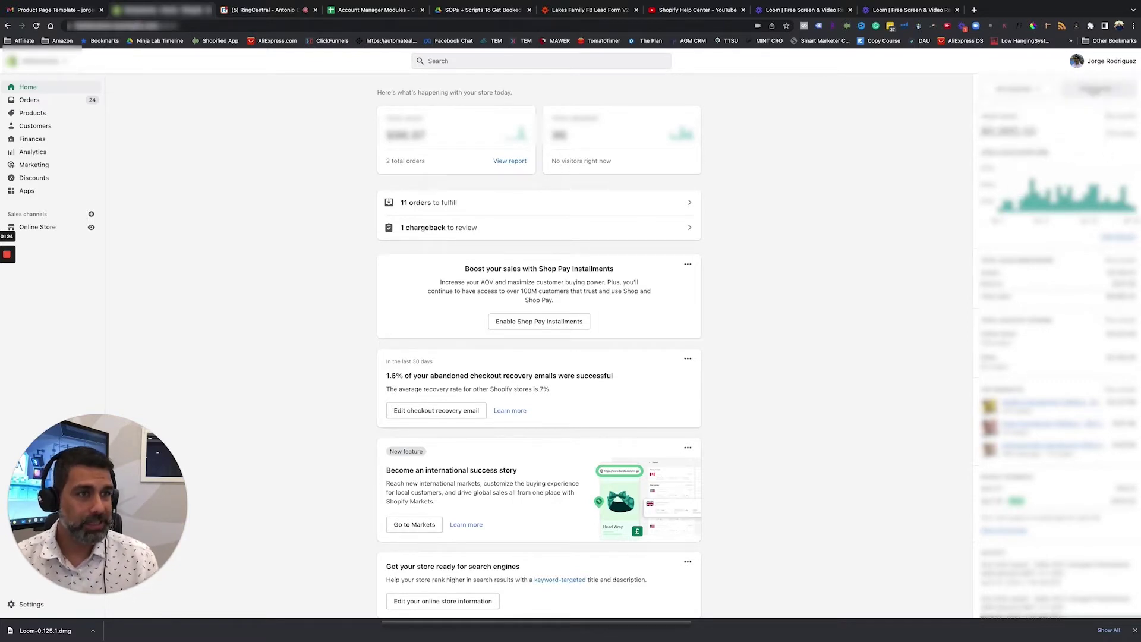
Step: Set the store dashboard's sales summary date range to this week
left_click(1096, 89)
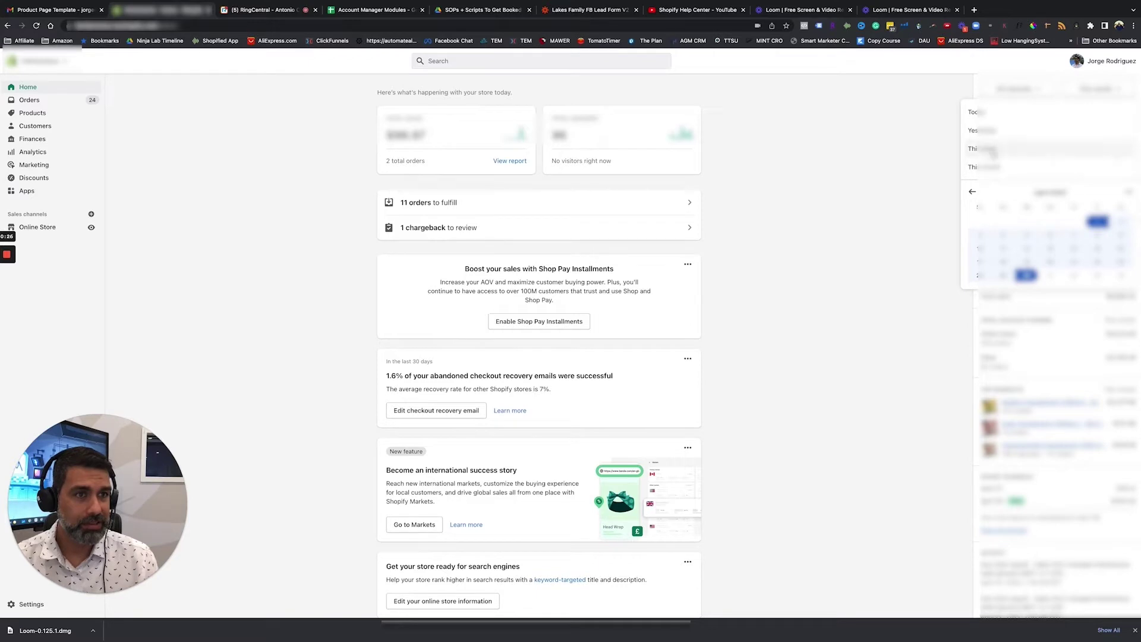
left_click(975, 154)
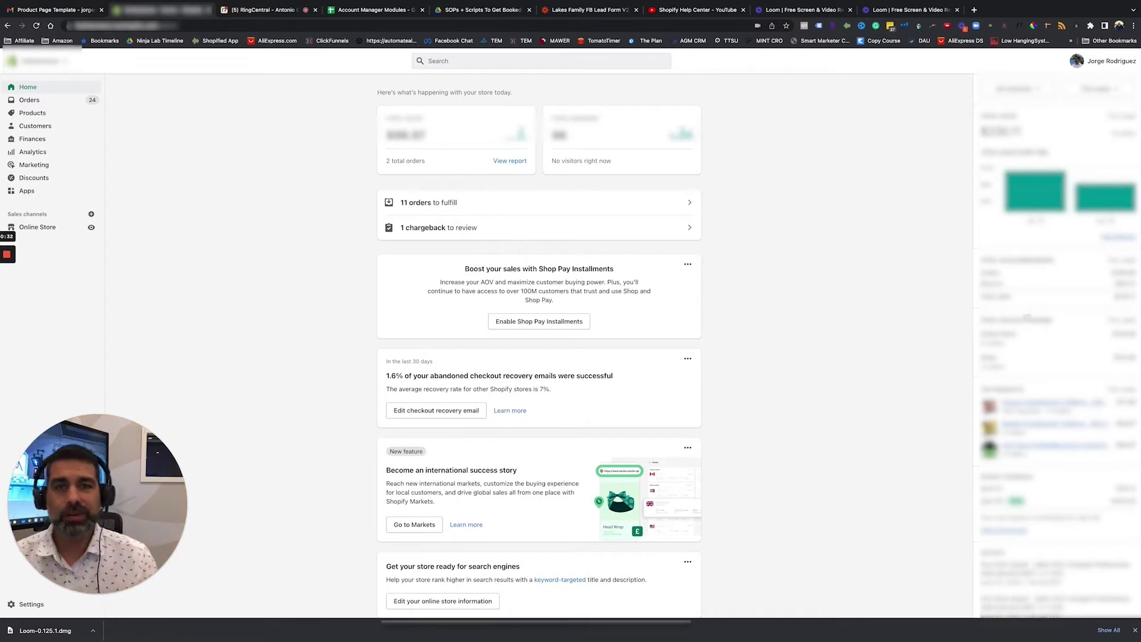
Step: Examine the home dashboard's cards on customers, traffic, social referrals, most viewed products and top converting cities
scroll(614, 334, "down", 3)
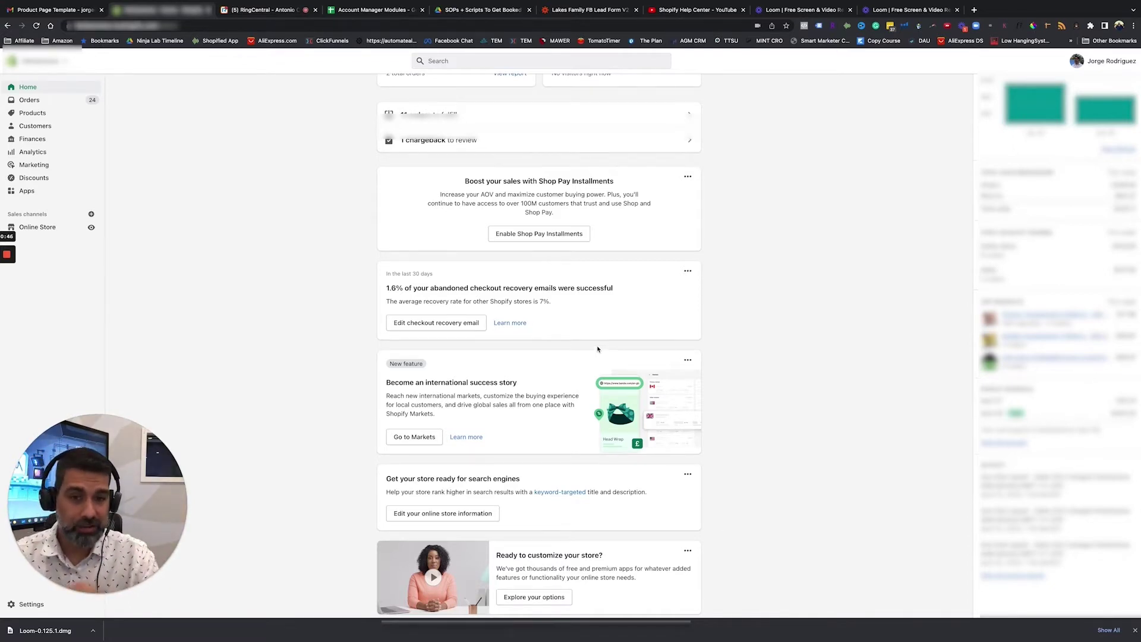
scroll(486, 297, "down", 6)
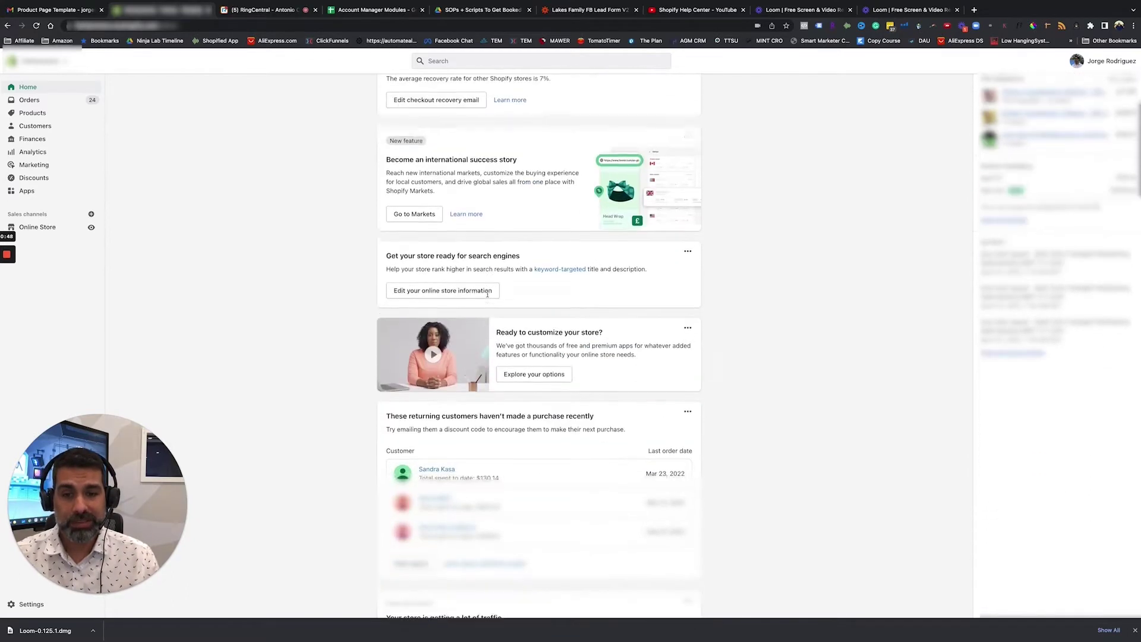
scroll(488, 297, "down", 5)
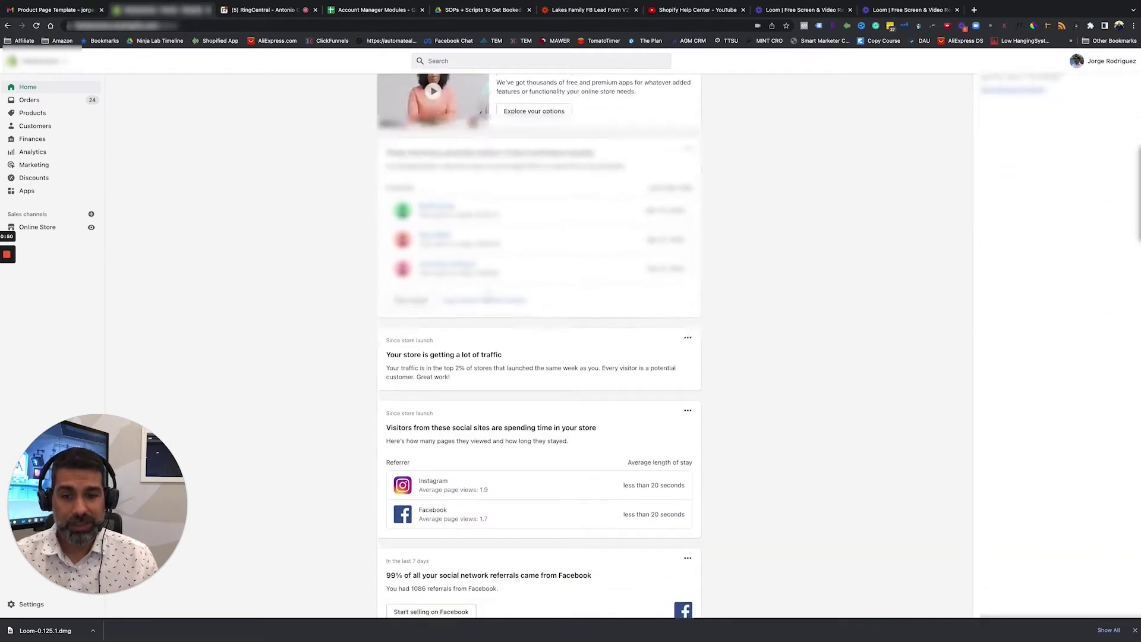
scroll(488, 295, "down", 2)
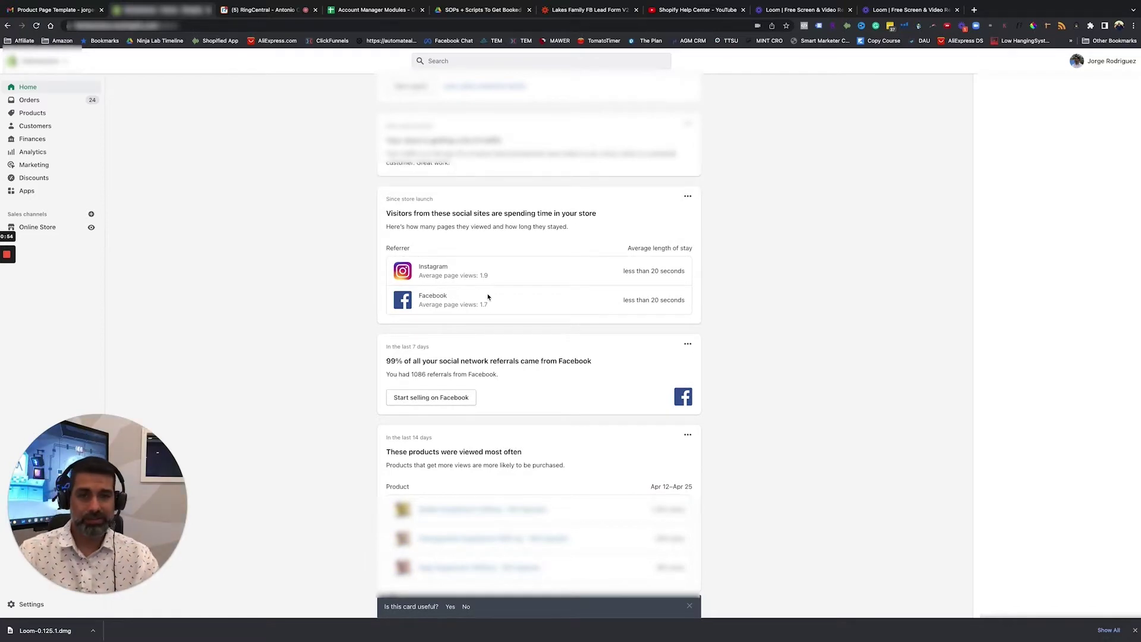
scroll(487, 297, "down", 2)
scroll(488, 297, "down", 9)
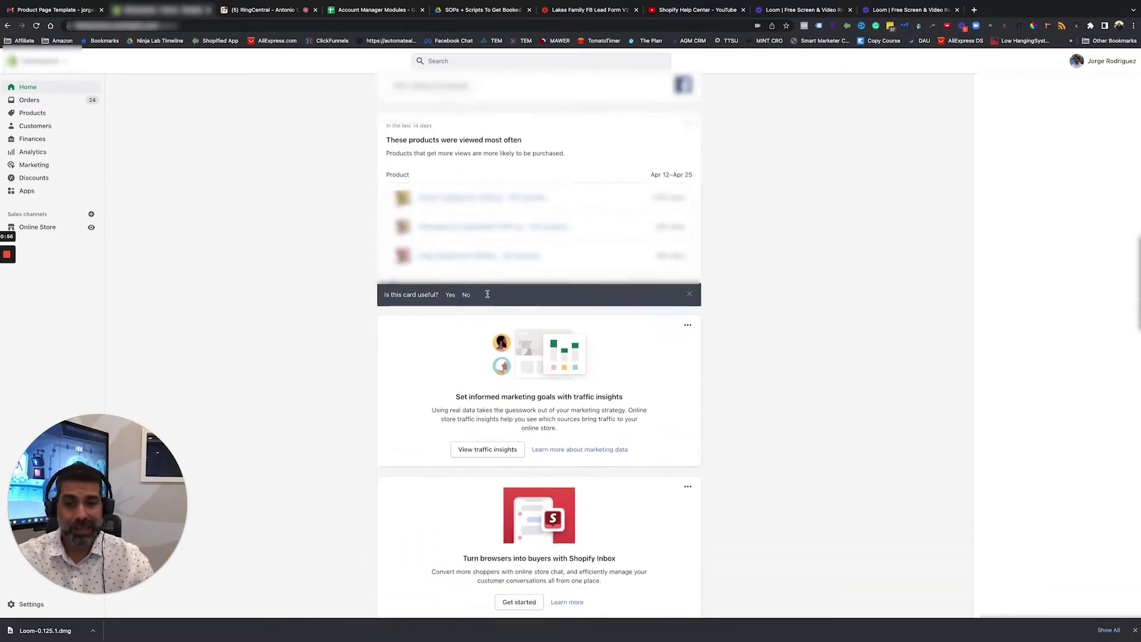
scroll(488, 297, "down", 3)
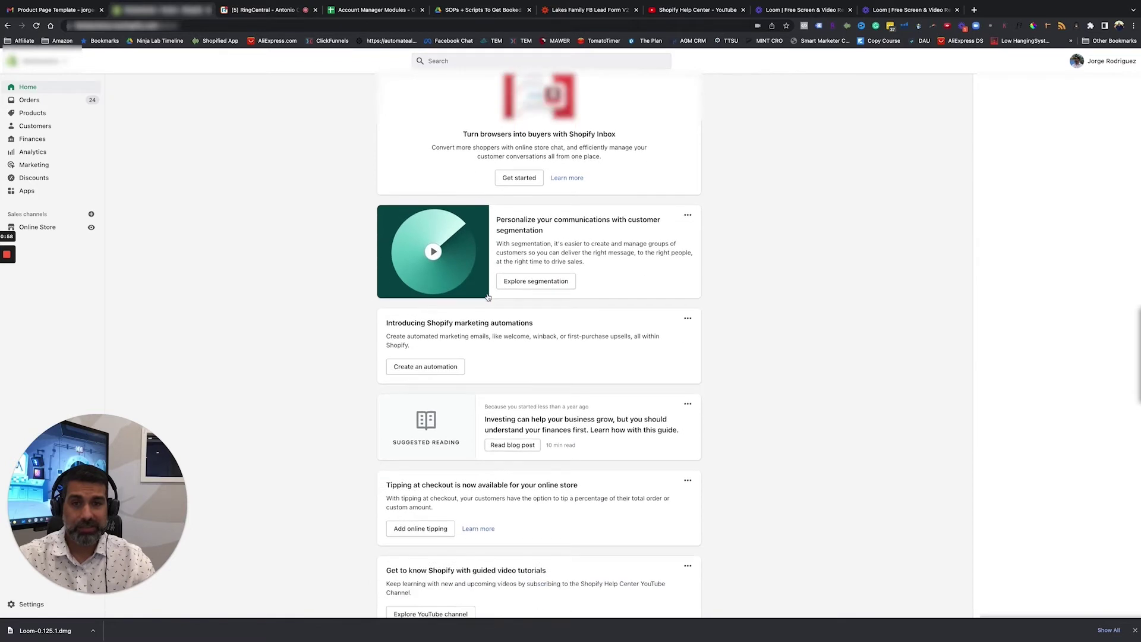
scroll(524, 469, "down", 6)
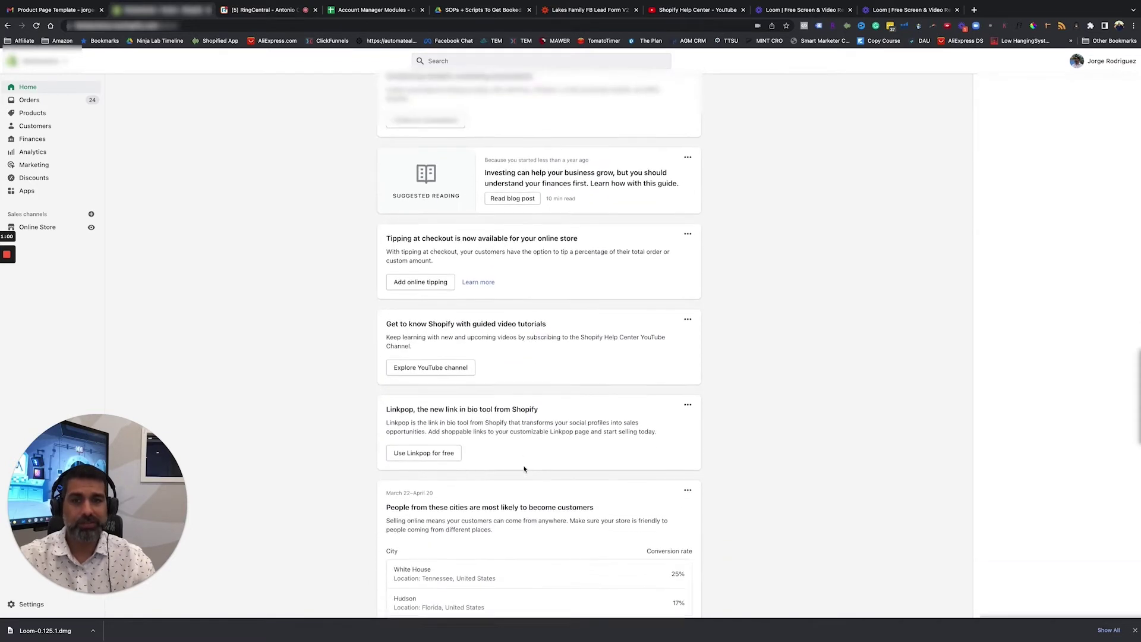
scroll(525, 469, "down", 3)
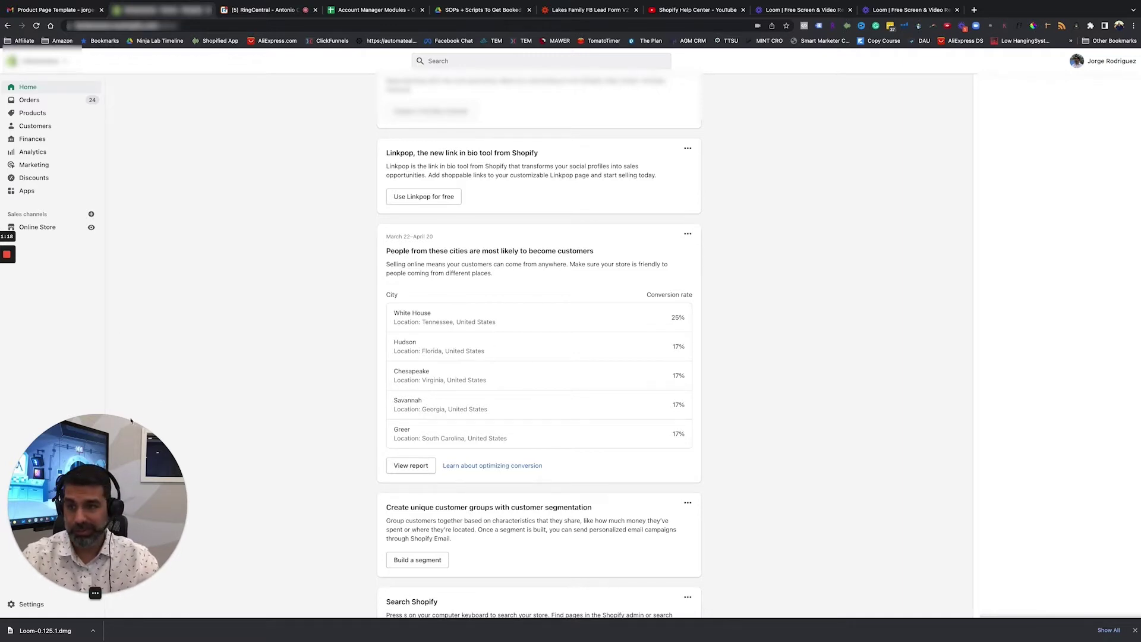
Step: Enlarge the browser page zoom to 200%
left_click_drag(105, 529, 998, 208)
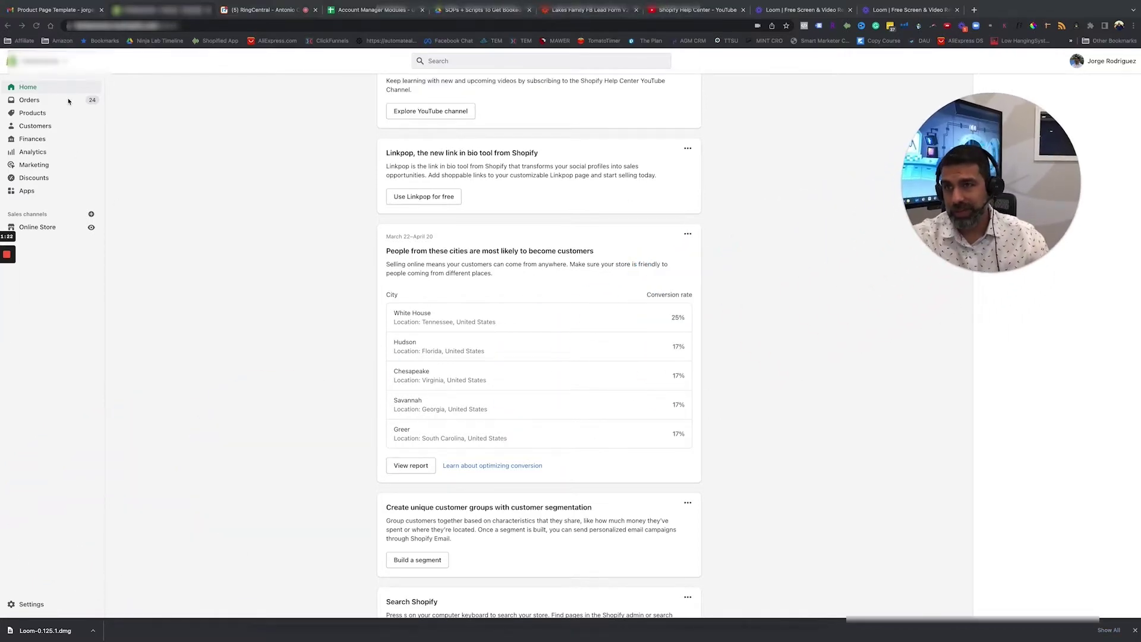
left_click(1134, 26)
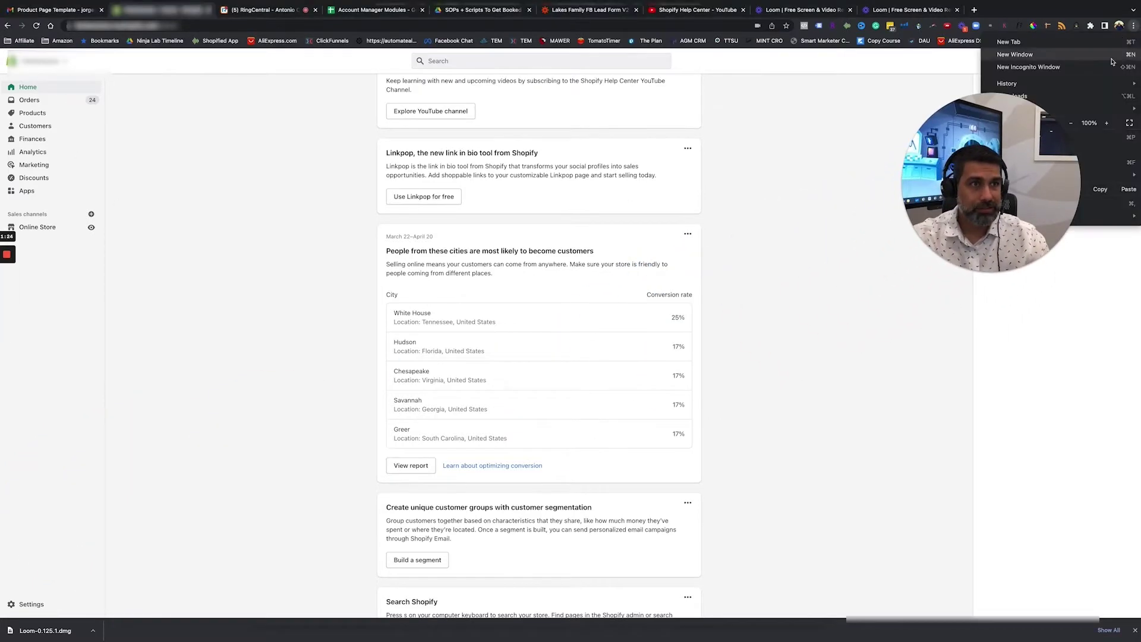
left_click(1107, 123)
left_click(1107, 123)
left_click(1107, 124)
left_click(1107, 123)
left_click(1107, 123)
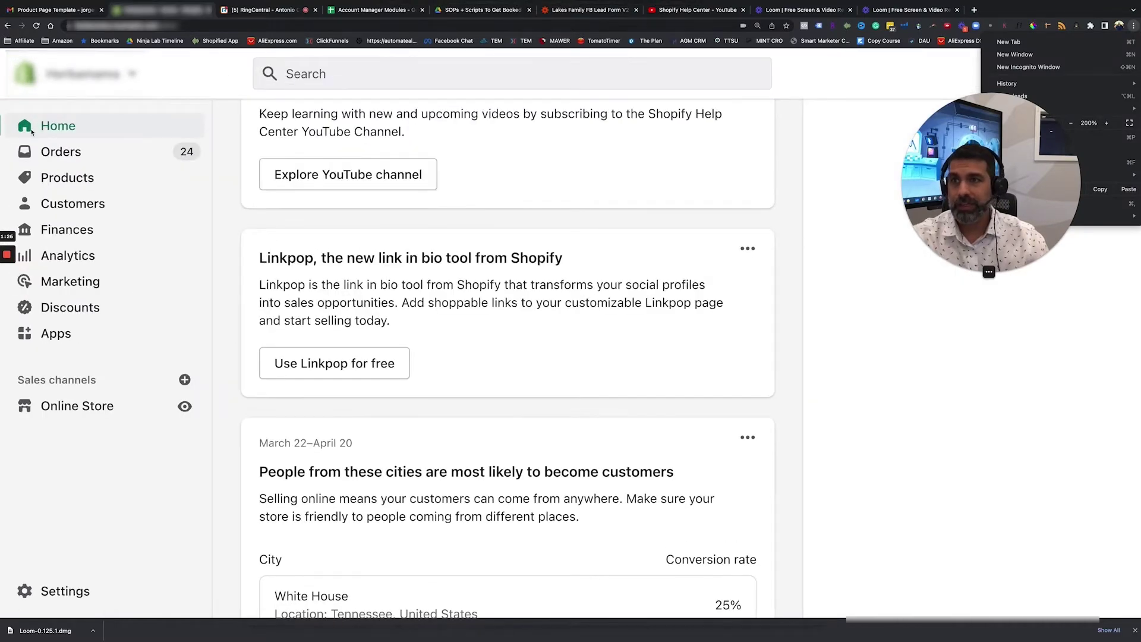
left_click(242, 206)
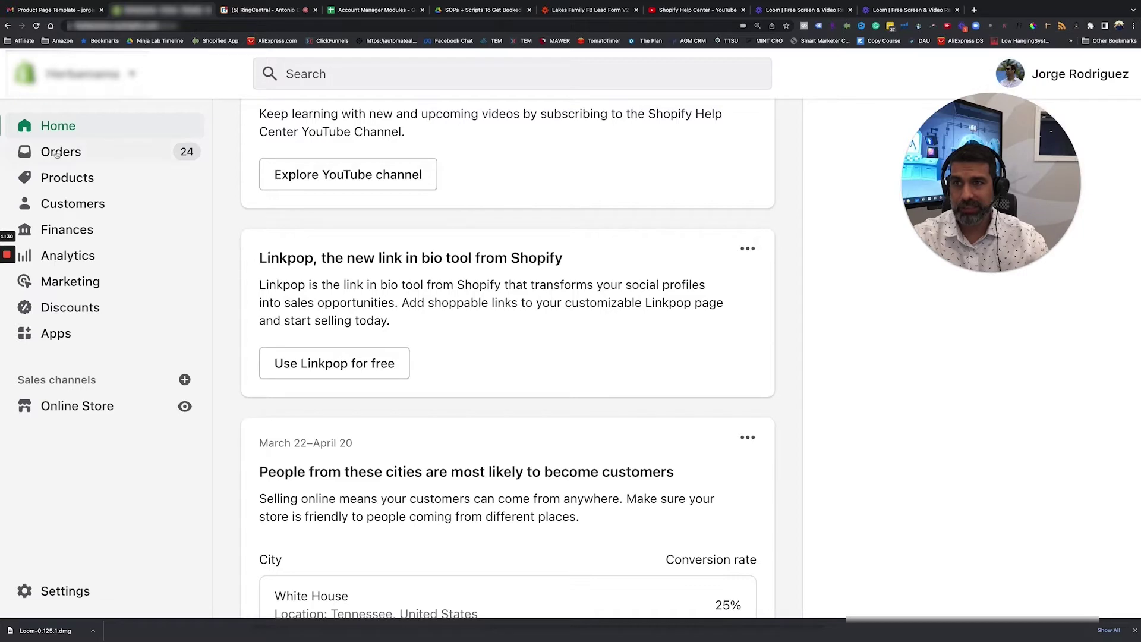
Step: Open the Orders list and check the warning shown beside the newest order
left_click(56, 152)
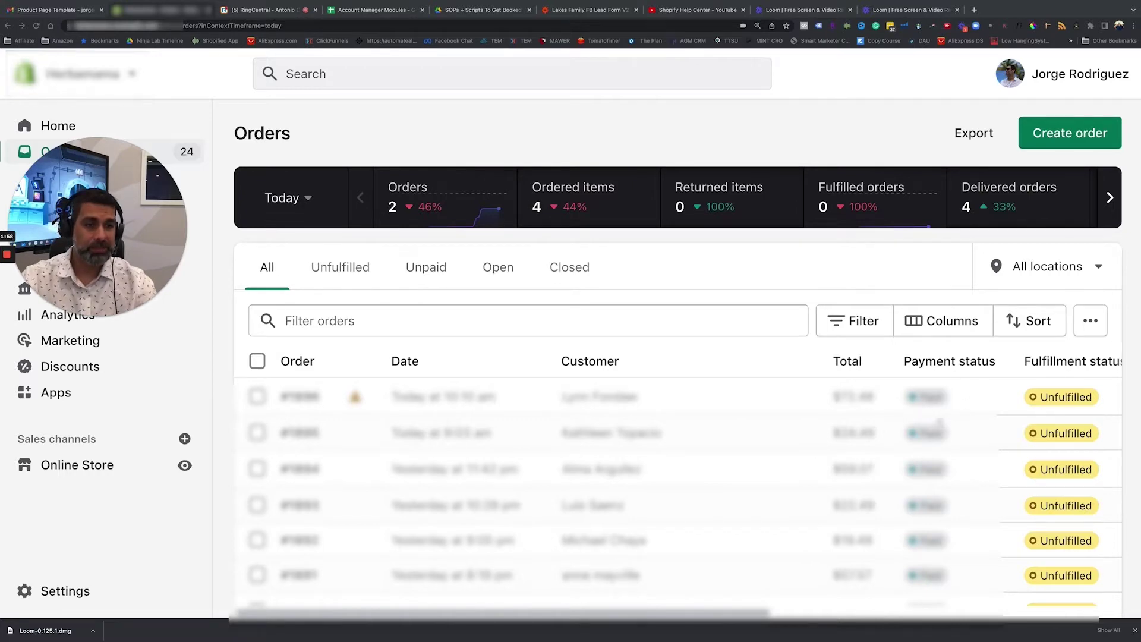
scroll(936, 452, "down", 5)
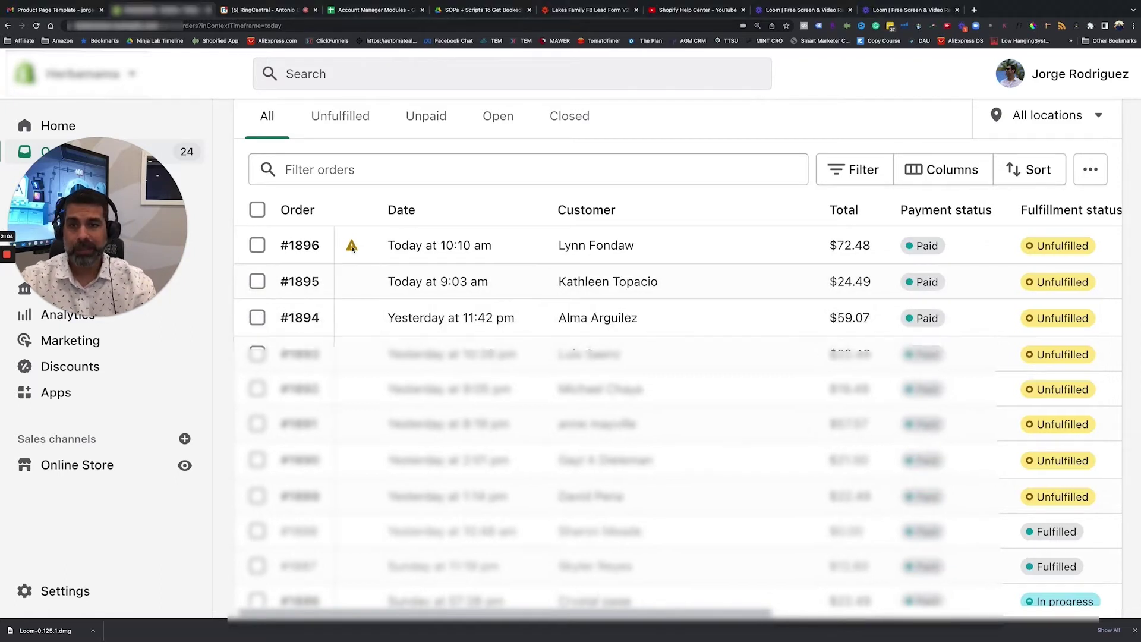
mouse_move(352, 248)
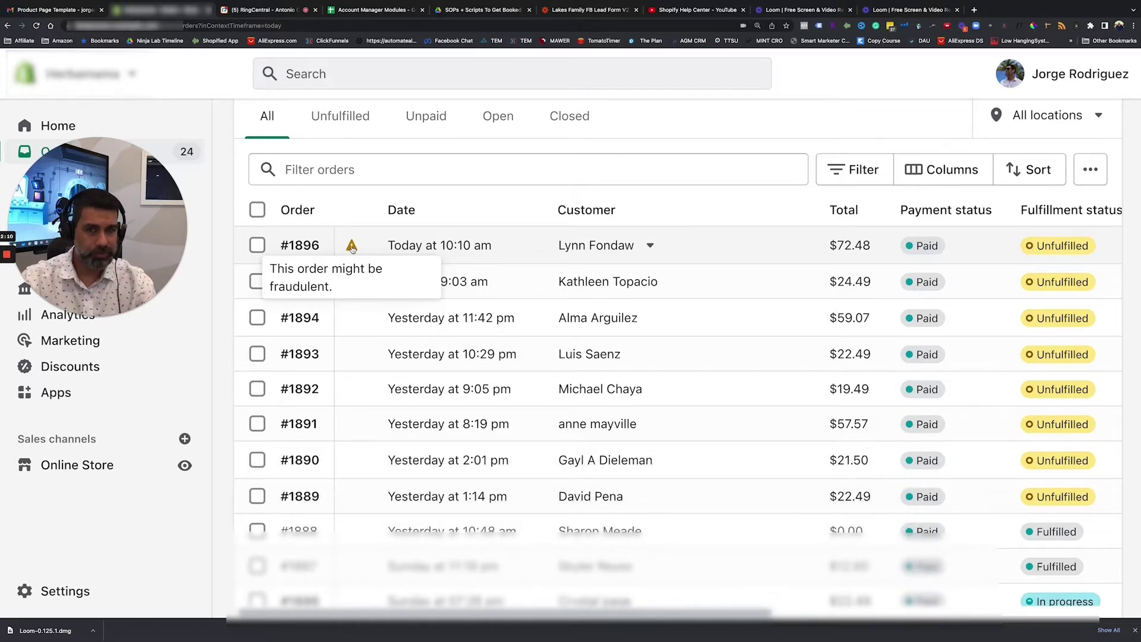
Step: Open the order flagged with a warning and examine its items, payment summary and customer's phone number
left_click(850, 246)
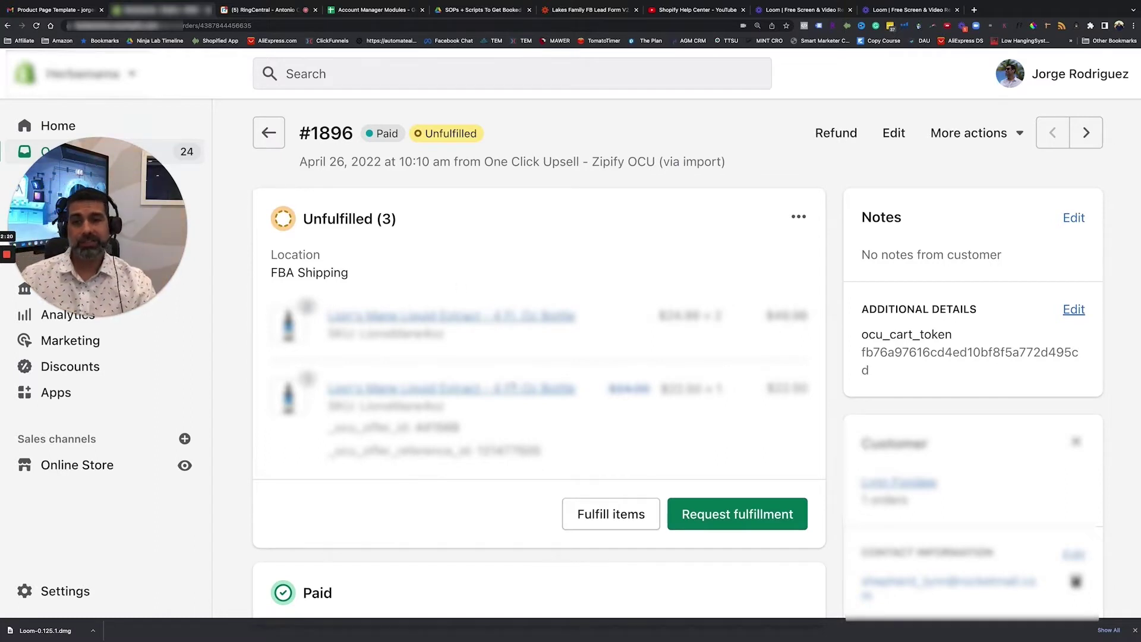
scroll(588, 472, "down", 5)
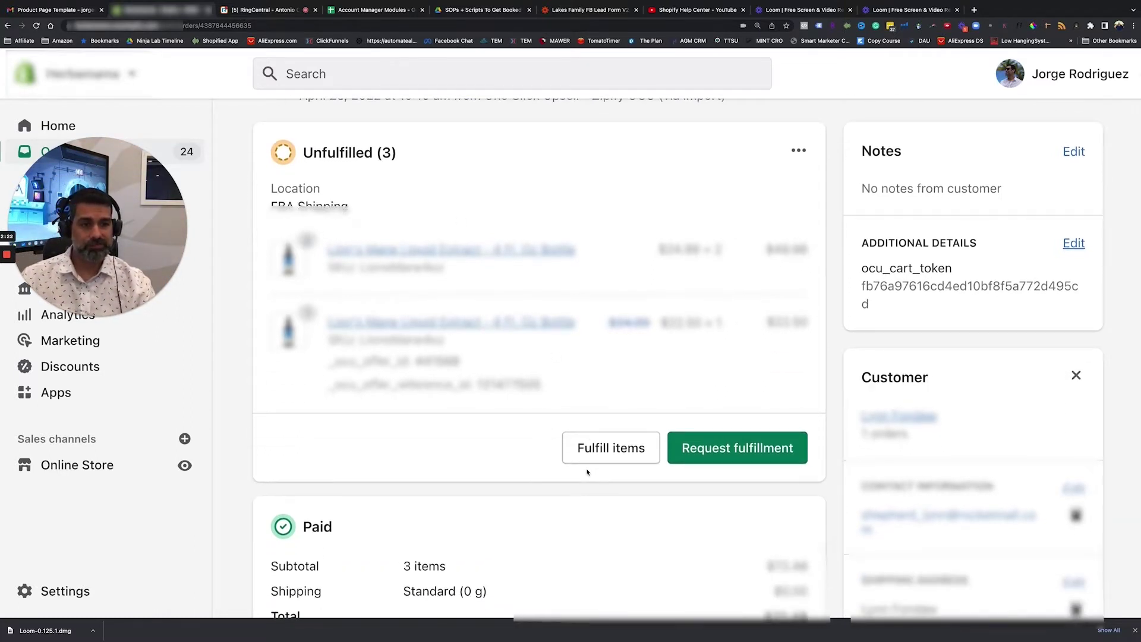
scroll(588, 473, "down", 1)
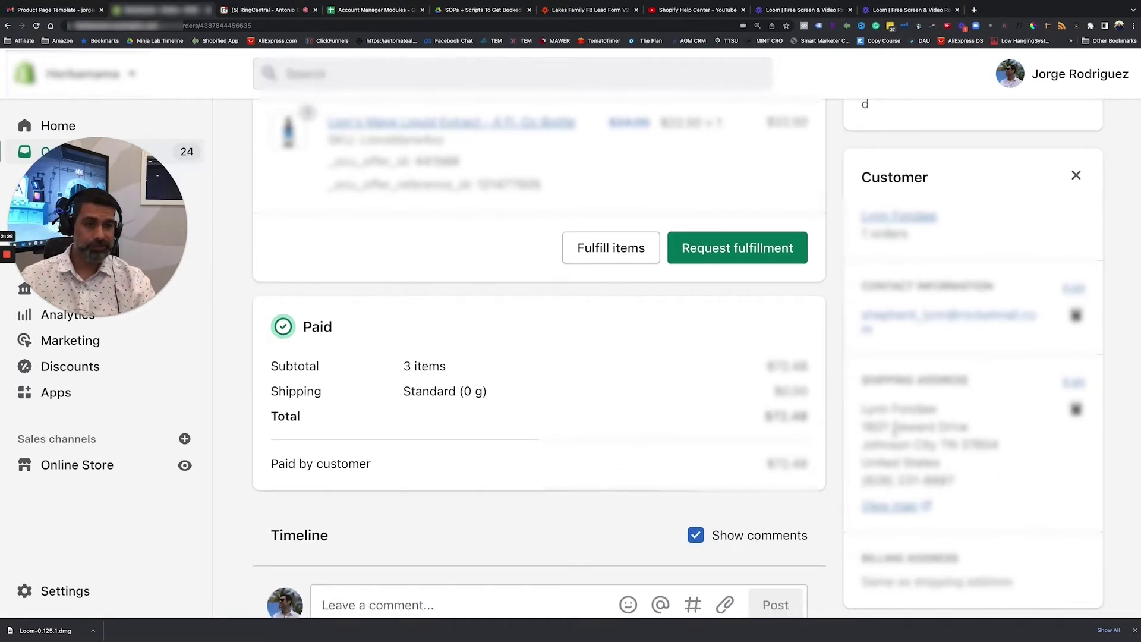
triple_click(873, 479)
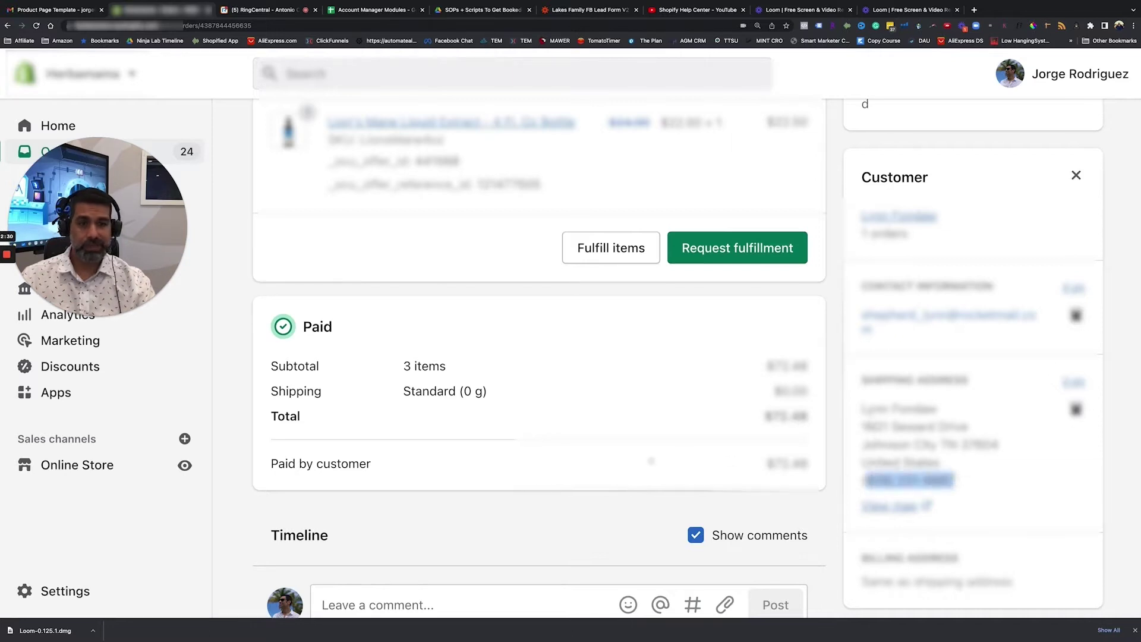
left_click(497, 492)
Step: Examine the order's timeline entries for order creation, payout, payment processing and the confirmation email
scroll(475, 517, "down", 5)
scroll(467, 529, "down", 3)
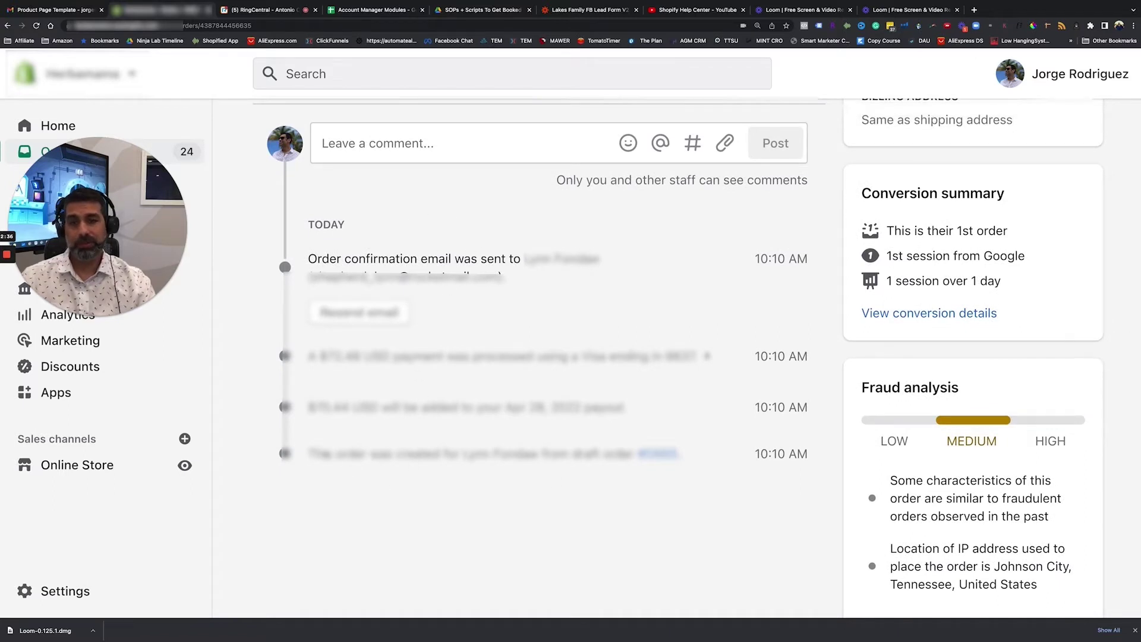
left_click_drag(326, 454, 539, 455)
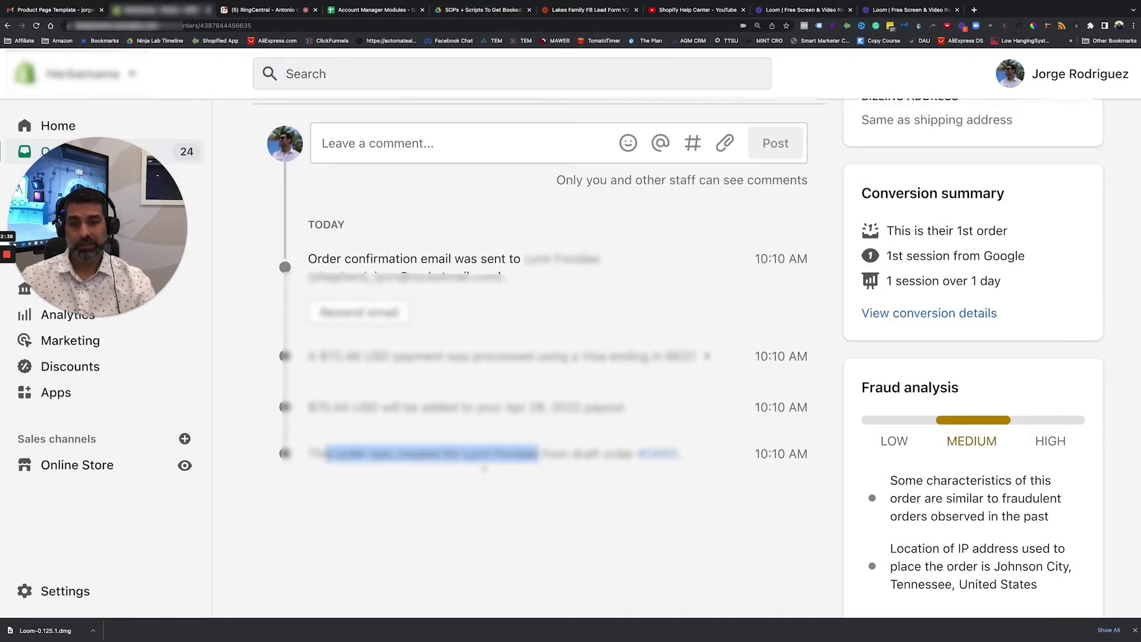
left_click(630, 472)
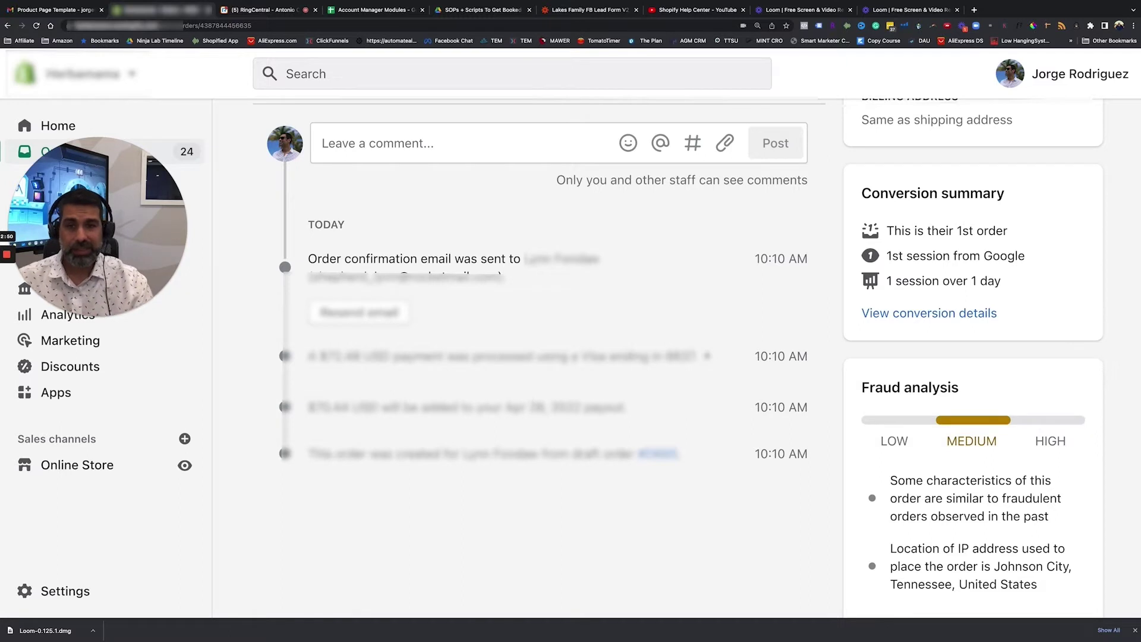
left_click_drag(397, 409, 613, 410)
left_click(457, 367)
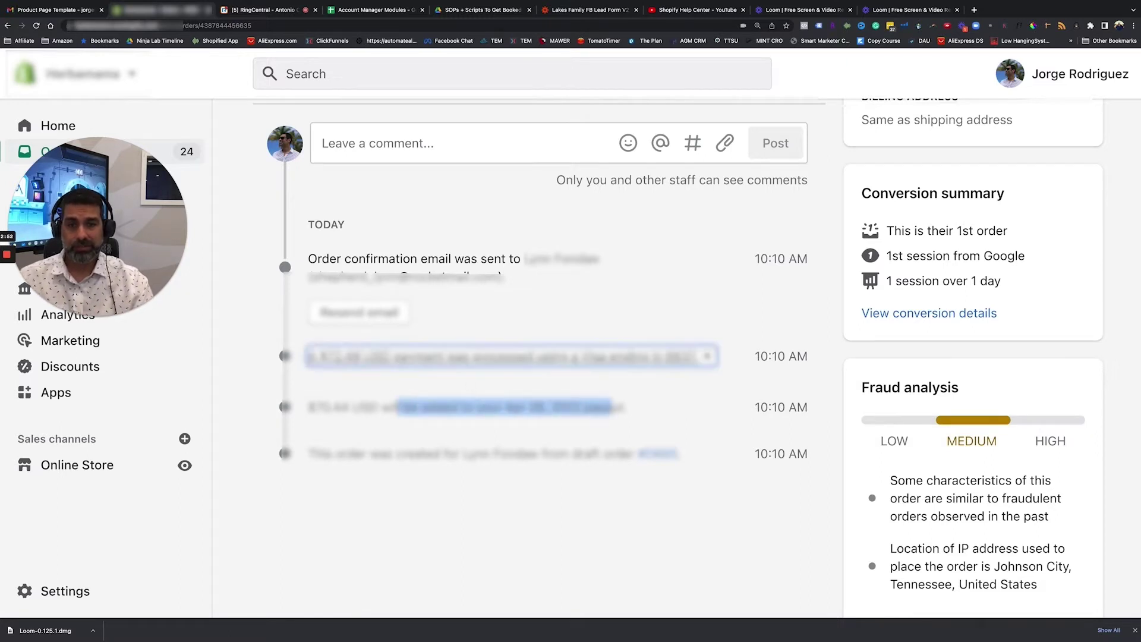
left_click_drag(351, 260, 562, 261)
Step: Examine the order's conversion summary and fraud analysis
left_click_drag(69, 217, 437, 279)
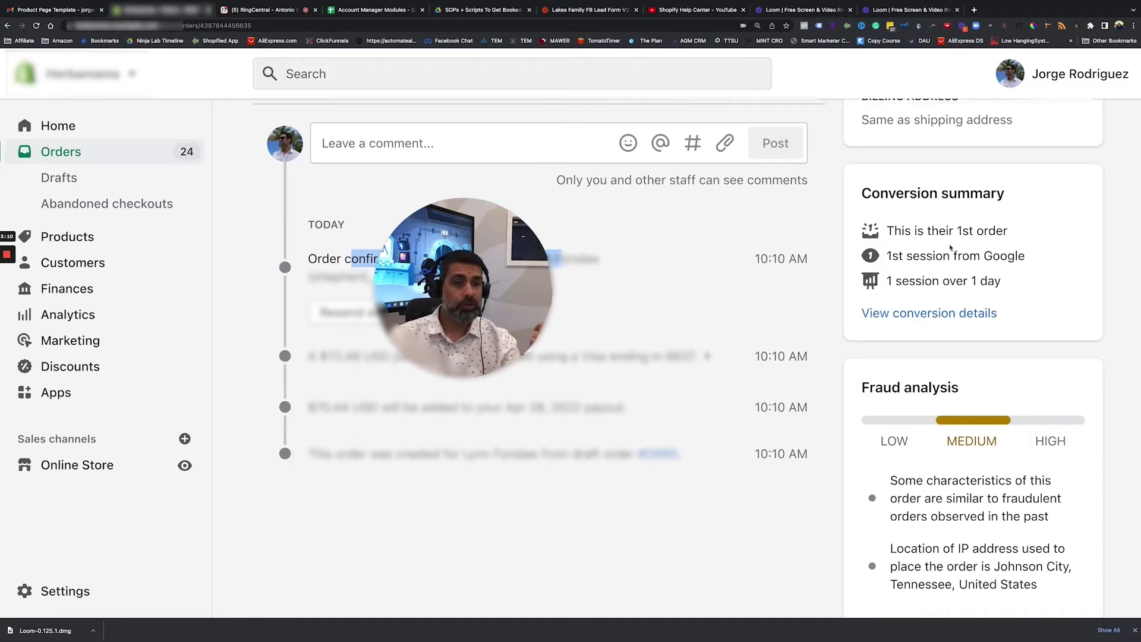
scroll(878, 260, "down", 1)
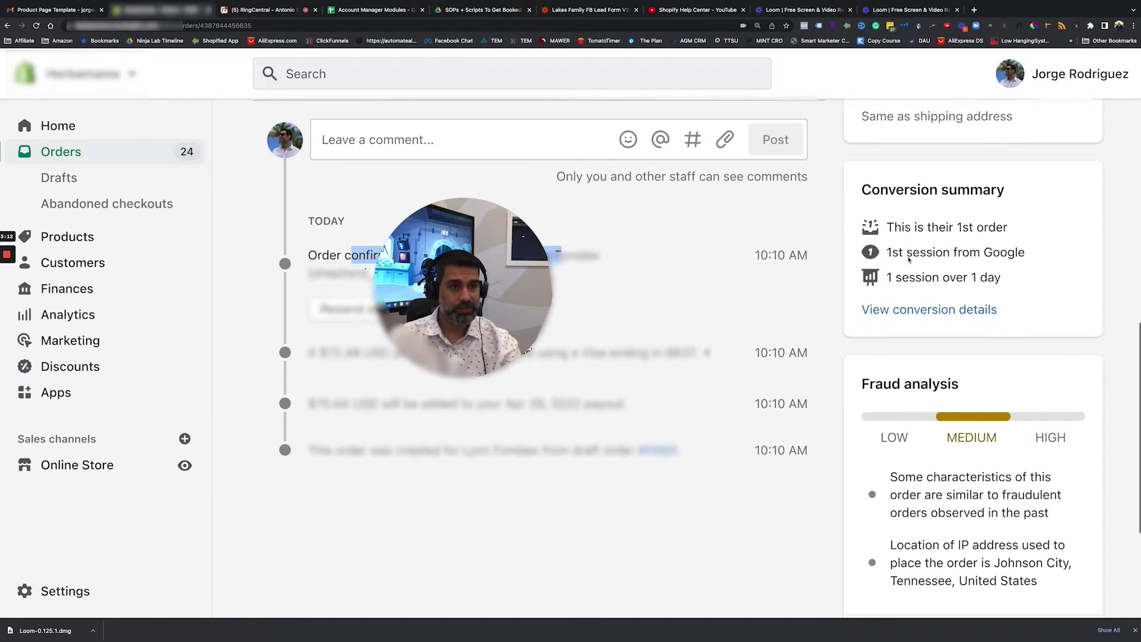
scroll(891, 281, "down", 1)
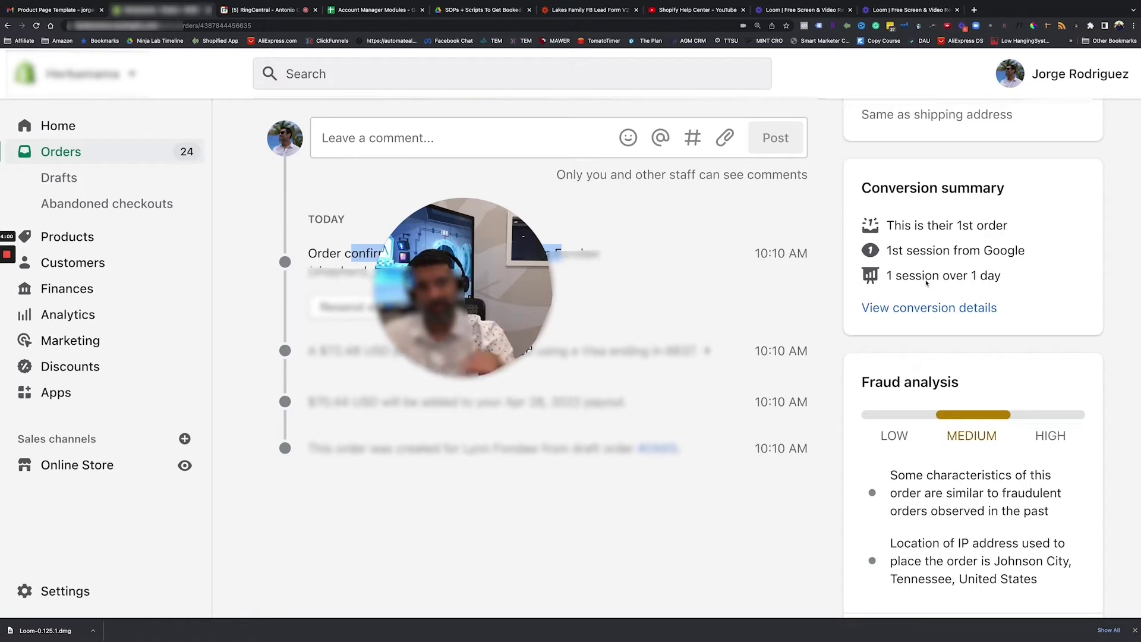
Step: Open the Abandoned checkouts list and review its email and recovery statuses
left_click_drag(453, 291, 893, 241)
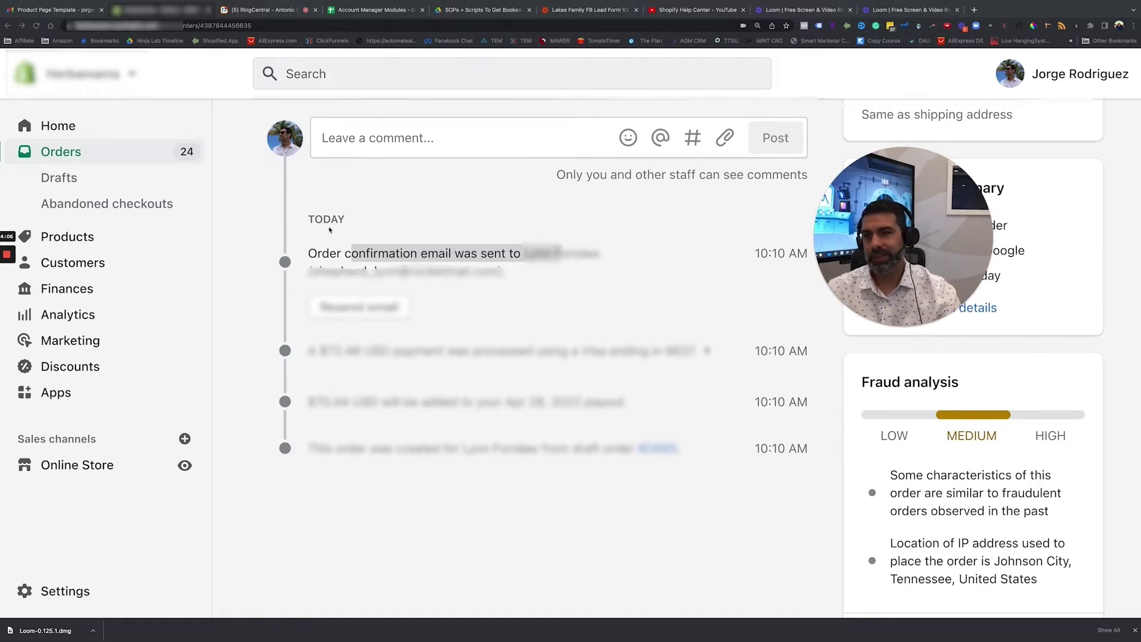
left_click(75, 202)
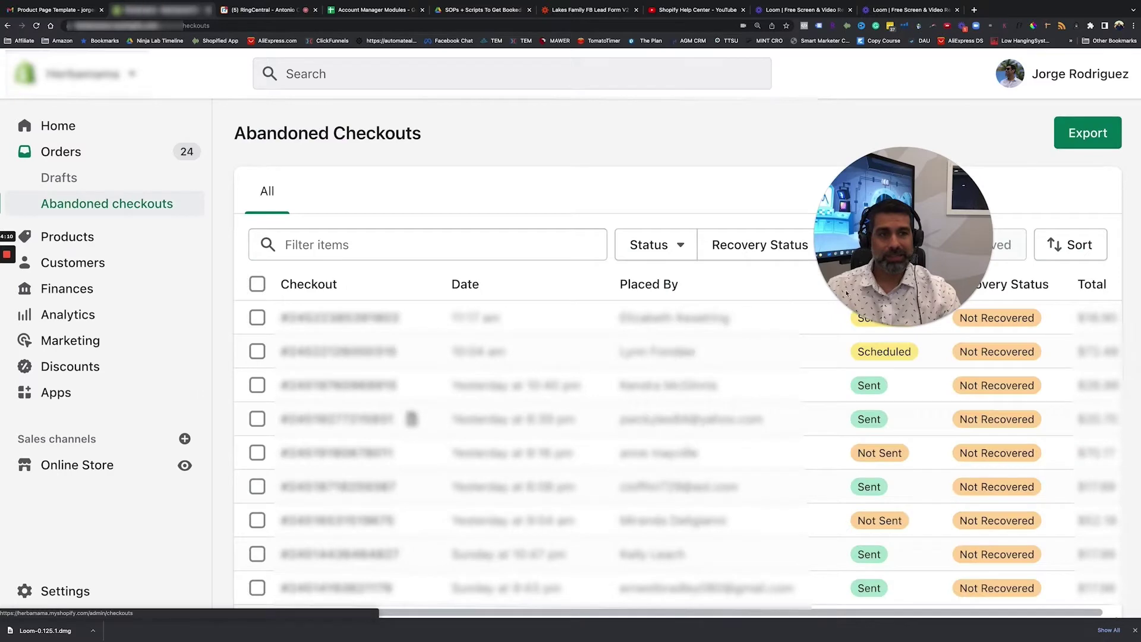
left_click_drag(892, 259, 92, 176)
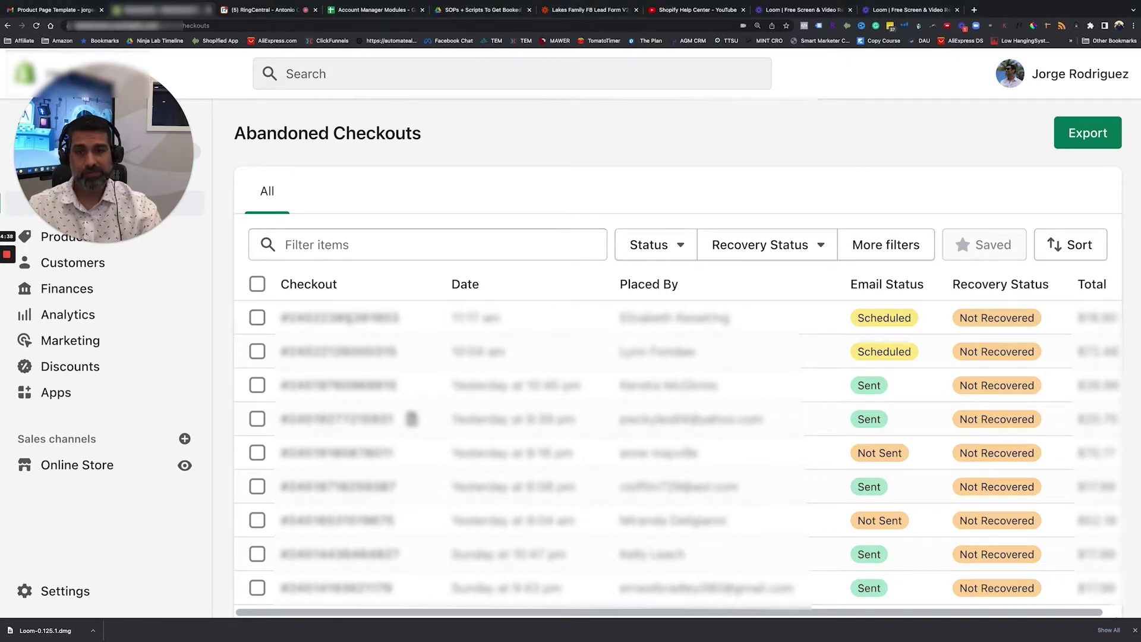
Step: Open the newest abandoned checkout and examine its checkout details and the customer's phone number and email address
left_click(713, 324)
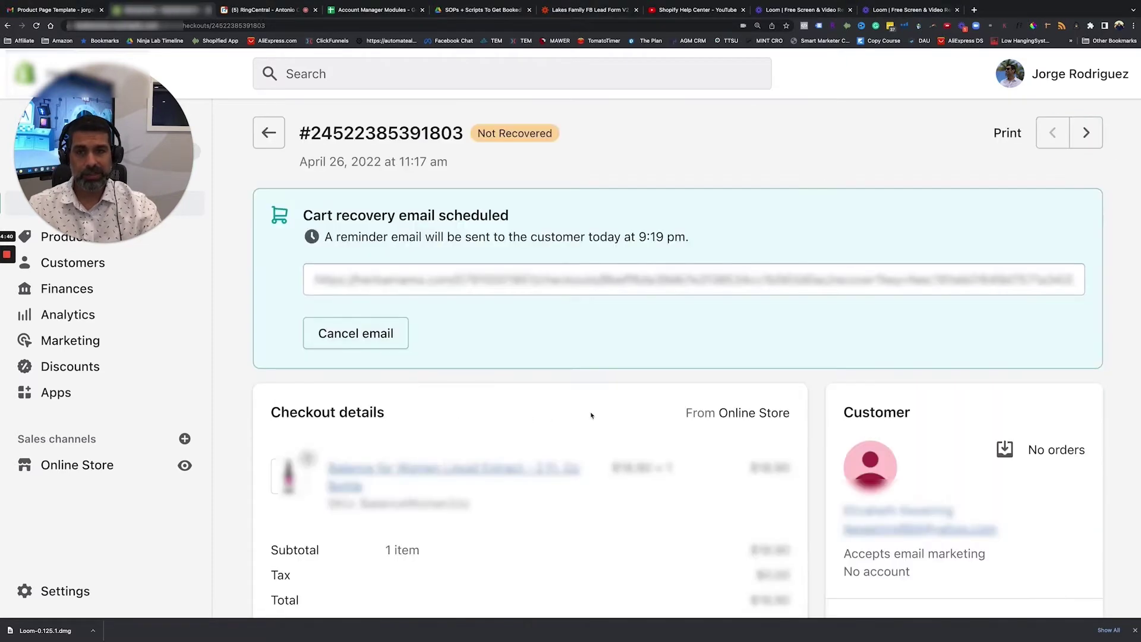
scroll(595, 410, "down", 3)
scroll(625, 410, "down", 5)
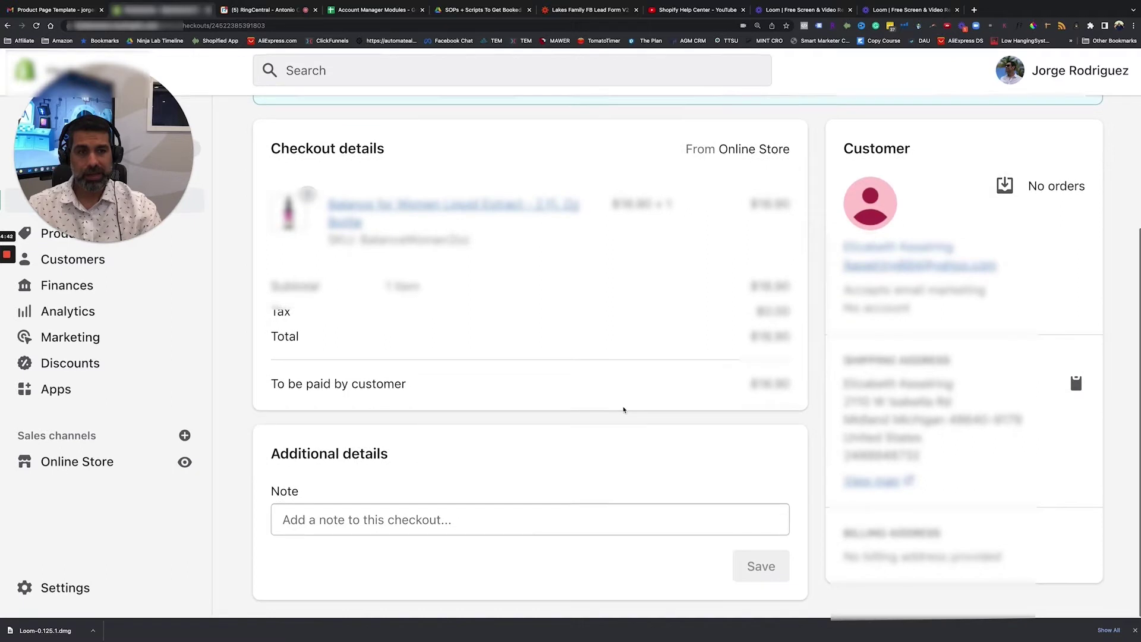
left_click_drag(850, 462, 932, 465)
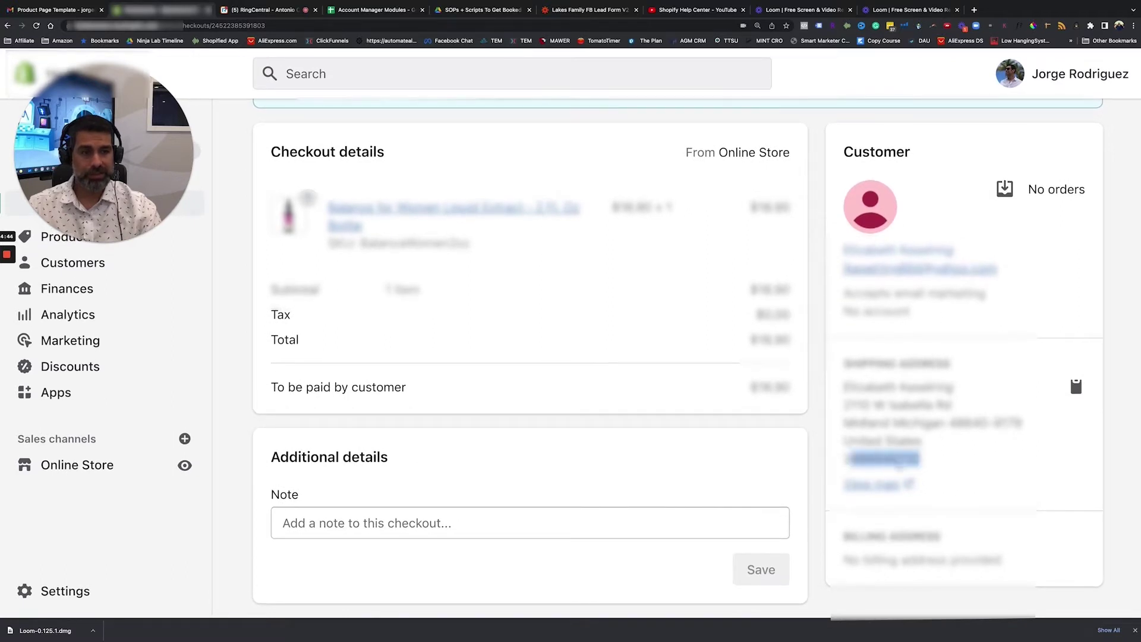
left_click_drag(1017, 273, 841, 273)
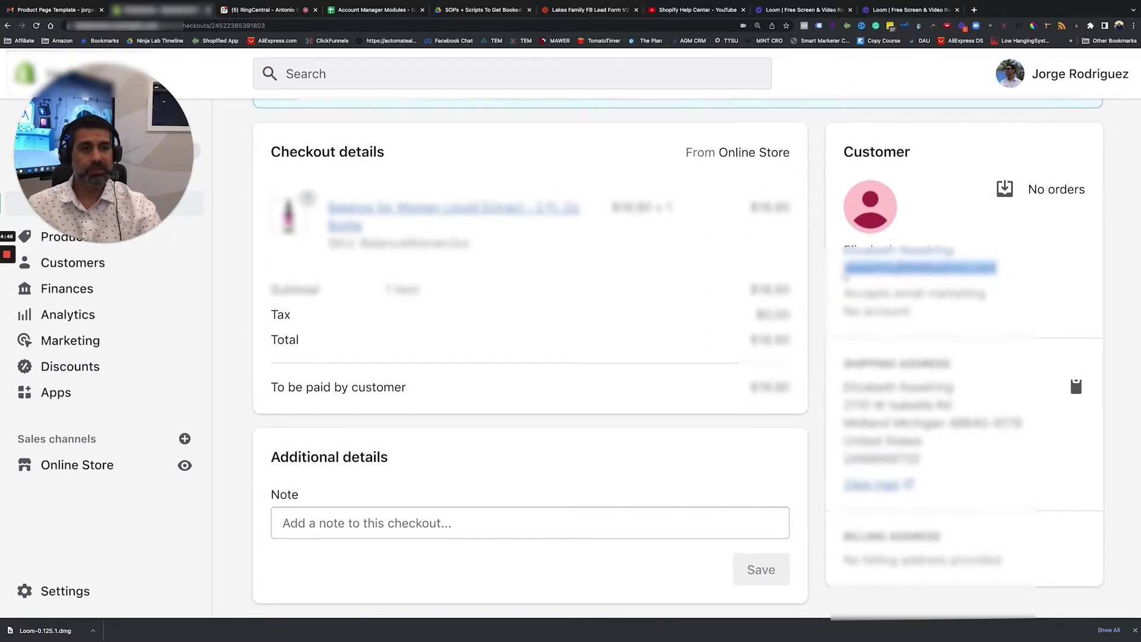
Step: Review the cart recovery email section at the top of the abandoned checkout
scroll(535, 393, "up", 3)
scroll(509, 396, "up", 4)
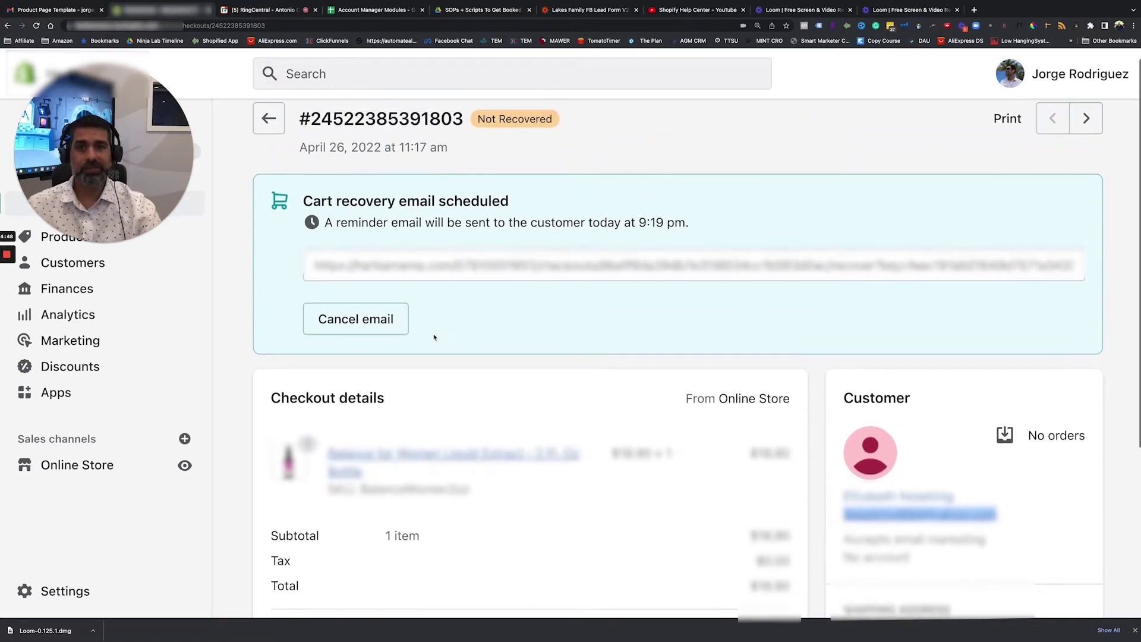
left_click_drag(187, 173, 1128, 188)
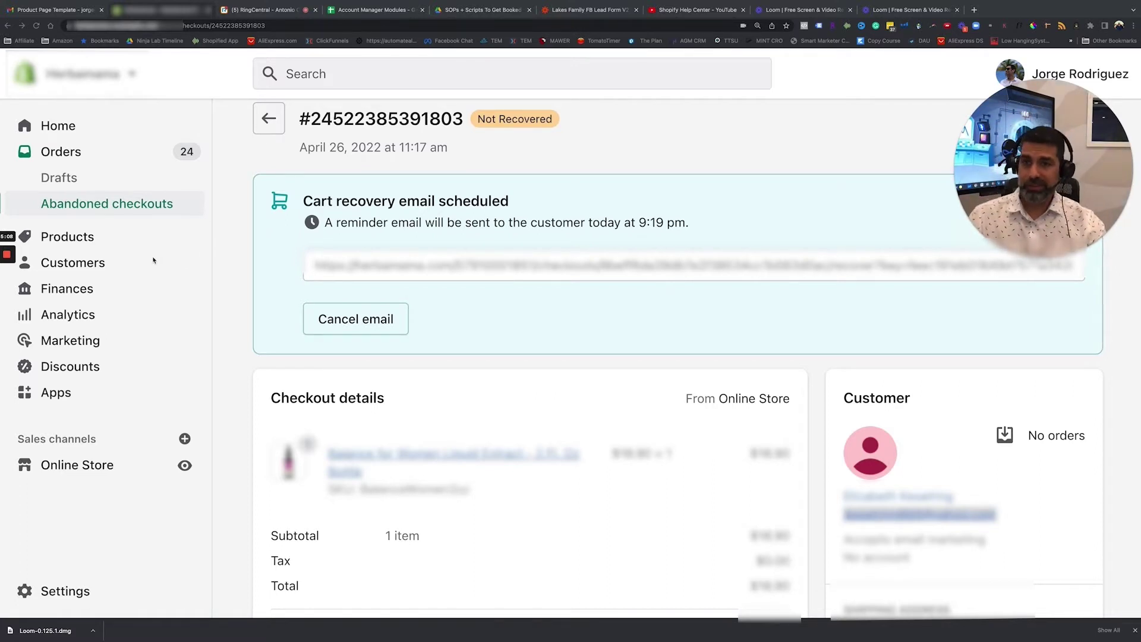
Step: Open the Products list and filter the products by "ashwa"
left_click(89, 238)
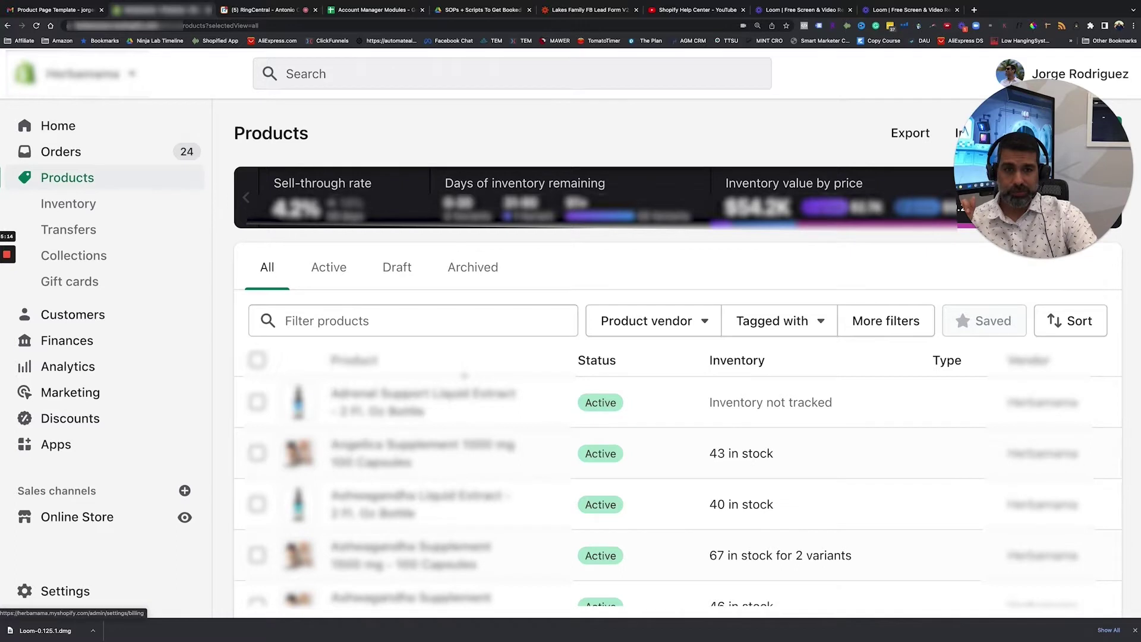
left_click_drag(1048, 180, 818, 183)
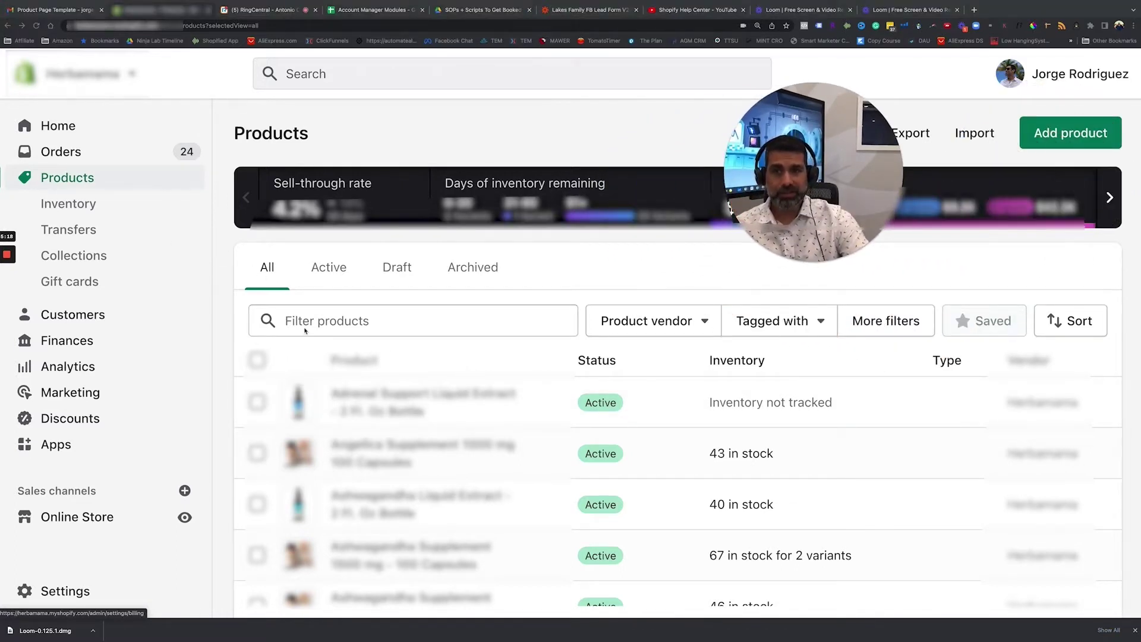
scroll(319, 320, "down", 1)
left_click(320, 318)
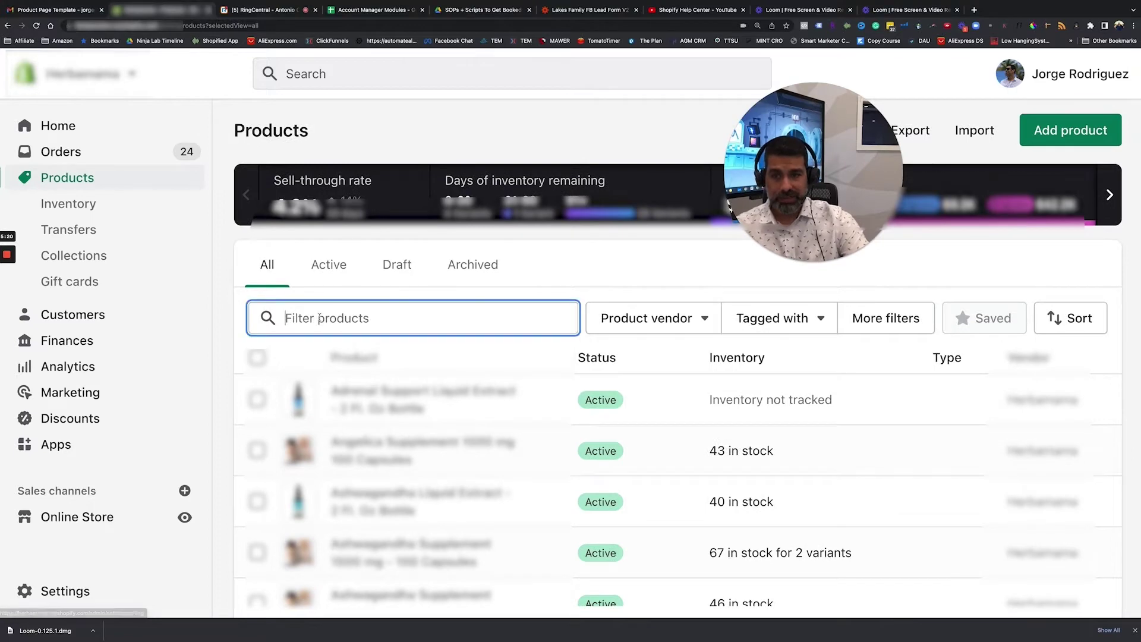
type("ash")
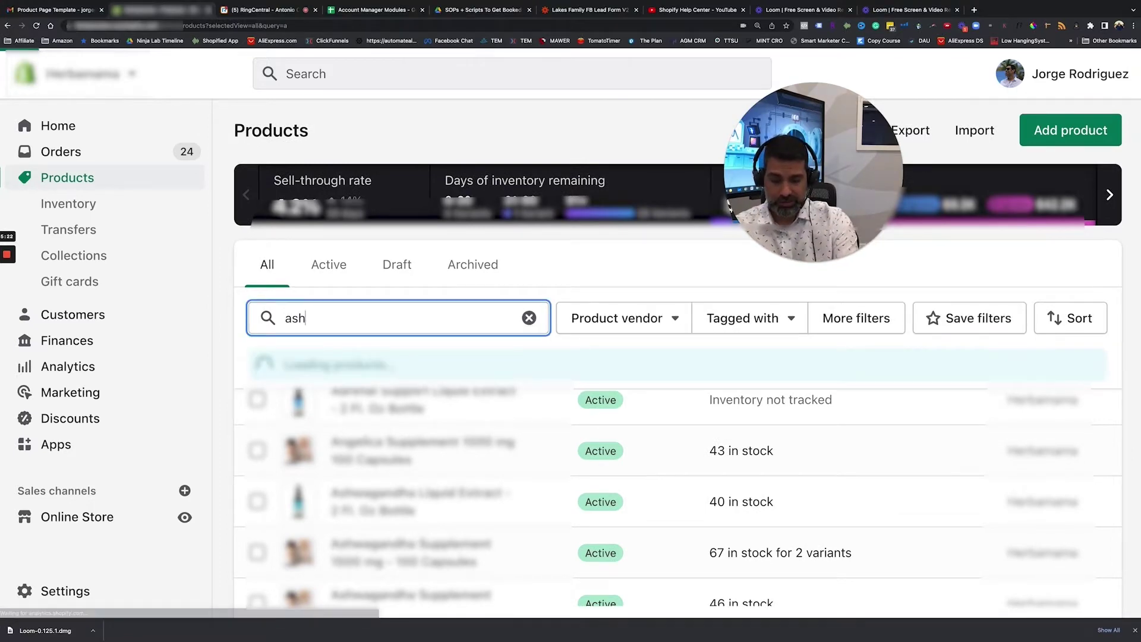
type("wa")
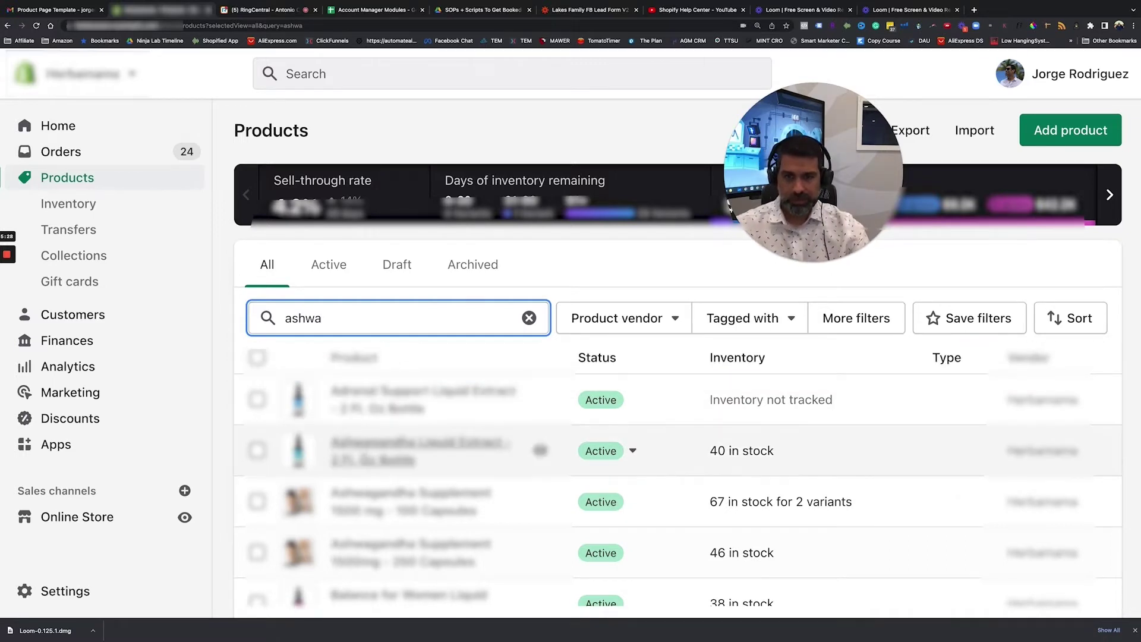
Step: Open the product Ashwagandha Liquid Extract - 2 Fl. Oz Bottle and reduce the browser zoom to 175%
scroll(398, 474, "down", 1)
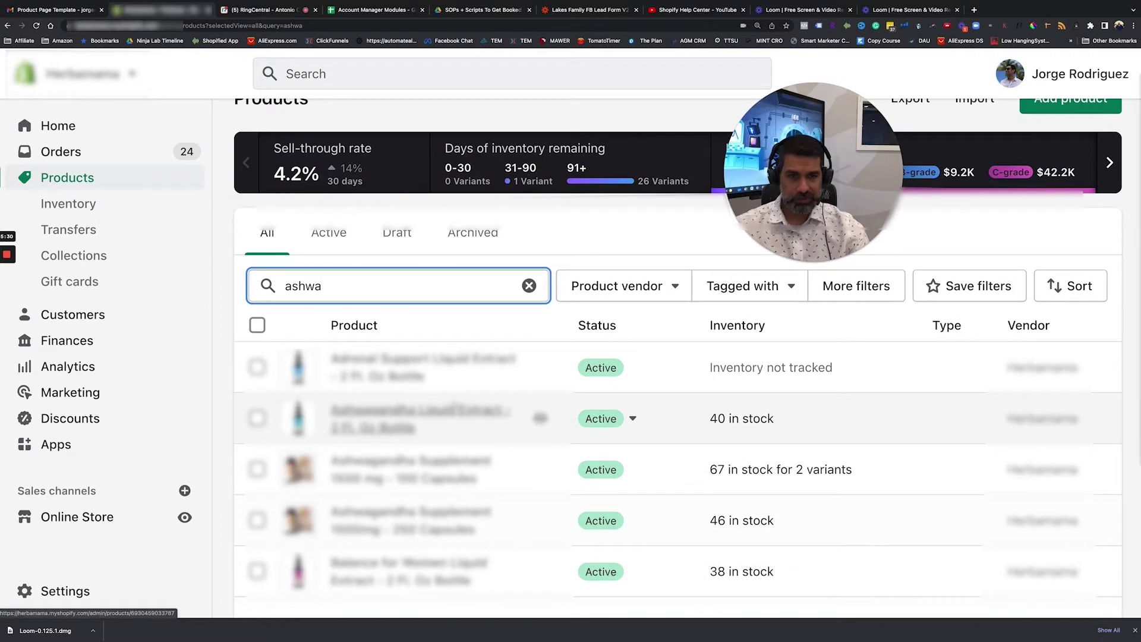
left_click(416, 419)
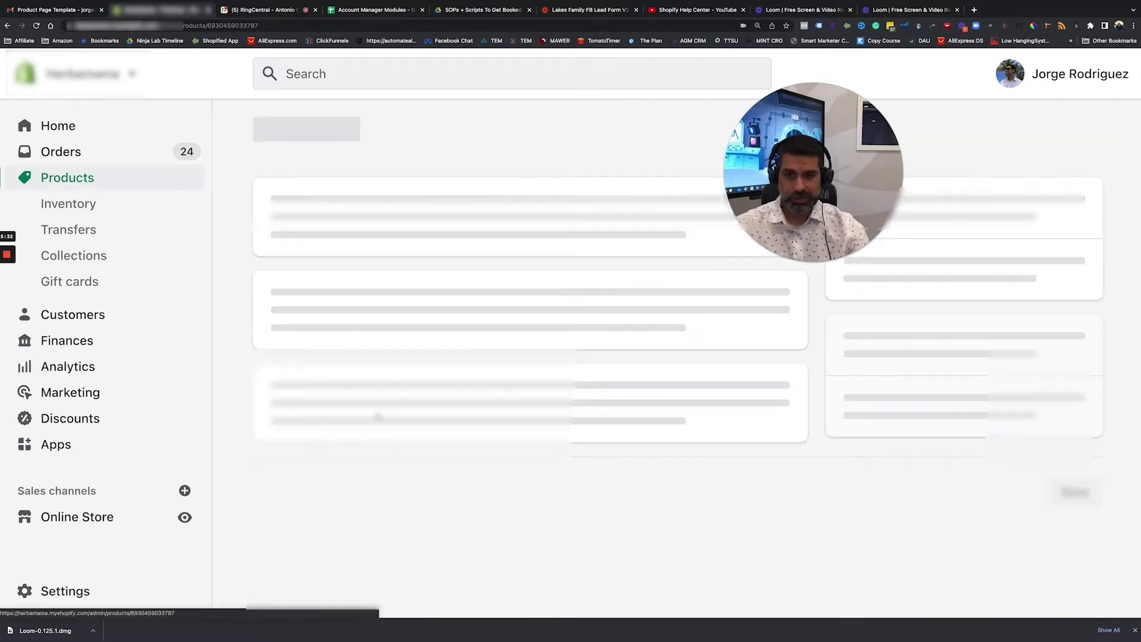
left_click_drag(783, 252, 106, 206)
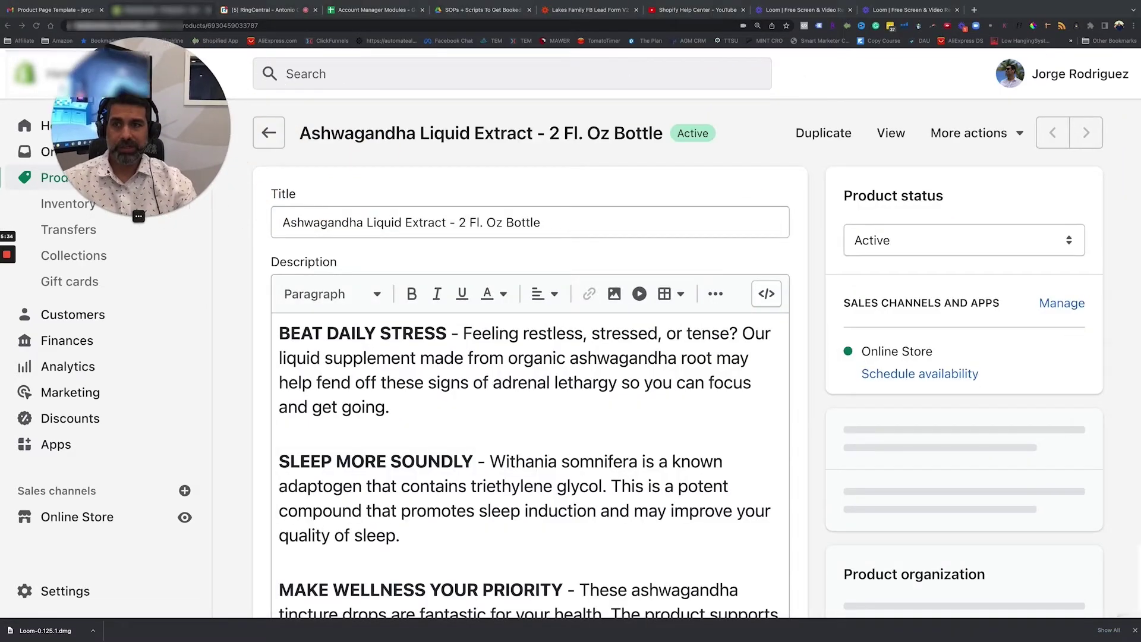
left_click(1133, 25)
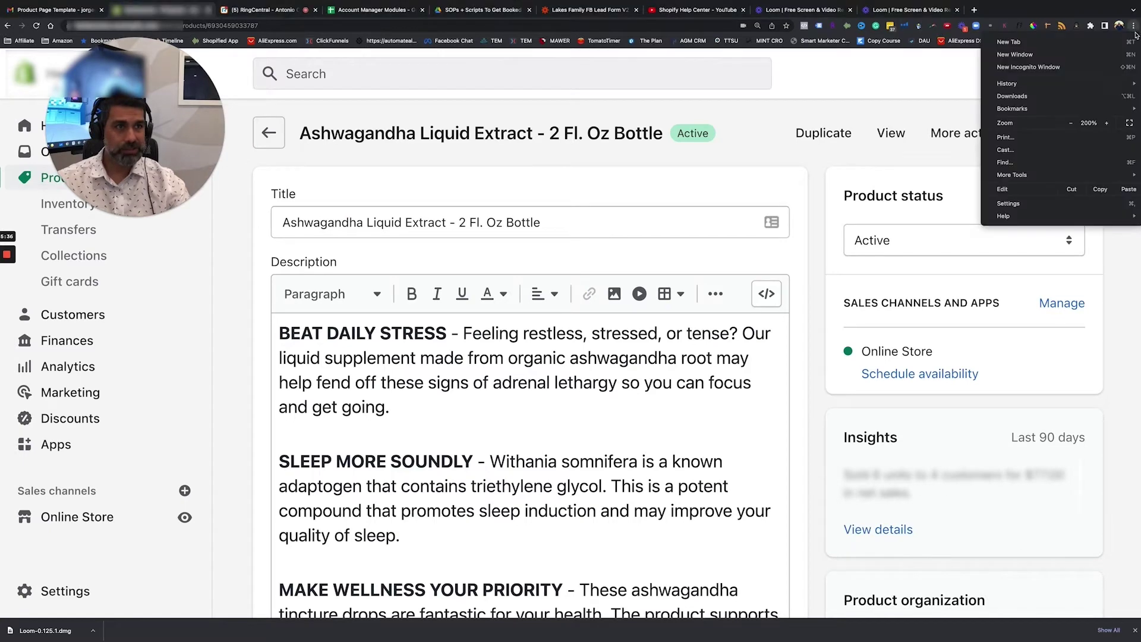
left_click(1072, 124)
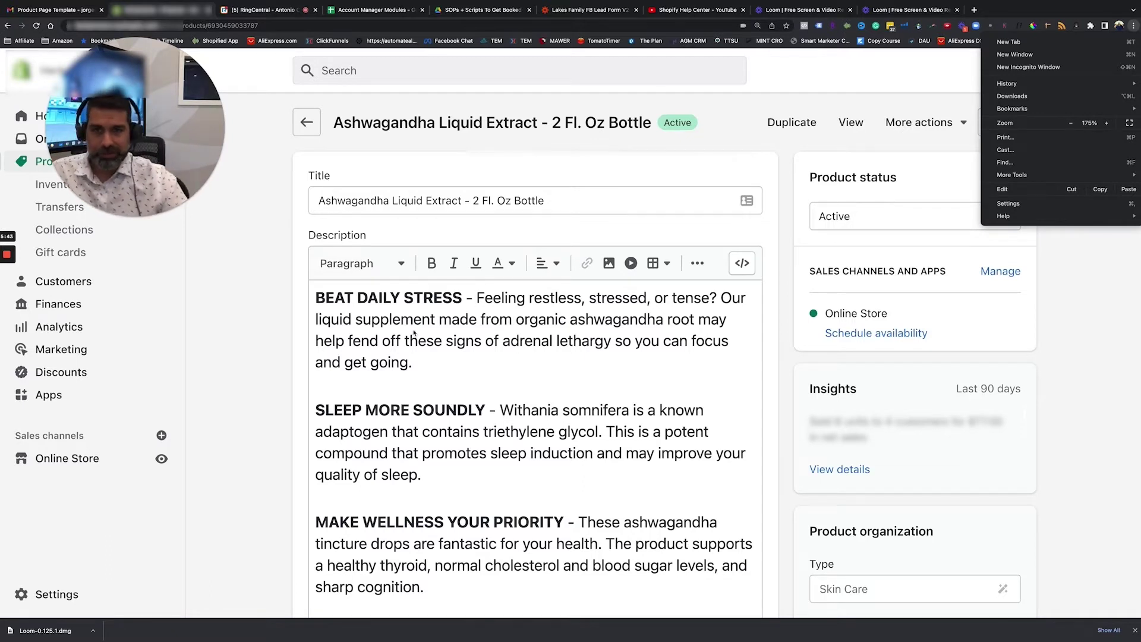
left_click(606, 332)
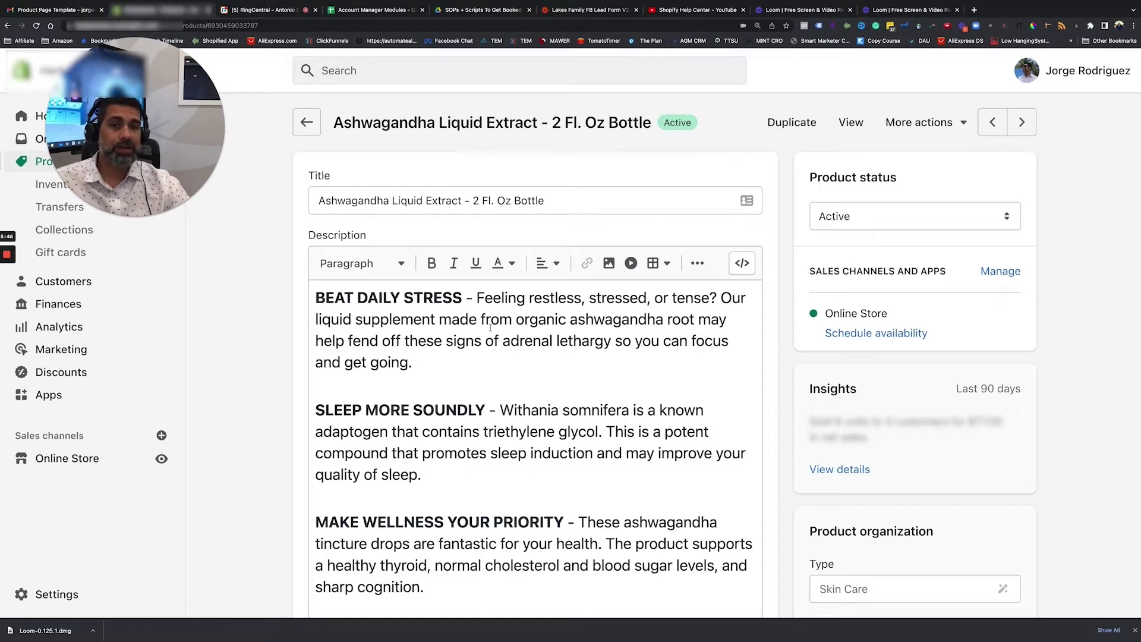
Step: Start inserting an image at the beginning of the product description and check the file upload and image URL options
left_click(312, 294)
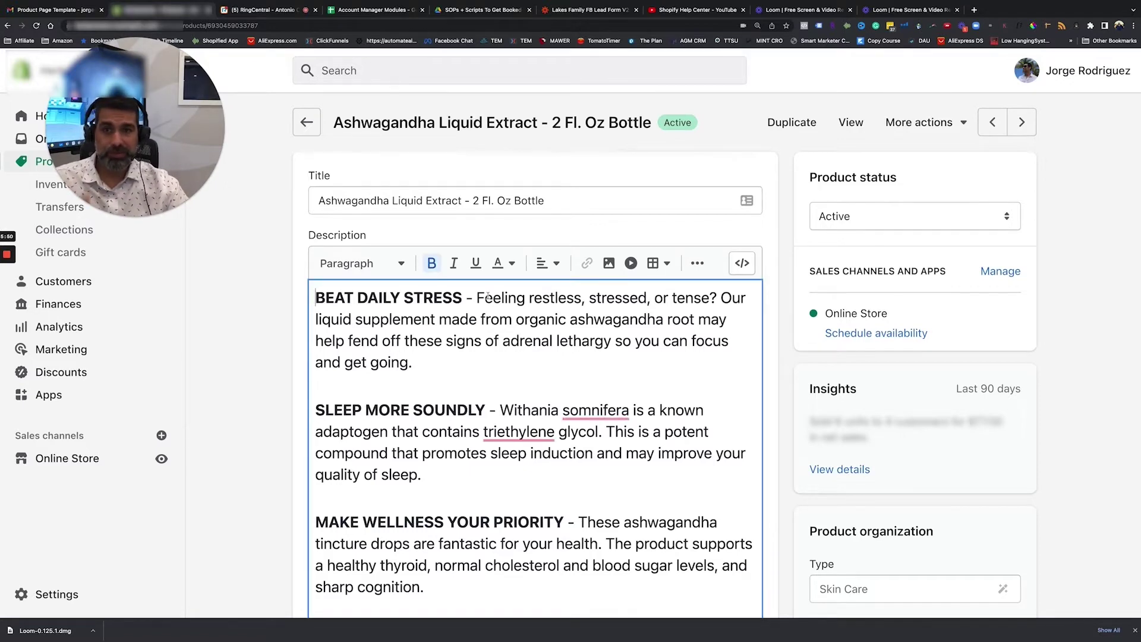
left_click(608, 264)
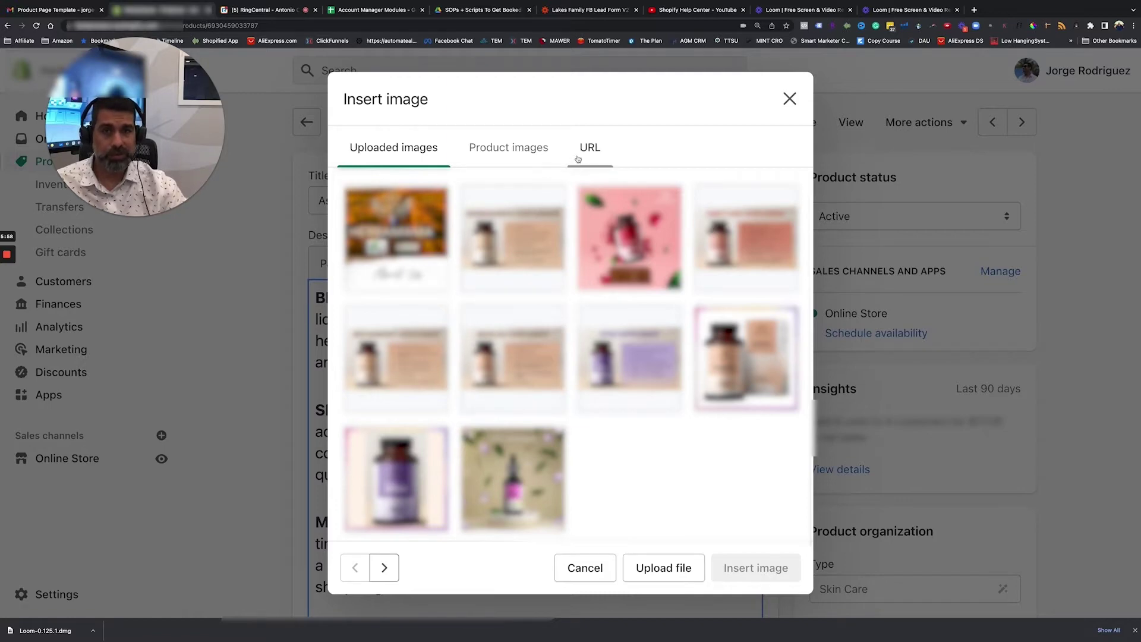
left_click(657, 568)
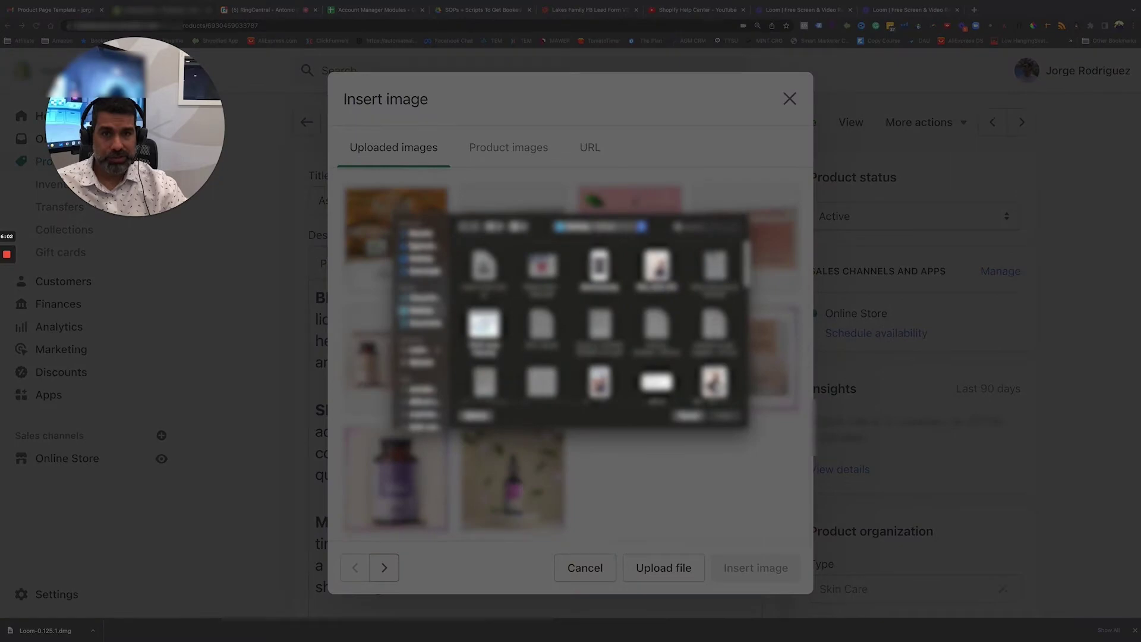
left_click(674, 415)
left_click(590, 149)
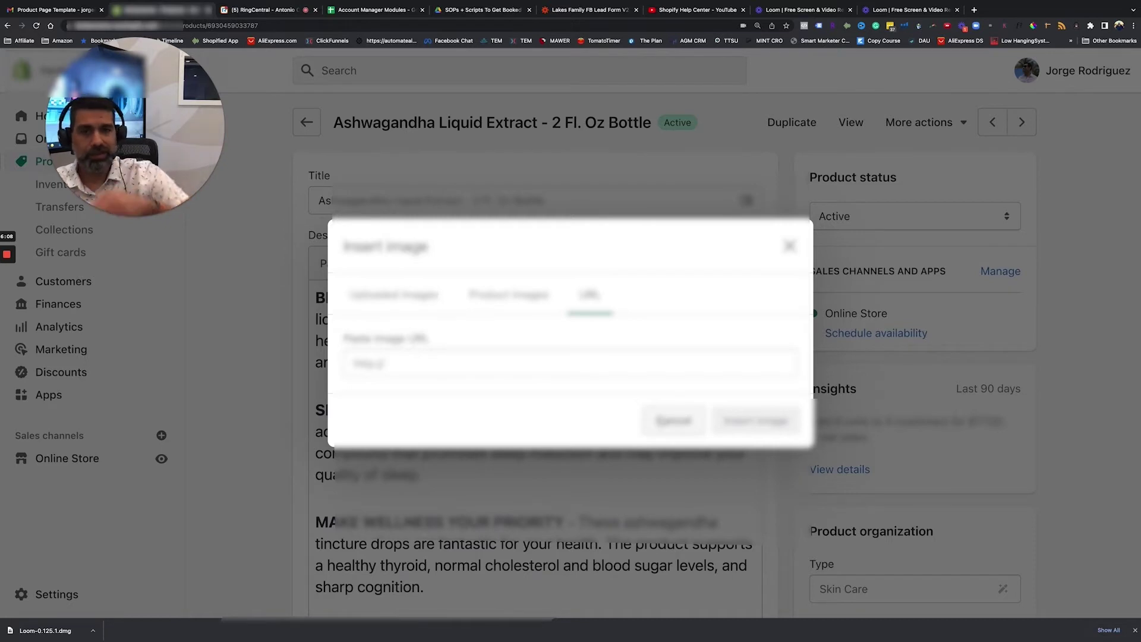
left_click(394, 297)
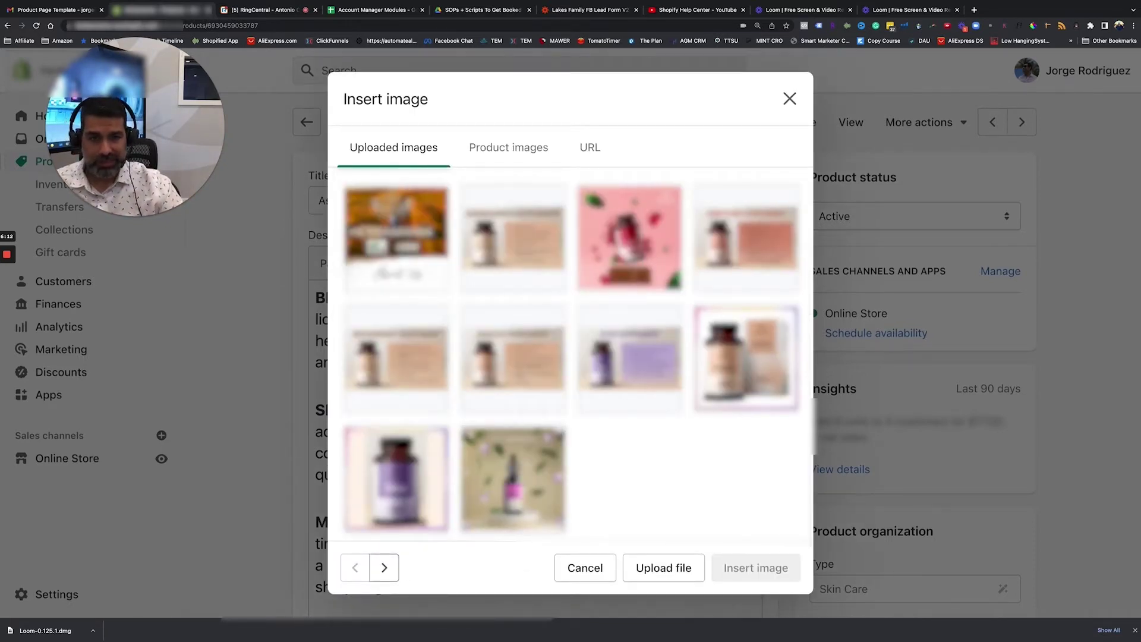
Step: Insert the uploaded pink-labelled bottle image before "BEAT DAILY STRESS" in the description, review it and discard the unsaved change
left_click(516, 480)
left_click(785, 572)
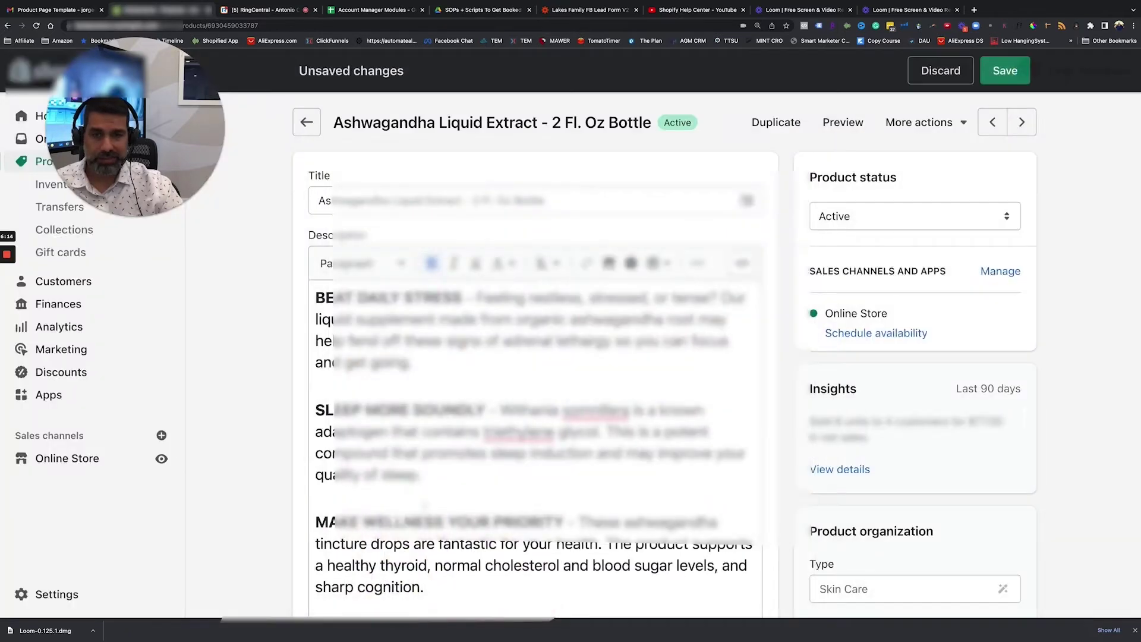
scroll(484, 420, "down", 6)
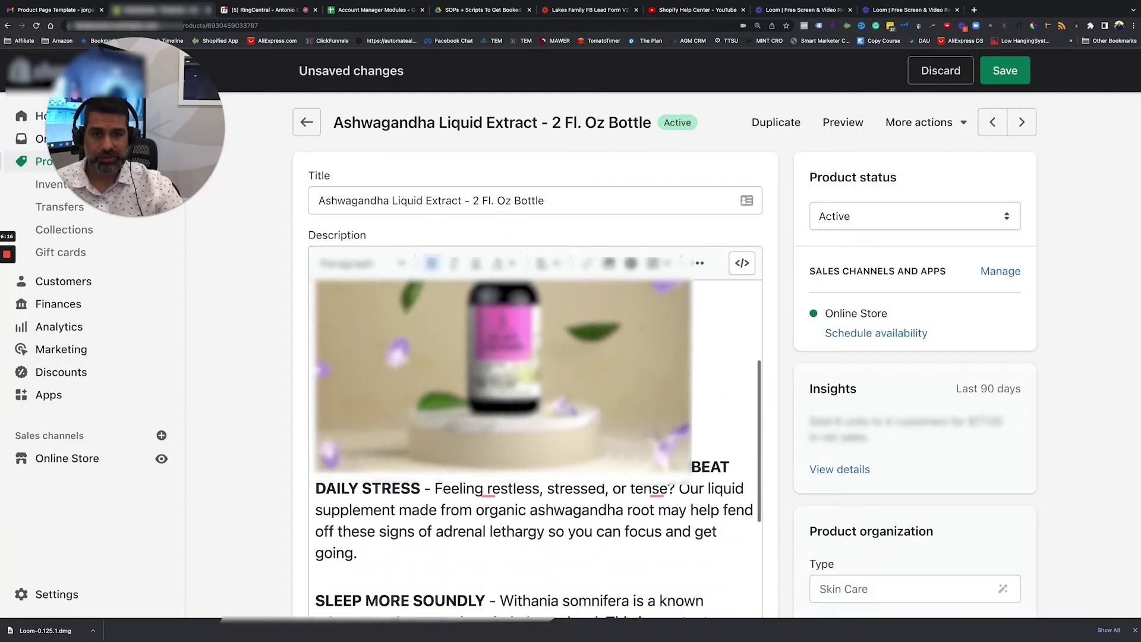
scroll(484, 420, "down", 1)
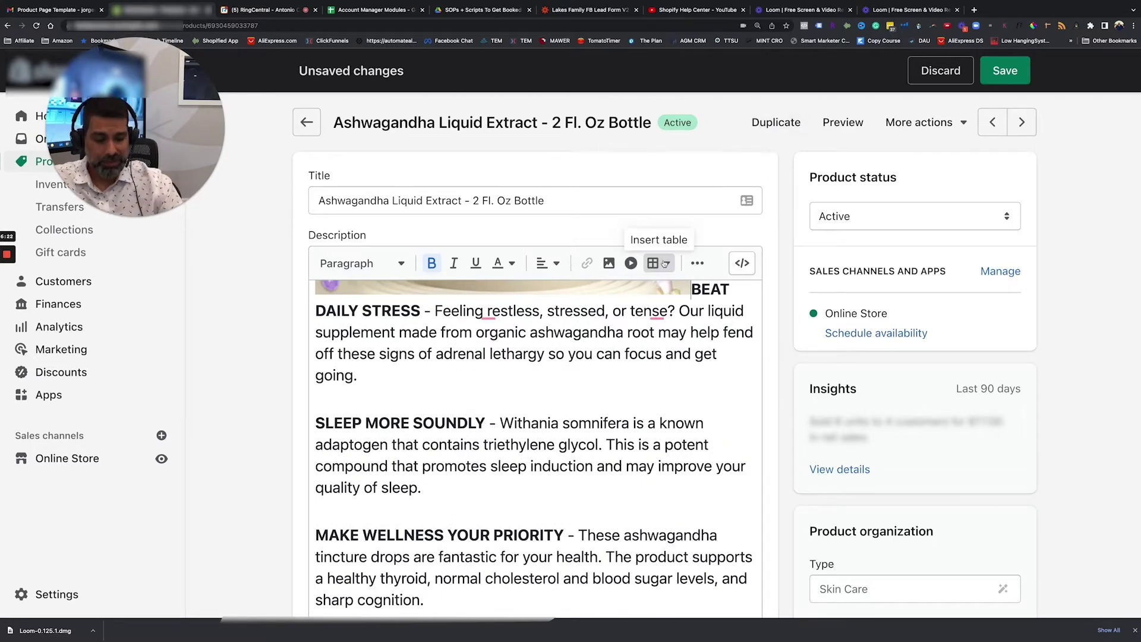
scroll(654, 264, "down", 3)
scroll(654, 285, "up", 3)
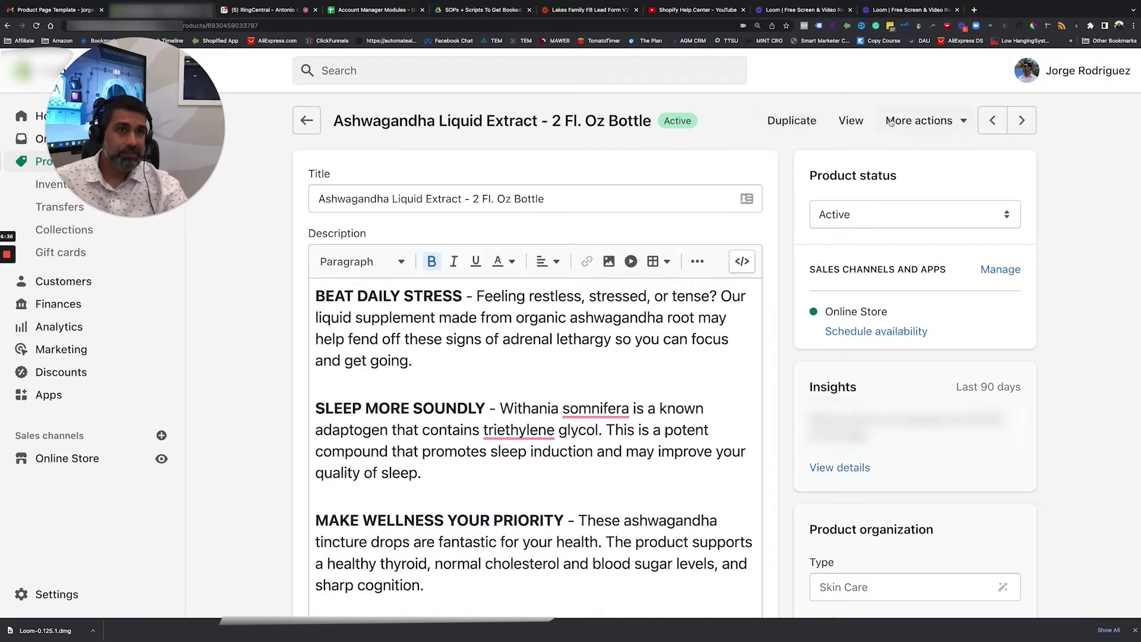
Step: View the product's live store page, compare its bullet points and content with the description, and close the page
left_click(865, 123)
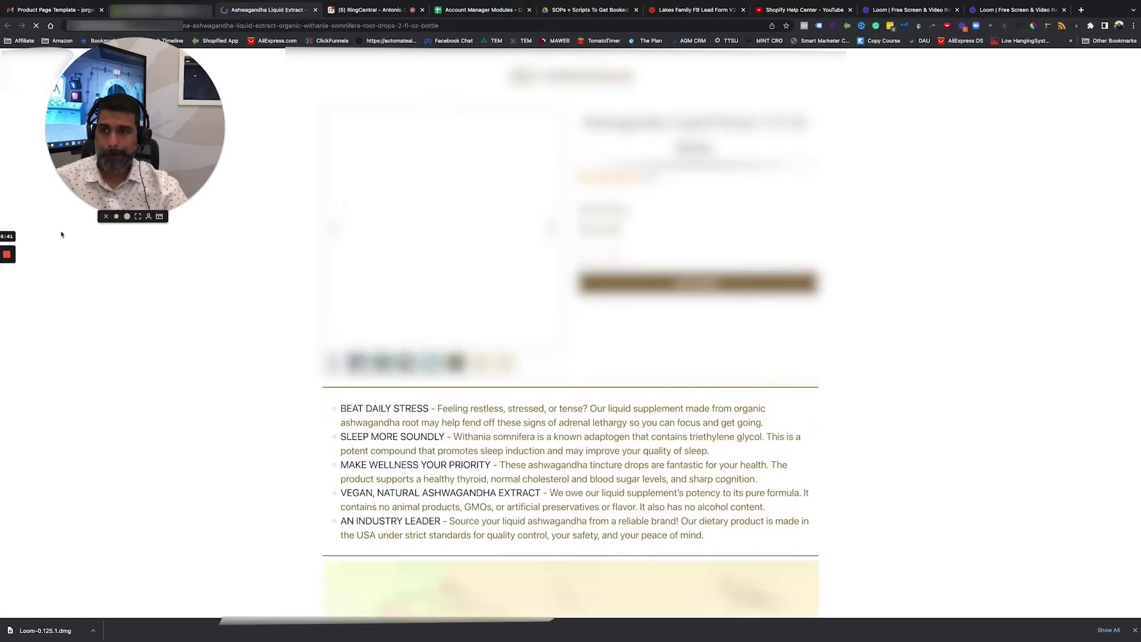
mouse_move(6, 296)
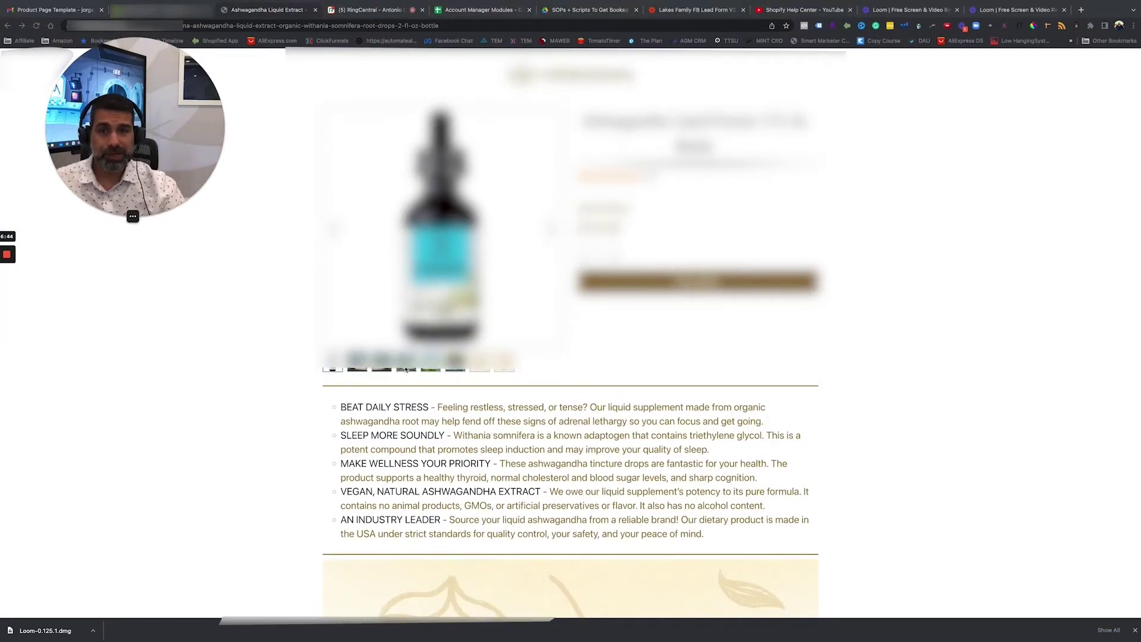
scroll(409, 377, "down", 10)
scroll(408, 376, "down", 1)
scroll(408, 376, "up", 11)
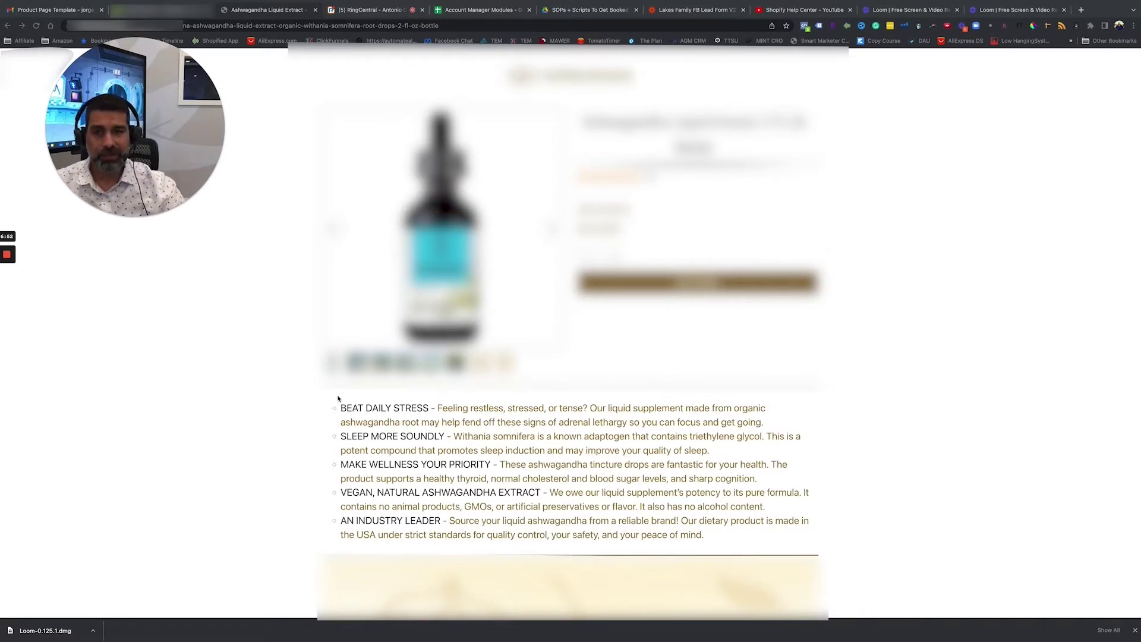
left_click_drag(348, 412, 504, 409)
scroll(467, 477, "down", 5)
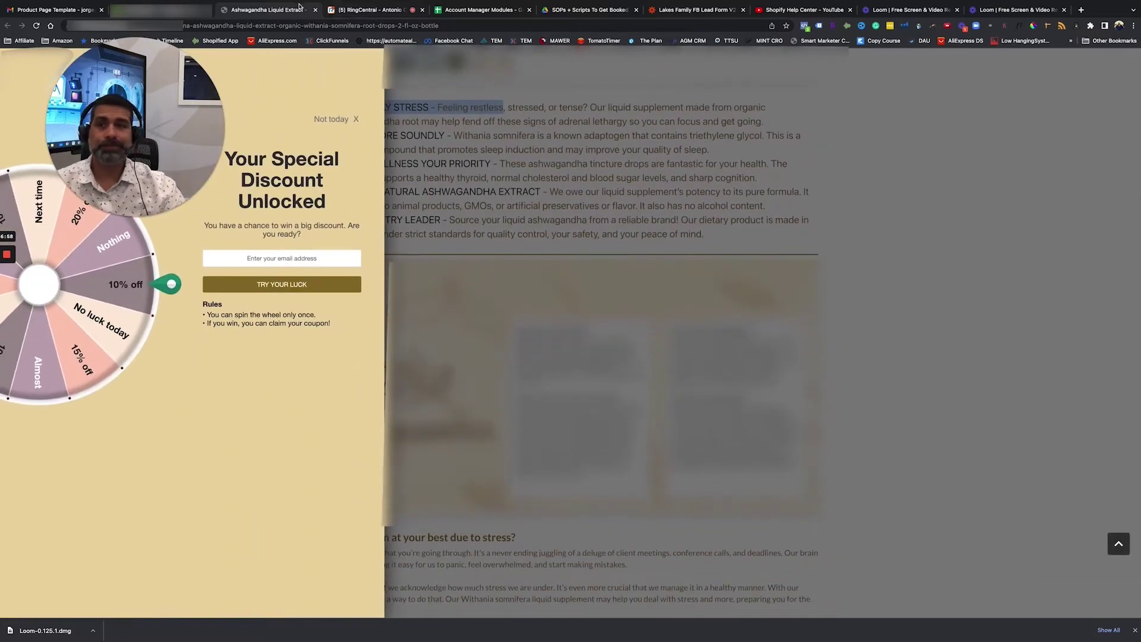
left_click(315, 9)
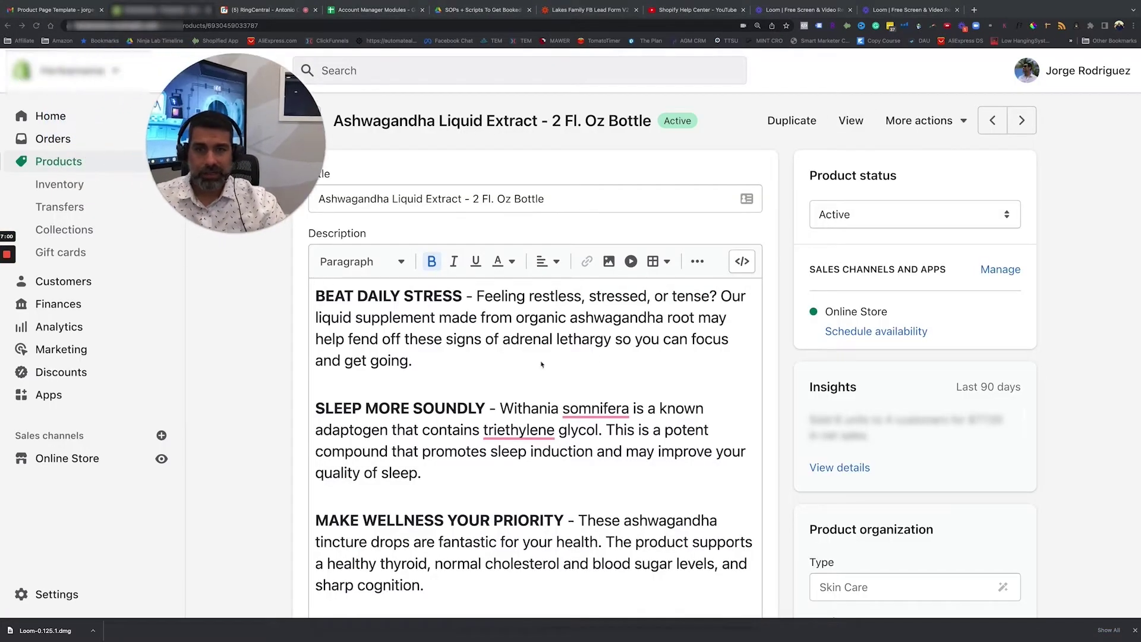
Step: Review the product's organization details, including its type, vendor and tags
scroll(846, 363, "down", 5)
scroll(846, 364, "down", 3)
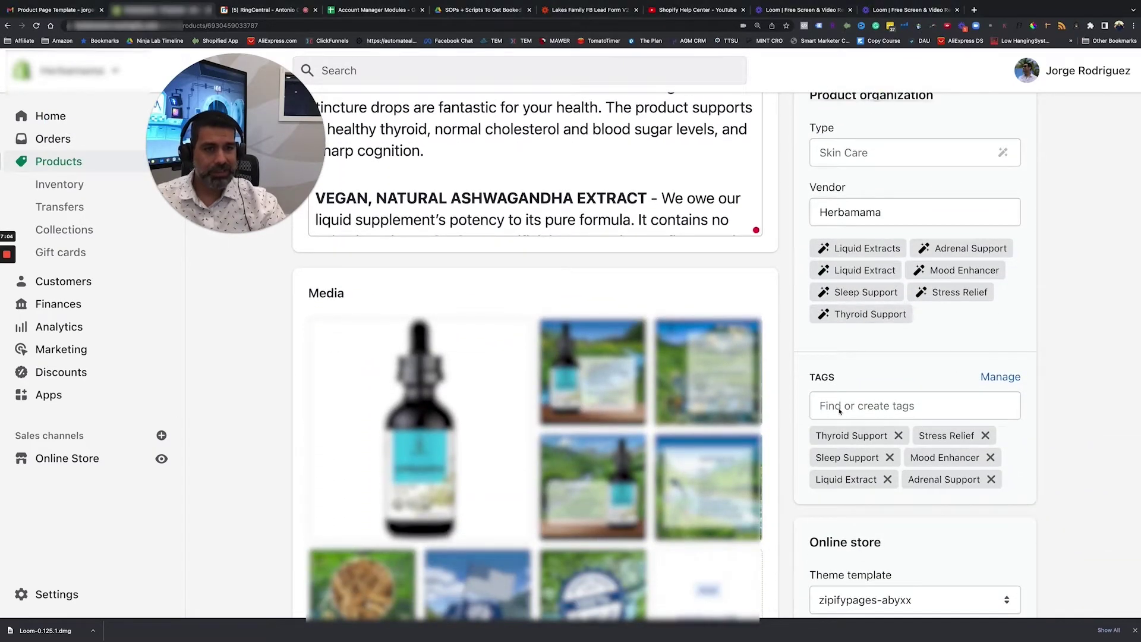
left_click(840, 406)
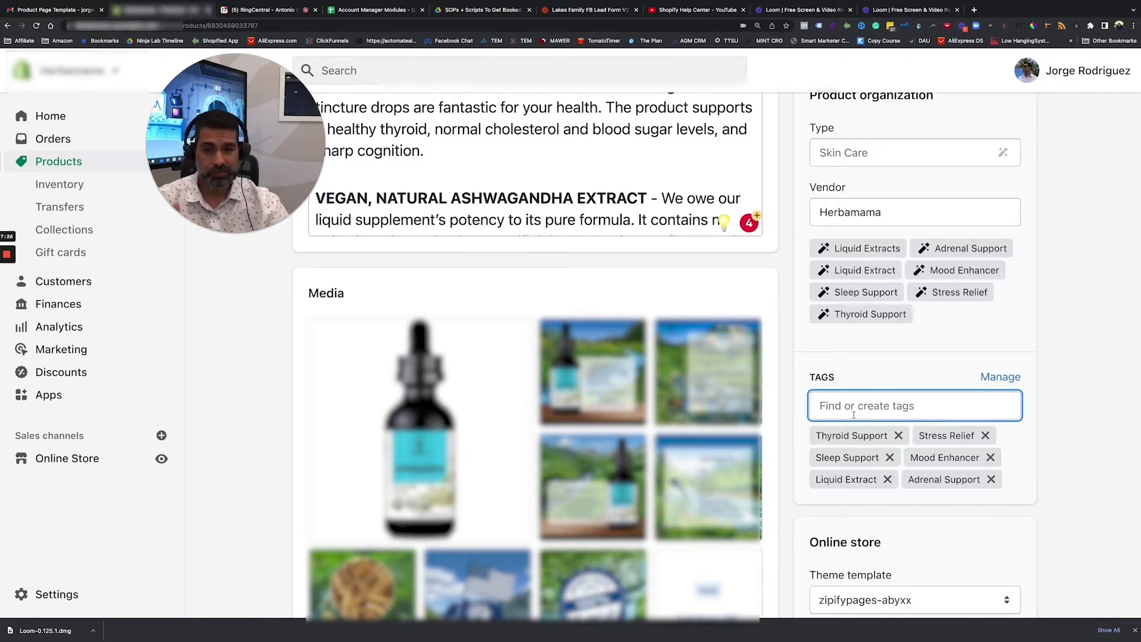
scroll(785, 384, "up", 1)
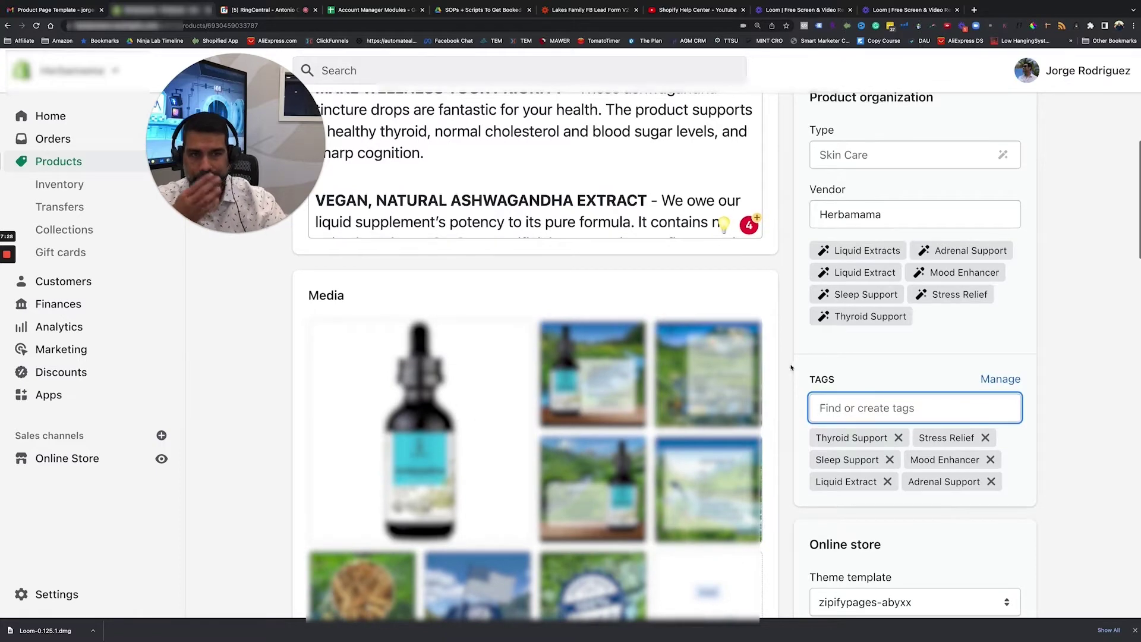
Step: Check the product media's options for adding a file from a URL and uploading one from the computer, cancelling both
scroll(802, 188, "down", 3)
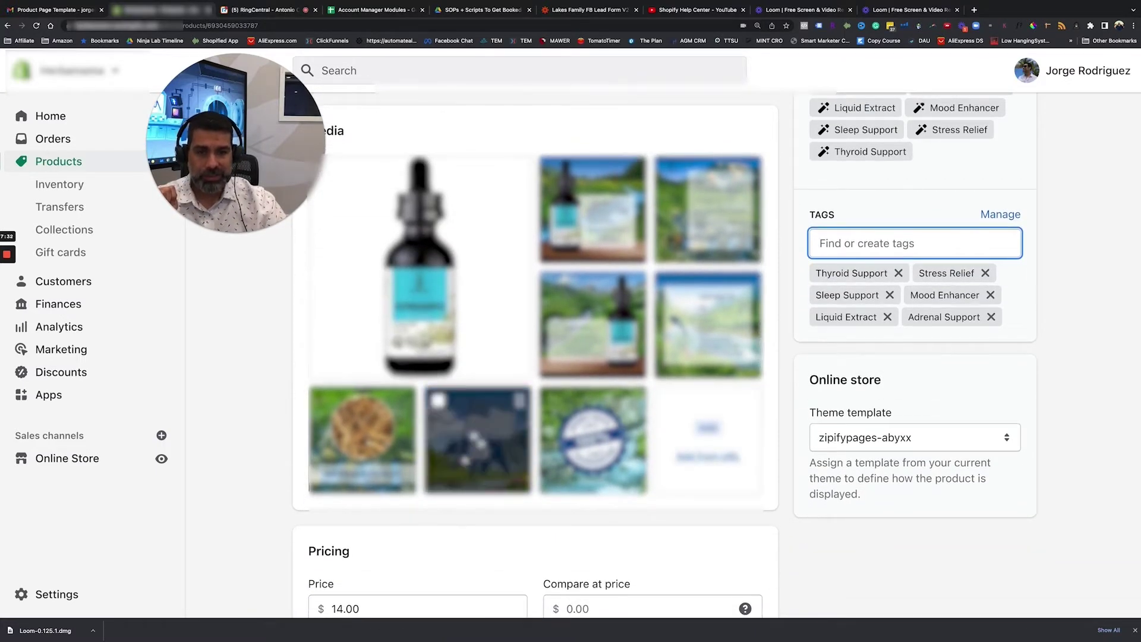
left_click(701, 457)
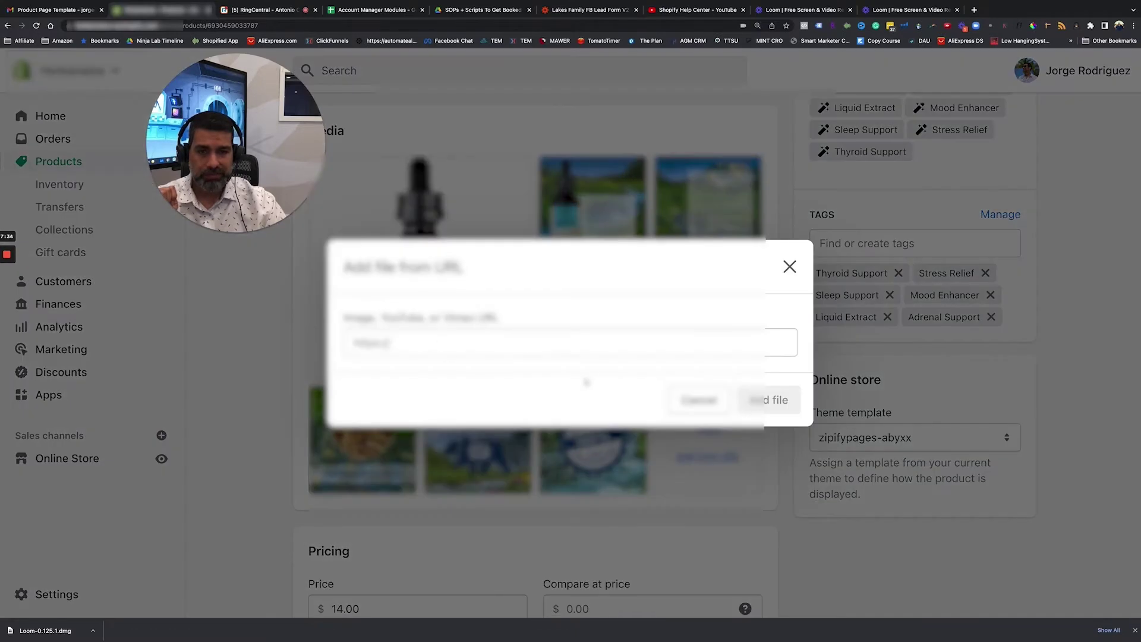
left_click(698, 400)
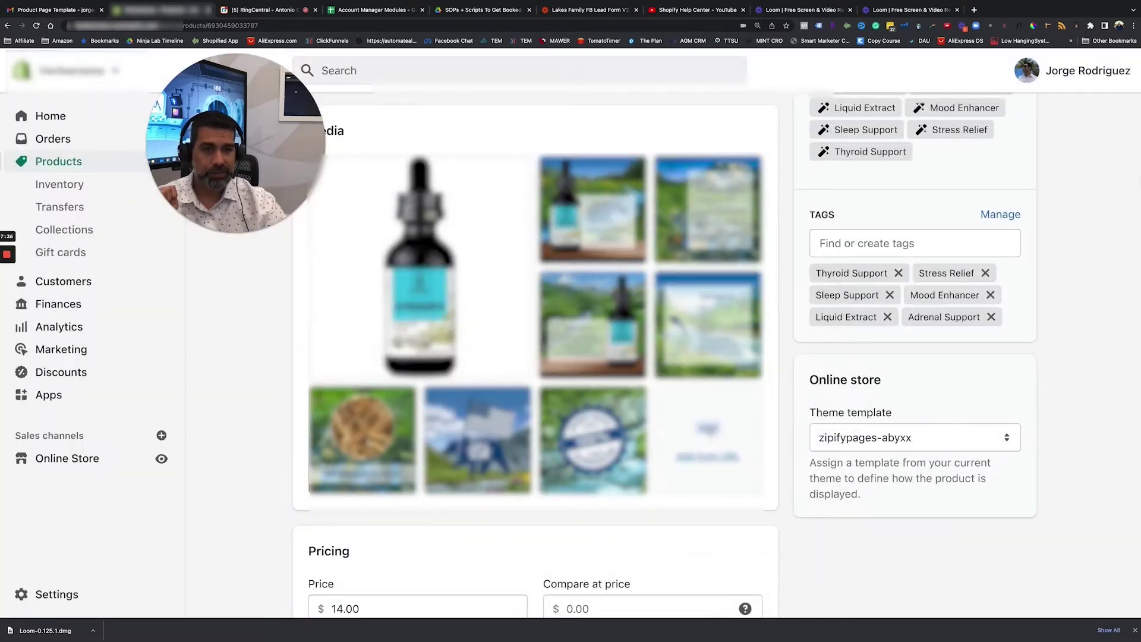
left_click(681, 431)
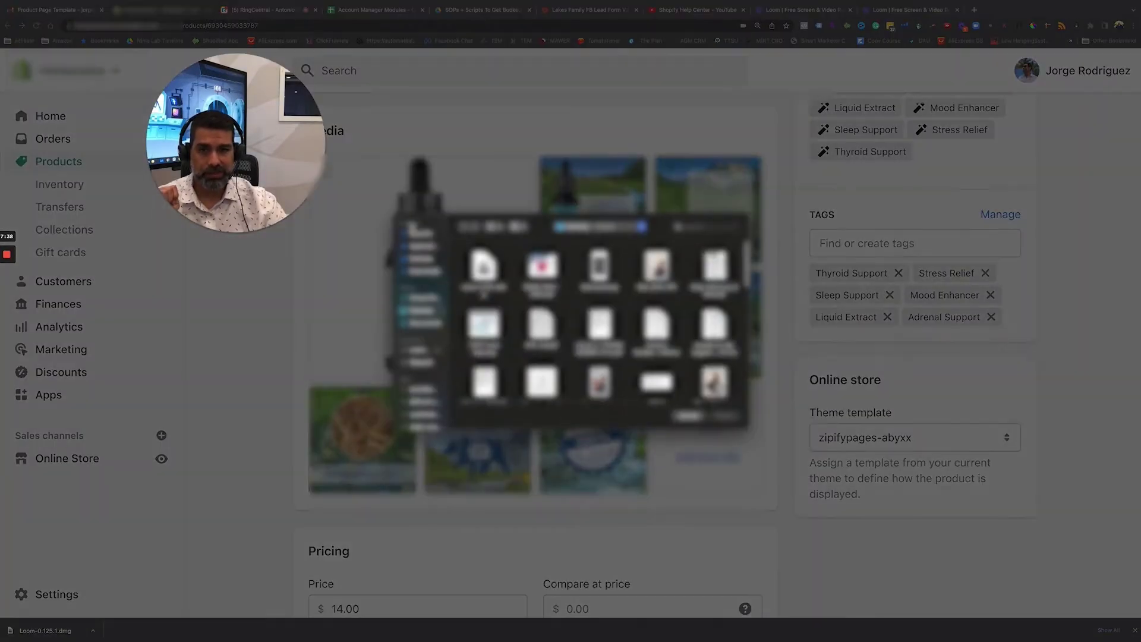
left_click(690, 416)
scroll(689, 357, "down", 1)
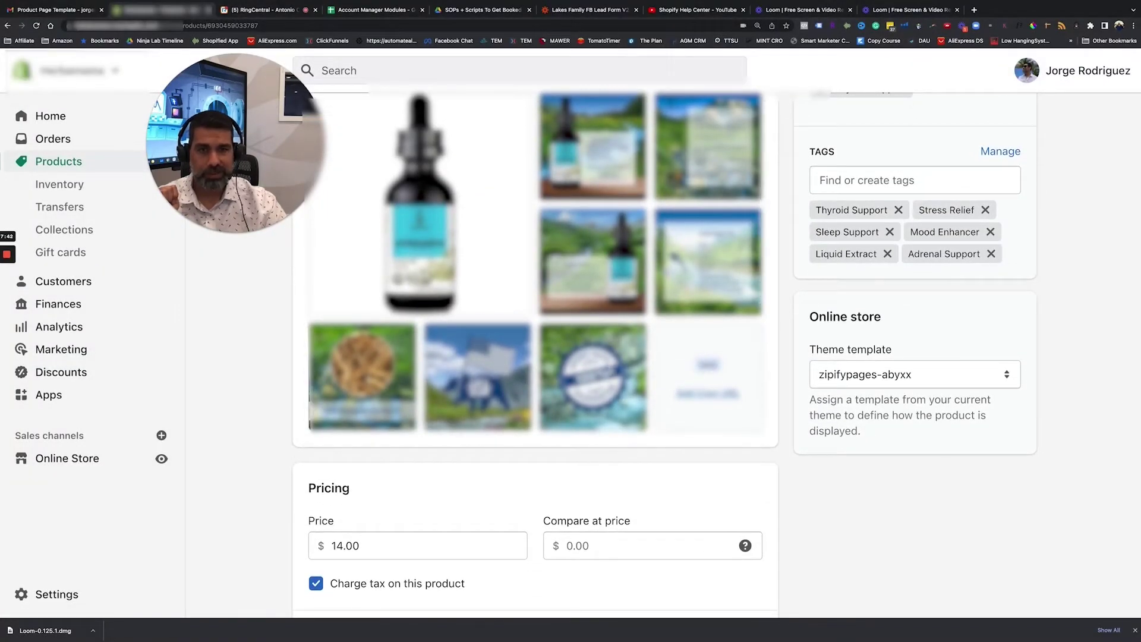
Step: Check the option for uploading product media from the computer, cancel it, and review the gallery images
left_click(693, 374)
left_click(688, 416)
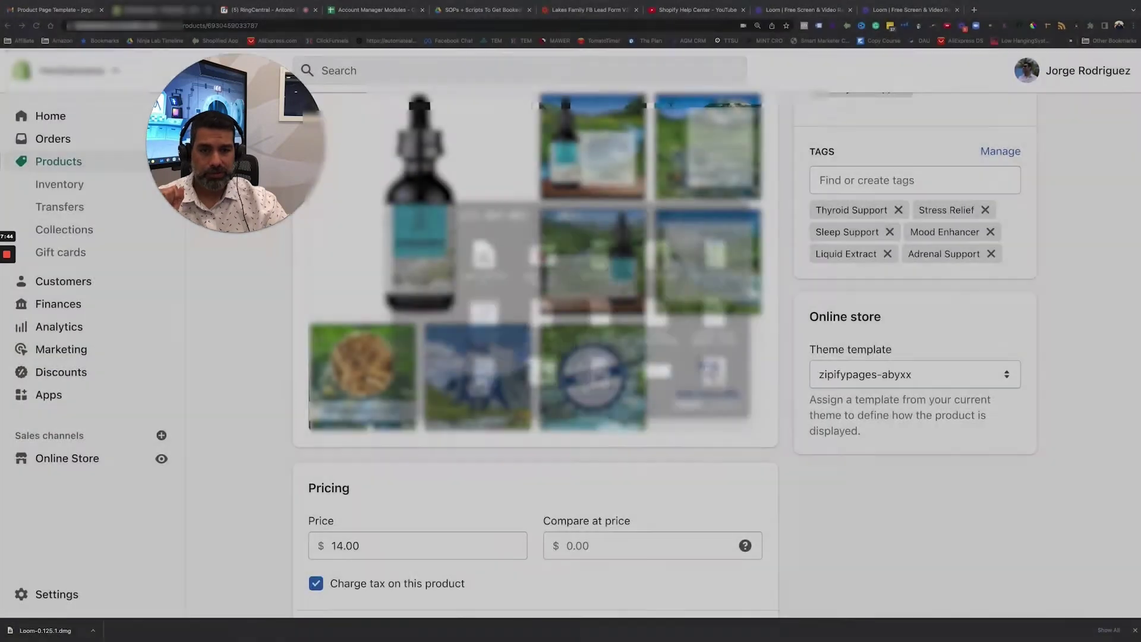
scroll(363, 384, "up", 2)
scroll(363, 384, "down", 4)
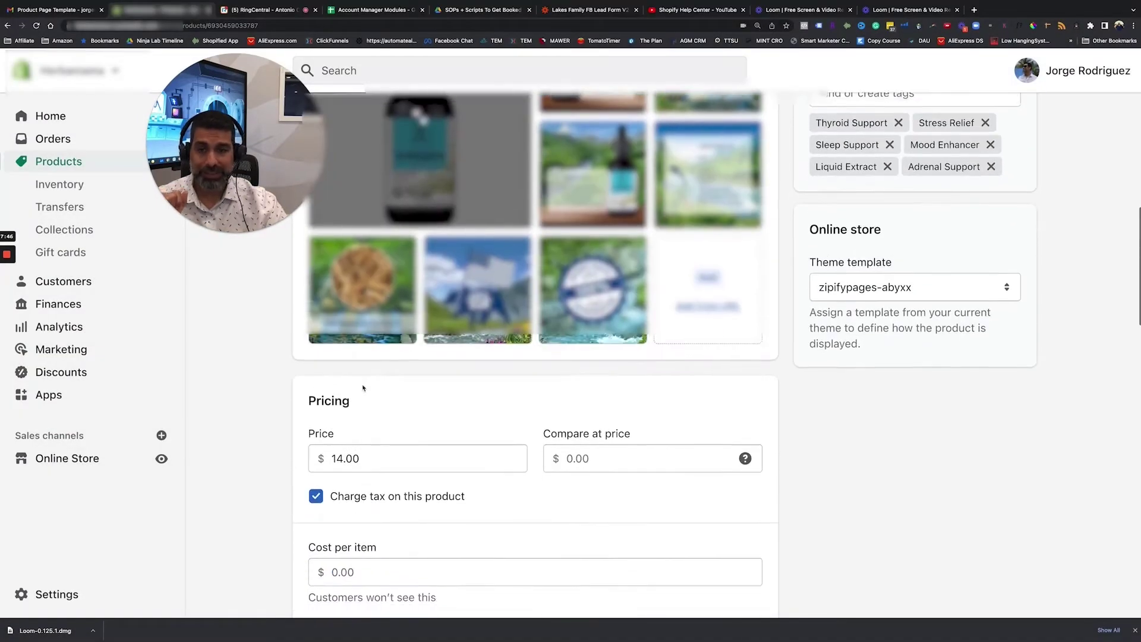
scroll(362, 384, "down", 1)
scroll(362, 384, "up", 5)
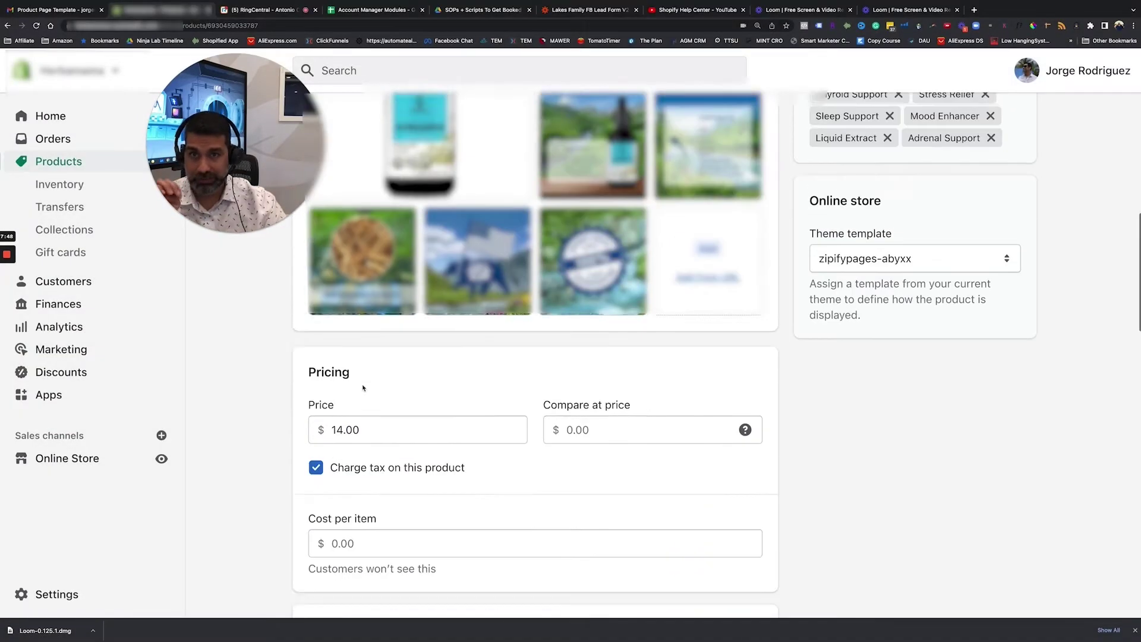
scroll(592, 356, "up", 2)
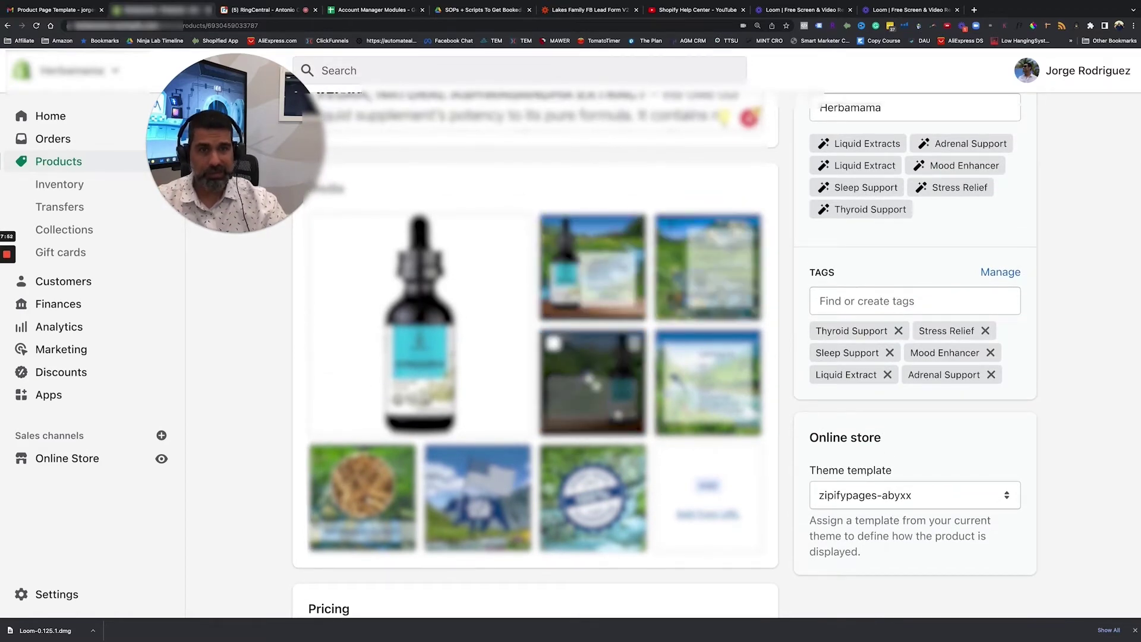
left_click_drag(590, 384, 592, 268)
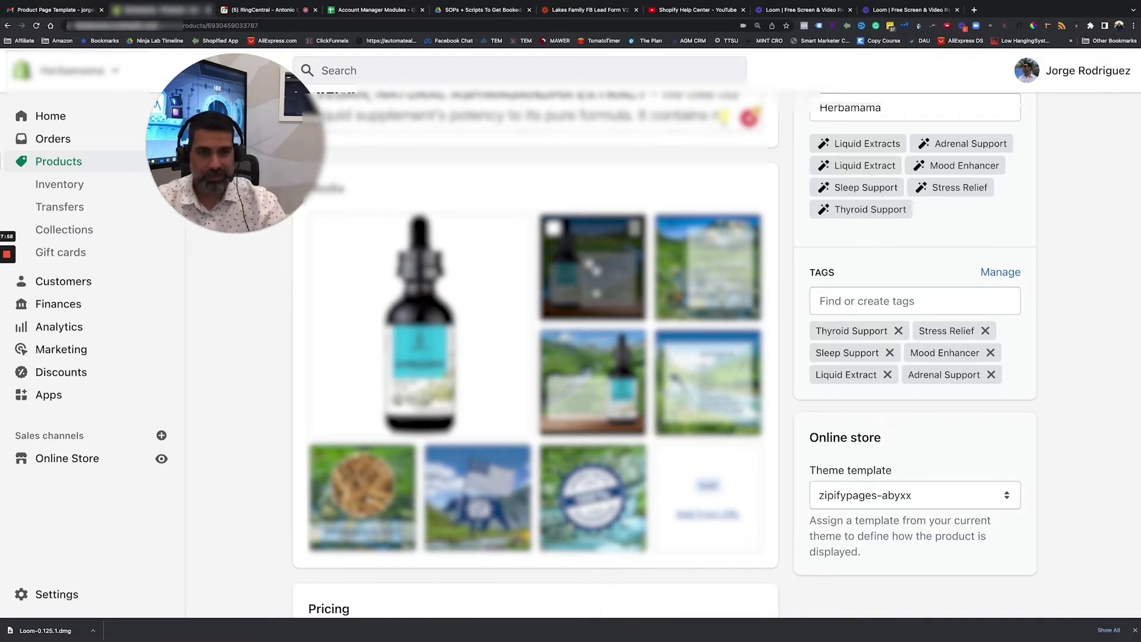
left_click_drag(597, 293, 659, 271)
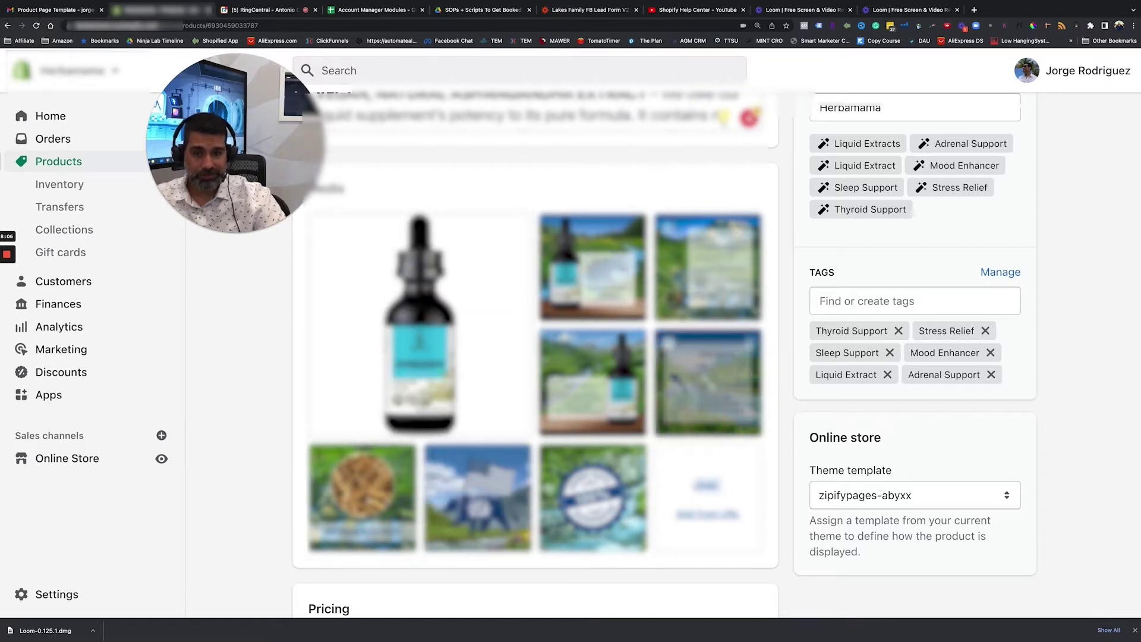
scroll(357, 506, "down", 2)
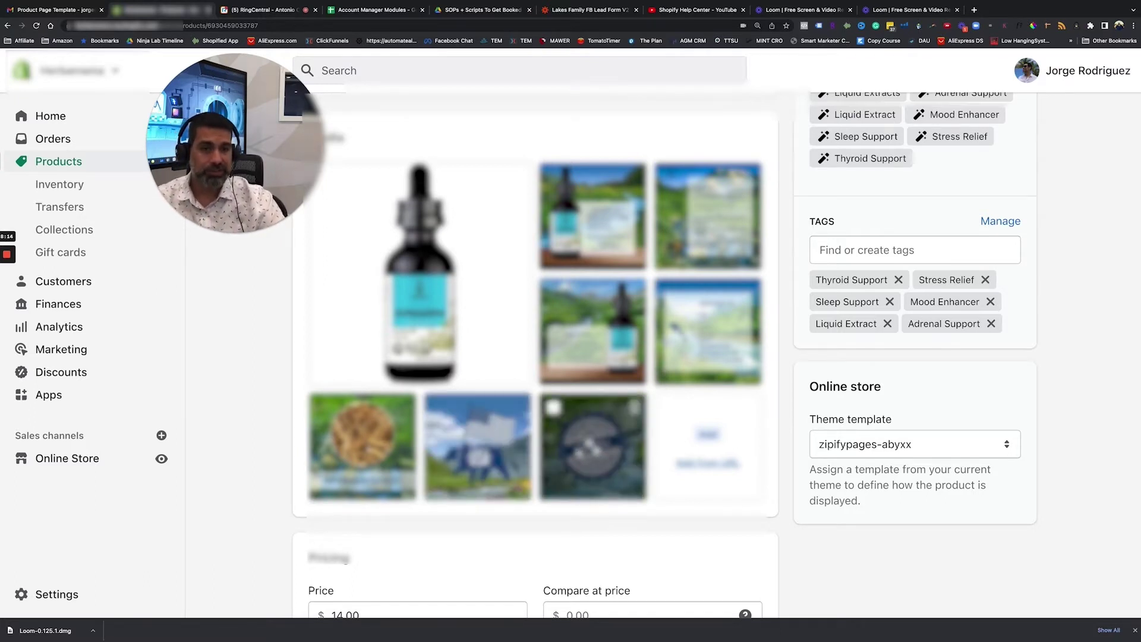
Step: Review the product's pricing section, including the price, compare-at price, tax setting and cost per item
scroll(445, 474, "down", 3)
scroll(444, 474, "down", 2)
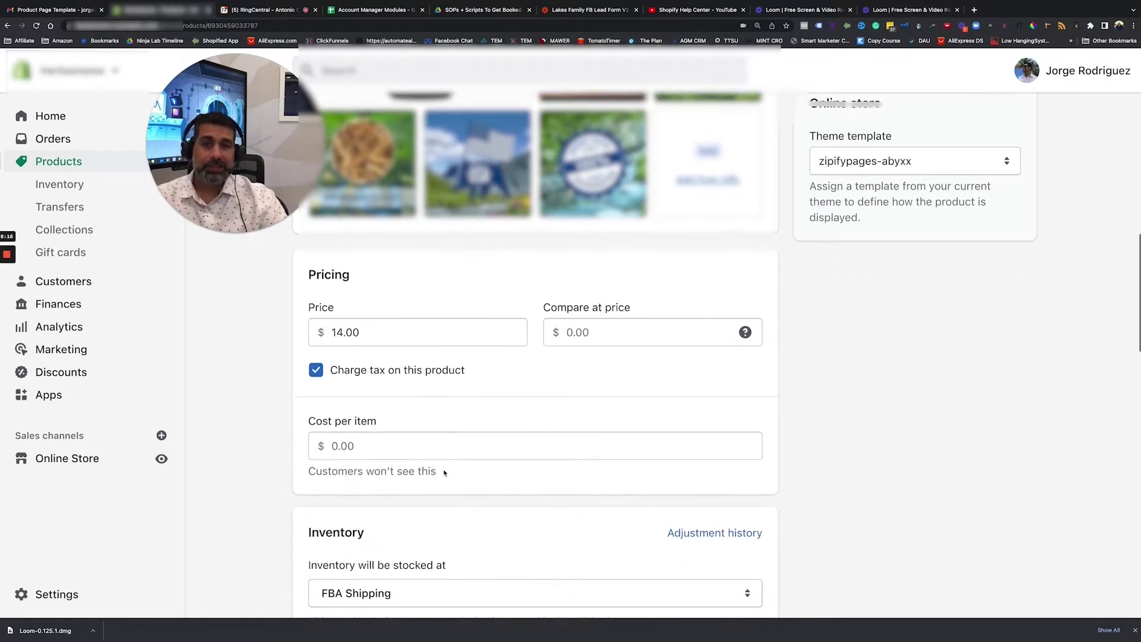
left_click(610, 334)
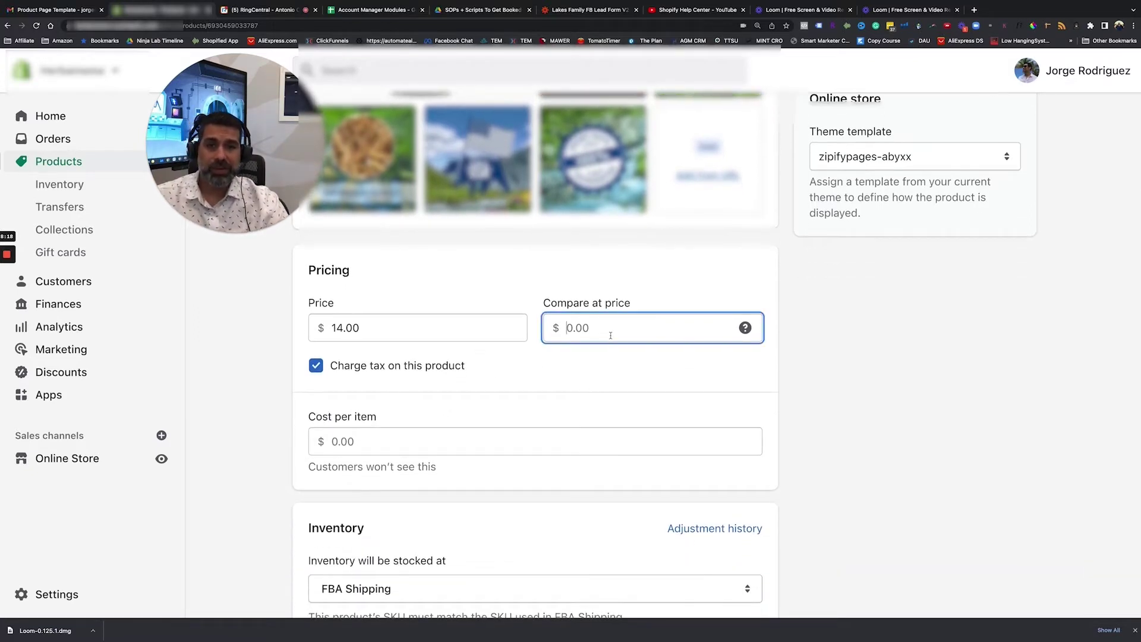
scroll(569, 328, "down", 1)
left_click_drag(551, 299, 660, 299)
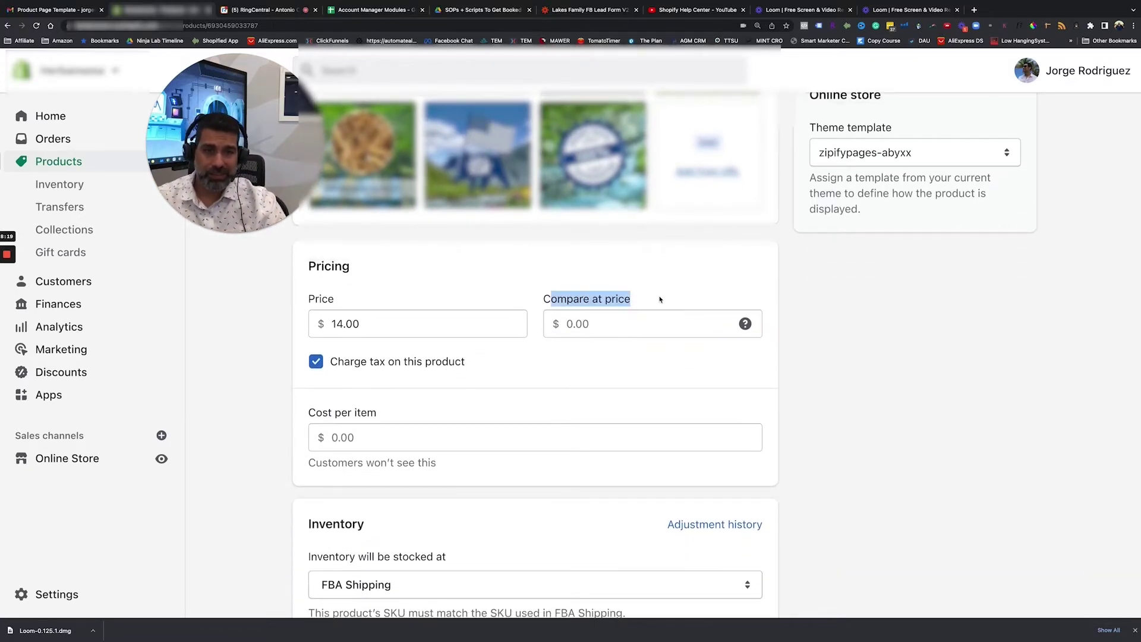
left_click(569, 326)
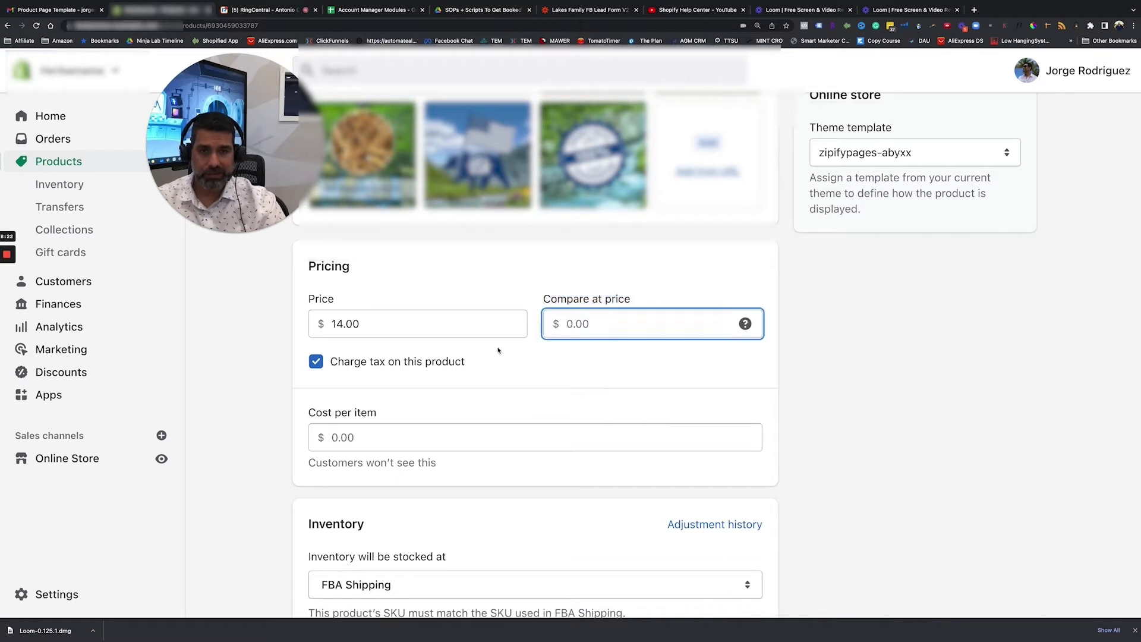
scroll(357, 403, "down", 1)
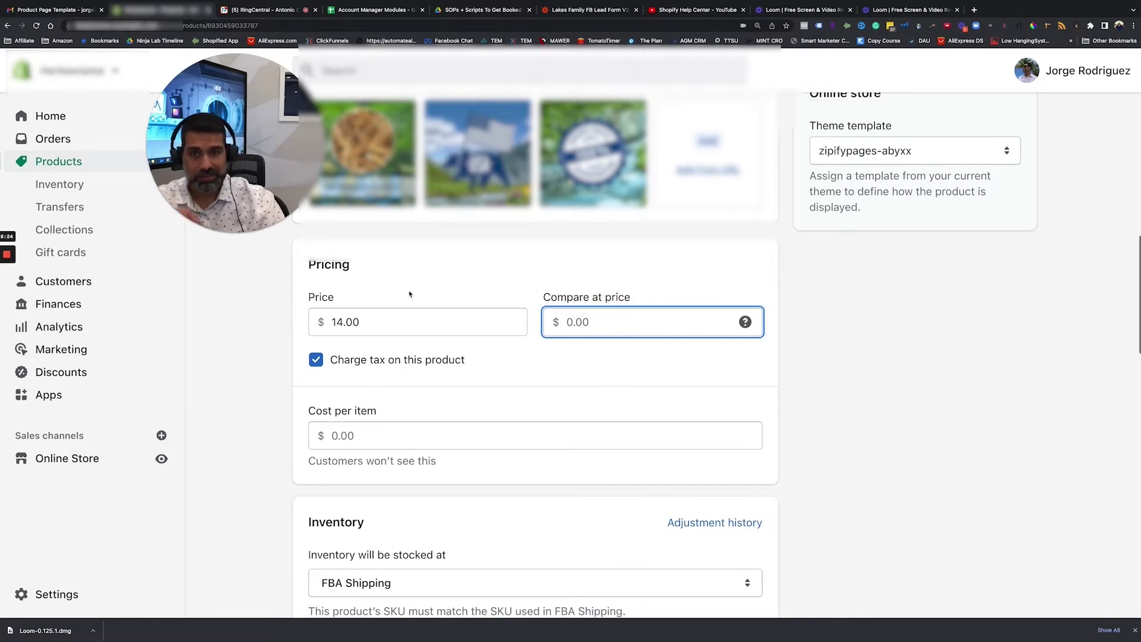
scroll(283, 359, "up", 1)
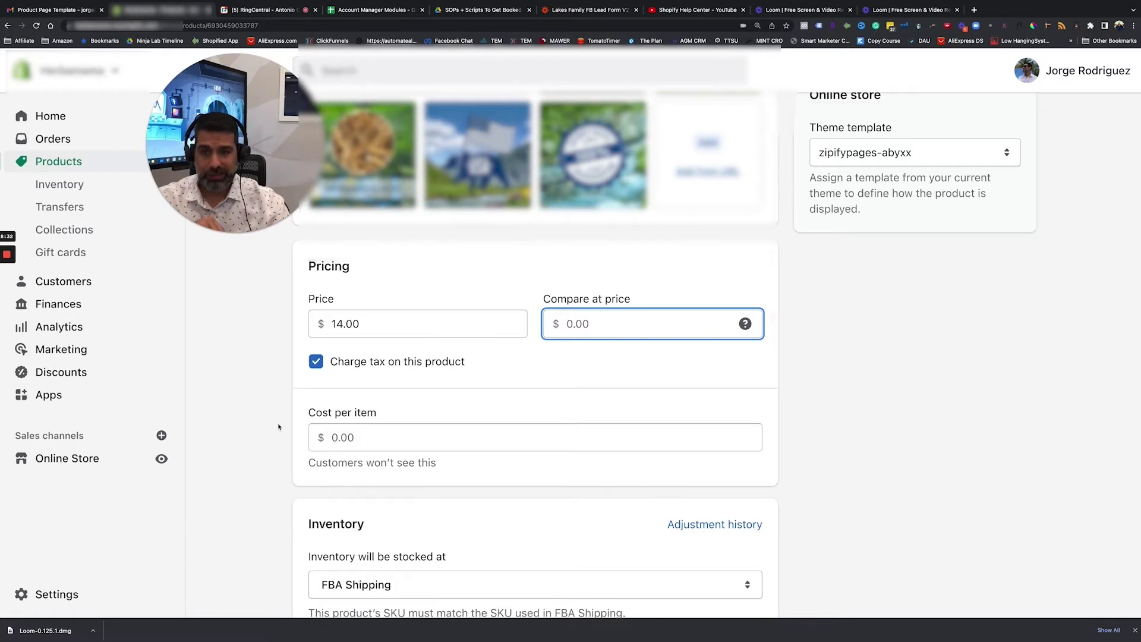
Step: Review the product's inventory, shipping, customs, options and subscription settings down to the search engine listing preview
scroll(279, 426, "down", 10)
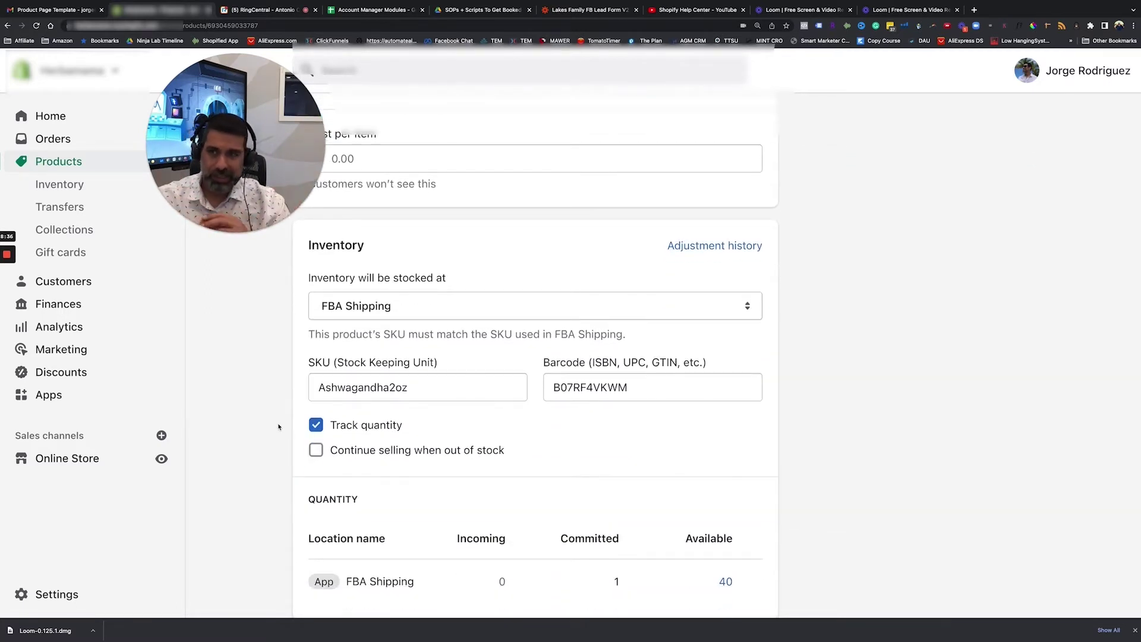
scroll(278, 427, "down", 9)
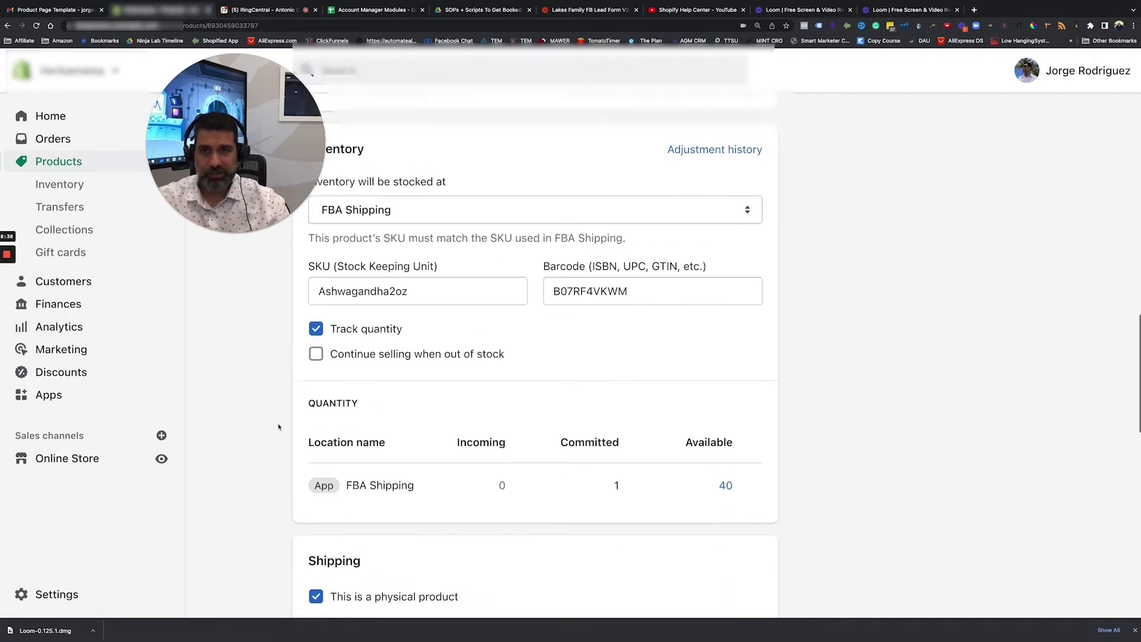
scroll(278, 427, "down", 8)
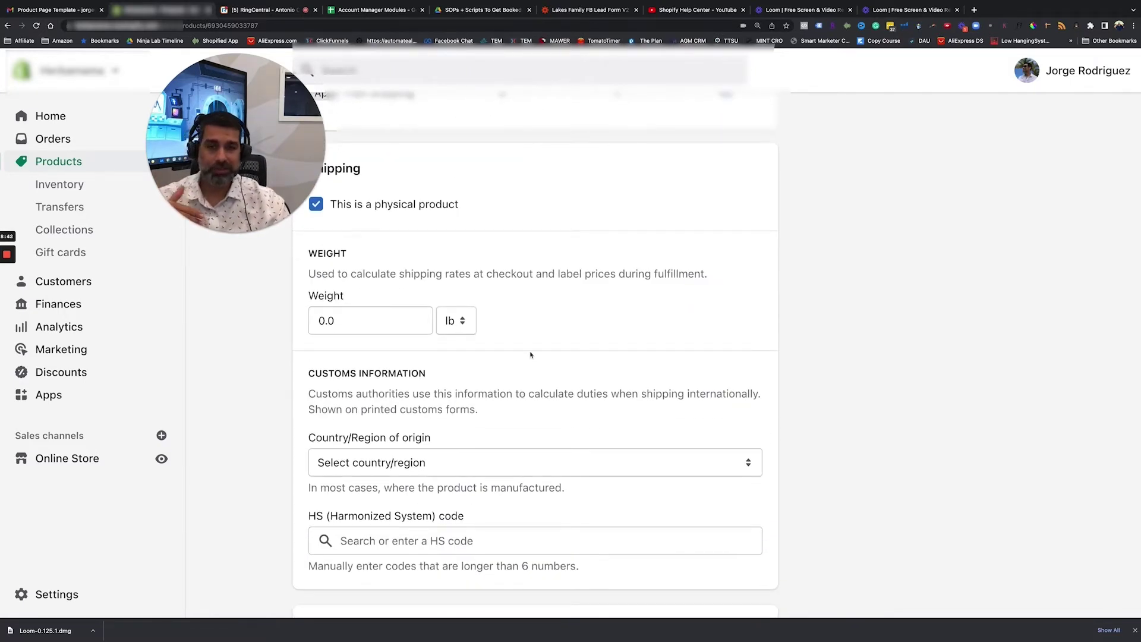
scroll(531, 354, "down", 15)
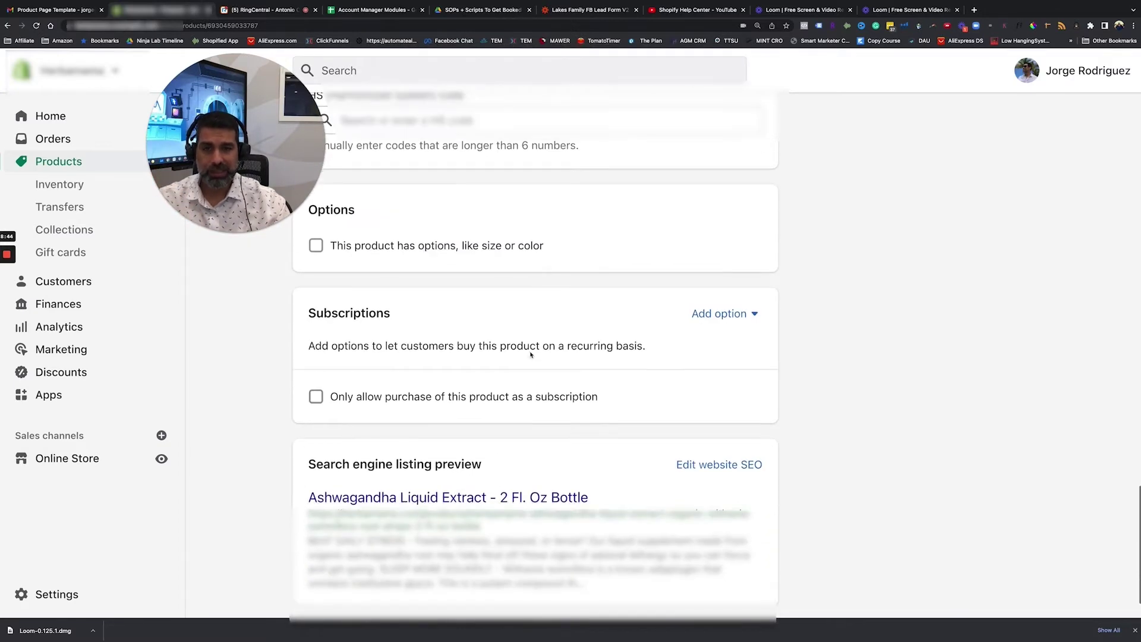
scroll(531, 355, "down", 2)
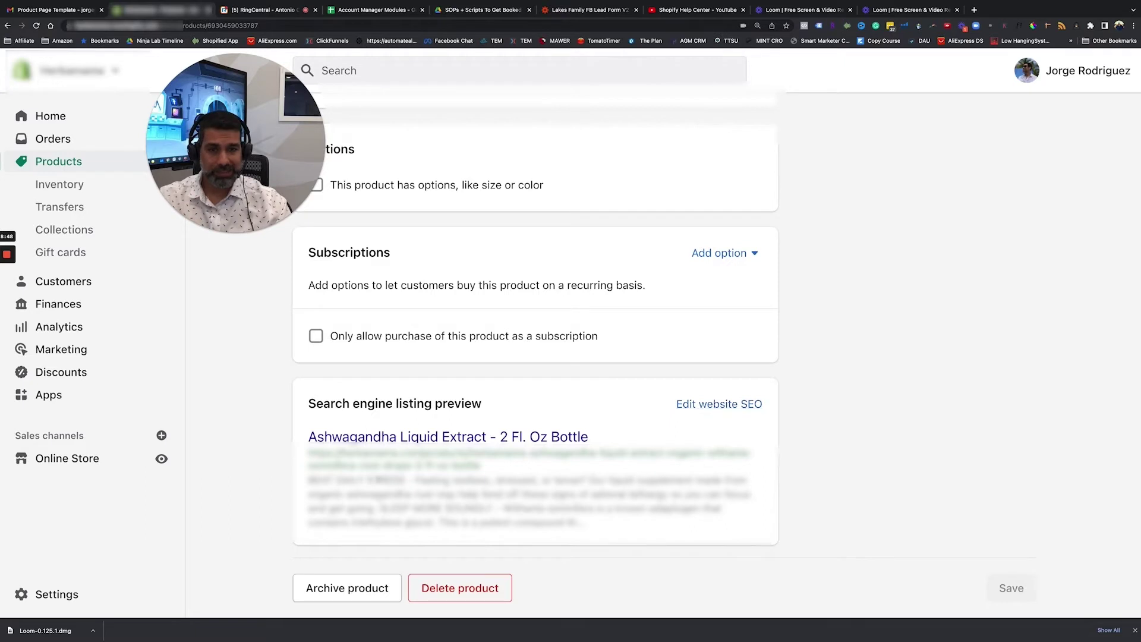
Step: Read the search engine listing preview, open its website SEO fields, and compare the page title with the preview title
left_click_drag(321, 473, 660, 541)
left_click(690, 538)
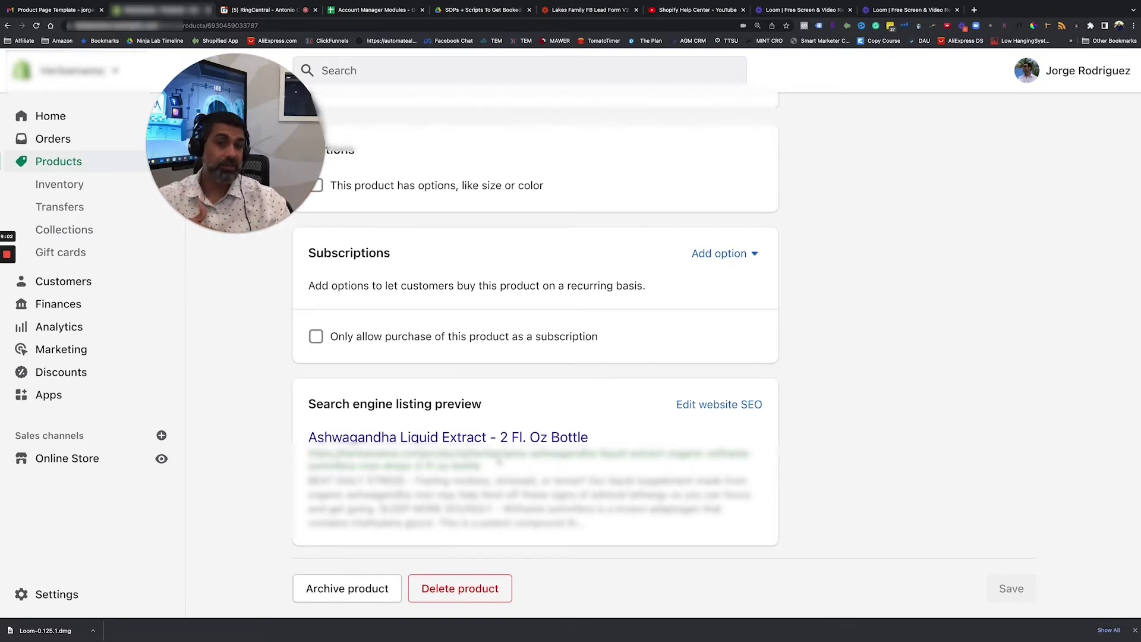
left_click(719, 404)
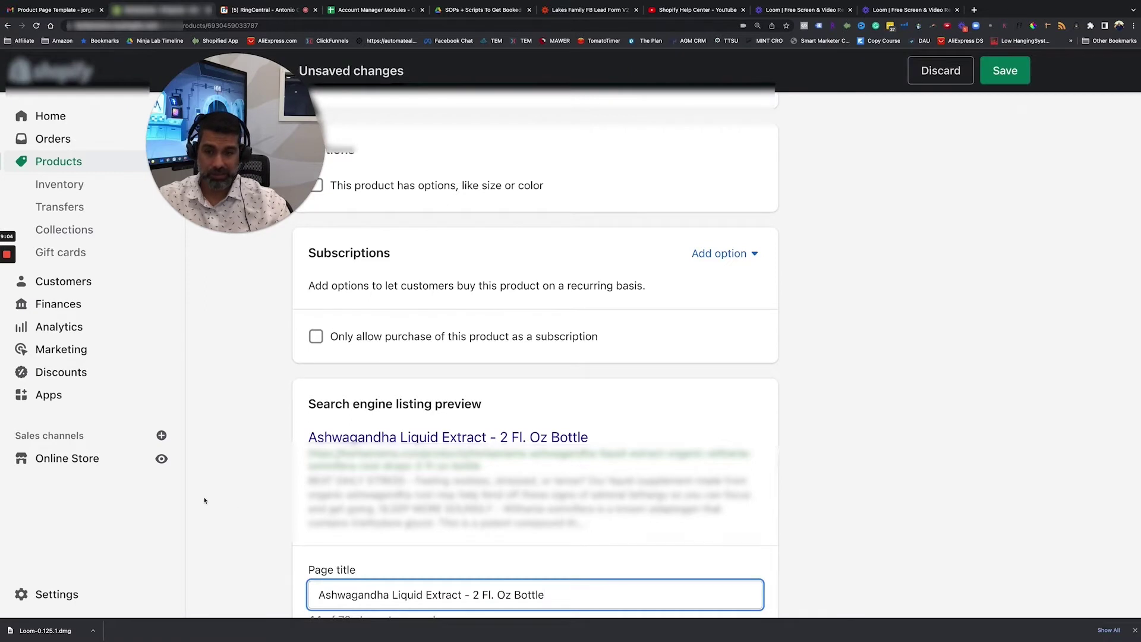
scroll(204, 500, "down", 2)
key("super+a")
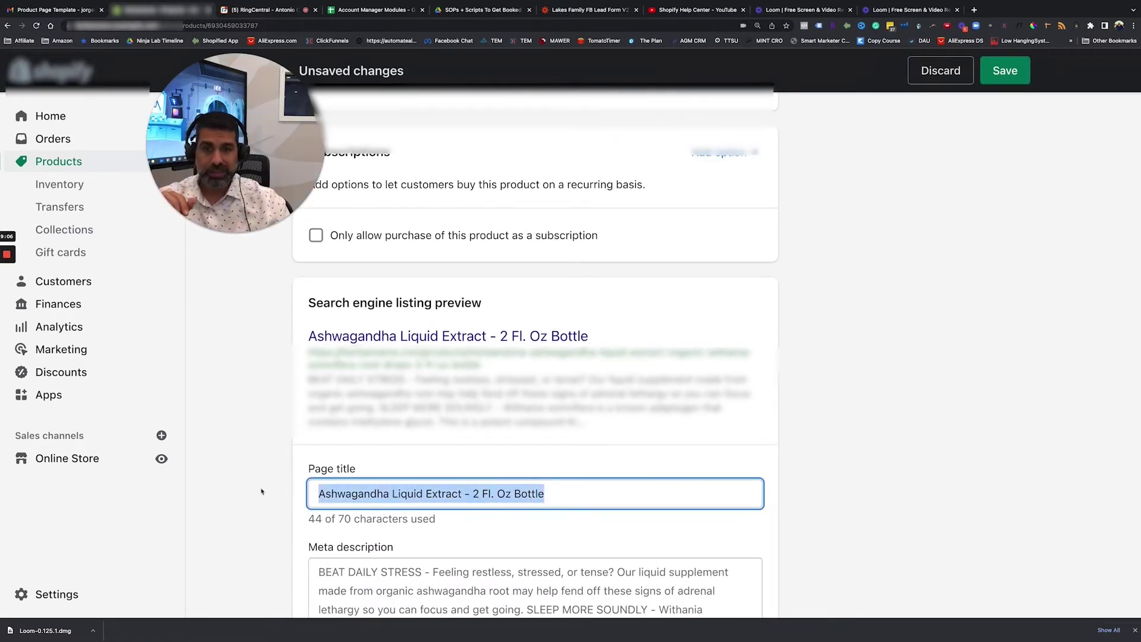
left_click_drag(612, 338, 307, 336)
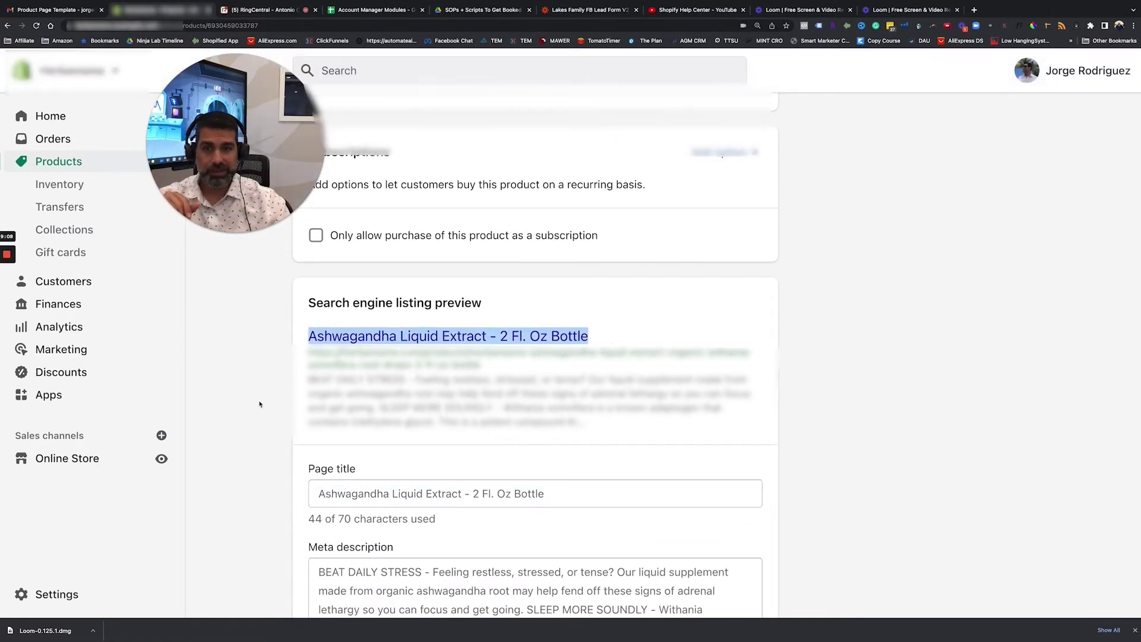
Step: Compare the SEO page title and meta description with the product's title and description, and check the URL handle
scroll(260, 405, "down", 2)
scroll(259, 404, "up", 3)
scroll(260, 404, "up", 15)
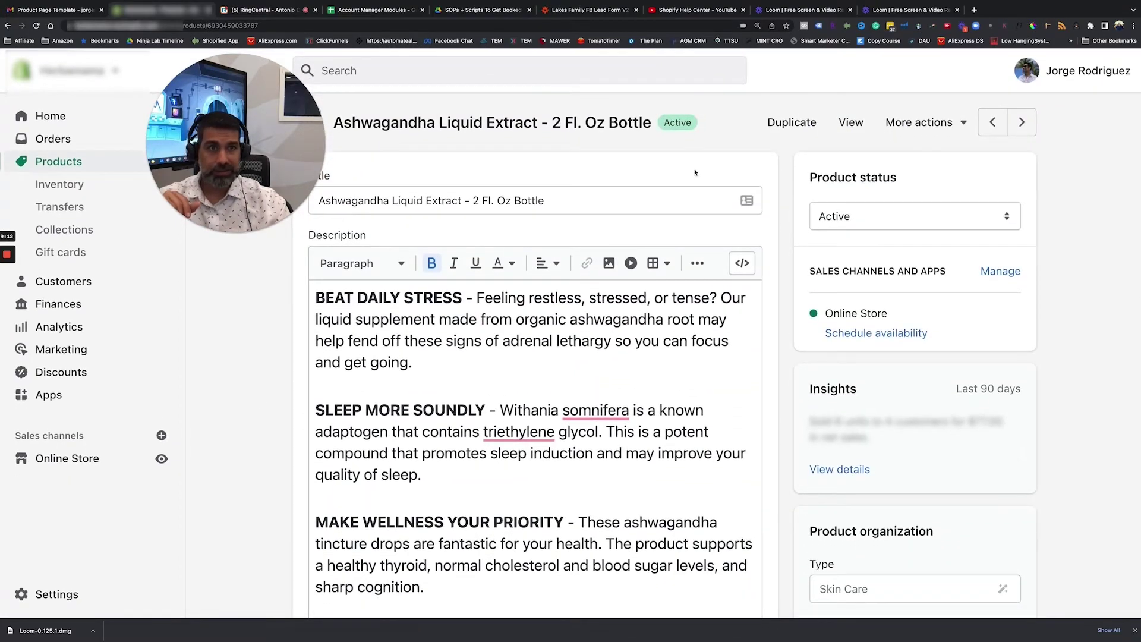
left_click_drag(173, 141, 33, 165)
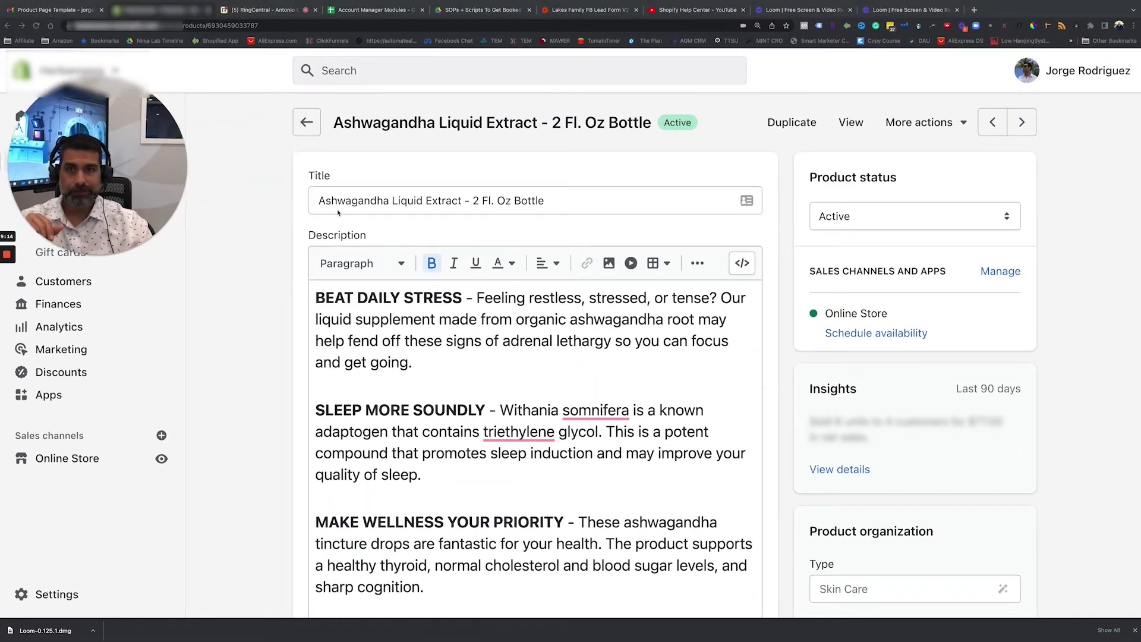
left_click(6, 293)
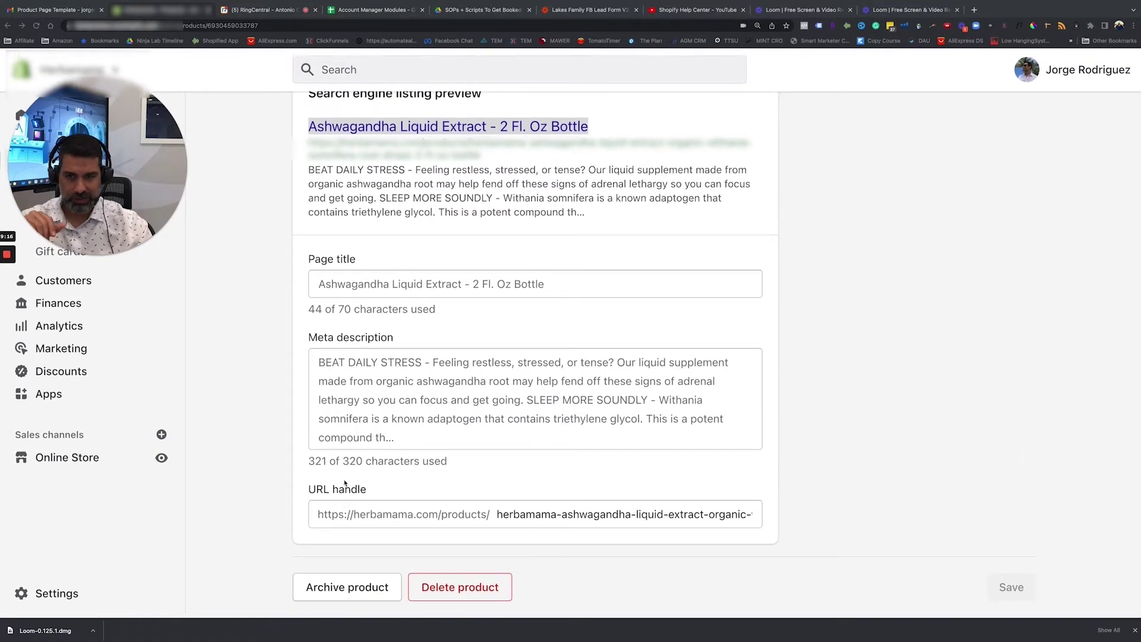
left_click(428, 491)
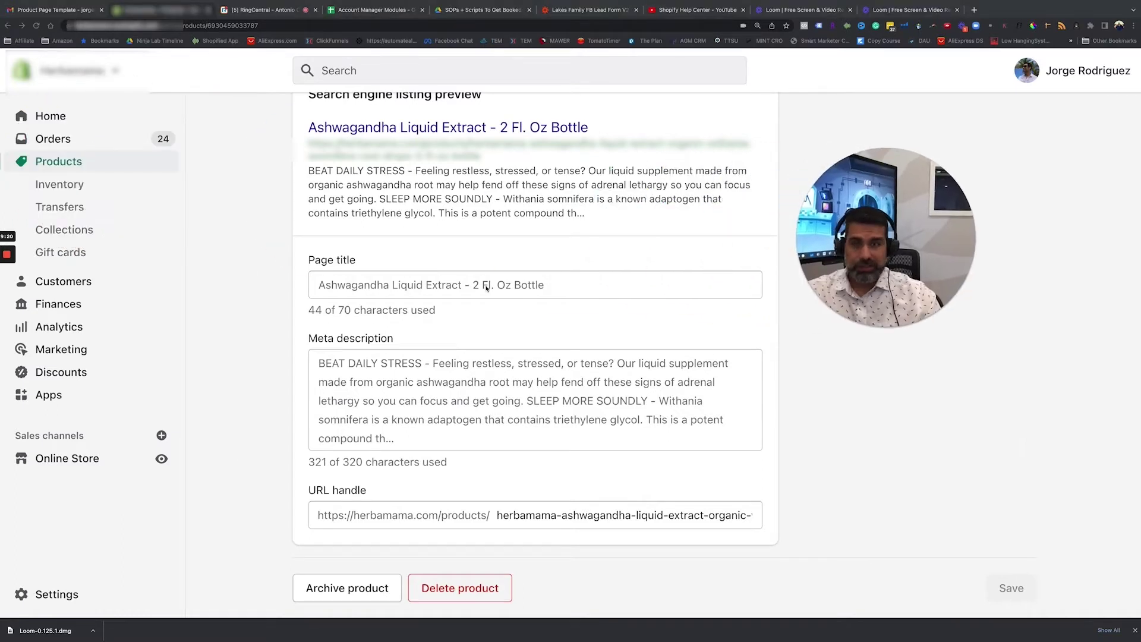
Step: View the store's inventory list with SKUs and available quantities, and open the inventory transfers page
left_click(68, 186)
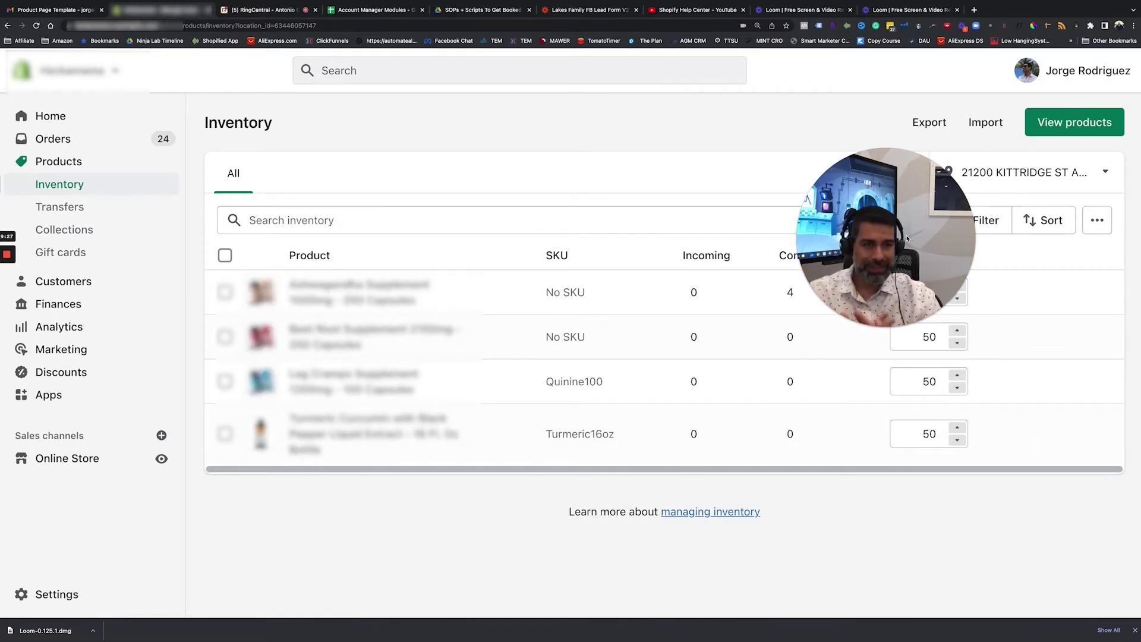
left_click_drag(909, 208, 937, 83)
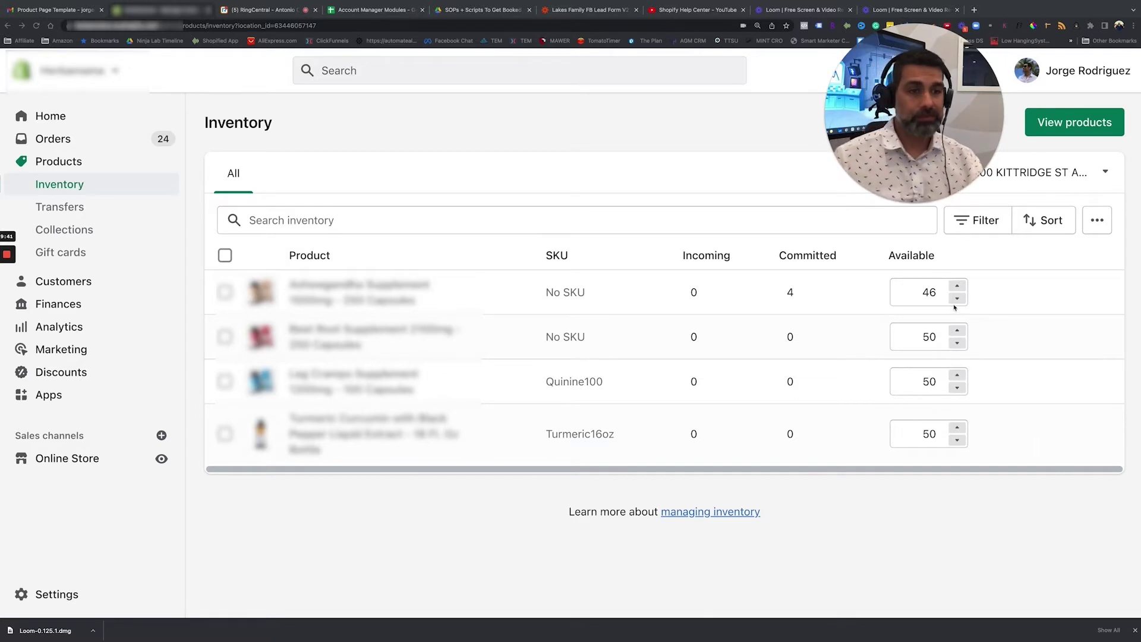
left_click(63, 207)
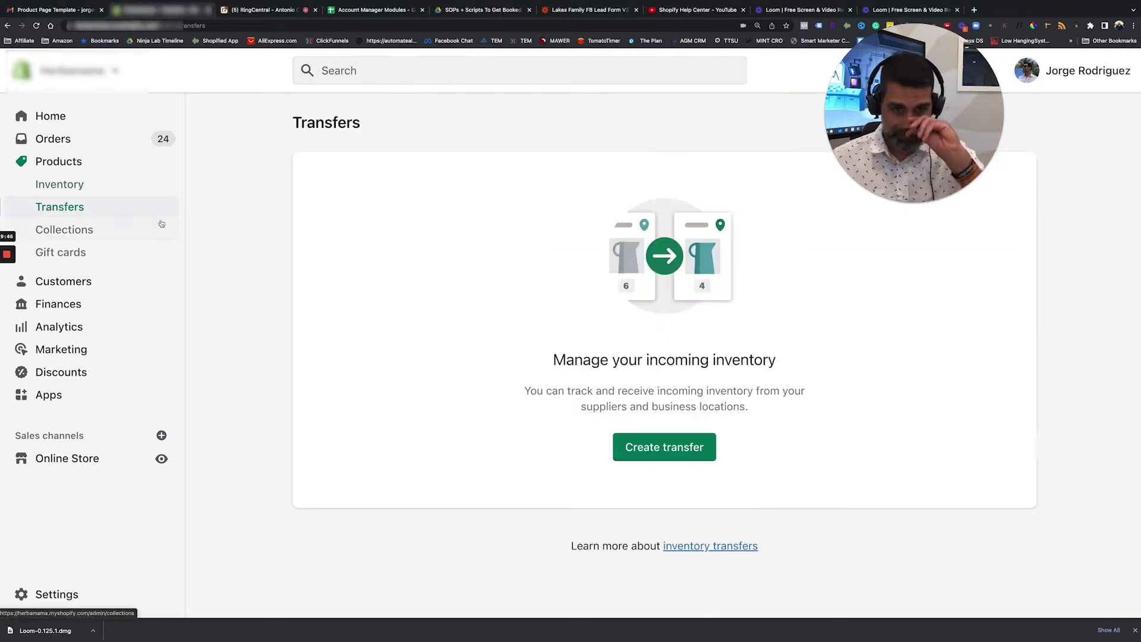
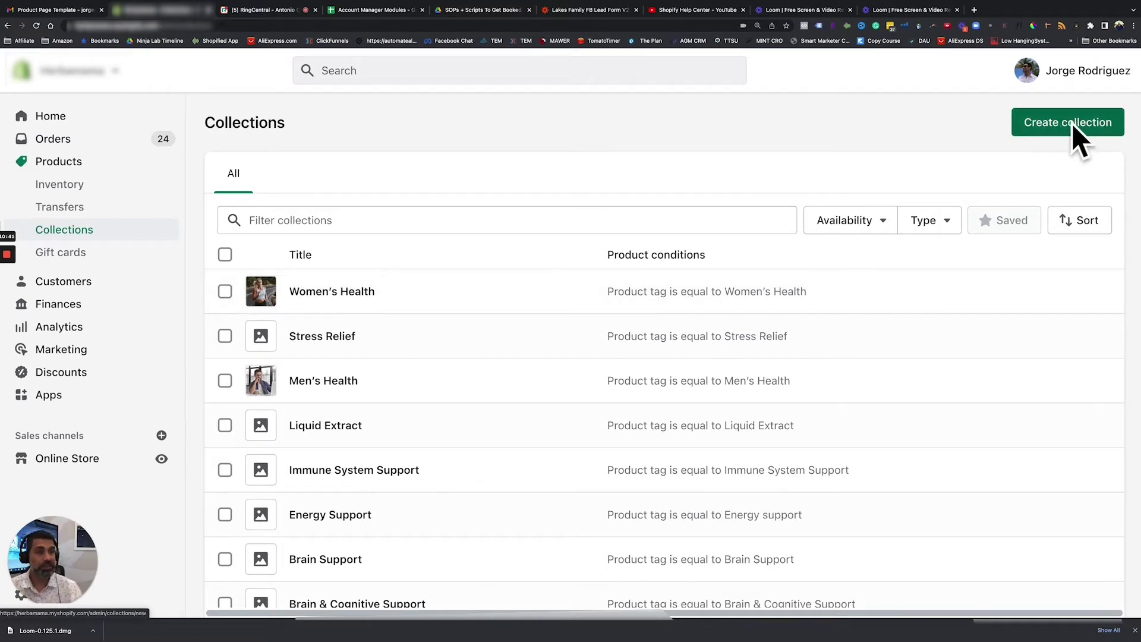
Step: Open the Women's Health collection and review its image, product tag condition, theme template and product list
left_click(336, 291)
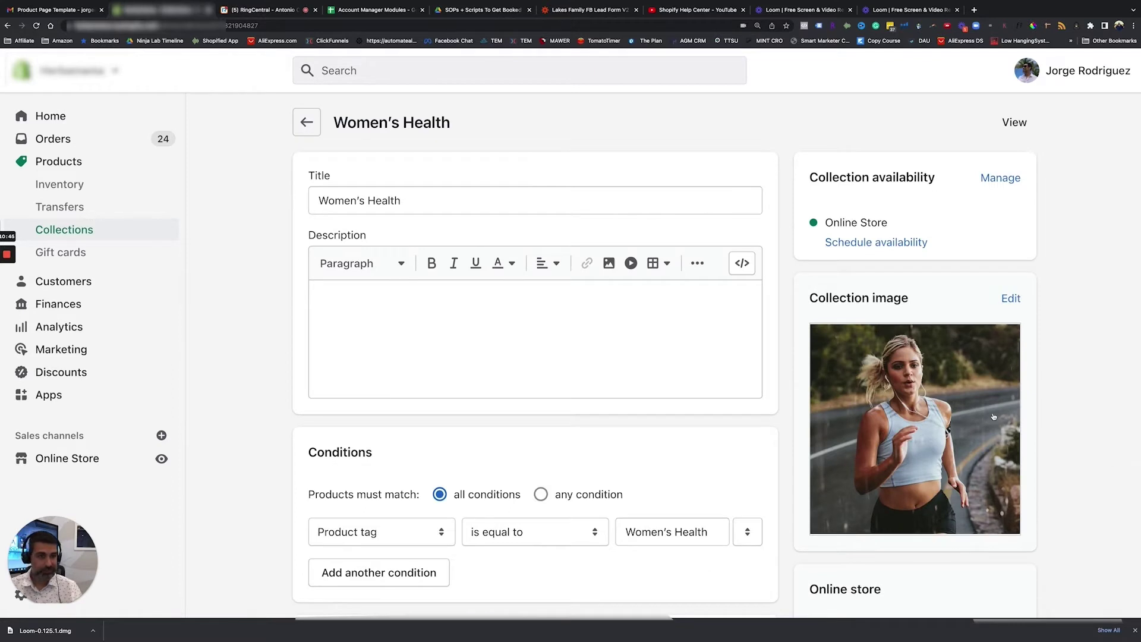
scroll(994, 417, "down", 1)
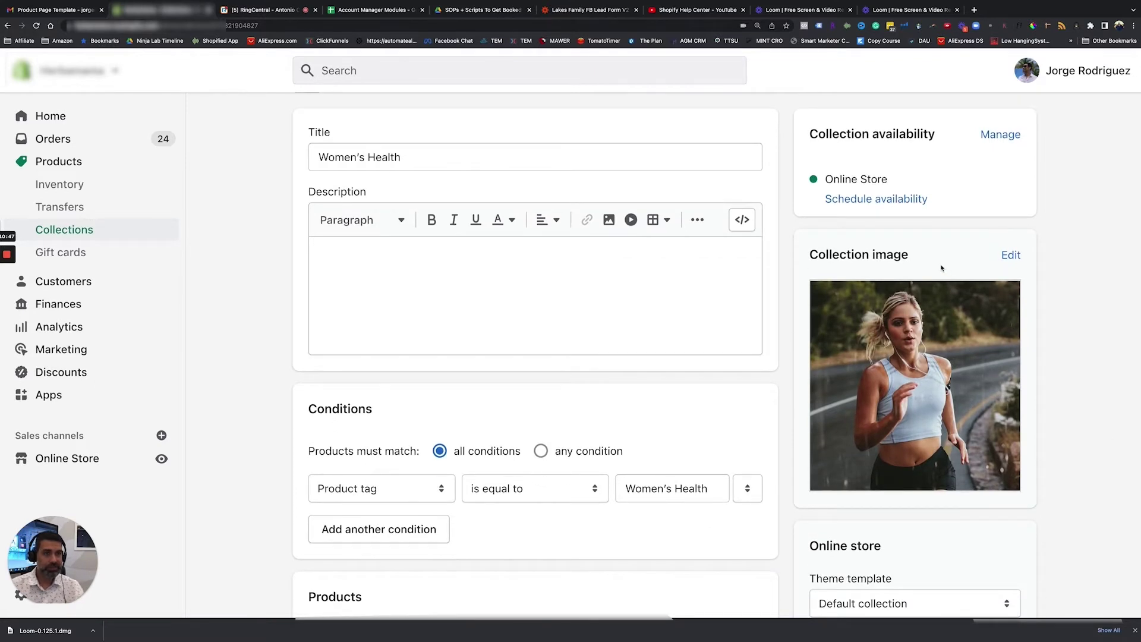
scroll(942, 268, "down", 6)
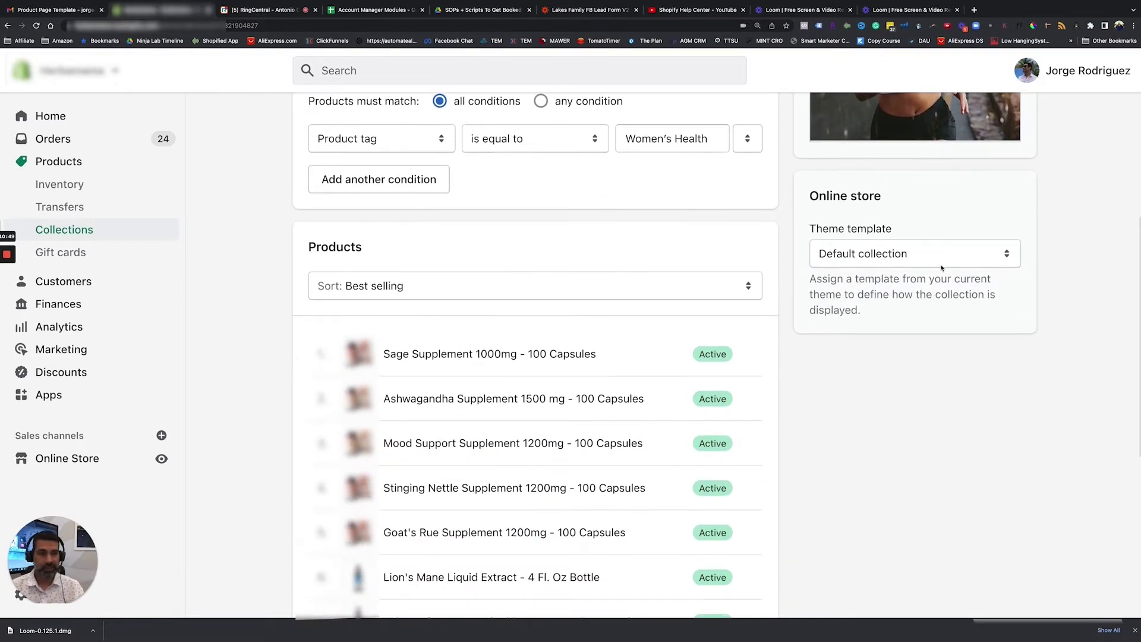
scroll(639, 292, "down", 1)
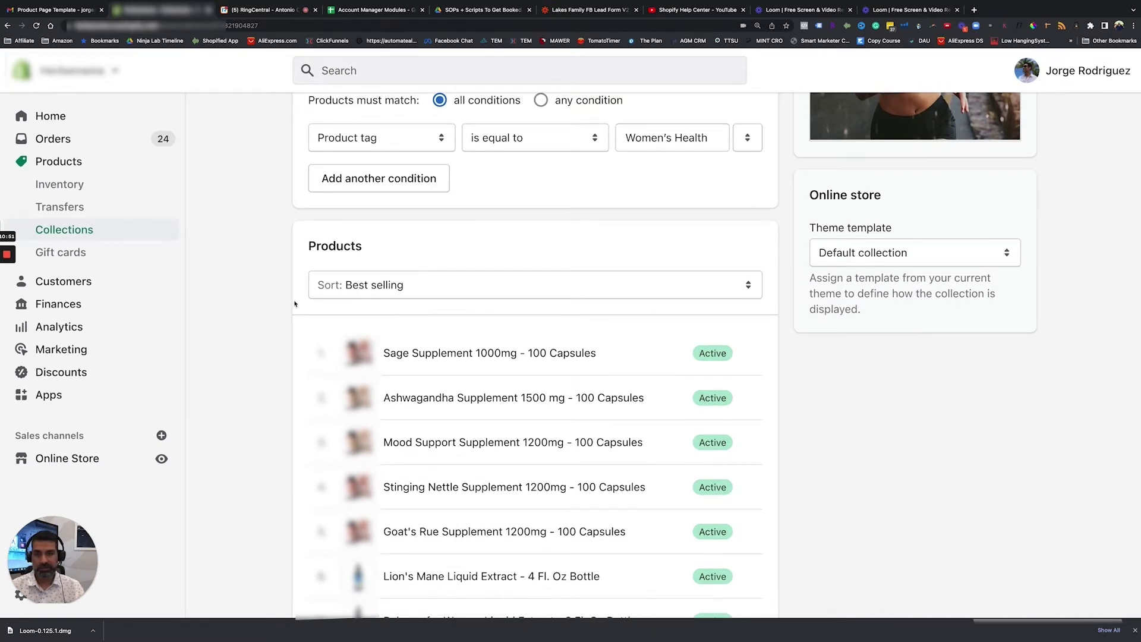
scroll(295, 303, "down", 6)
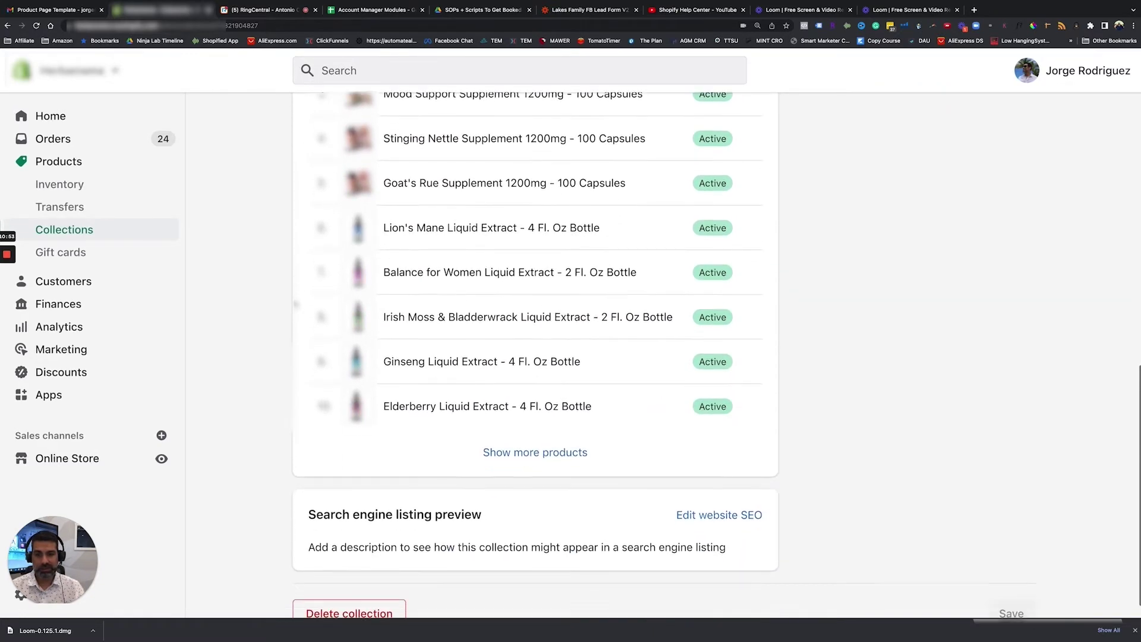
Step: Review the Women's Health collection's title, empty description, product tag condition value and the list of matching products
scroll(309, 306, "down", 1)
scroll(394, 308, "up", 12)
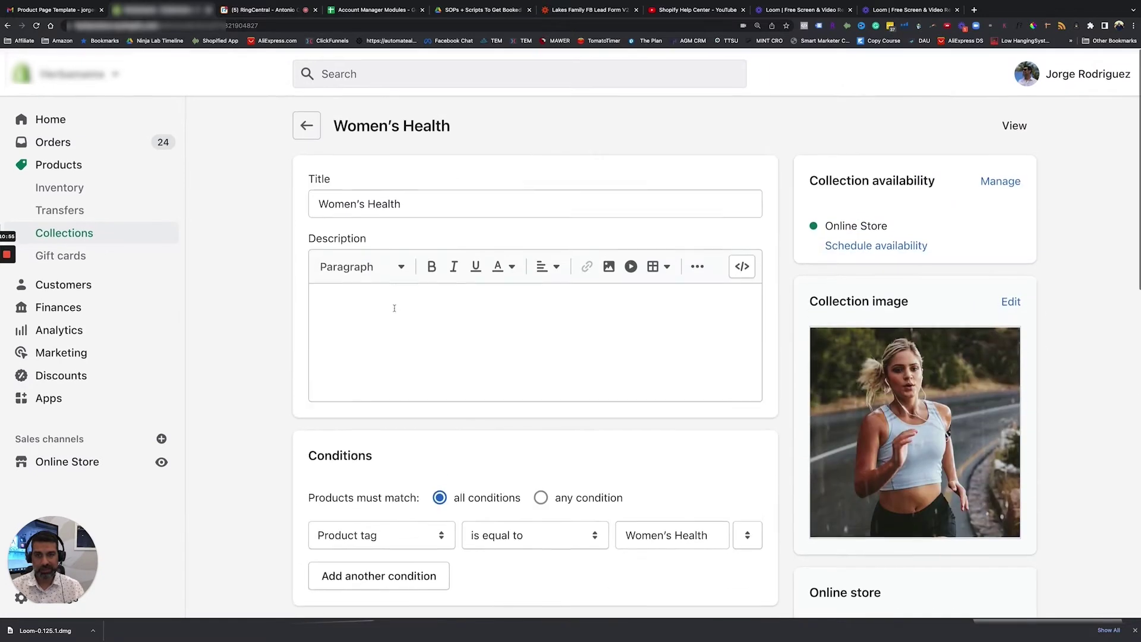
scroll(286, 387, "down", 1)
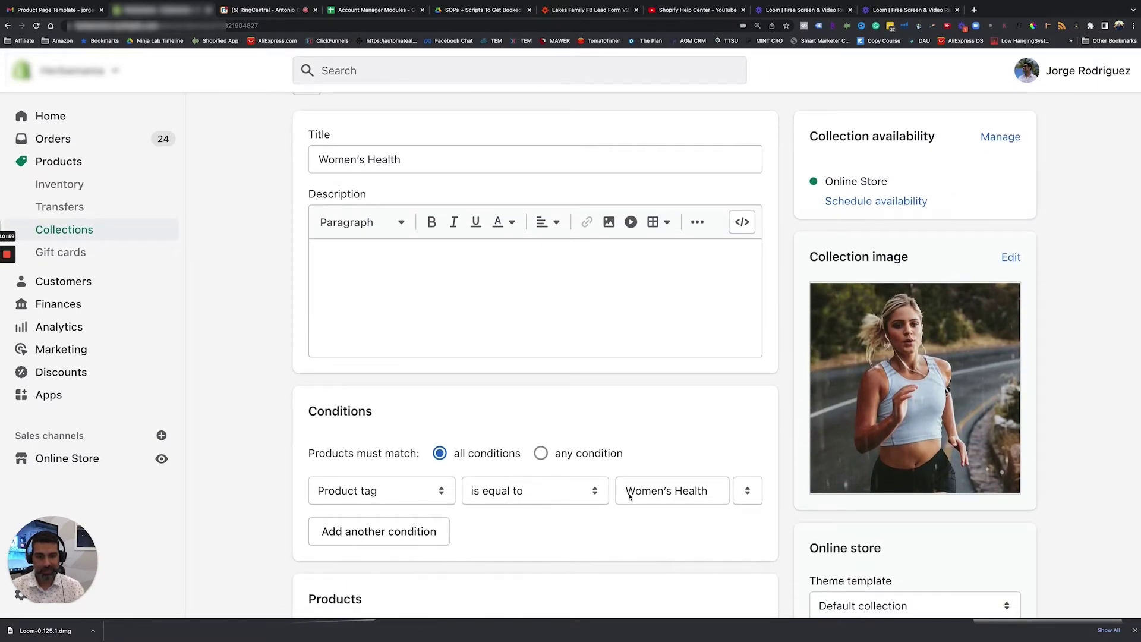
left_click(709, 490)
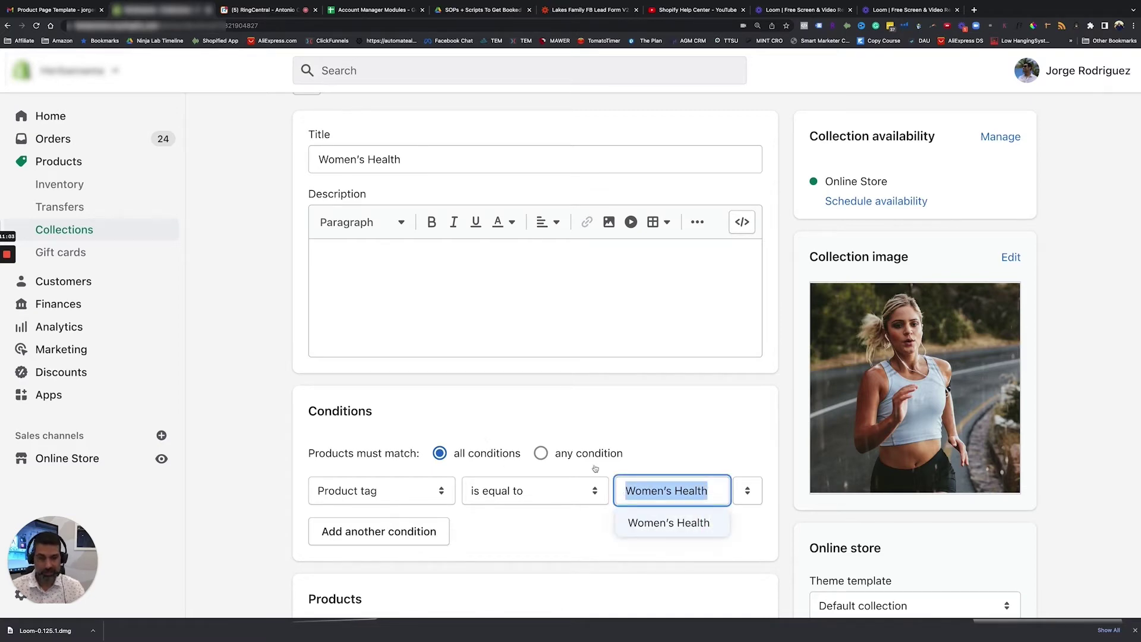
left_click(618, 552)
scroll(813, 532, "down", 10)
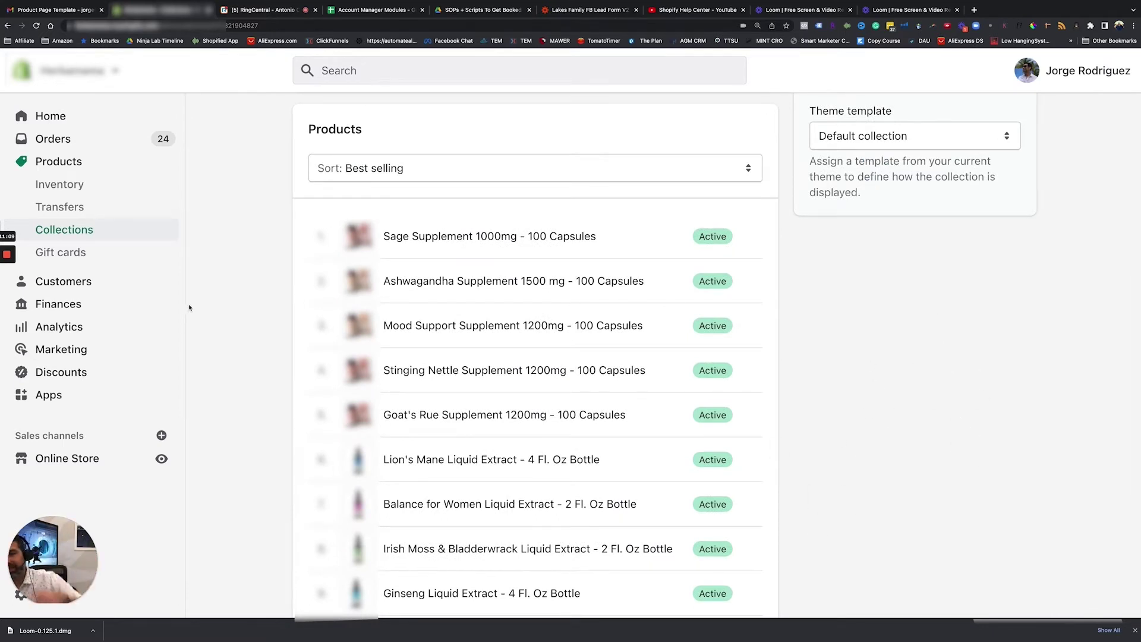
Step: View the gift cards page, open the customers page and look over the customer list with its segment editor
left_click(85, 256)
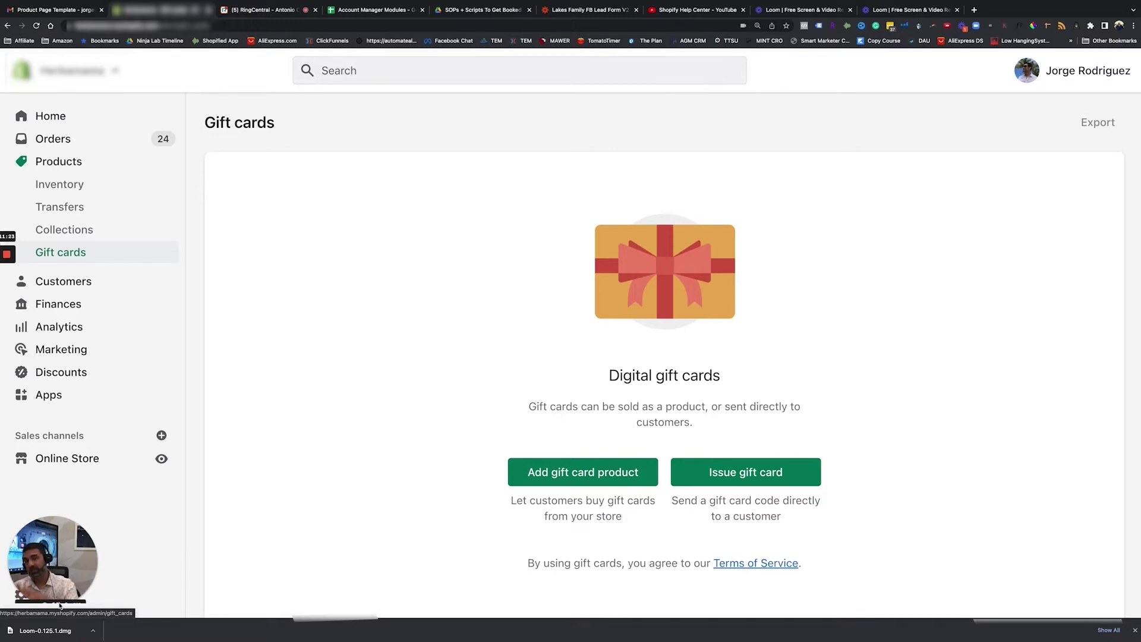
left_click(60, 281)
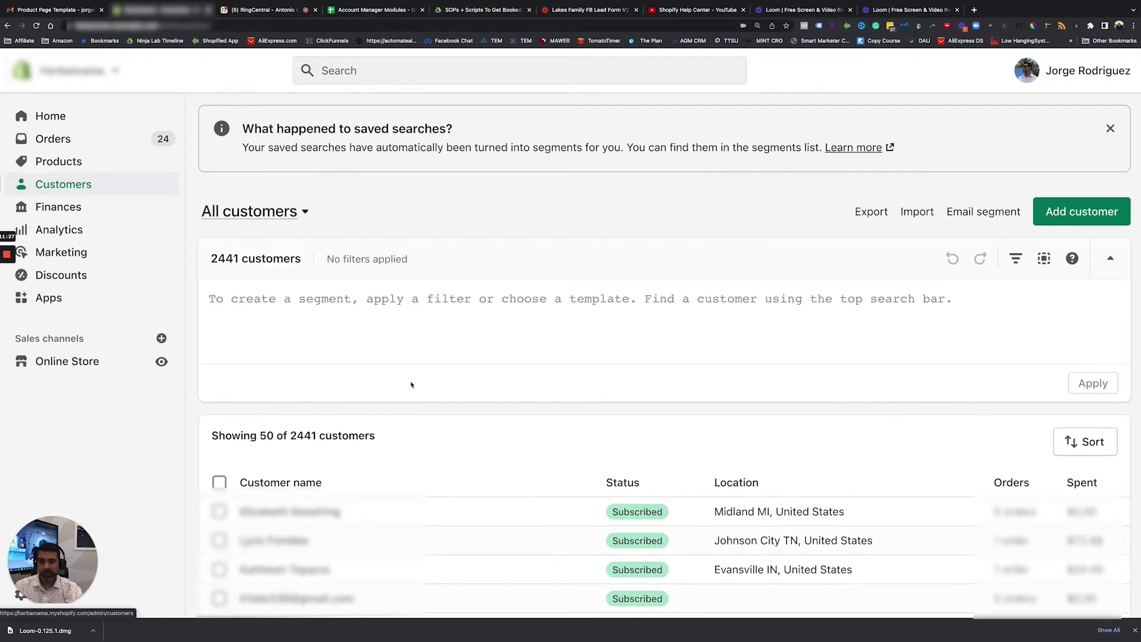
scroll(429, 385, "down", 2)
scroll(428, 384, "down", 1)
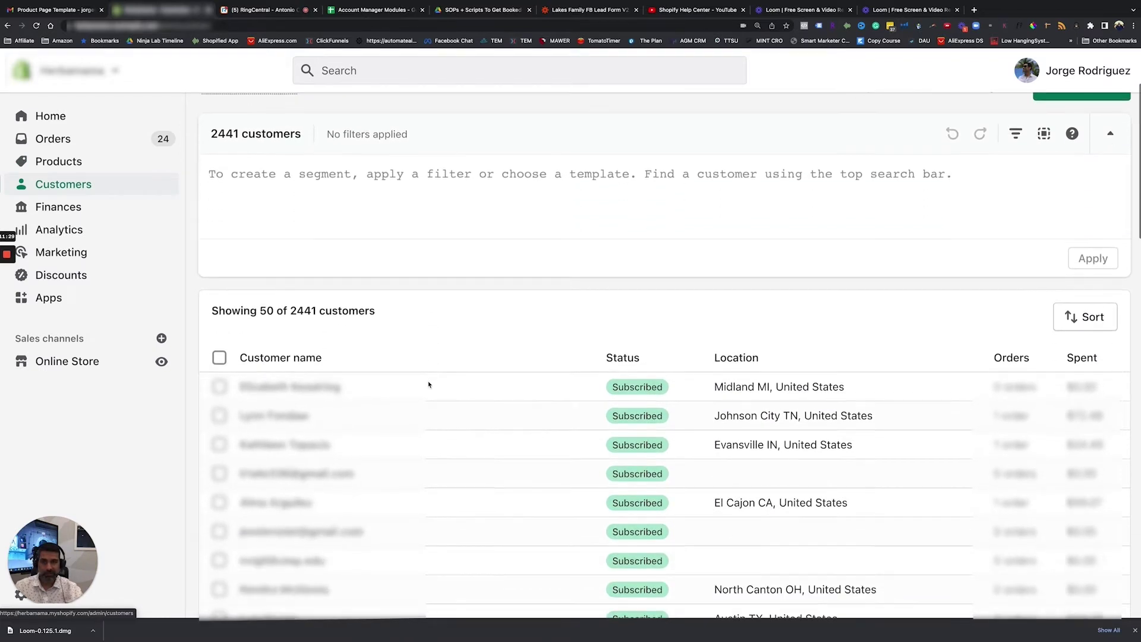
scroll(428, 385, "up", 3)
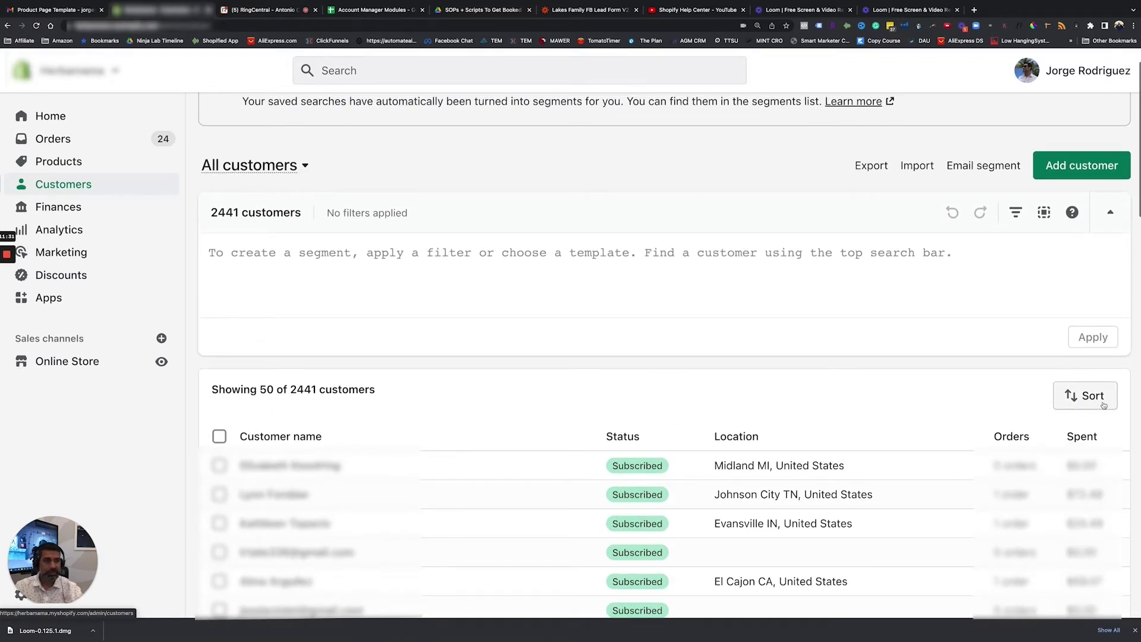
Step: Sort the customer list by total orders and look through the order counts
left_click(1085, 395)
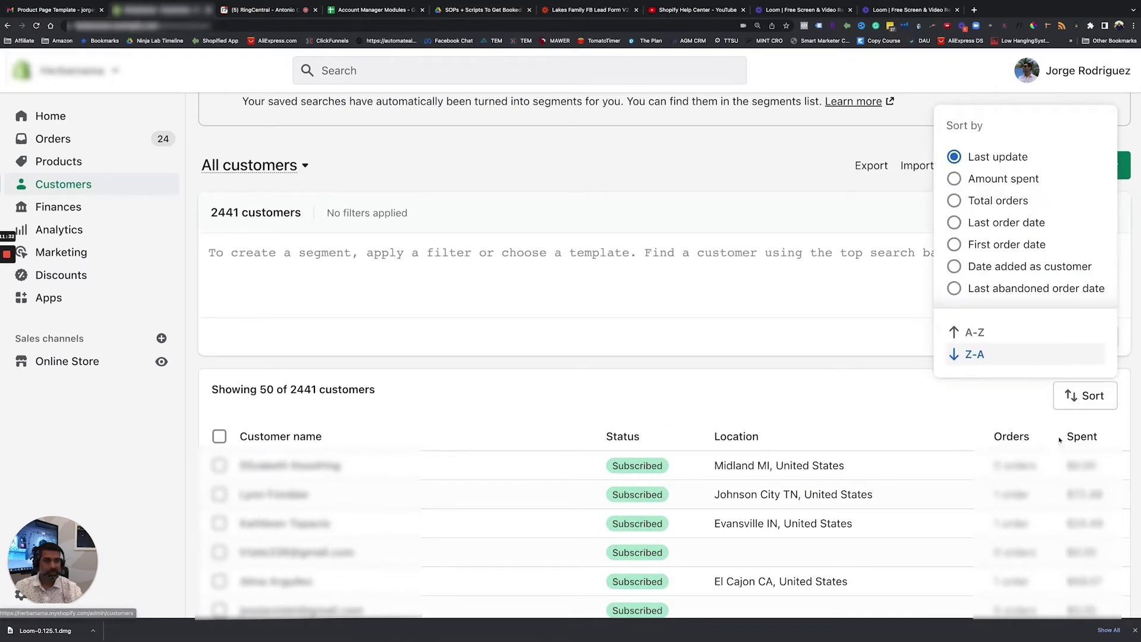
left_click(992, 201)
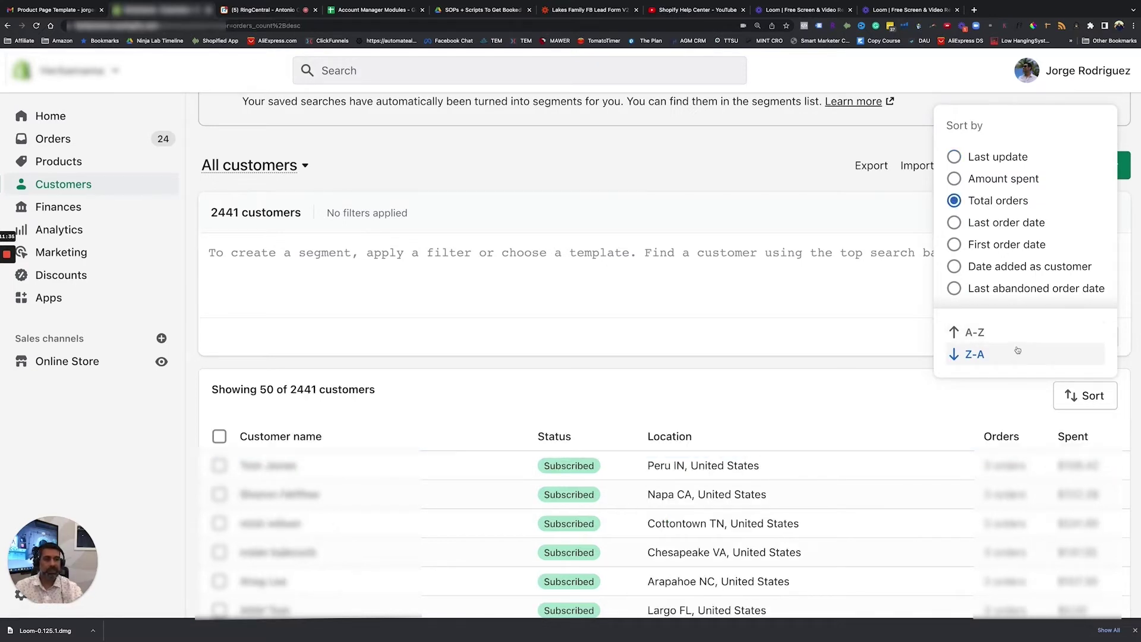
left_click(942, 400)
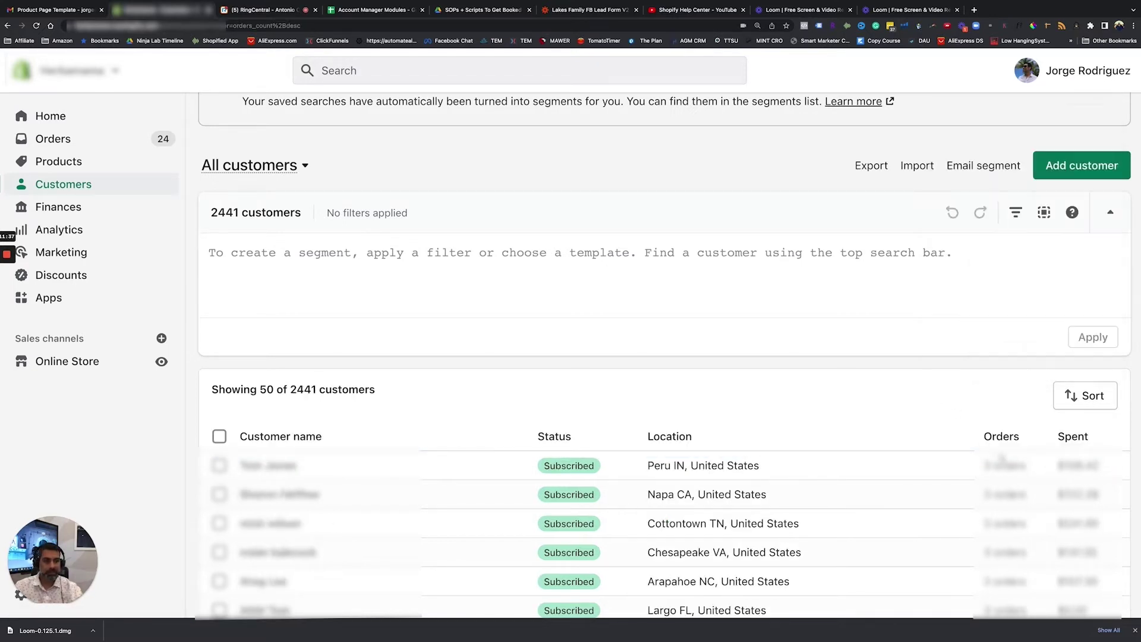
scroll(1003, 416, "down", 8)
scroll(1003, 416, "down", 15)
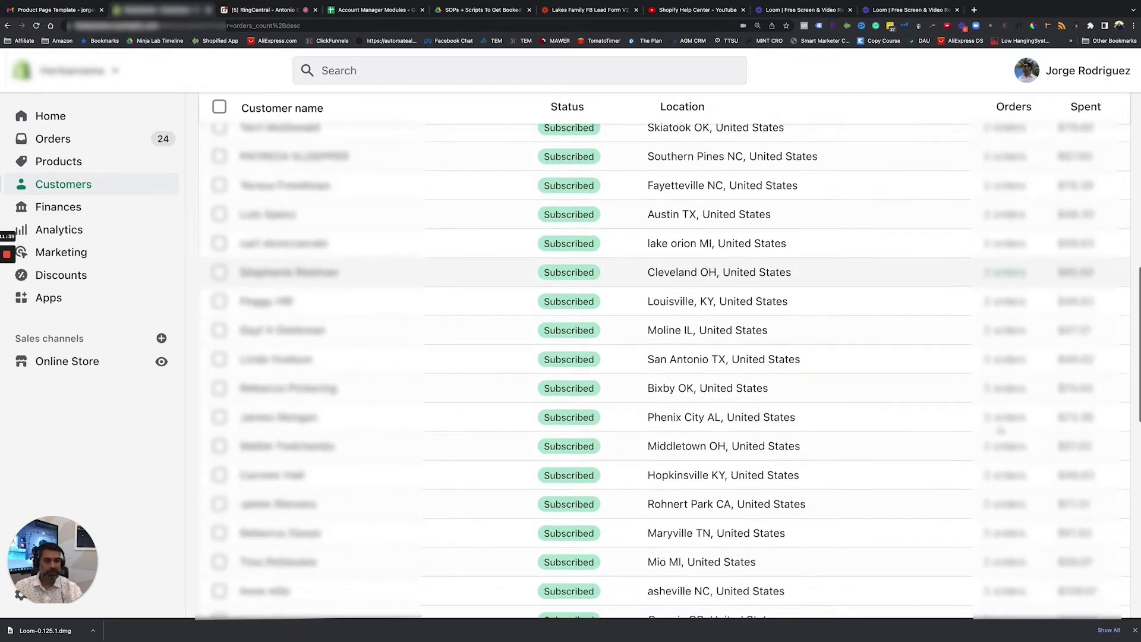
Step: Switch the customer list to the segment "Customers who have purchased more than once"
scroll(1001, 429, "up", 12)
scroll(1001, 429, "up", 10)
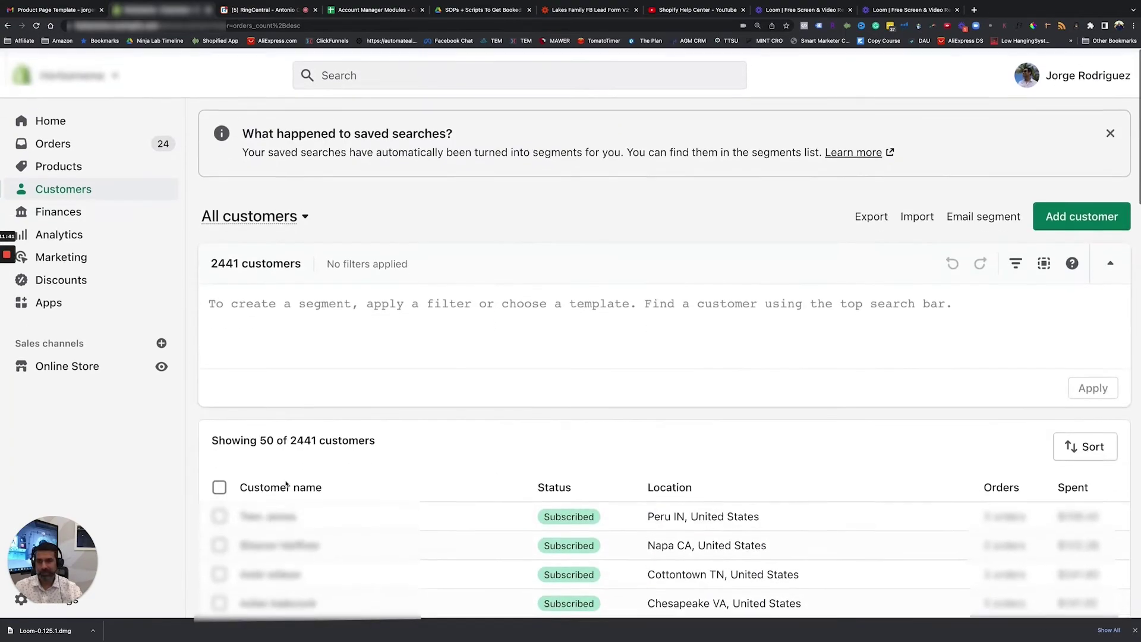
left_click(281, 218)
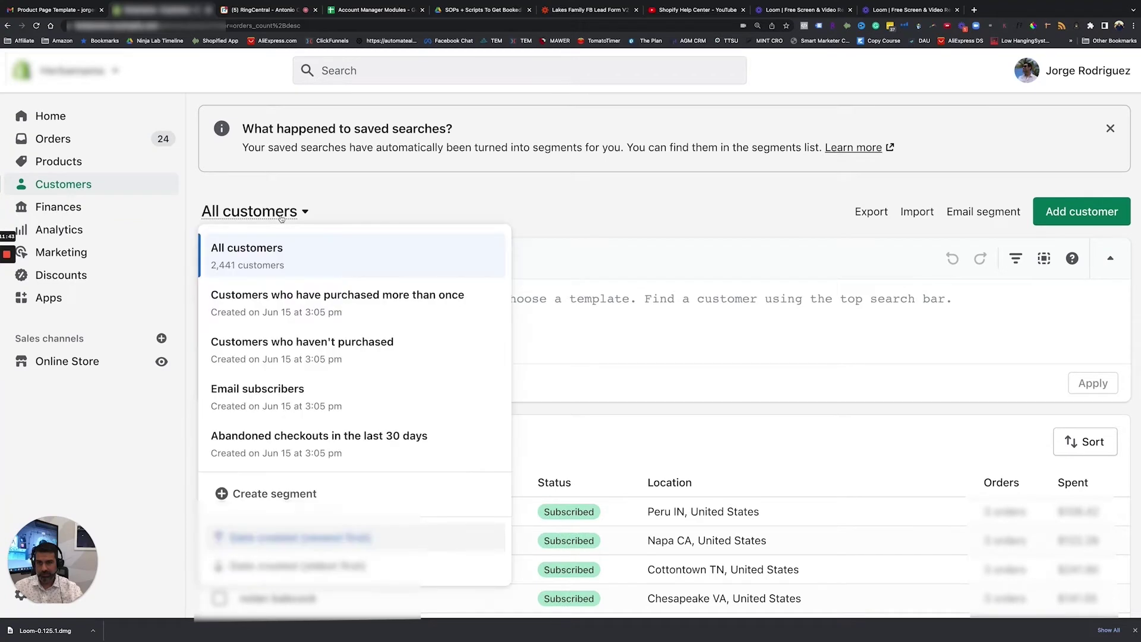
left_click(410, 309)
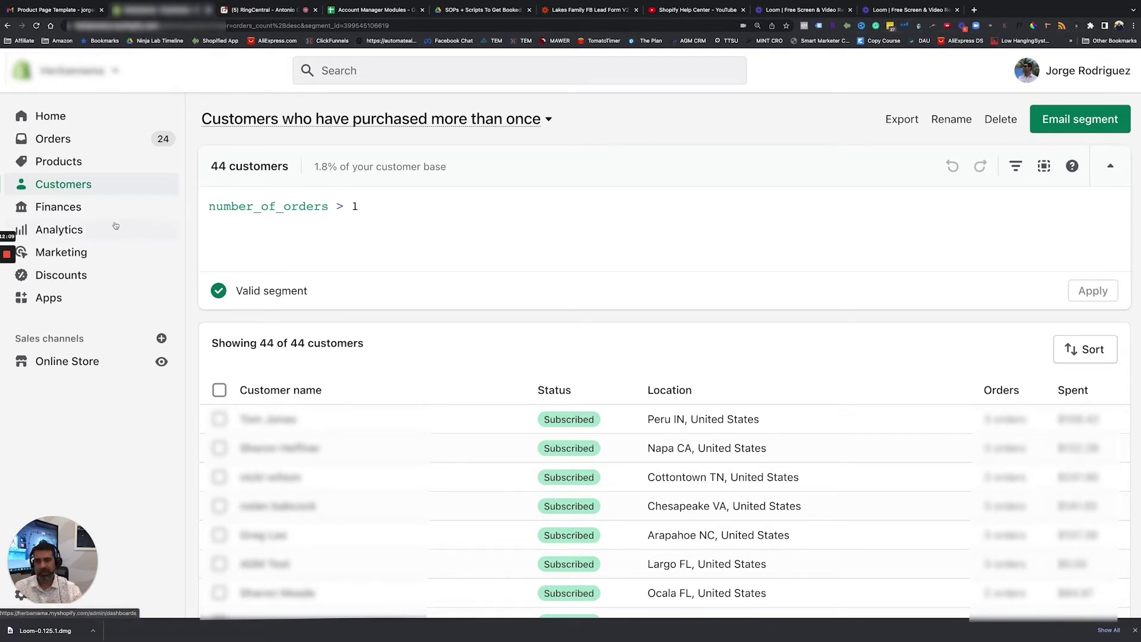
Step: Open the billing page under Finances and review the payment method, current billing cycle charges, recent bills and statement of charges
left_click(66, 212)
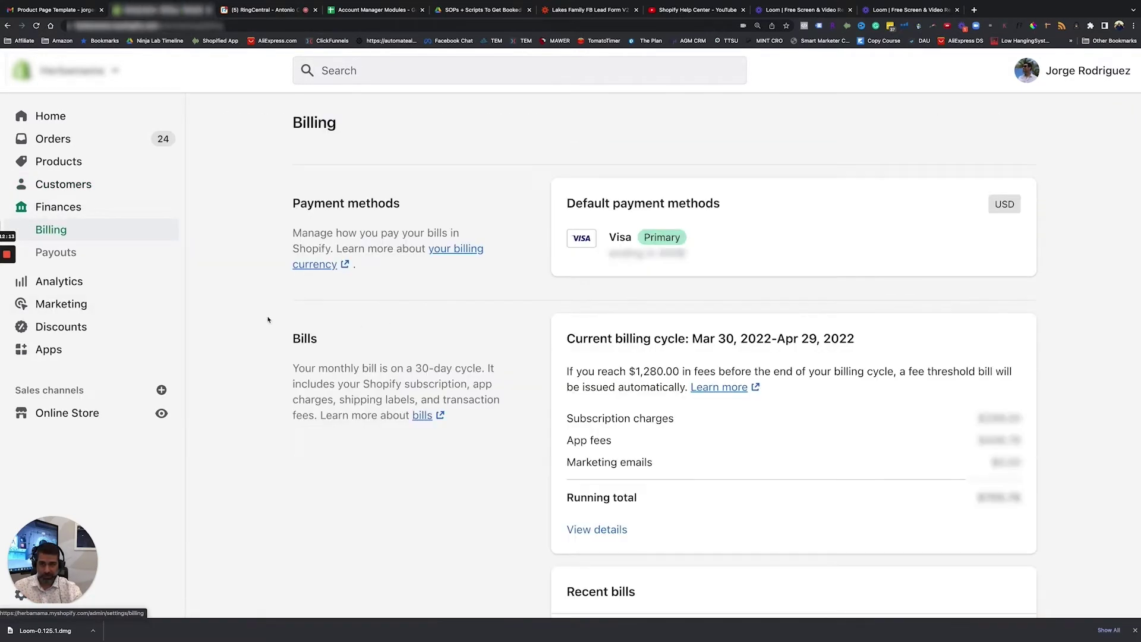
scroll(535, 303, "down", 2)
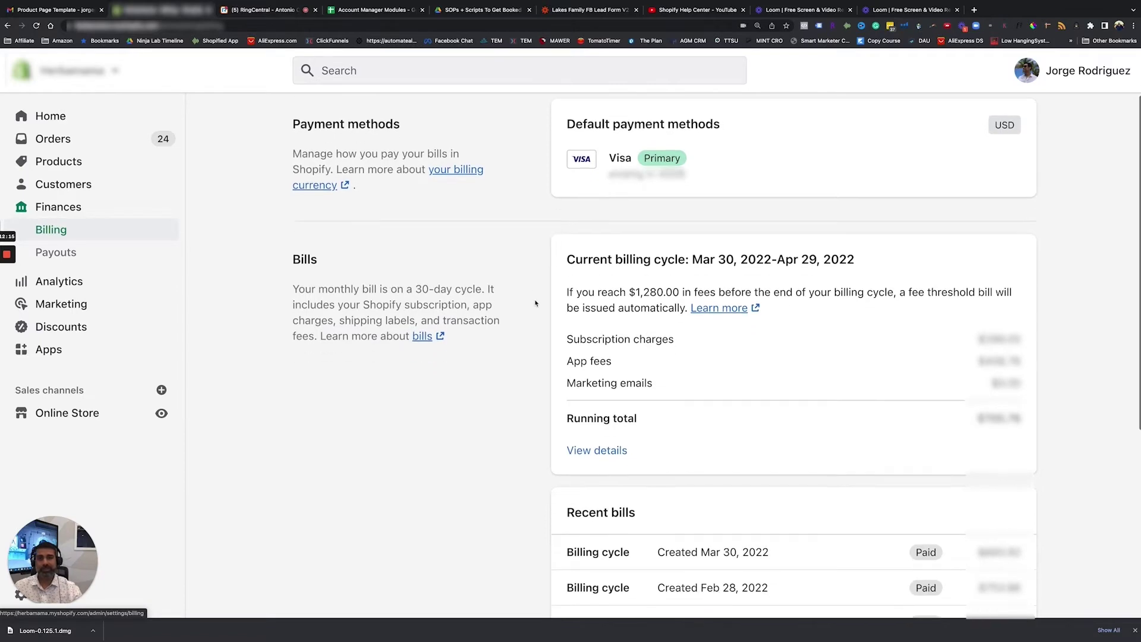
scroll(535, 303, "down", 5)
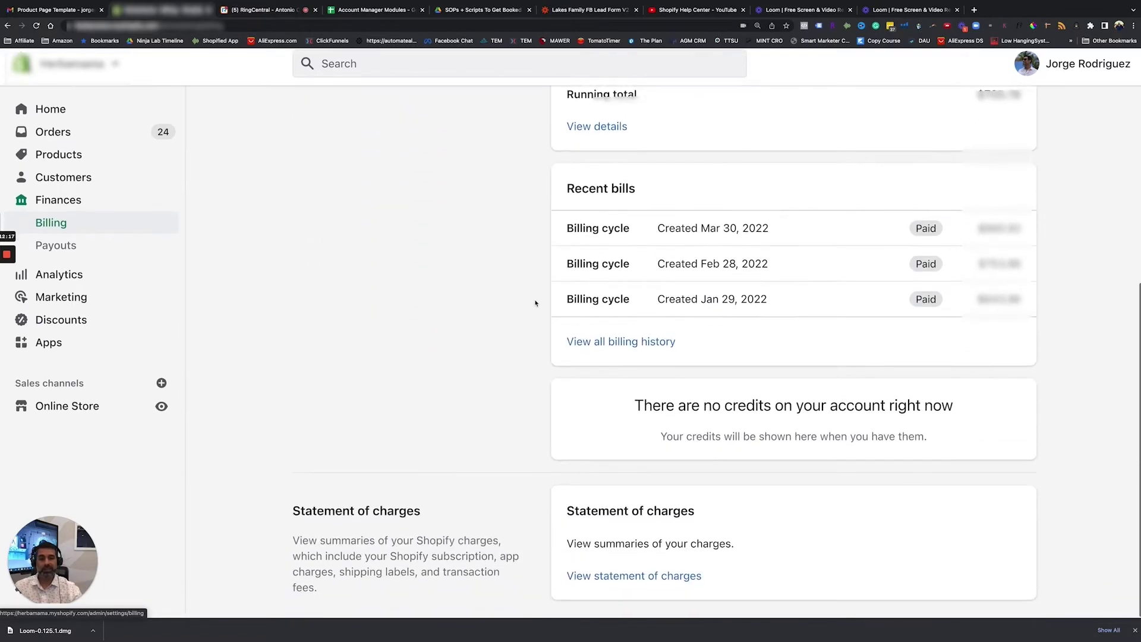
scroll(535, 303, "up", 7)
scroll(535, 304, "up", 1)
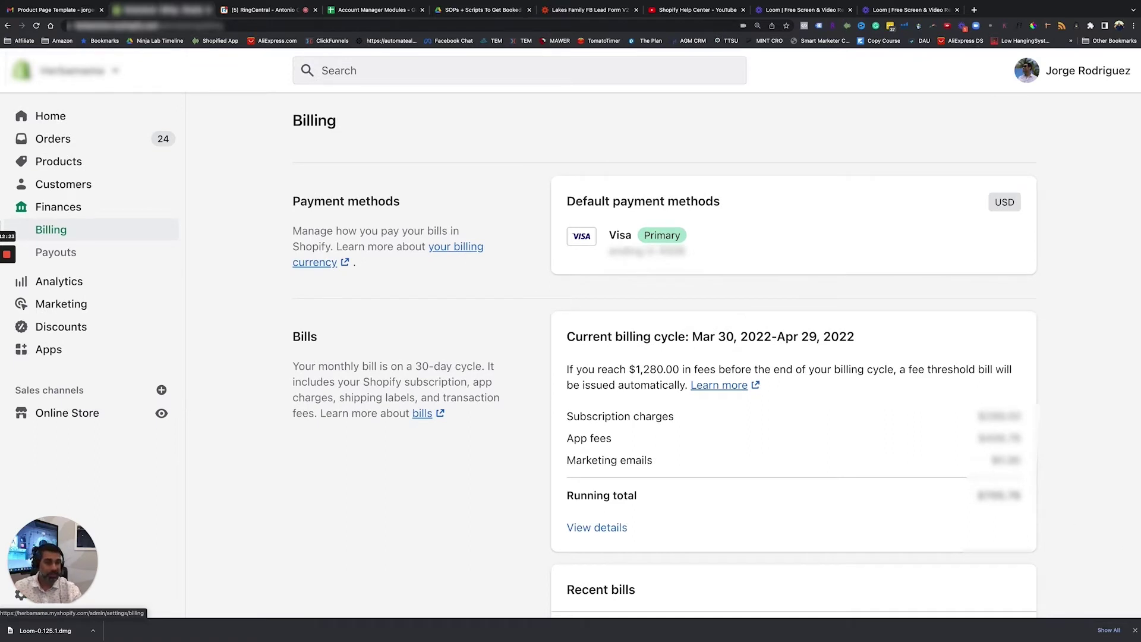
left_click_drag(1021, 464, 969, 448)
scroll(364, 563, "up", 1)
left_click_drag(42, 597, 71, 568)
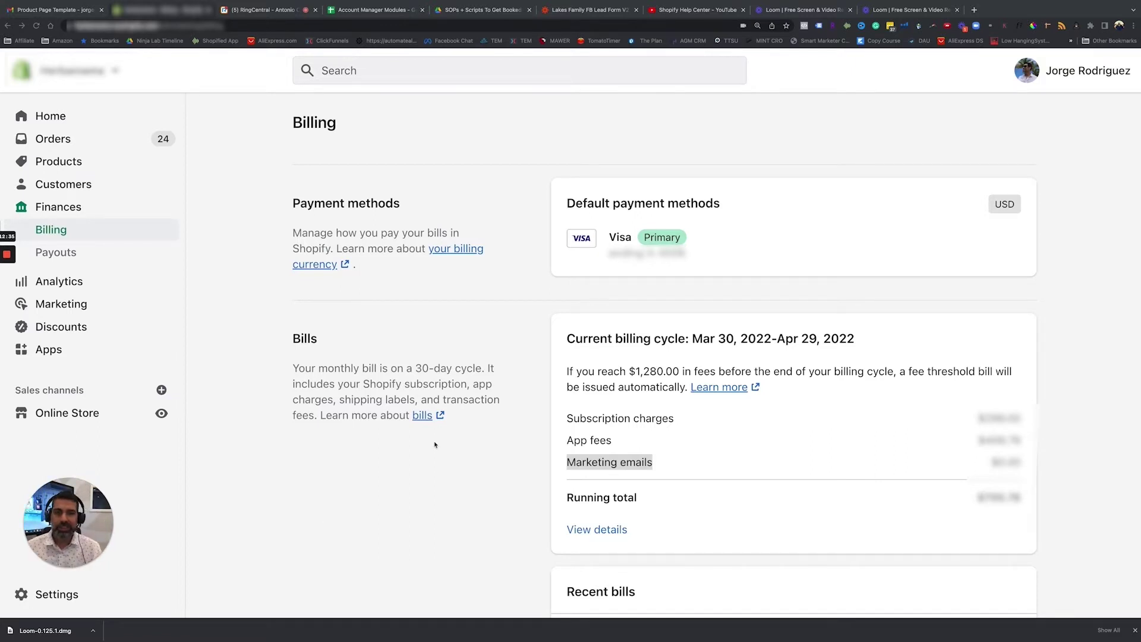
Step: View the payouts page, open the Analytics dashboard and look at today's sales and session reports
left_click(68, 258)
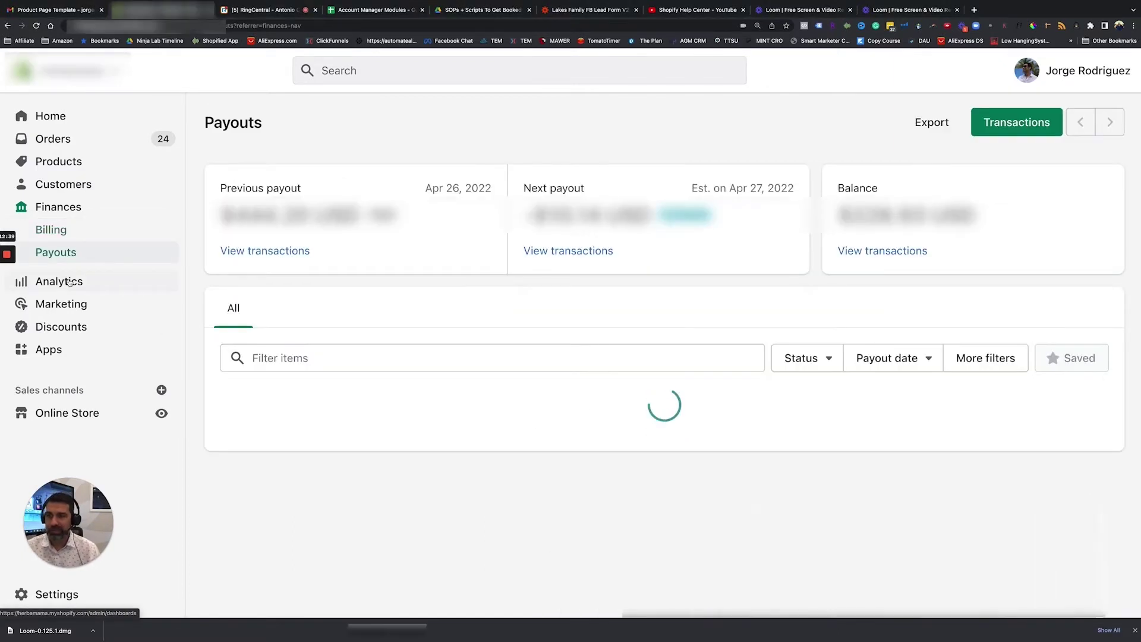
left_click(69, 283)
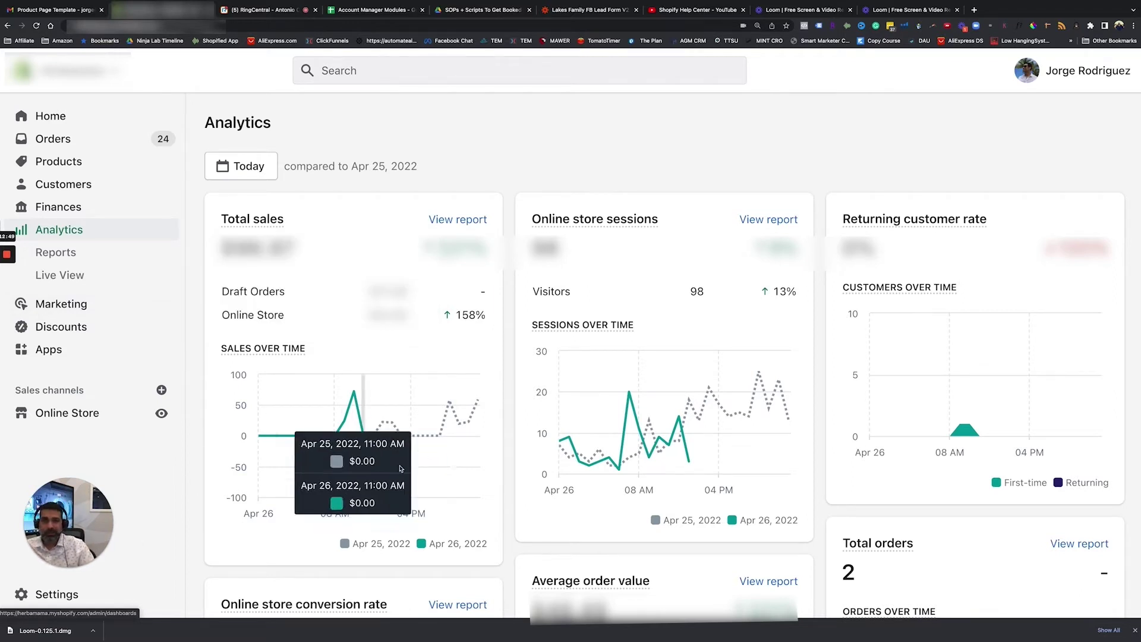
scroll(512, 402, "down", 2)
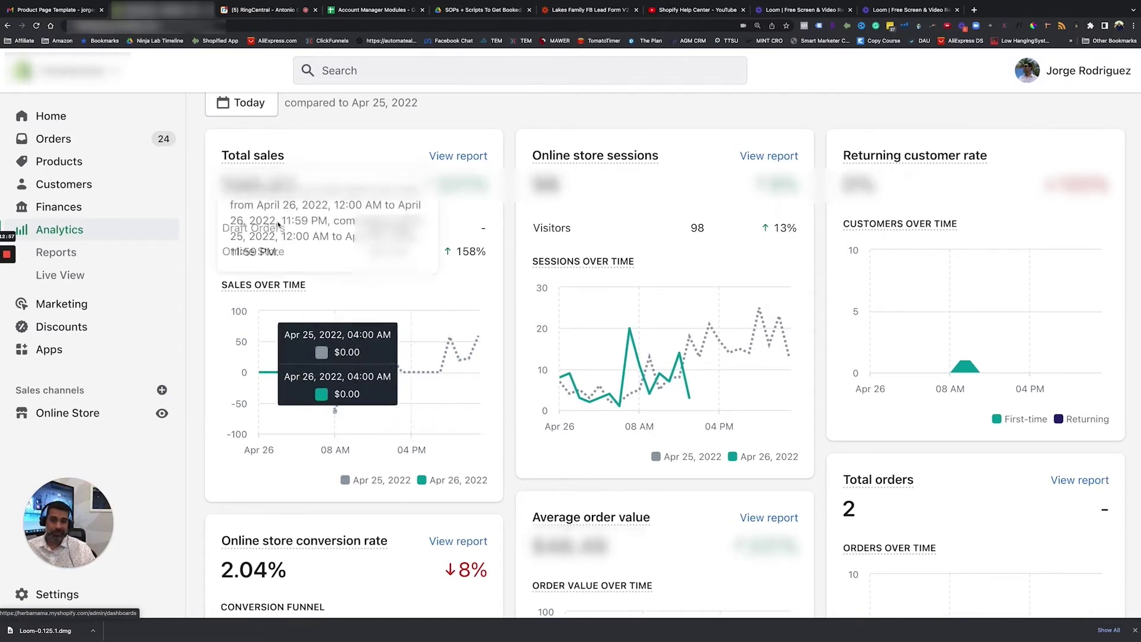
Step: Set the analytics date range to Month to date, compared to the previous period, and apply it
scroll(297, 268, "down", 1)
left_click(258, 107)
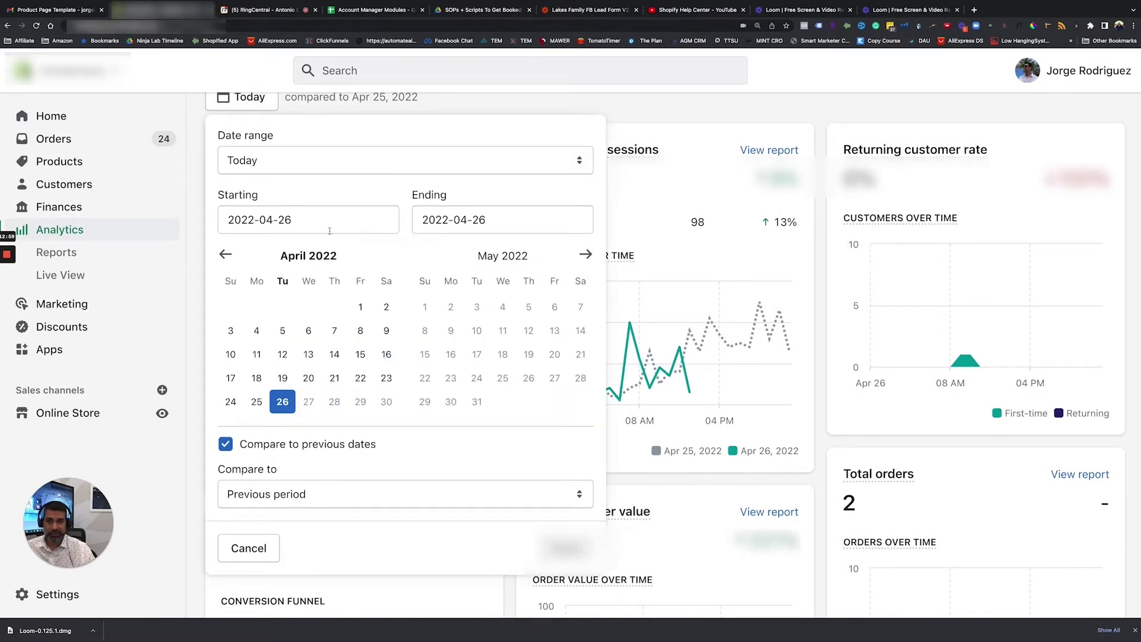
left_click(256, 166)
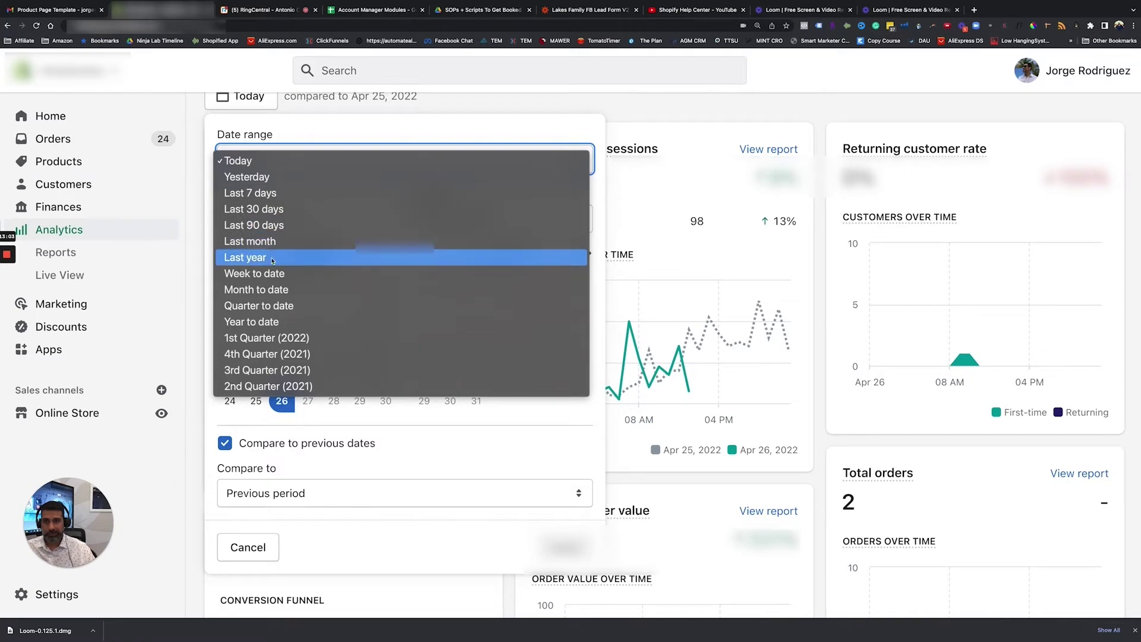
left_click(272, 290)
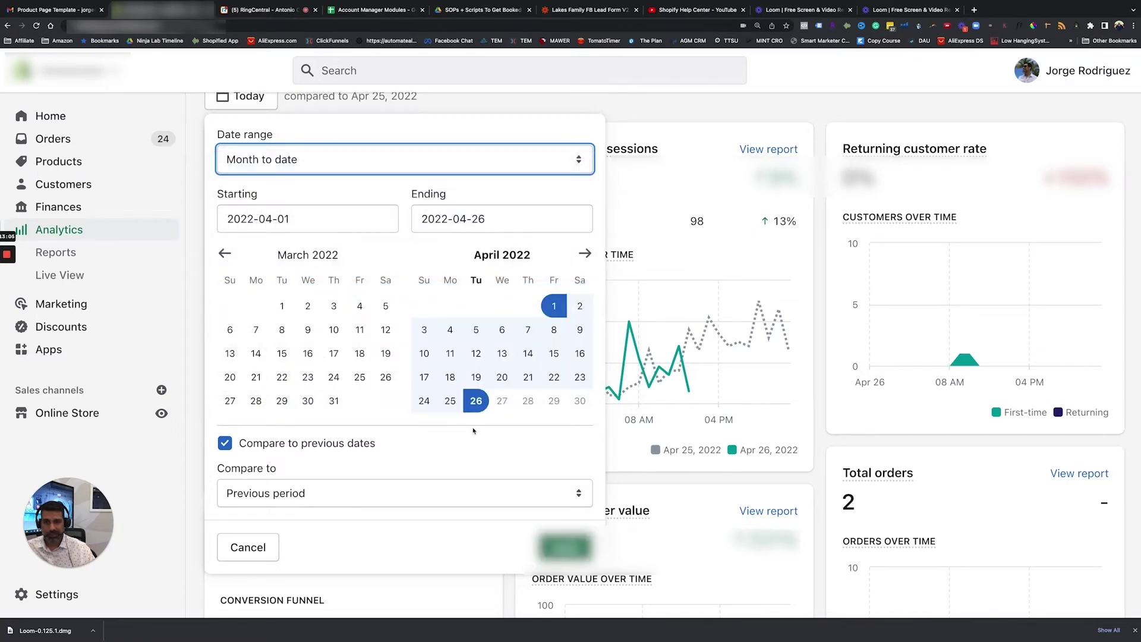
left_click(565, 548)
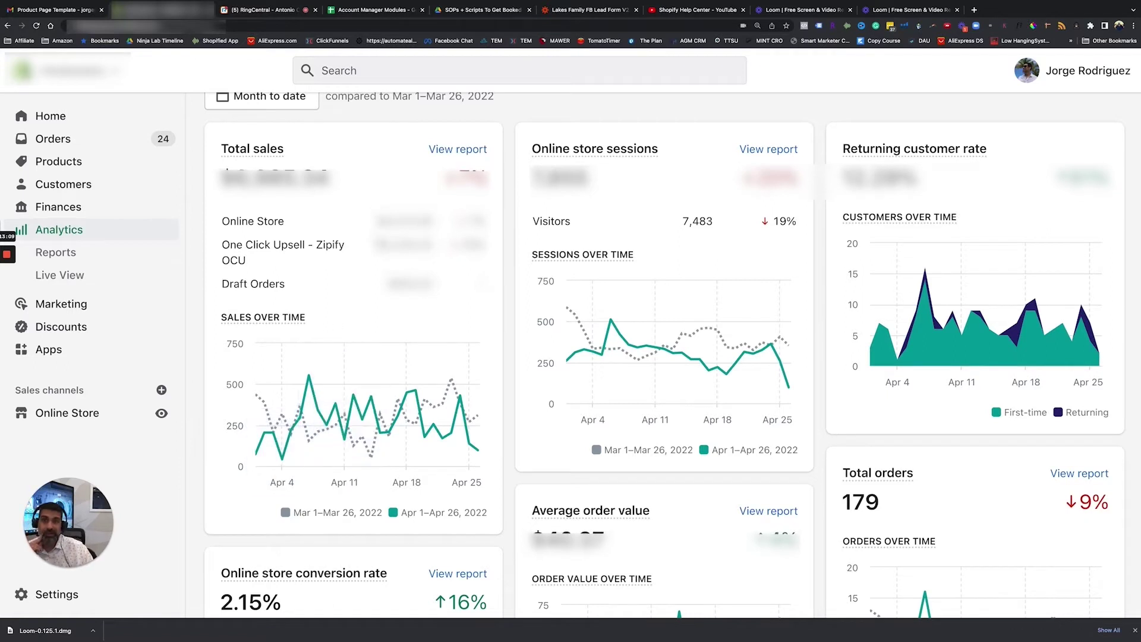
Step: Examine the comparison period and the changes in total sales, online store sessions and returning customer rate
scroll(347, 128, "up", 1)
left_click_drag(325, 127, 465, 129)
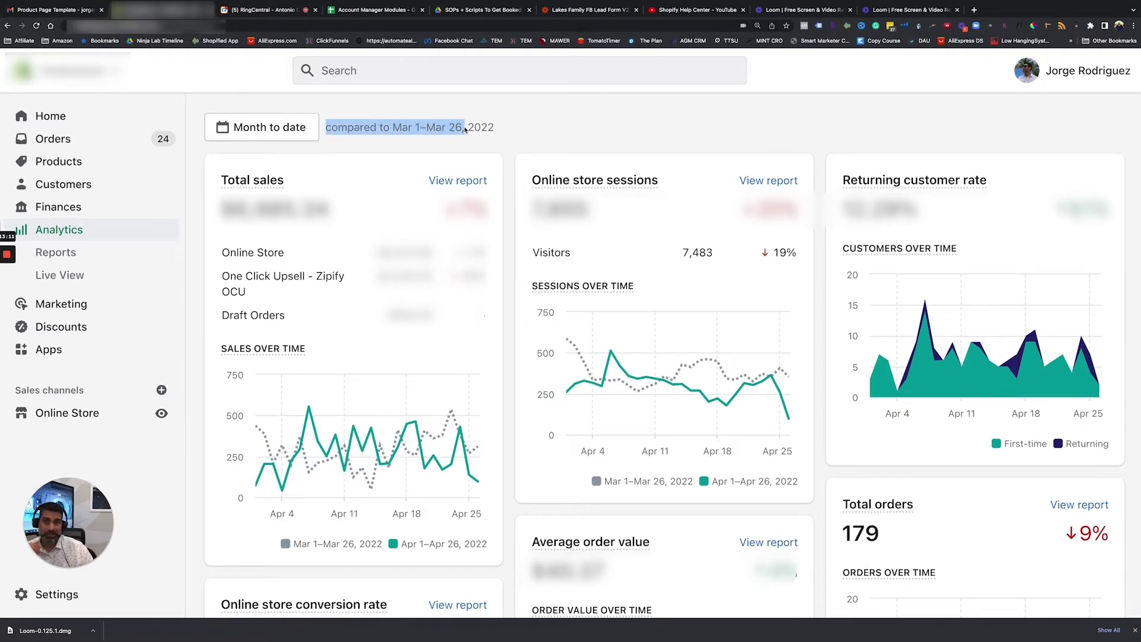
left_click_drag(491, 178, 494, 213)
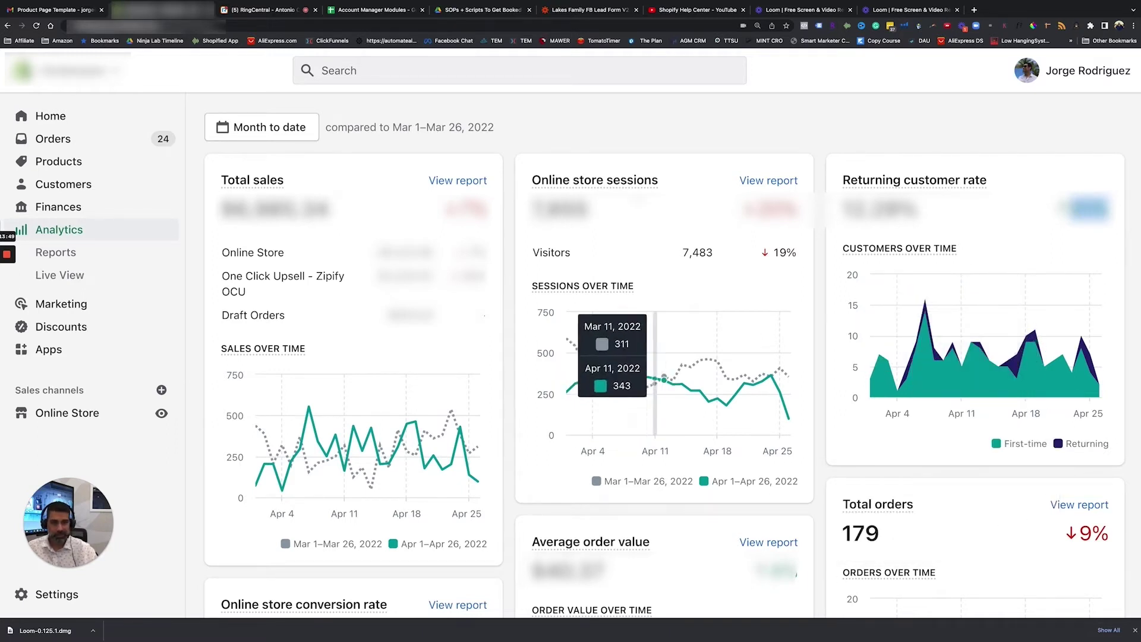
scroll(587, 125, "down", 1)
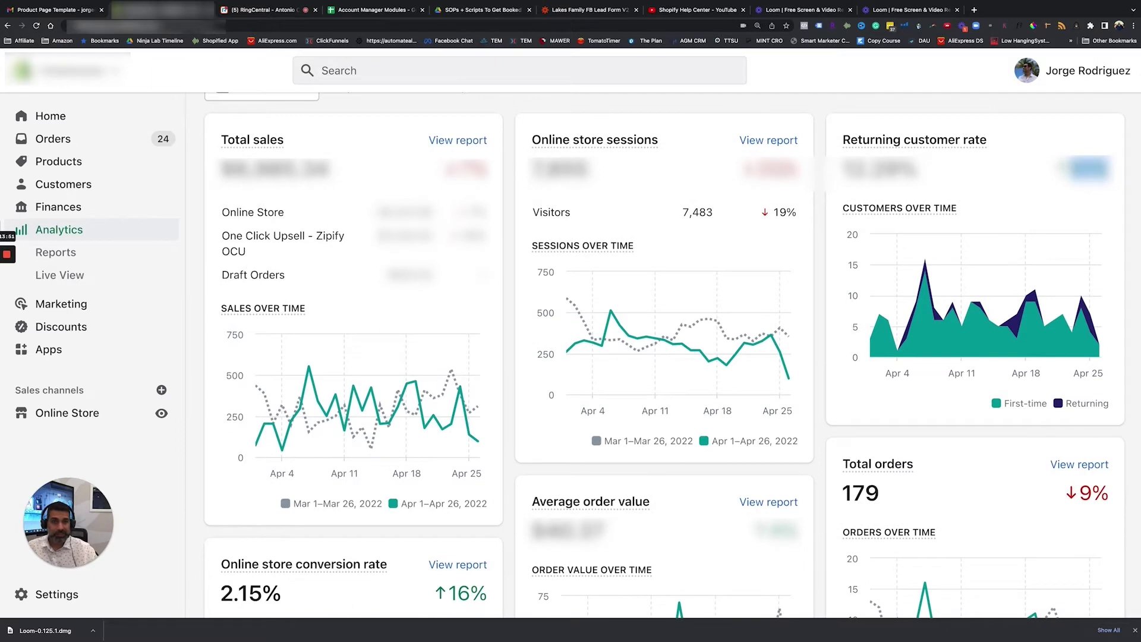
scroll(446, 260, "down", 3)
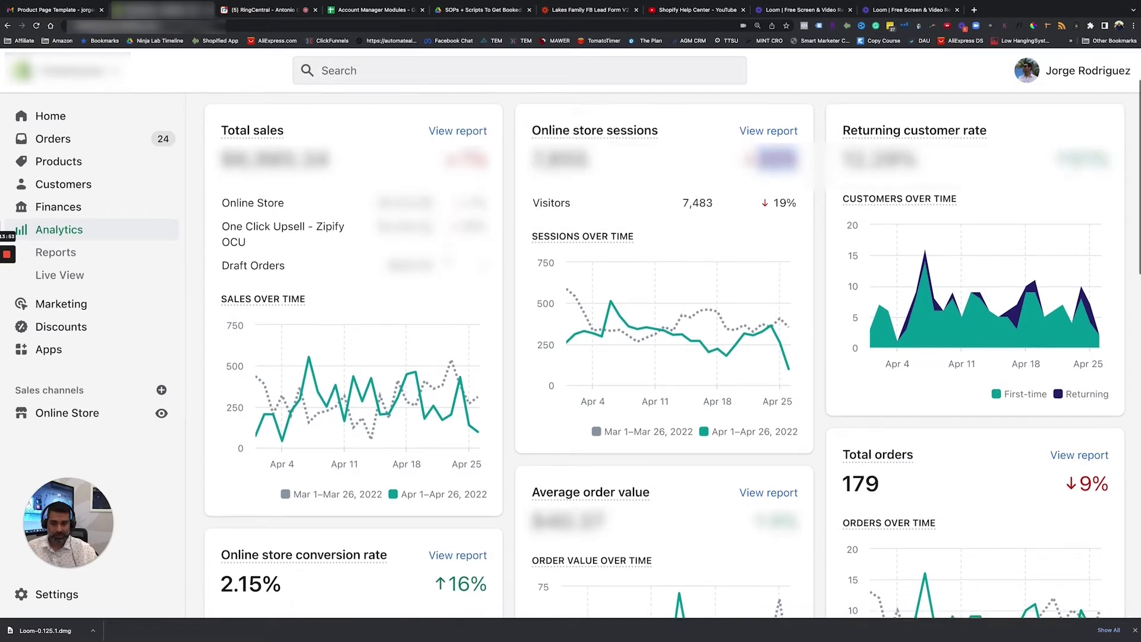
Step: Examine the online store conversion rate's change and conversion funnel, and compare it with the change in store sessions
scroll(446, 261, "down", 3)
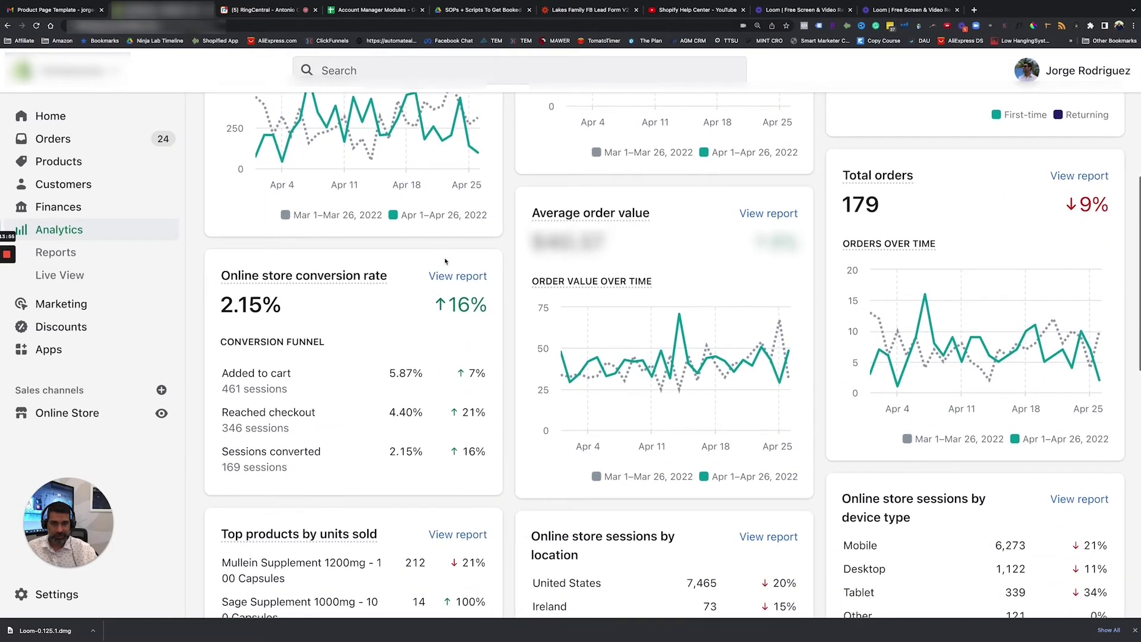
left_click_drag(444, 308, 492, 309)
scroll(508, 321, "up", 1)
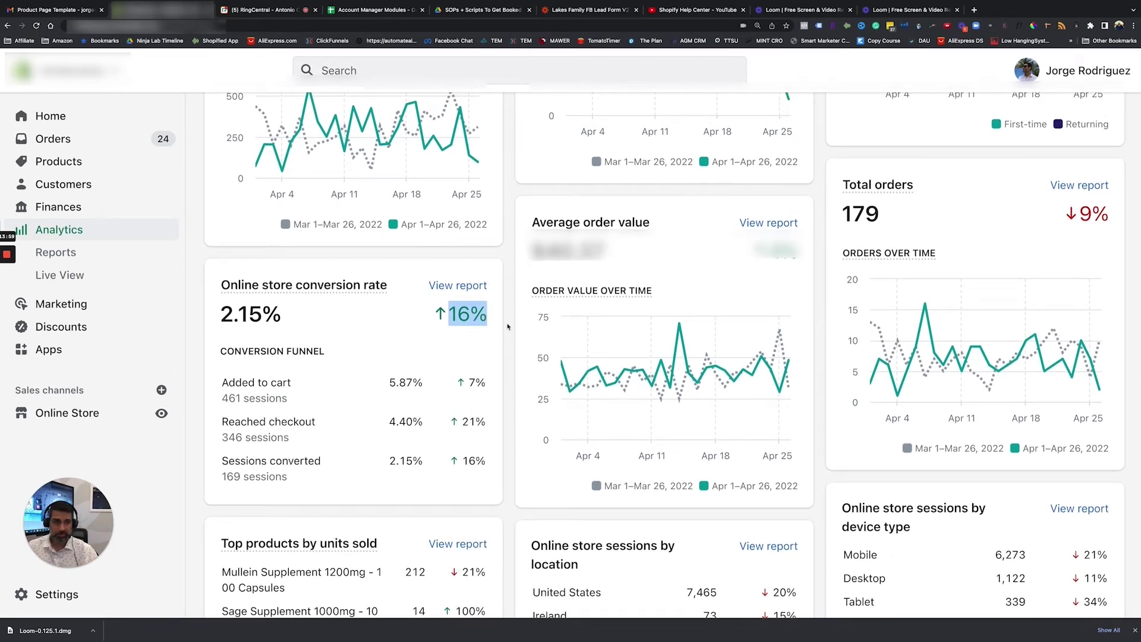
left_click_drag(474, 326, 448, 321)
scroll(655, 205, "up", 3)
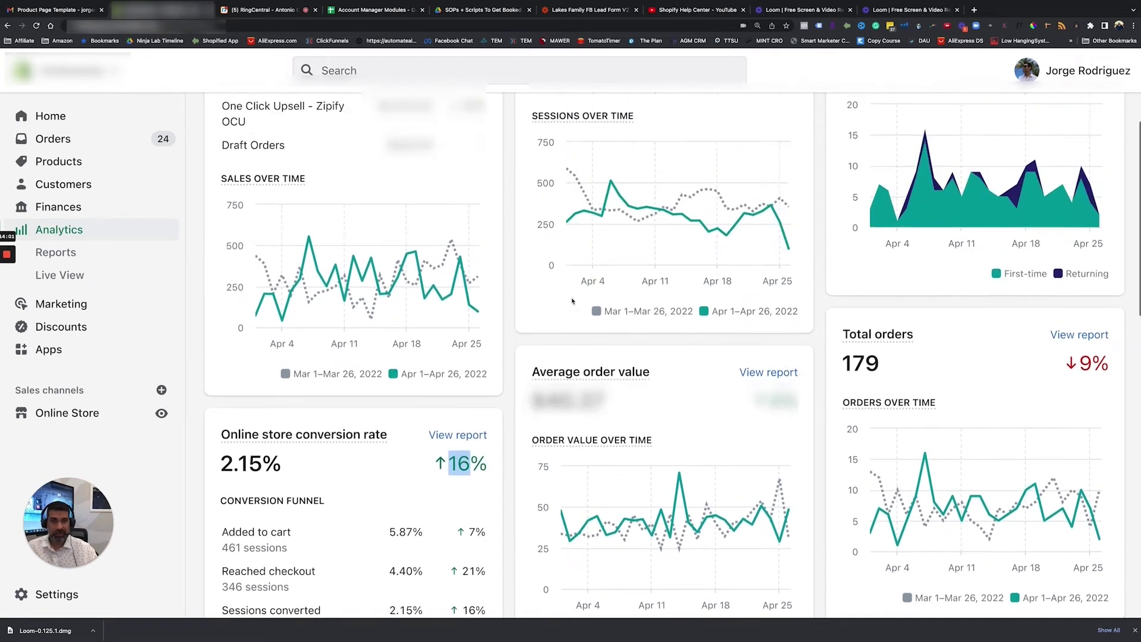
scroll(655, 204, "up", 2)
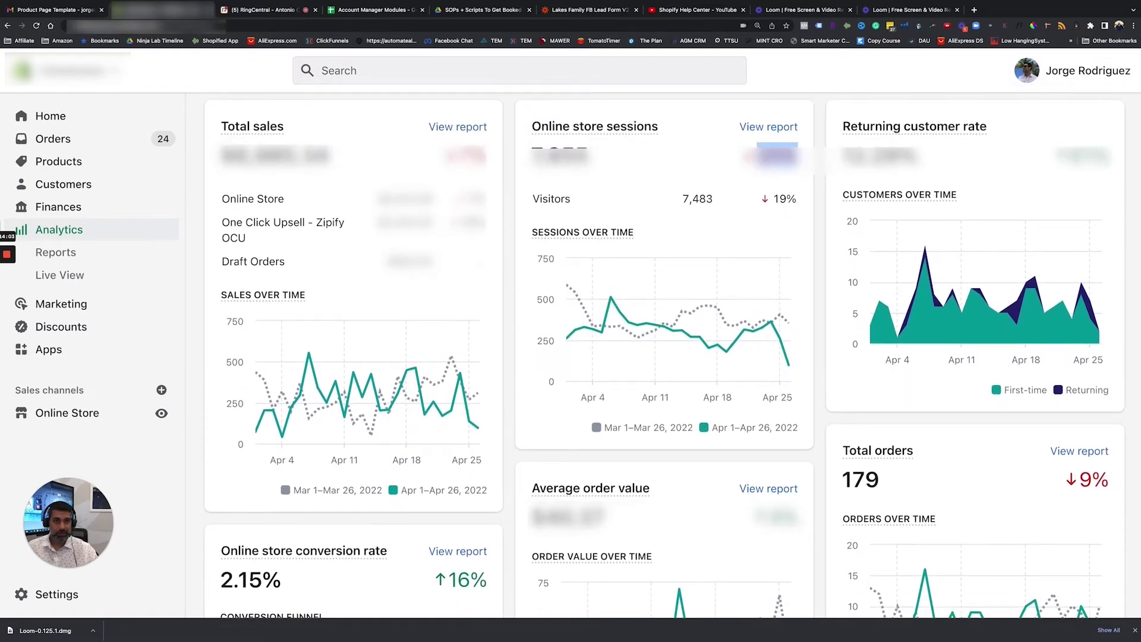
Step: Compare the change in online store conversion rate with online store sessions and average order value on the Analytics dashboard
scroll(476, 406, "down", 2)
scroll(475, 406, "down", 1)
left_click_drag(447, 482, 519, 479)
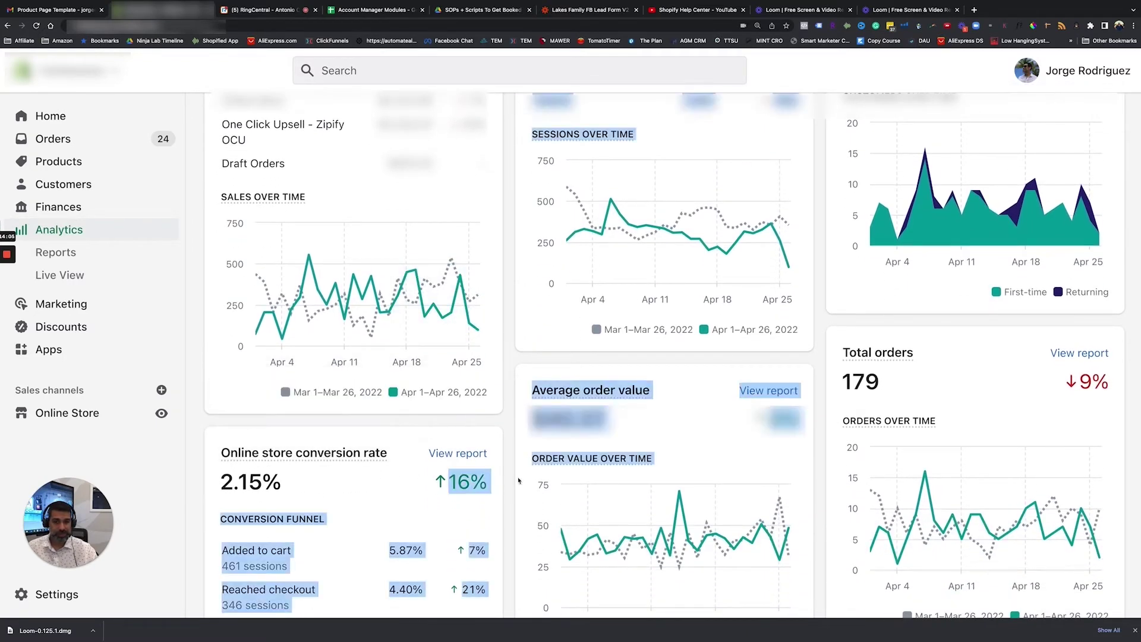
scroll(421, 457, "up", 3)
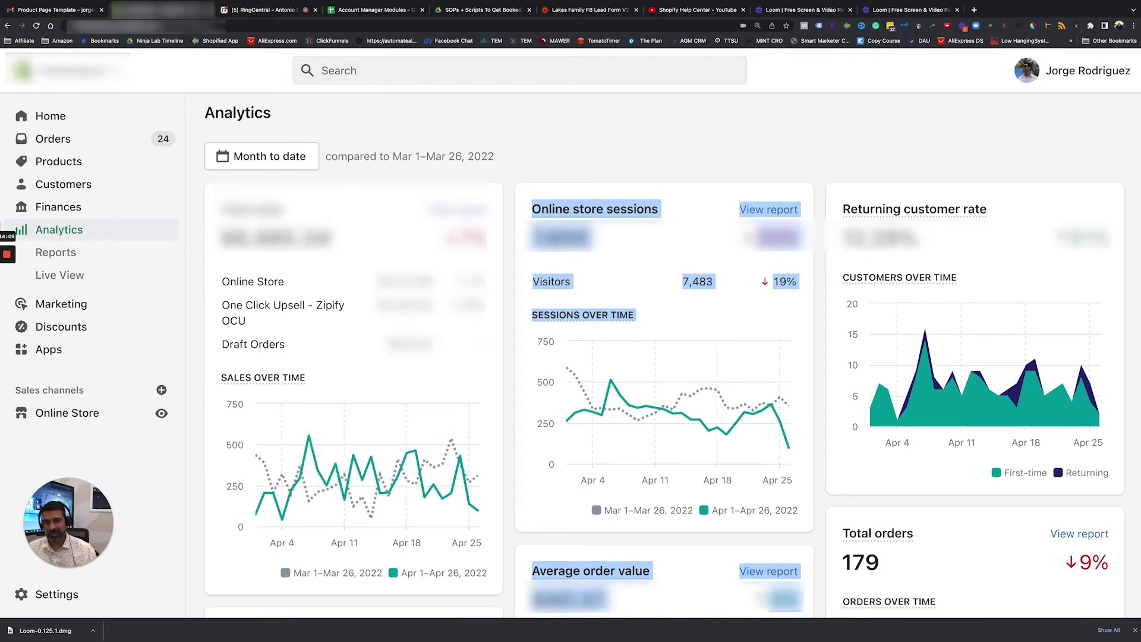
scroll(654, 197, "down", 4)
left_click(669, 390)
scroll(754, 322, "down", 1)
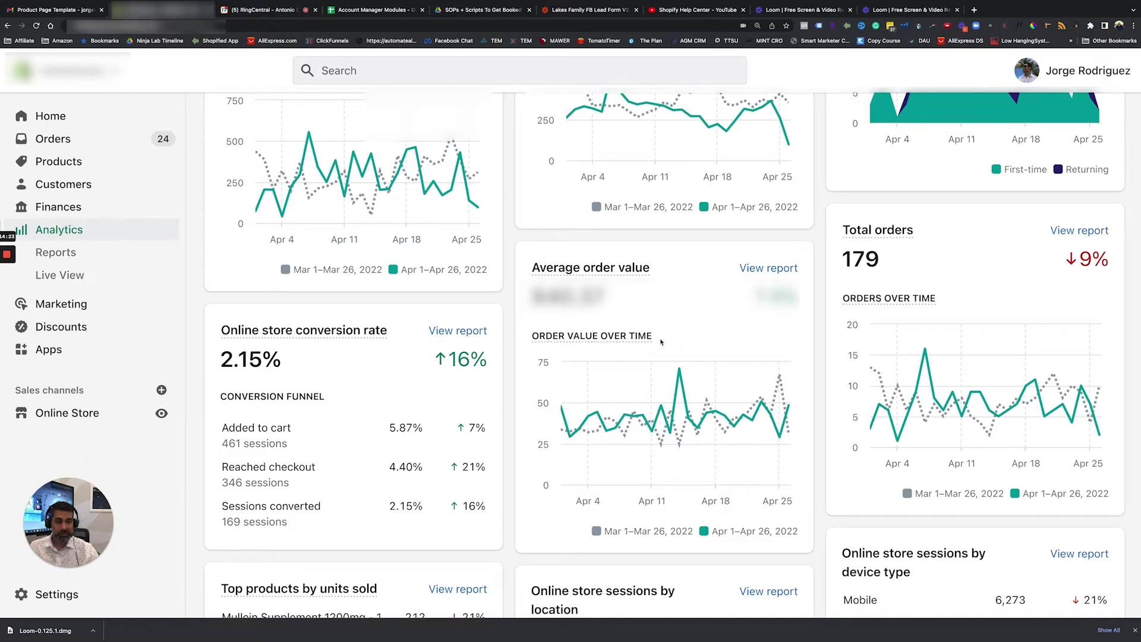
Step: Review total sales again, along with the top products by units sold and the session breakdowns by location, device and social source
scroll(362, 238, "up", 5)
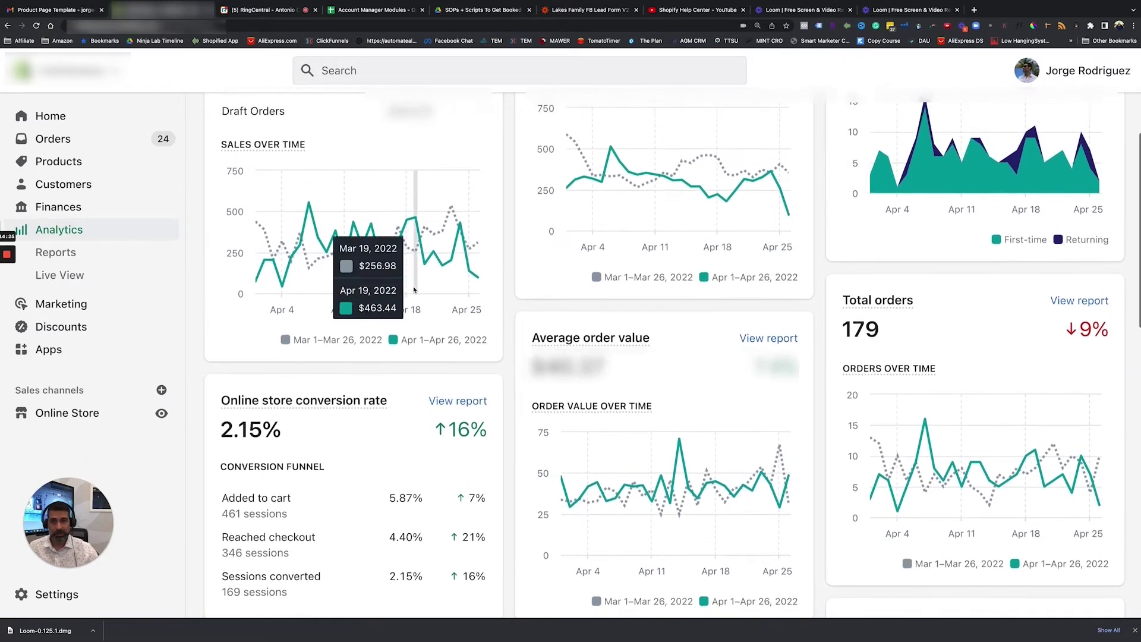
scroll(342, 257, "down", 7)
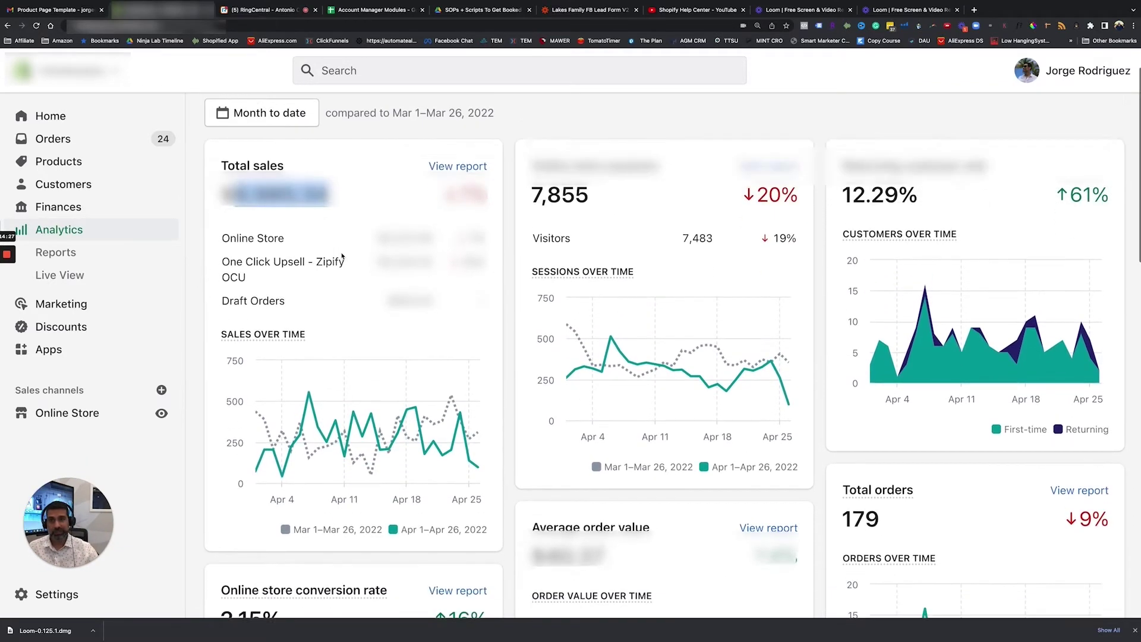
scroll(342, 256, "down", 3)
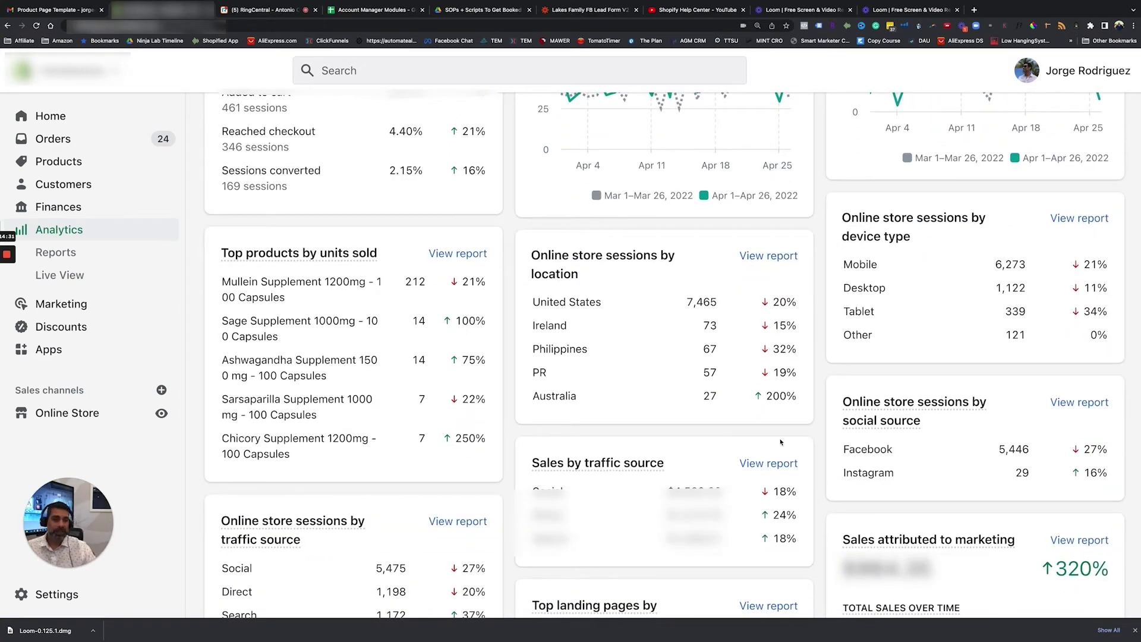
scroll(791, 390, "down", 7)
Step: View the Reports page and look through the Sales, Acquisition, Orders, Profit margin, Customers, Behavior, Finances and Marketing report categories
left_click(56, 252)
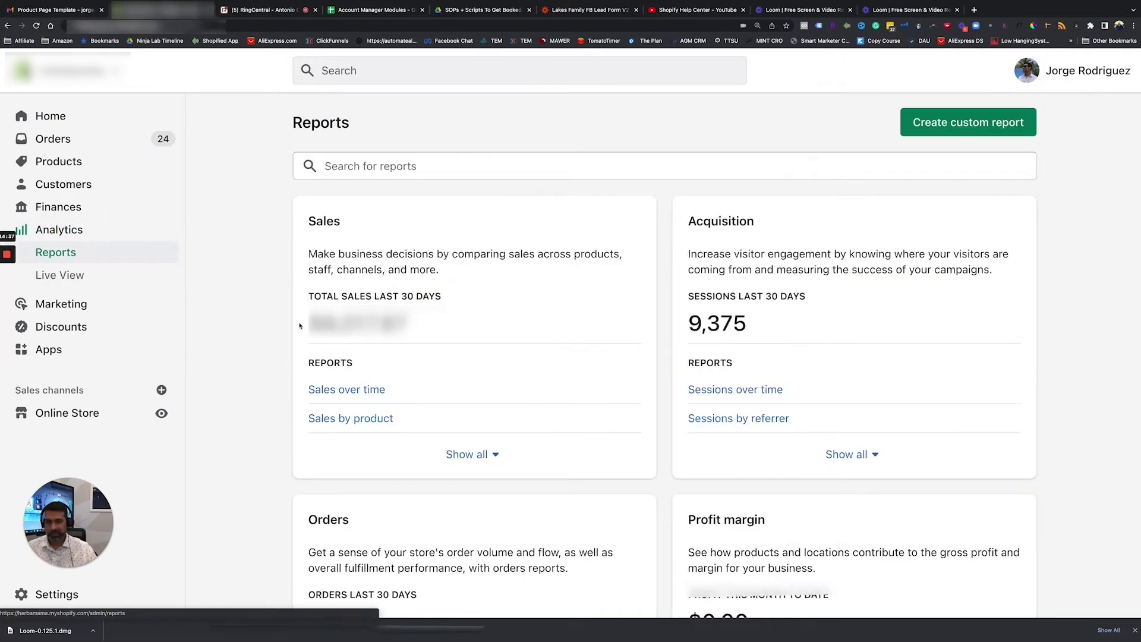
scroll(300, 325, "down", 3)
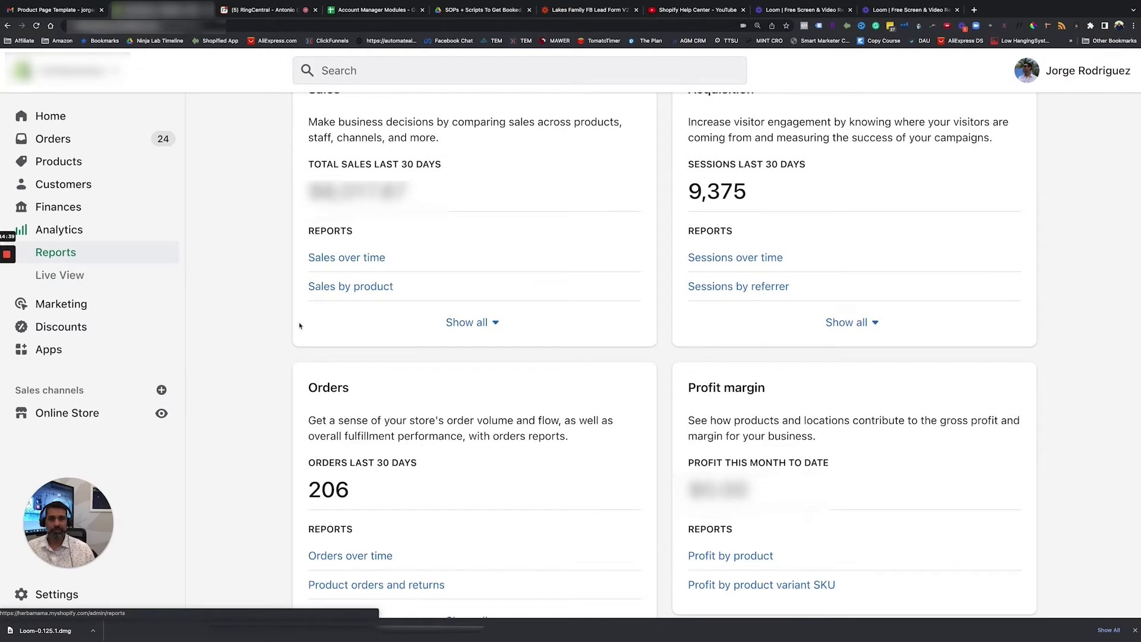
scroll(453, 324, "up", 1)
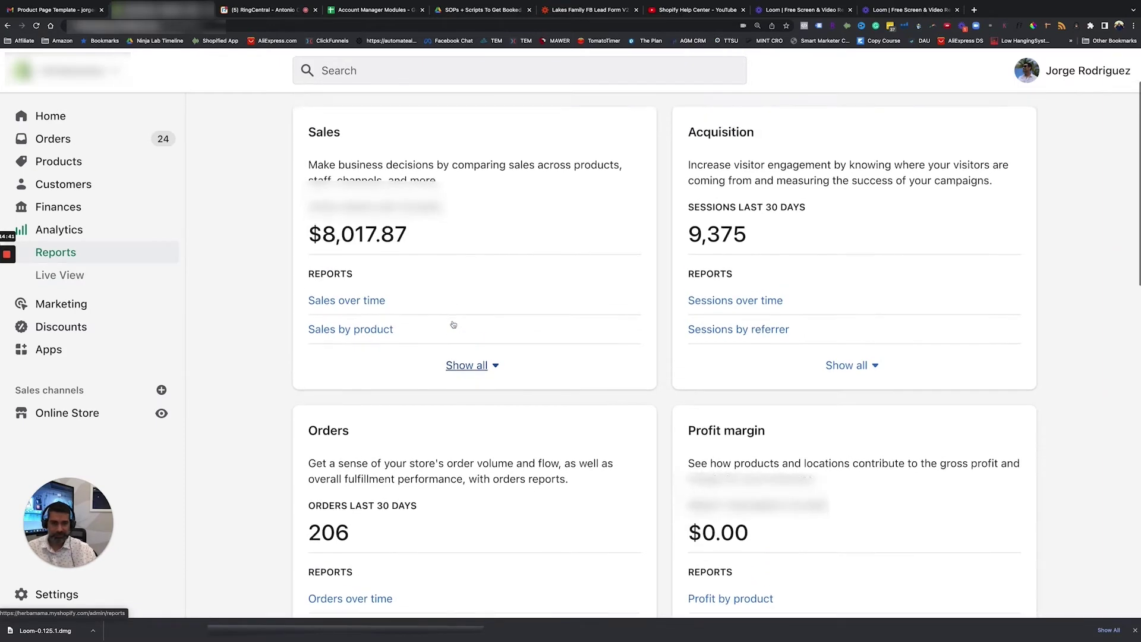
scroll(454, 324, "down", 2)
scroll(454, 324, "down", 3)
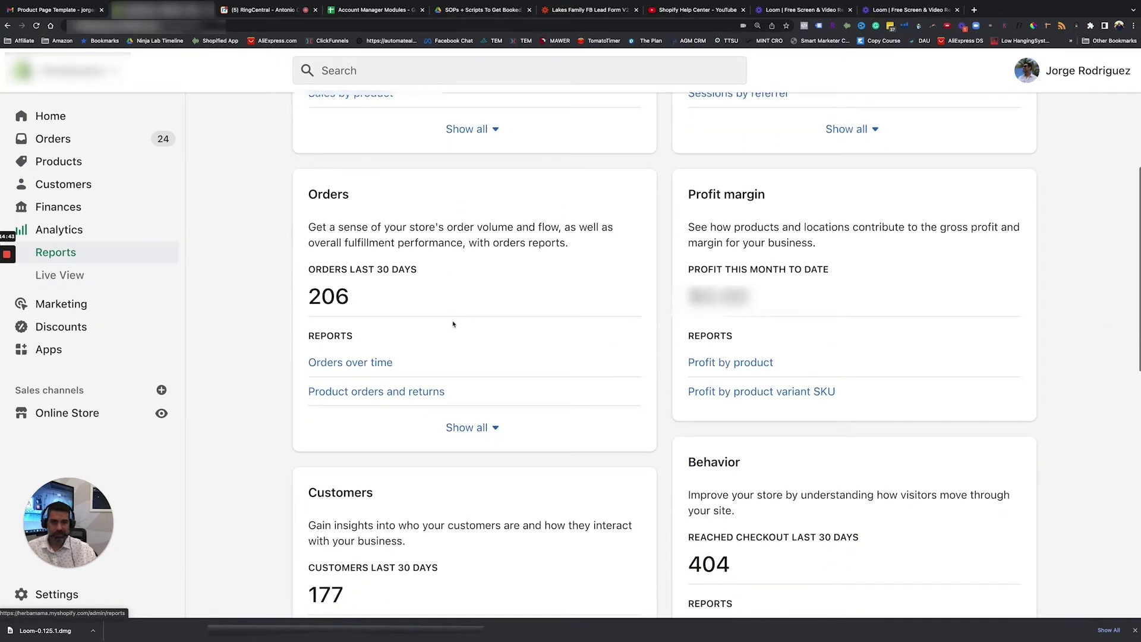
scroll(454, 324, "down", 1)
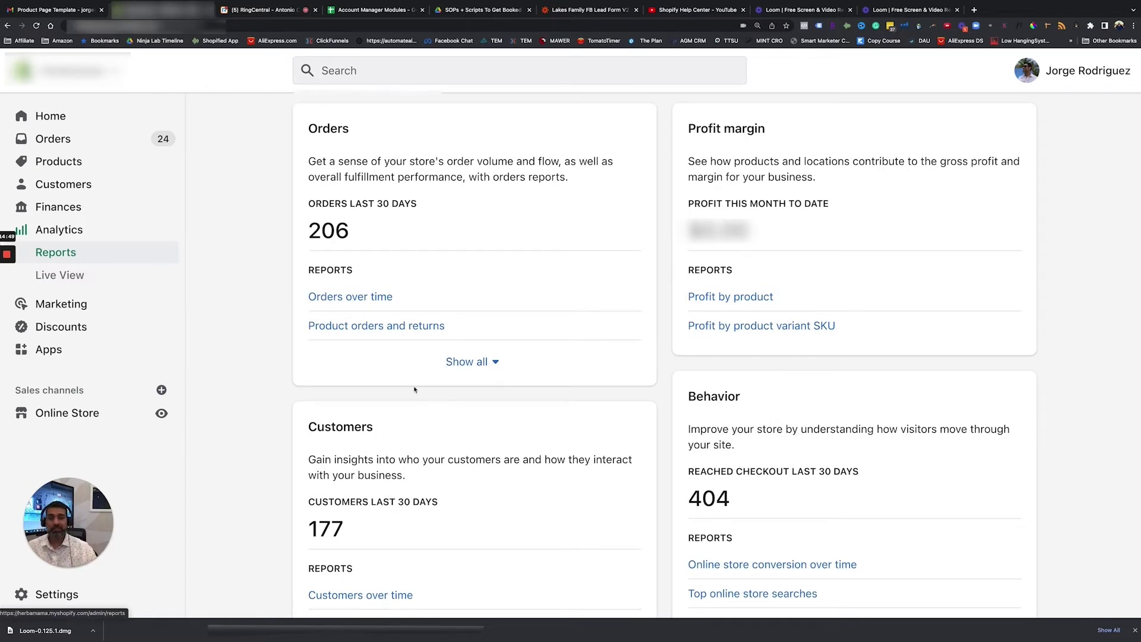
scroll(415, 389, "down", 5)
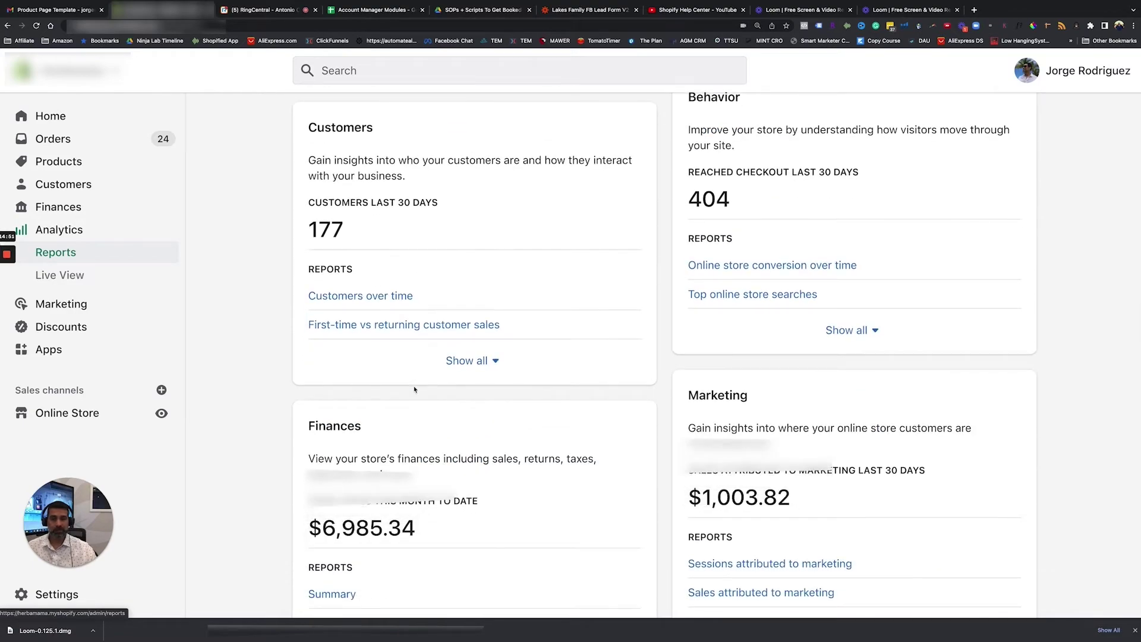
scroll(414, 390, "up", 10)
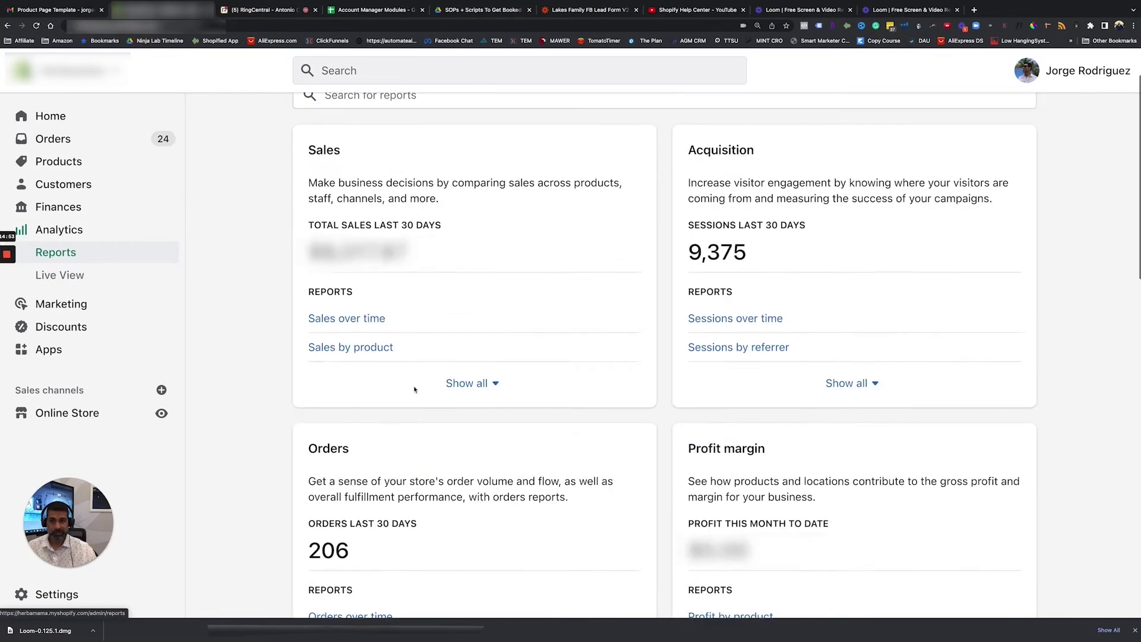
scroll(414, 390, "up", 2)
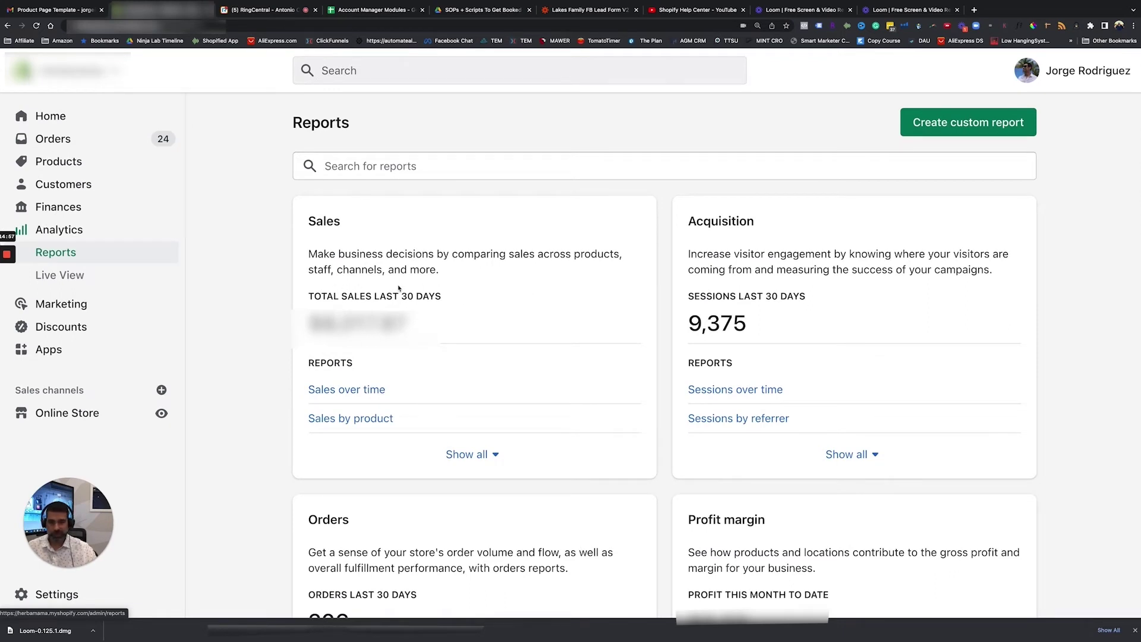
Step: Read the Sales category's description and show its full list of reports
left_click_drag(324, 256, 574, 254)
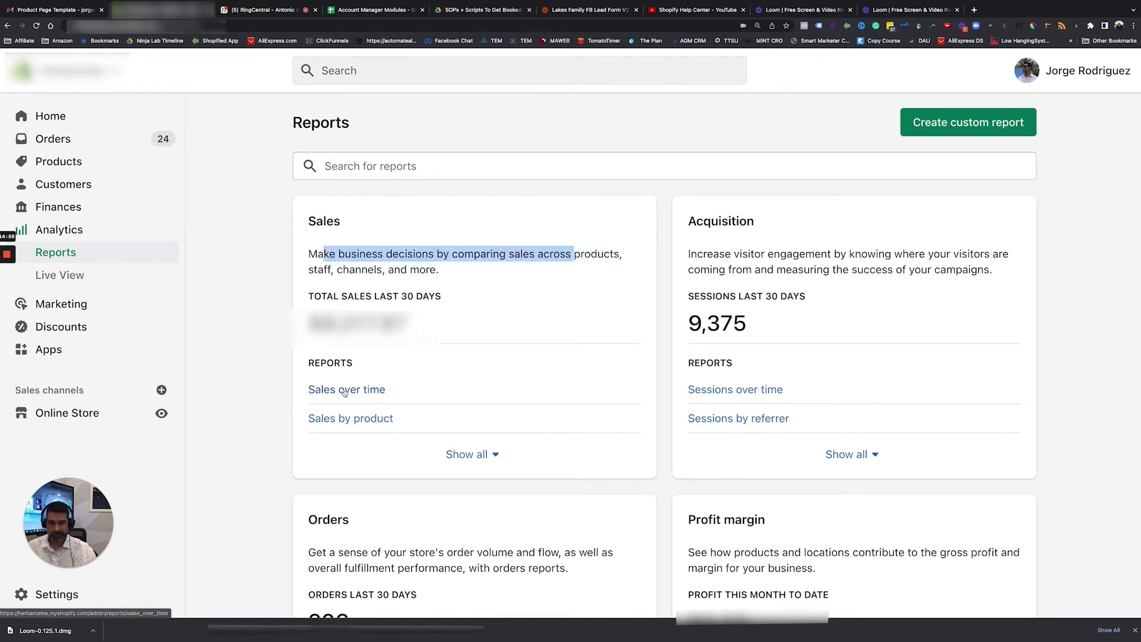
left_click(458, 455)
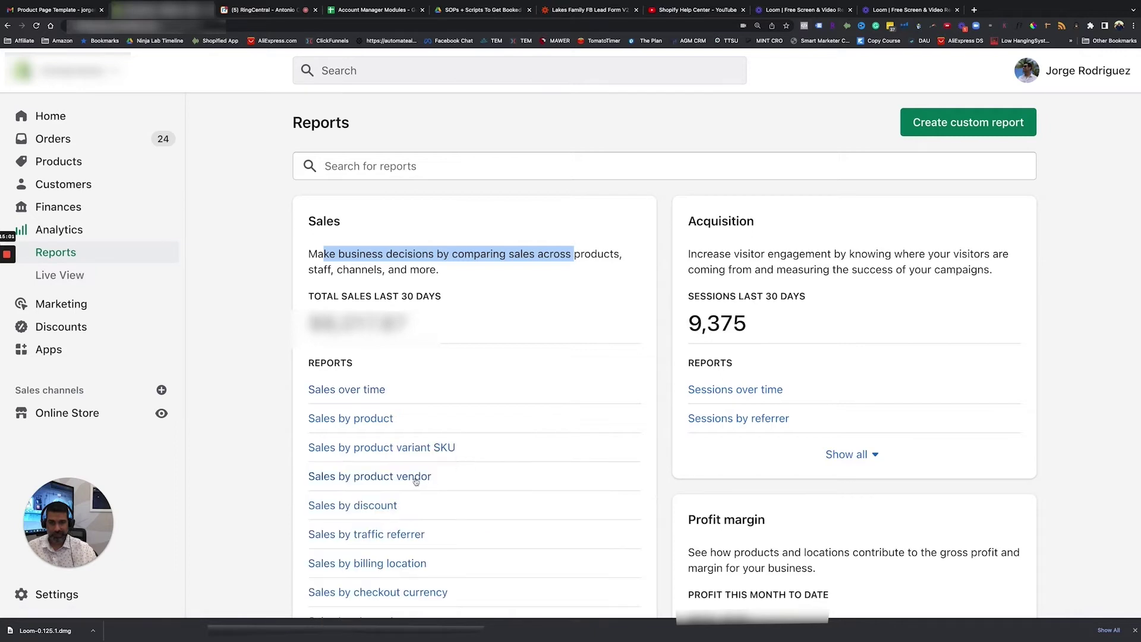
scroll(374, 462, "down", 3)
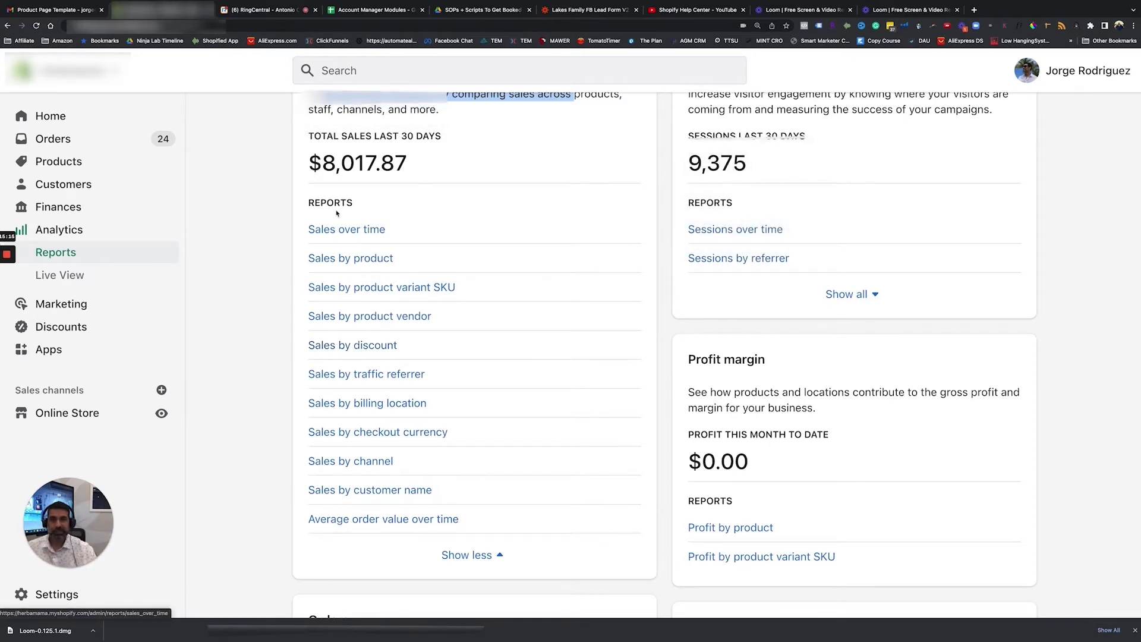
Step: View the Sales by discount report and examine the orders attributed to the Save10 code
left_click(352, 345)
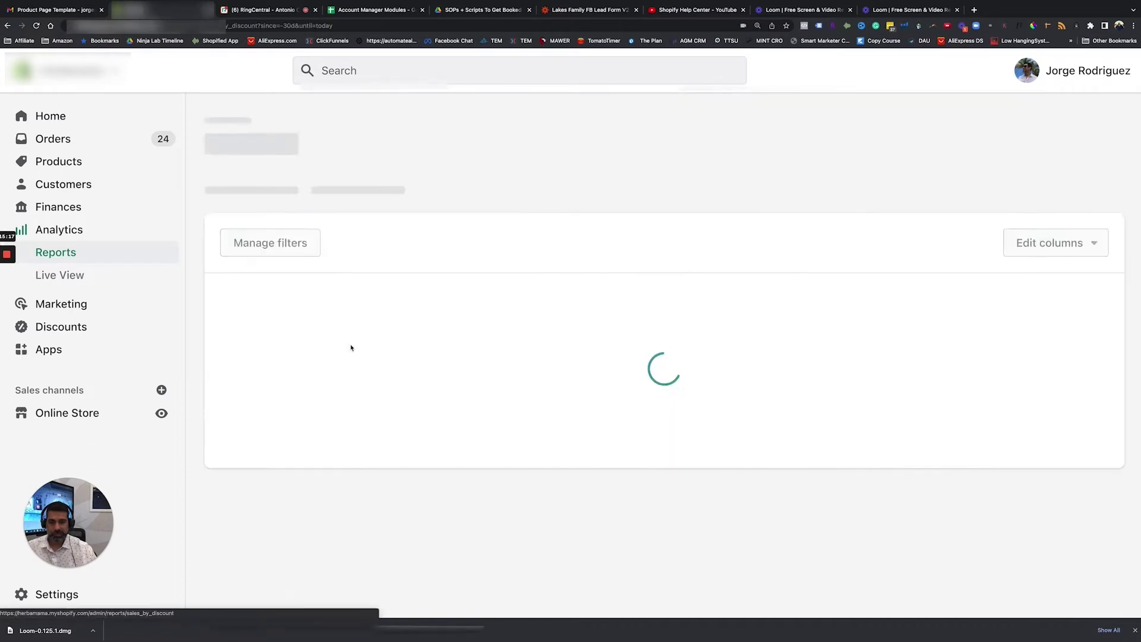
scroll(743, 410, "left", 5)
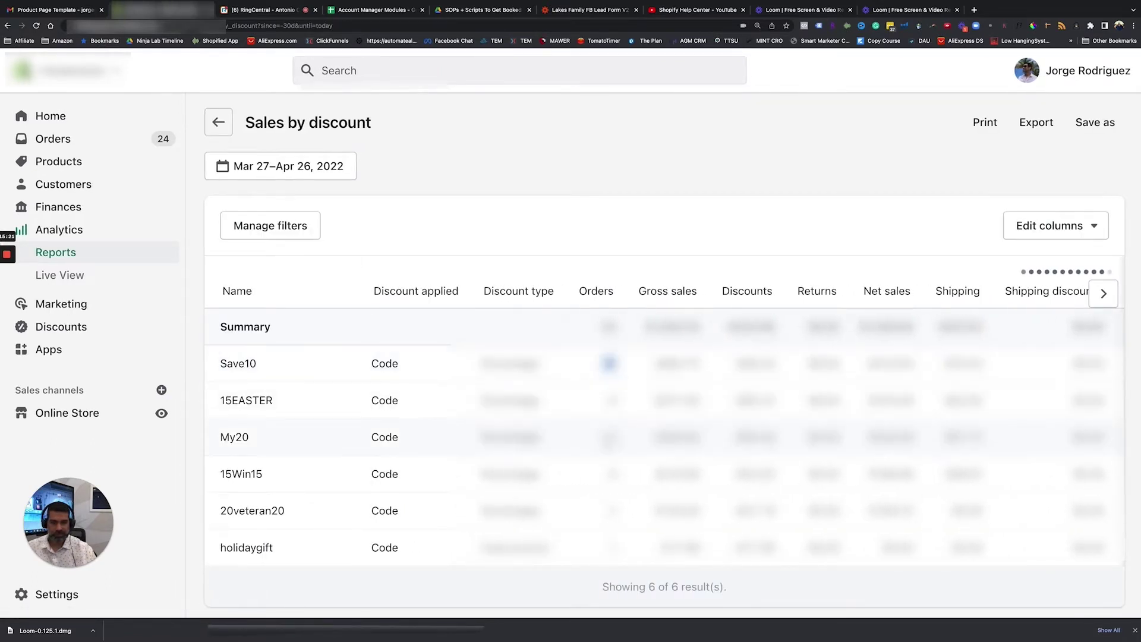
left_click_drag(218, 371, 259, 371)
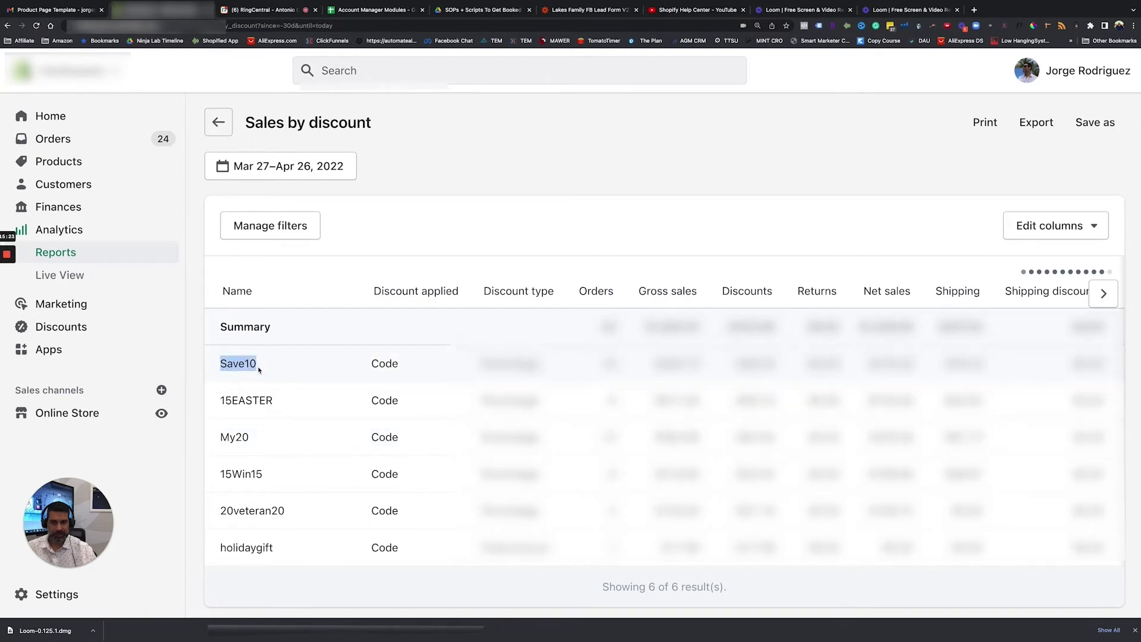
left_click(648, 367)
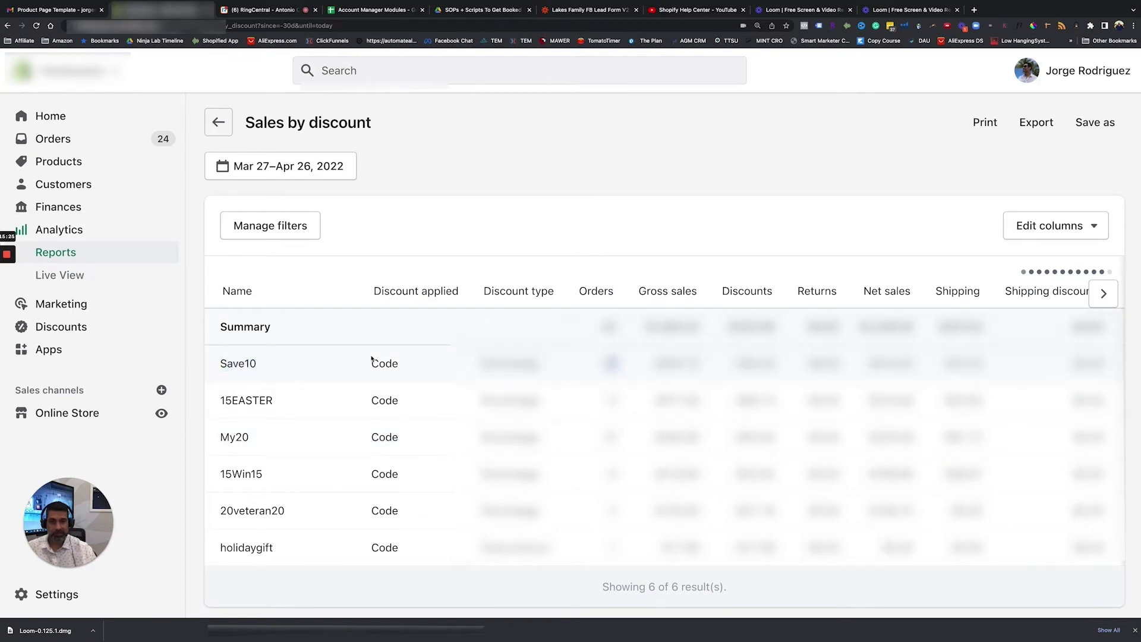
triple_click(251, 369)
double_click(236, 366)
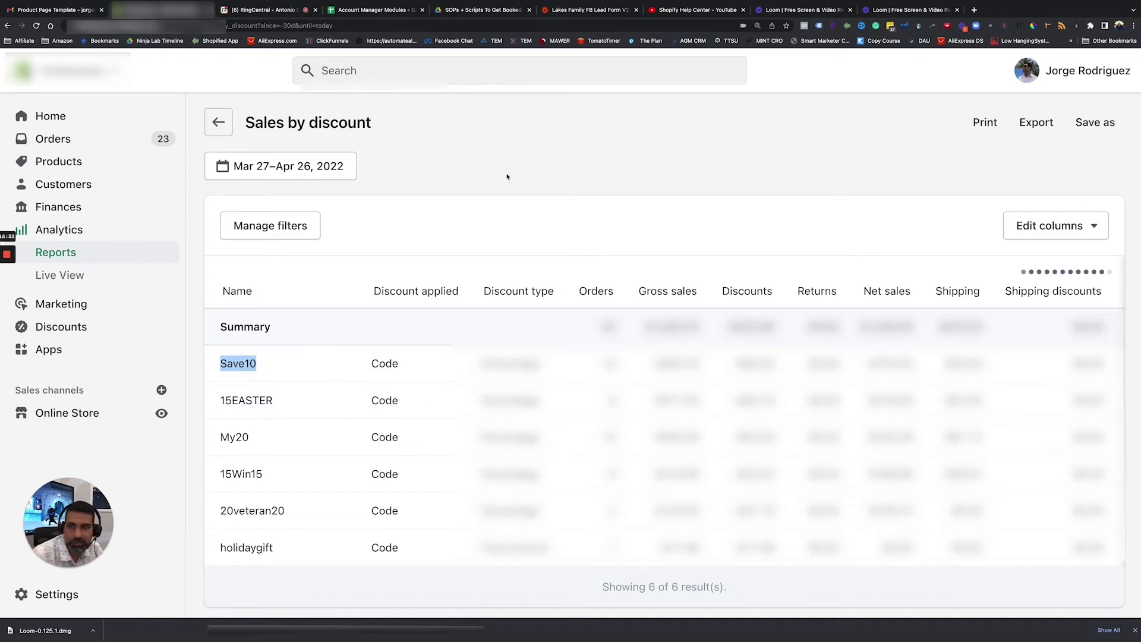
Step: Check the discount report's date range and examine the orders attributed to the 15EASTER code
left_click(298, 178)
left_click(326, 156)
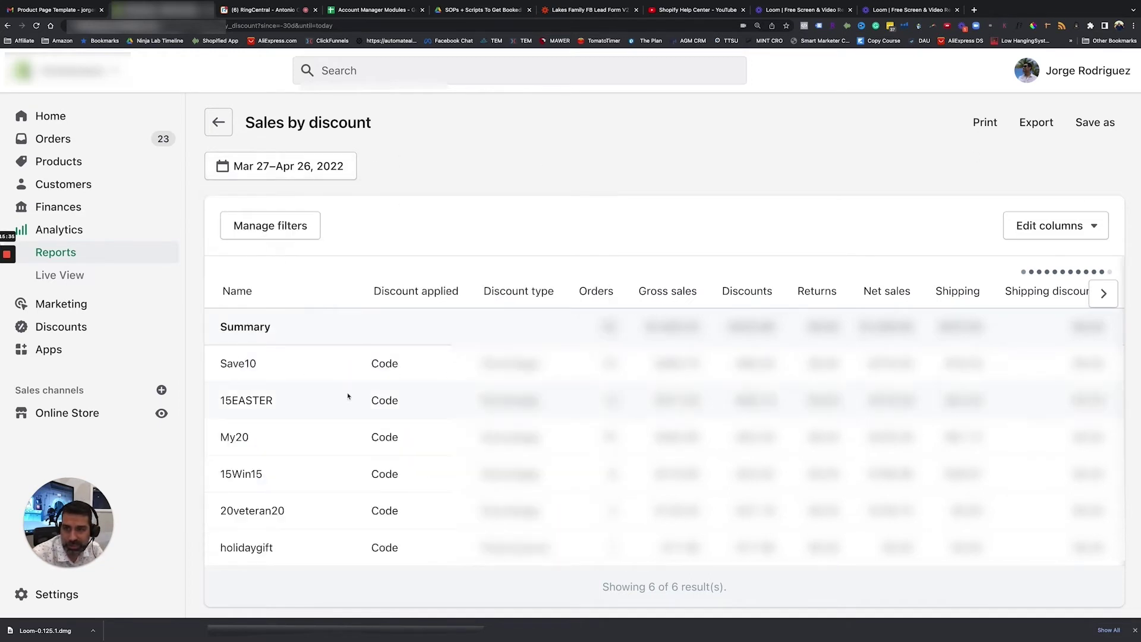
left_click_drag(217, 406, 281, 408)
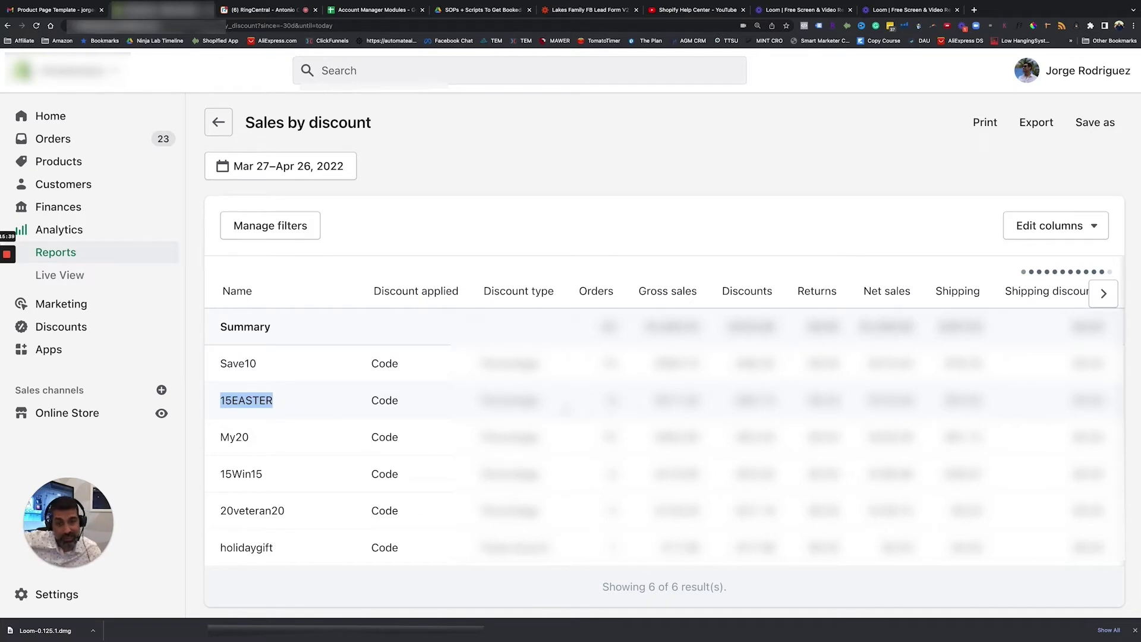
left_click(612, 399)
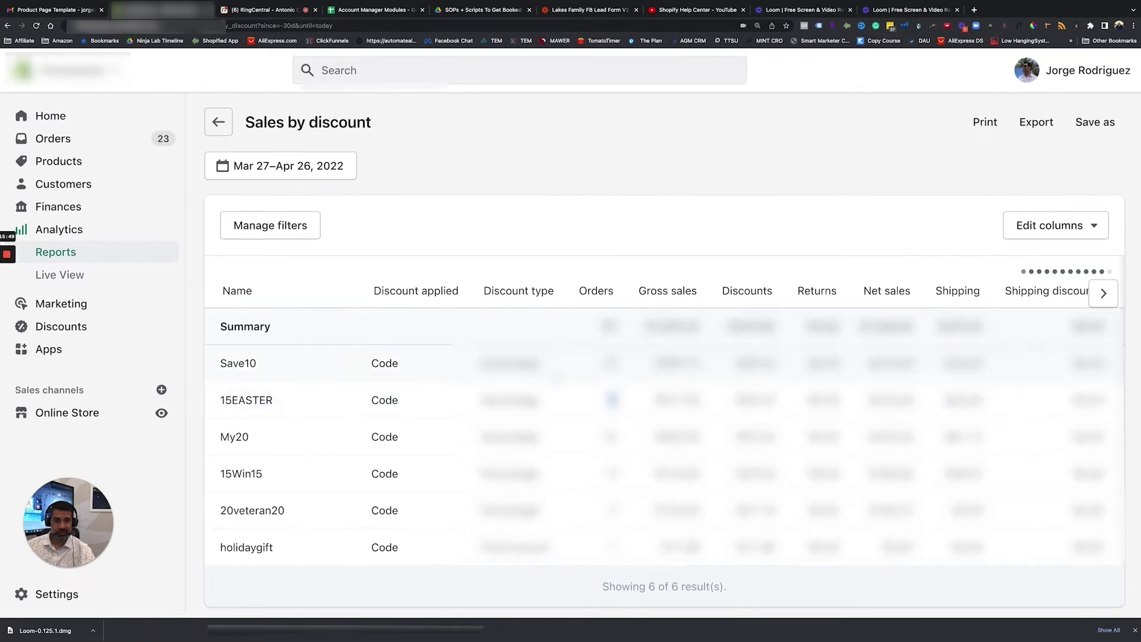
Step: View the store's Live View, check the current visitors on the globe and focus it on the United States
left_click(86, 275)
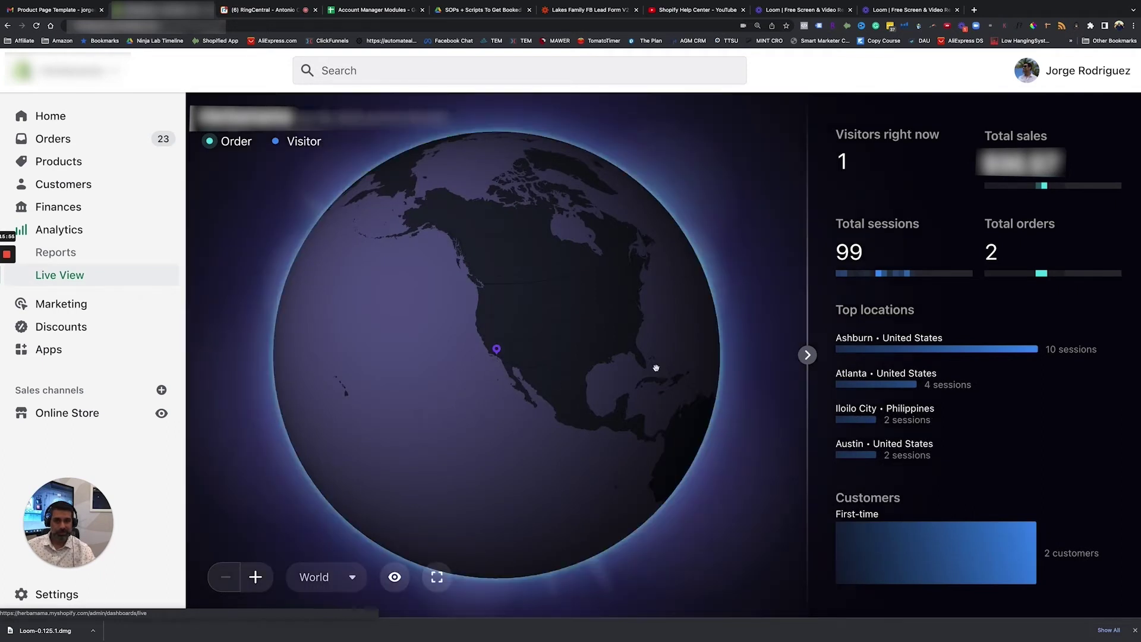
left_click_drag(534, 366, 482, 364)
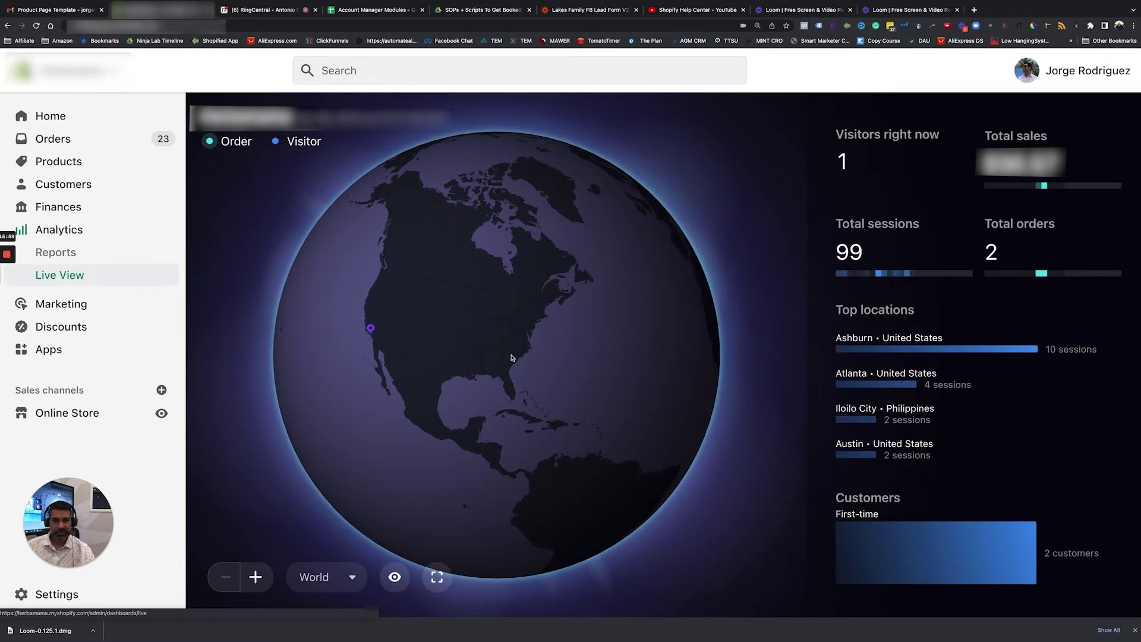
double_click(842, 165)
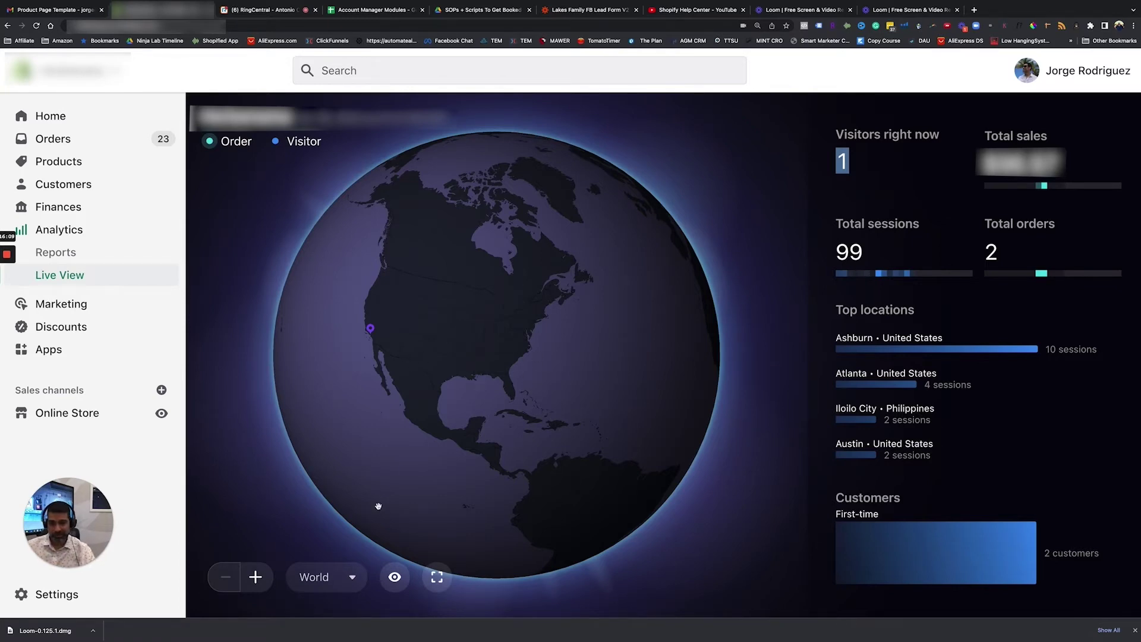
left_click(339, 580)
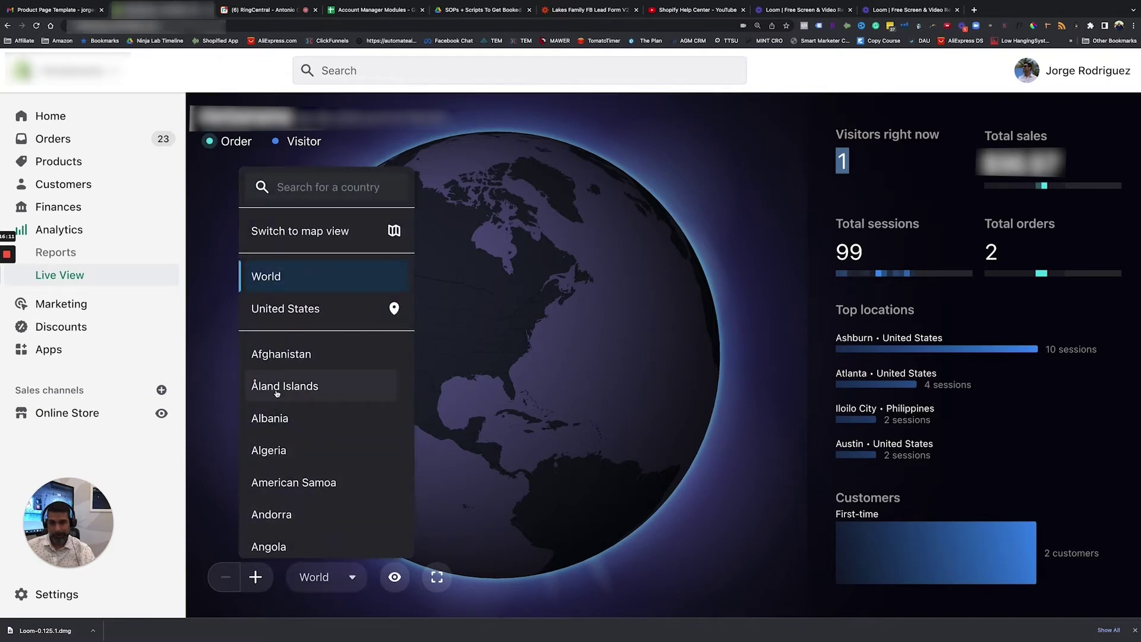
left_click(282, 322)
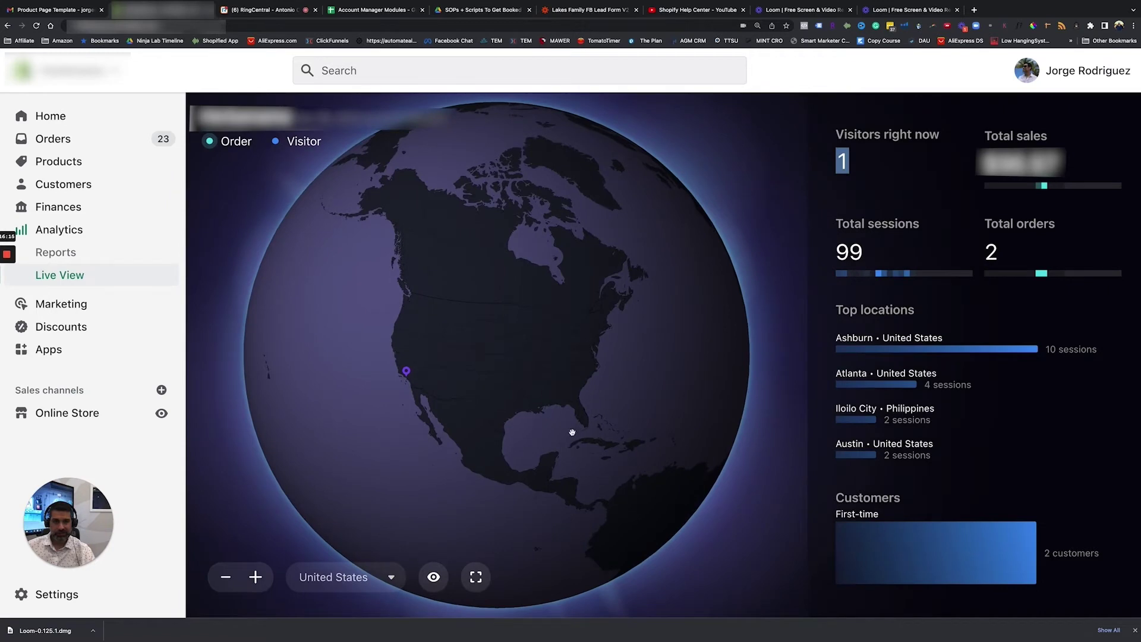
Step: View the Marketing page and look over the results from marketing and the statuses of the recent email campaigns
left_click(82, 306)
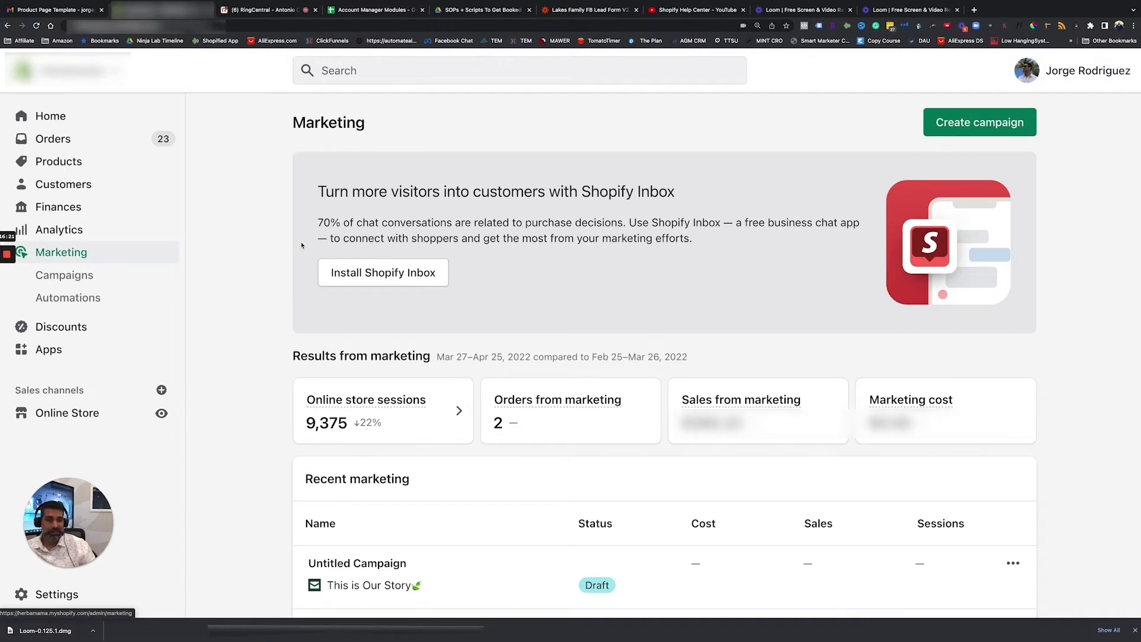
scroll(301, 245, "down", 6)
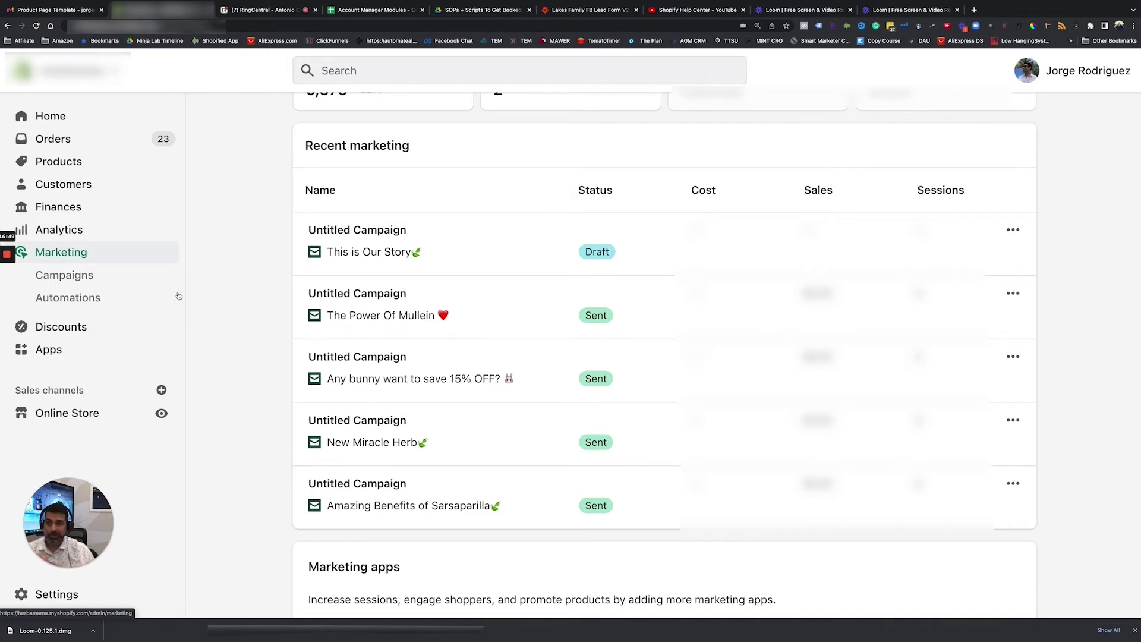
scroll(269, 249, "up", 6)
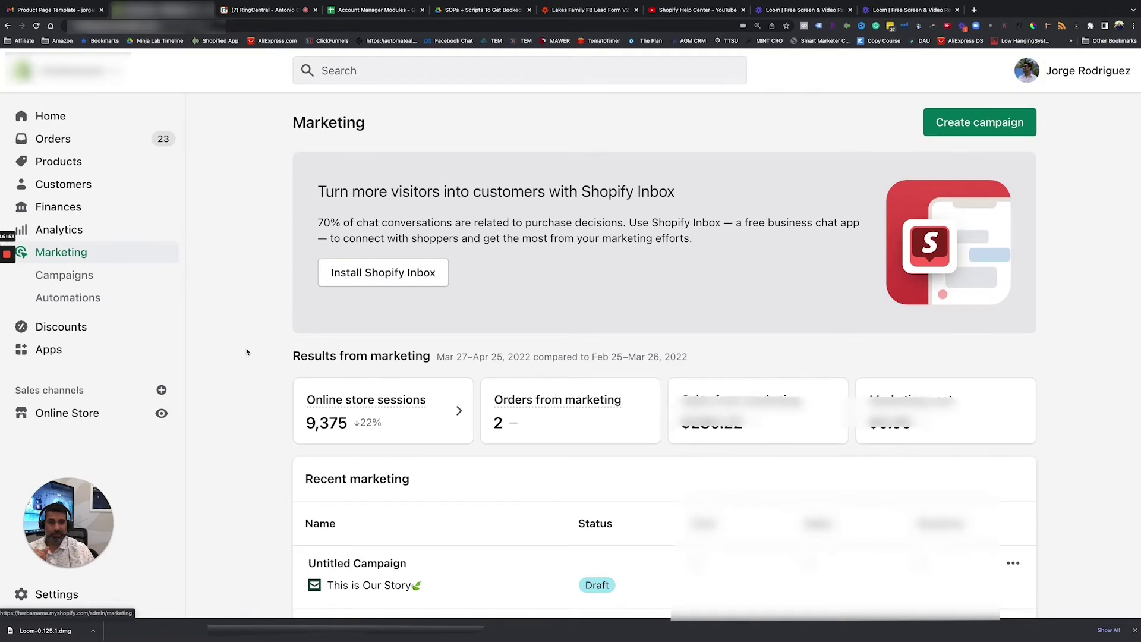
scroll(246, 350, "down", 1)
scroll(247, 352, "up", 1)
scroll(247, 351, "down", 3)
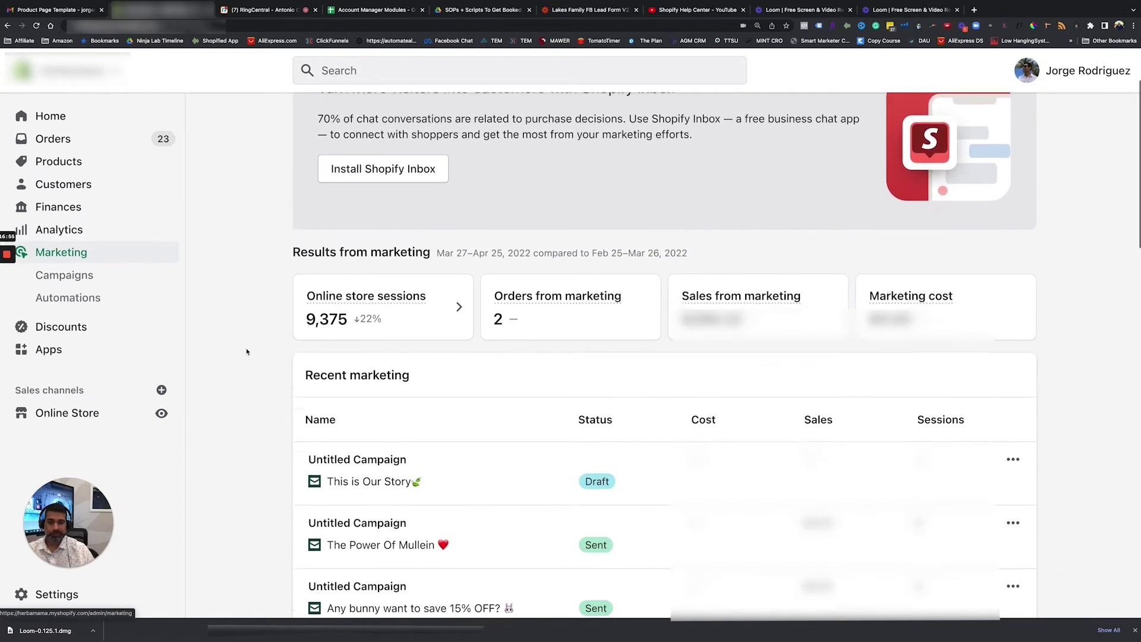
scroll(247, 351, "down", 2)
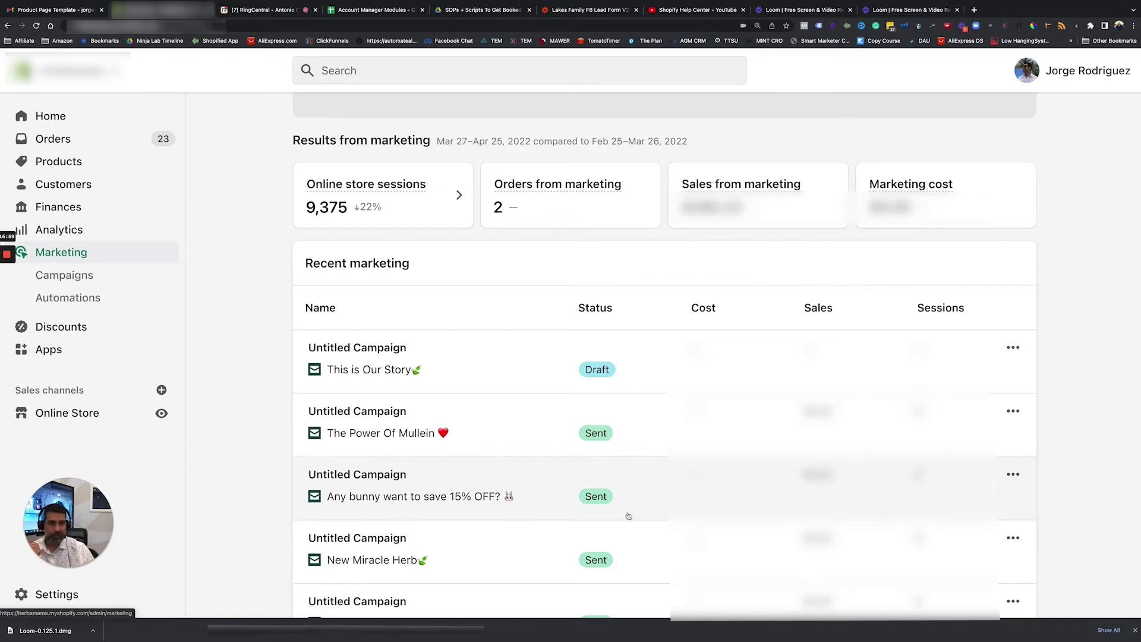
Step: Open the "Any bunny want to save 15% OFF?" campaign and examine its results, campaign summary and Easter email content
scroll(650, 517, "down", 1)
left_click(359, 439)
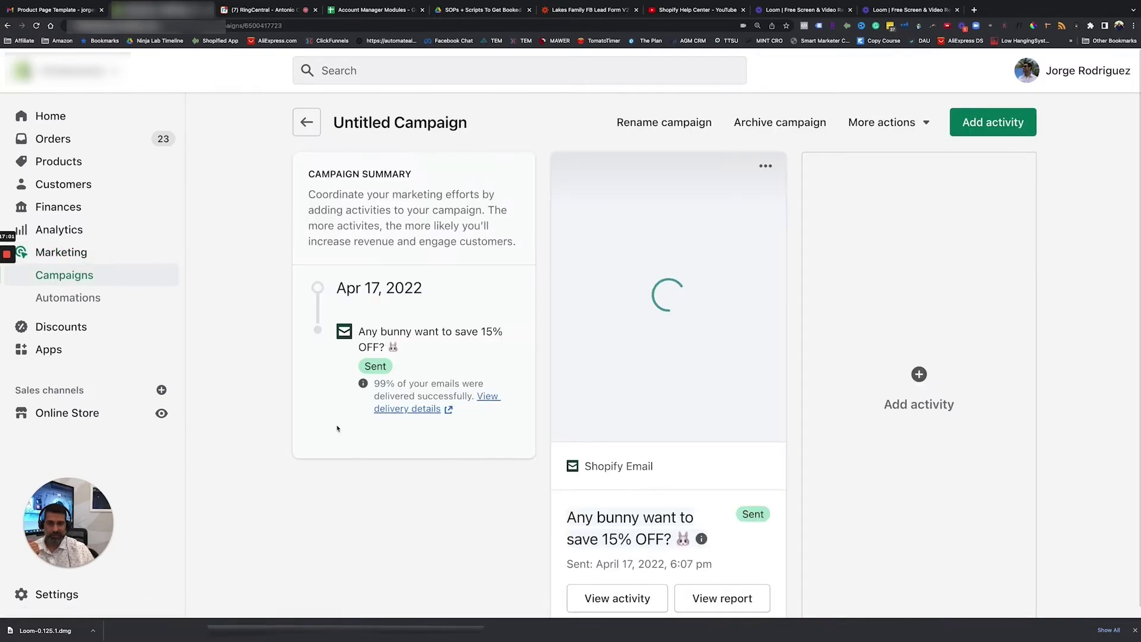
scroll(466, 453, "down", 2)
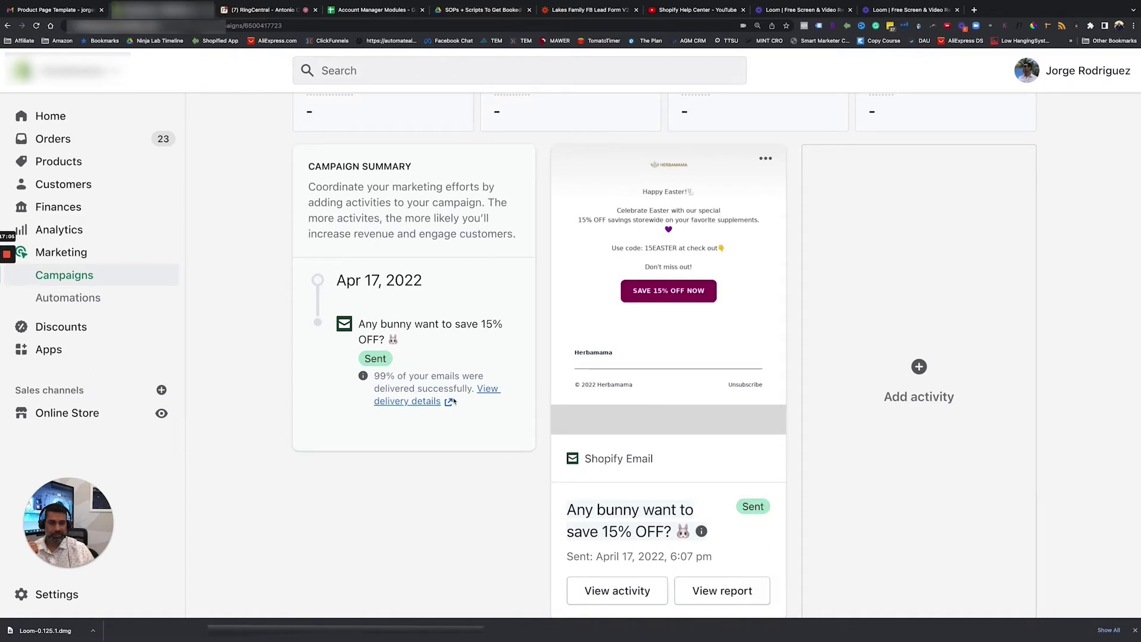
scroll(544, 476, "down", 1)
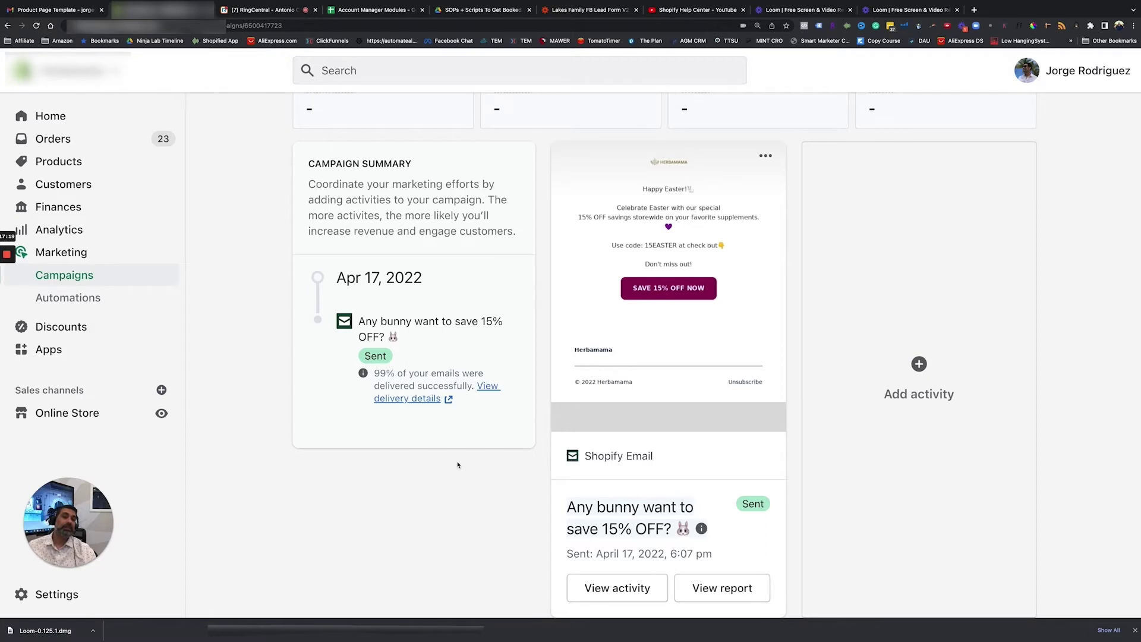
scroll(458, 465, "up", 3)
scroll(369, 364, "up", 1)
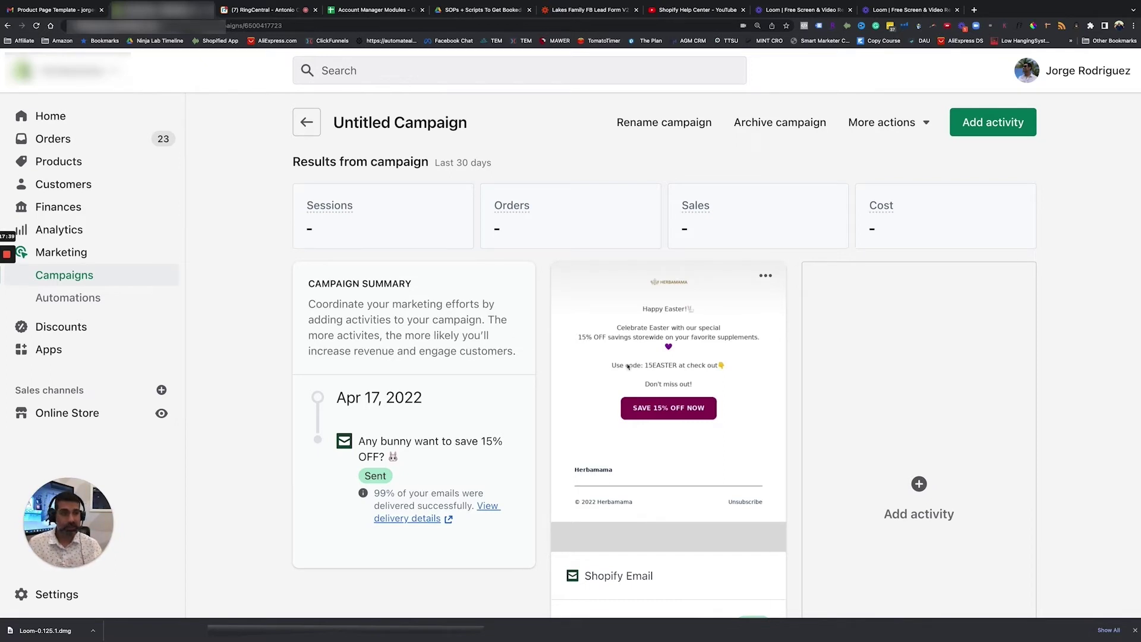
scroll(538, 348, "down", 4)
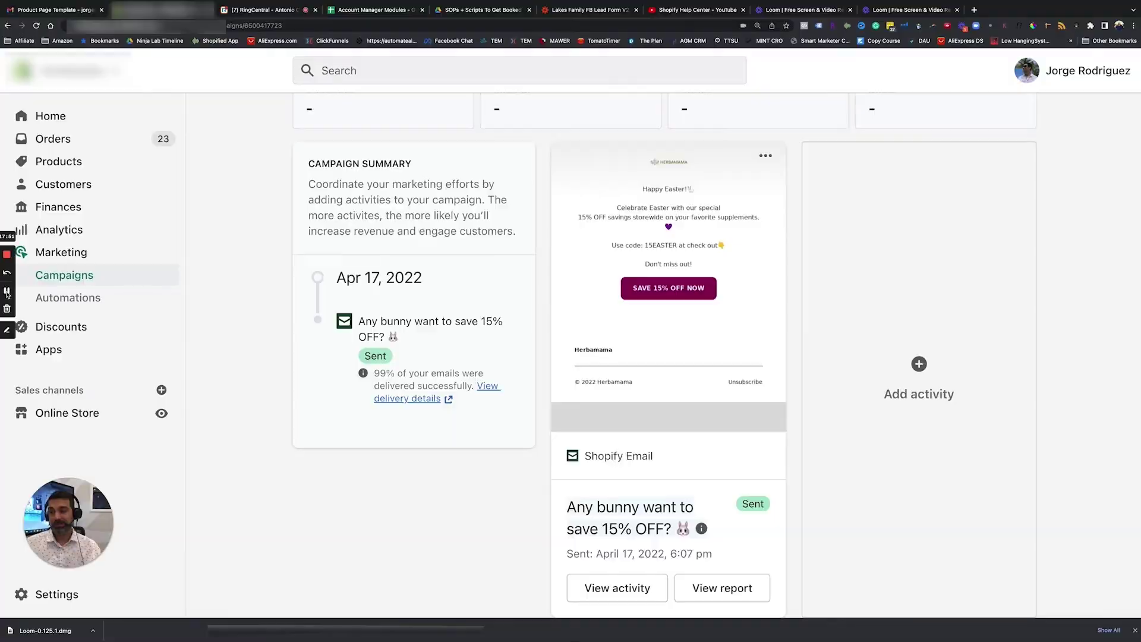
Step: Check the web search answer on free Shopify emails, return to the campaign and decline the iPhone software update
left_click(7, 290)
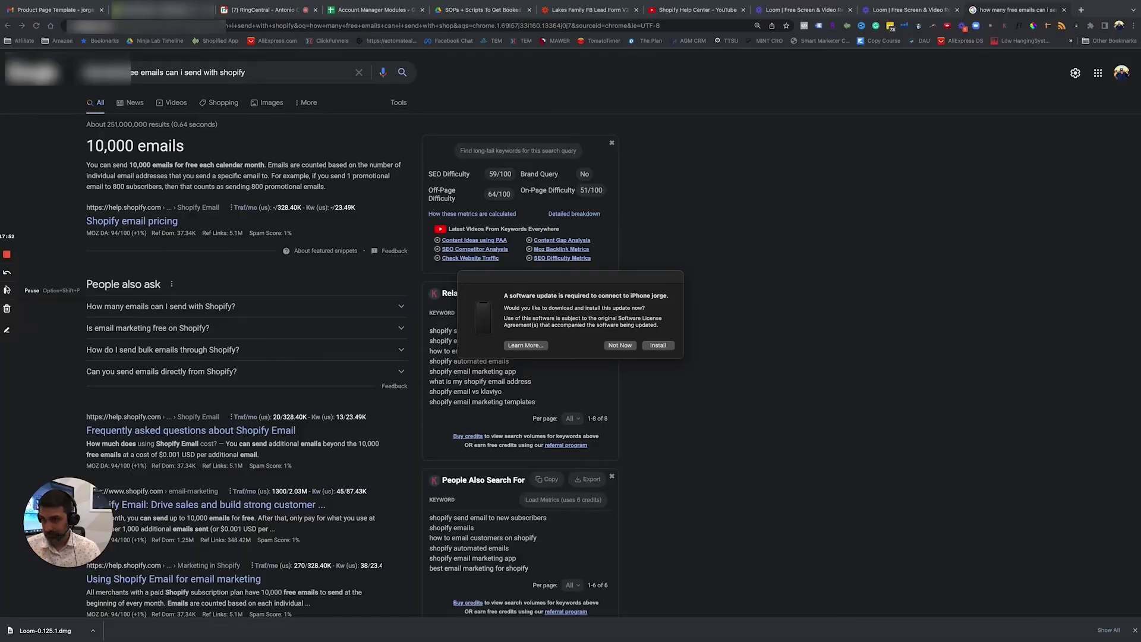
left_click(93, 151)
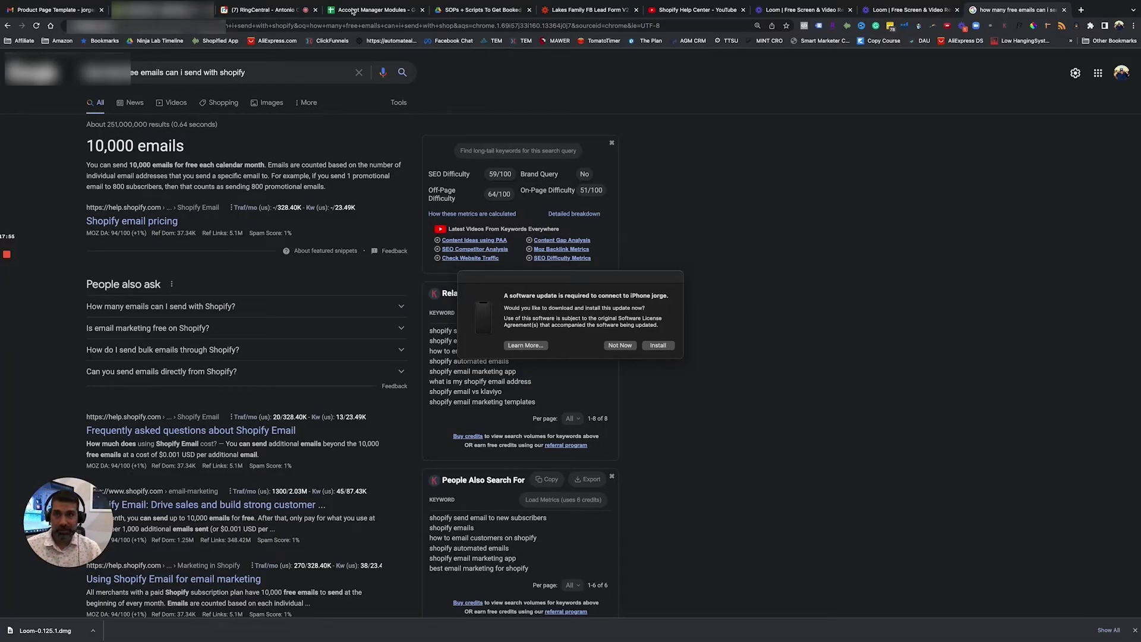
left_click(151, 10)
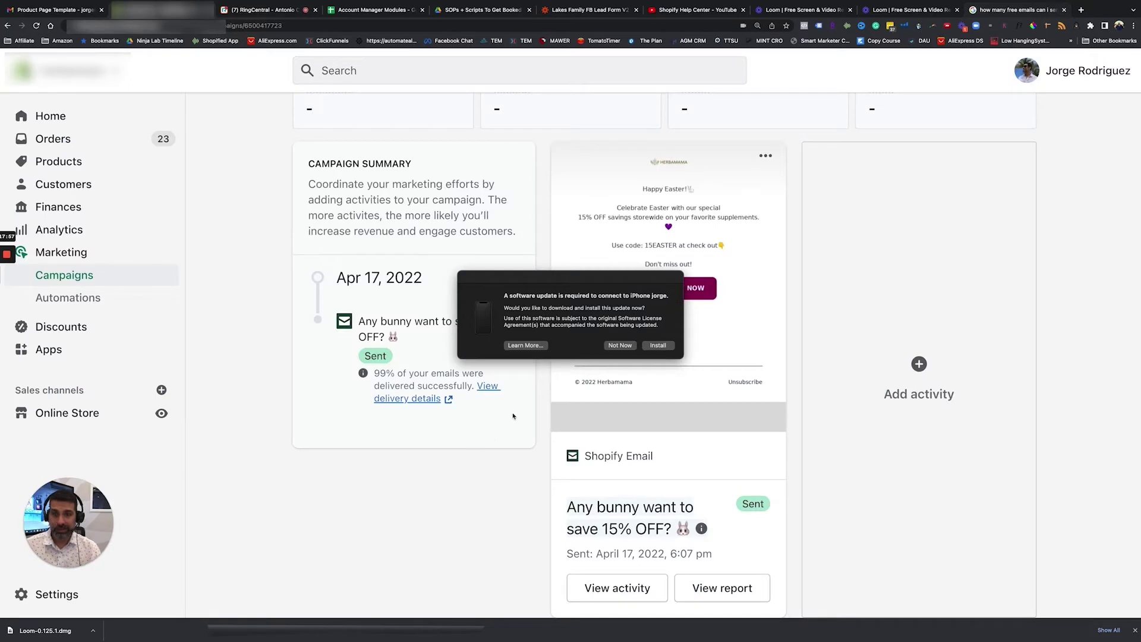
left_click(620, 346)
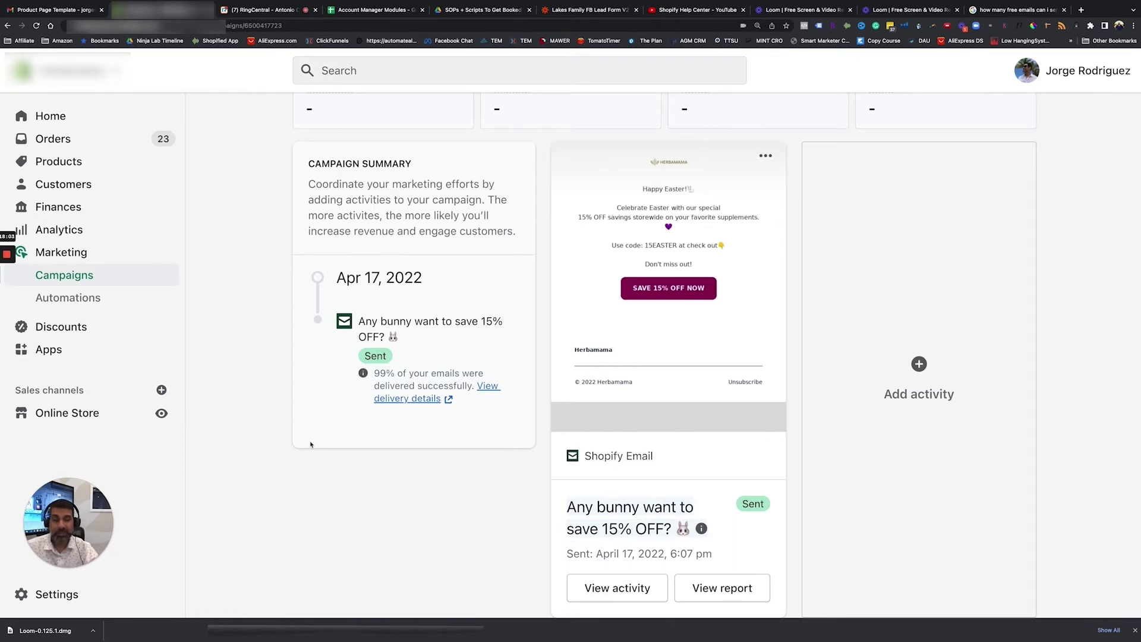
Step: View the marketing automations page and examine its results and the abandoned checkout emails automation
left_click(101, 297)
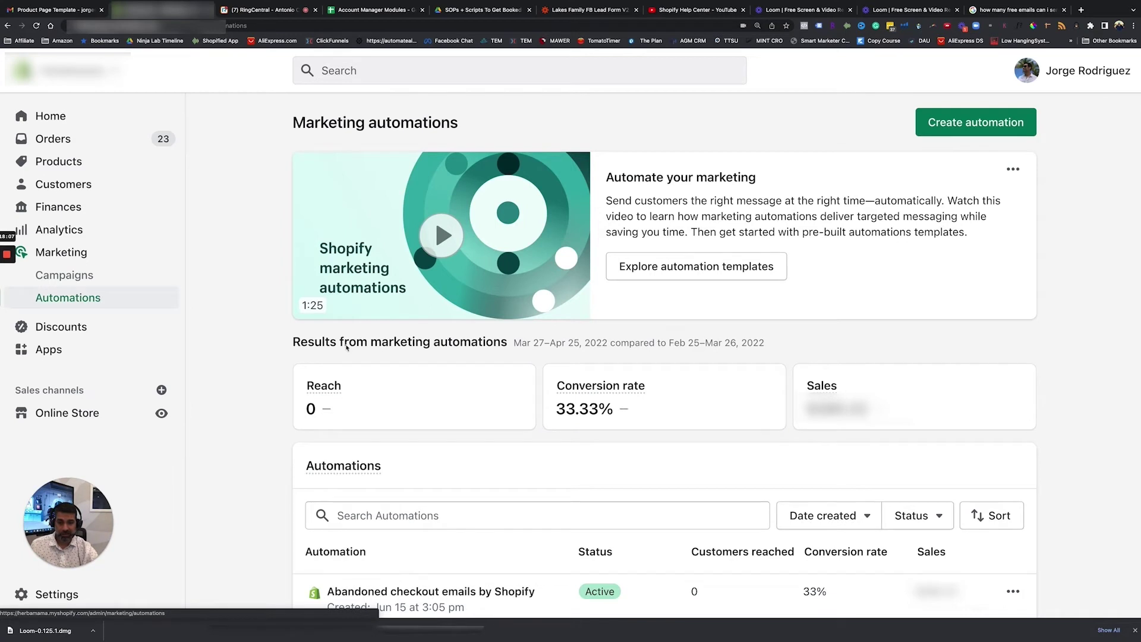
scroll(453, 474, "down", 2)
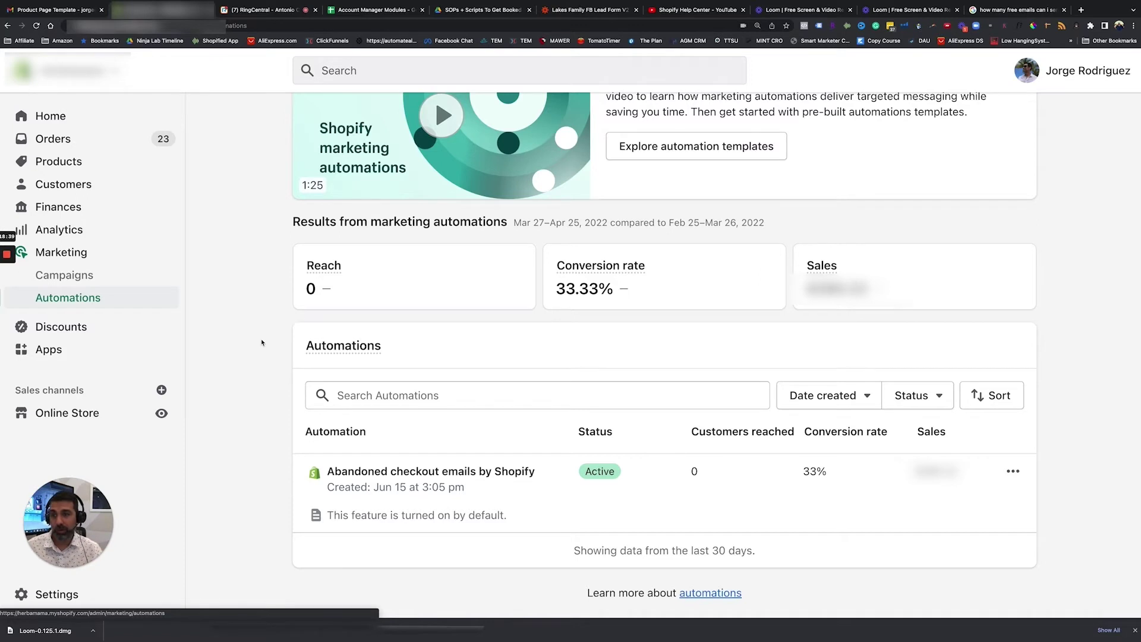
Step: Start a new automatic percentage discount titled "test" with a discount value of 10%
left_click(65, 328)
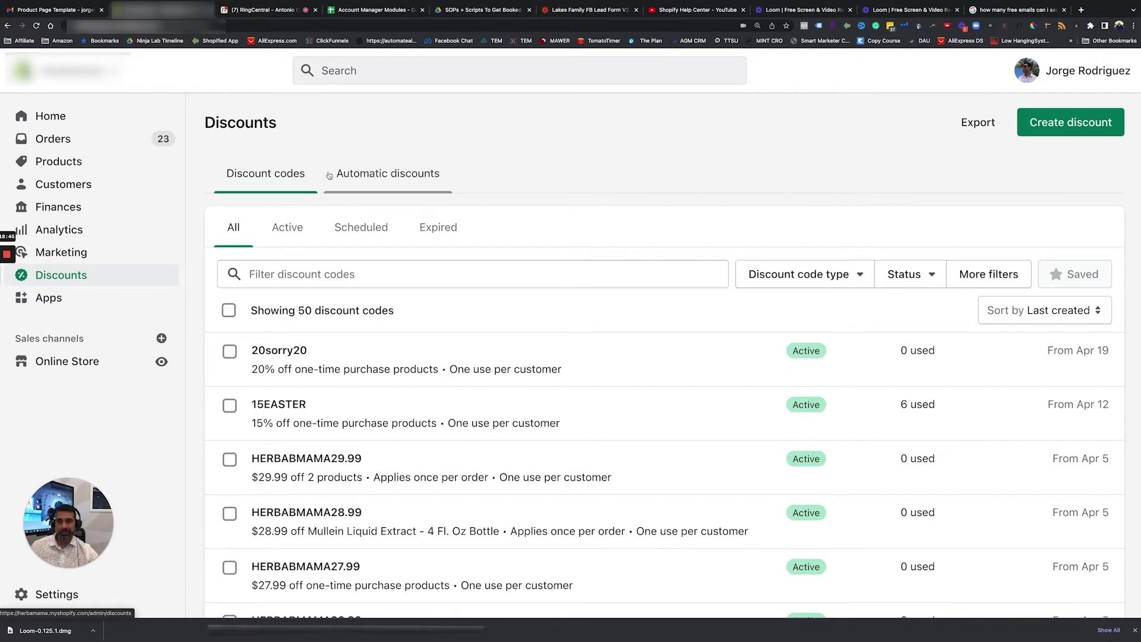
left_click(415, 177)
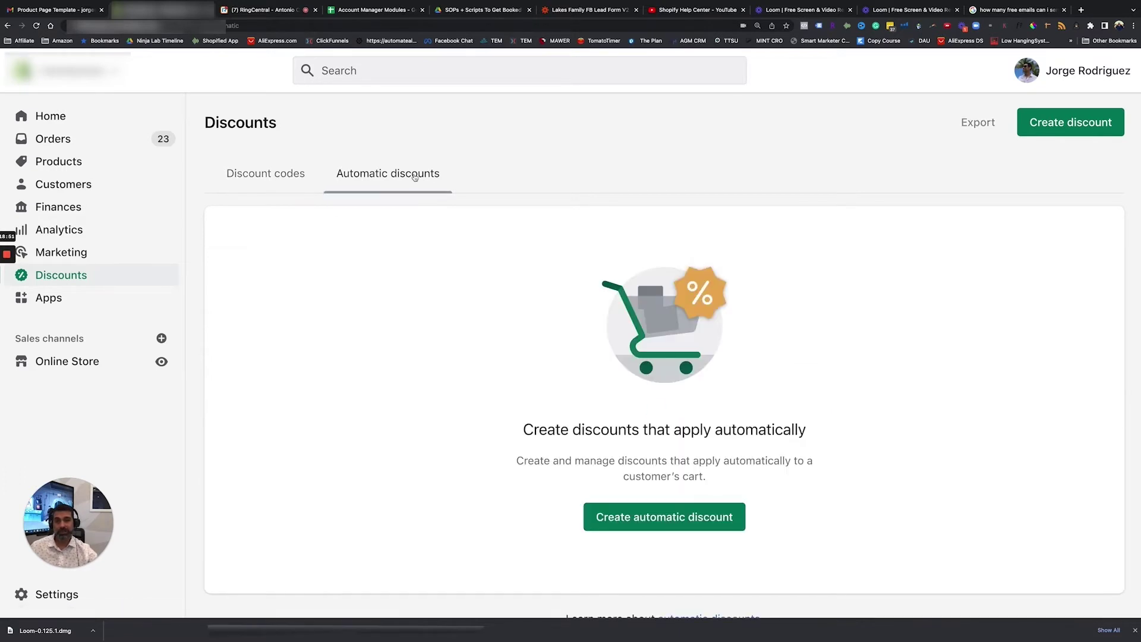
left_click(657, 529)
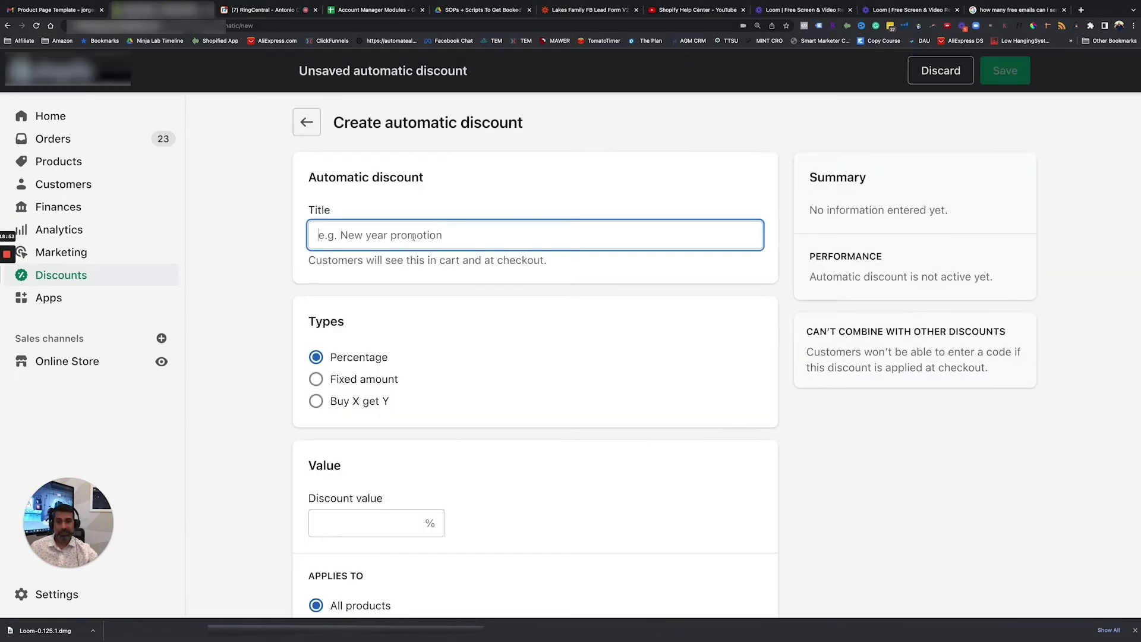
type("test")
key("Tab")
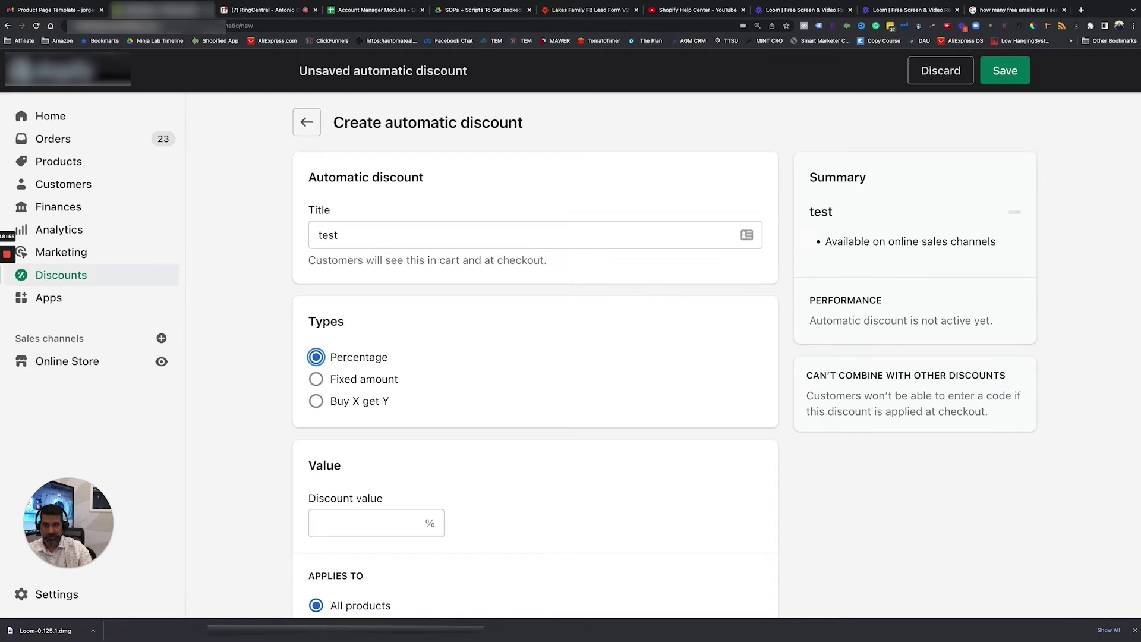
left_click(335, 526)
type("10")
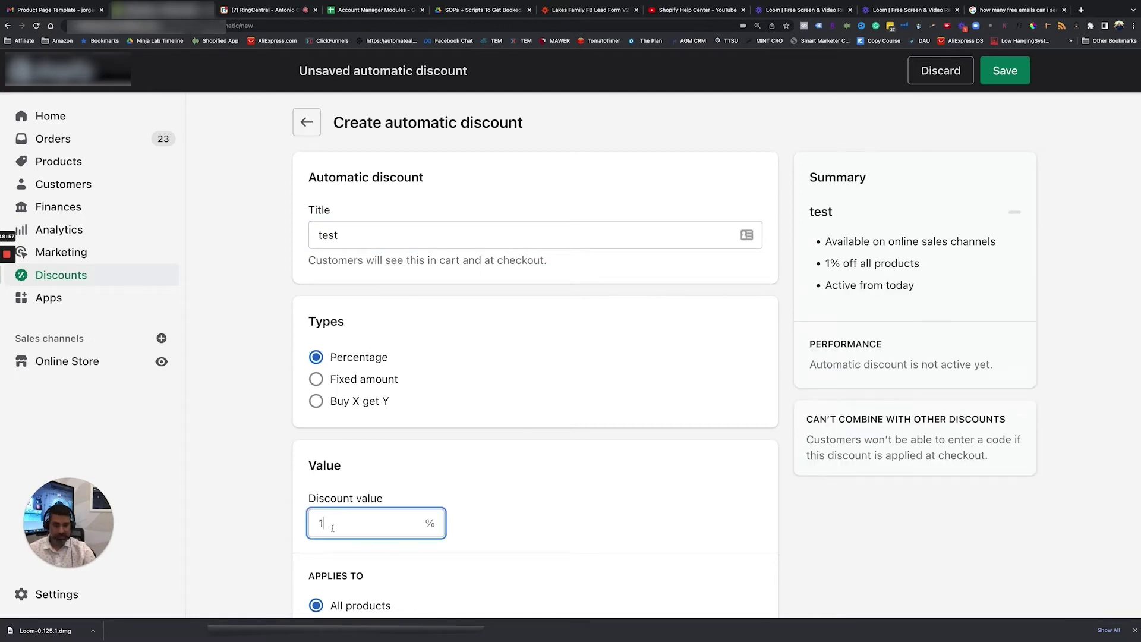
left_click(258, 541)
Step: Limit the discount to specific products and add Adrenal Support Liquid Extract - 2 Fl. Oz Bottle
scroll(258, 541, "down", 3)
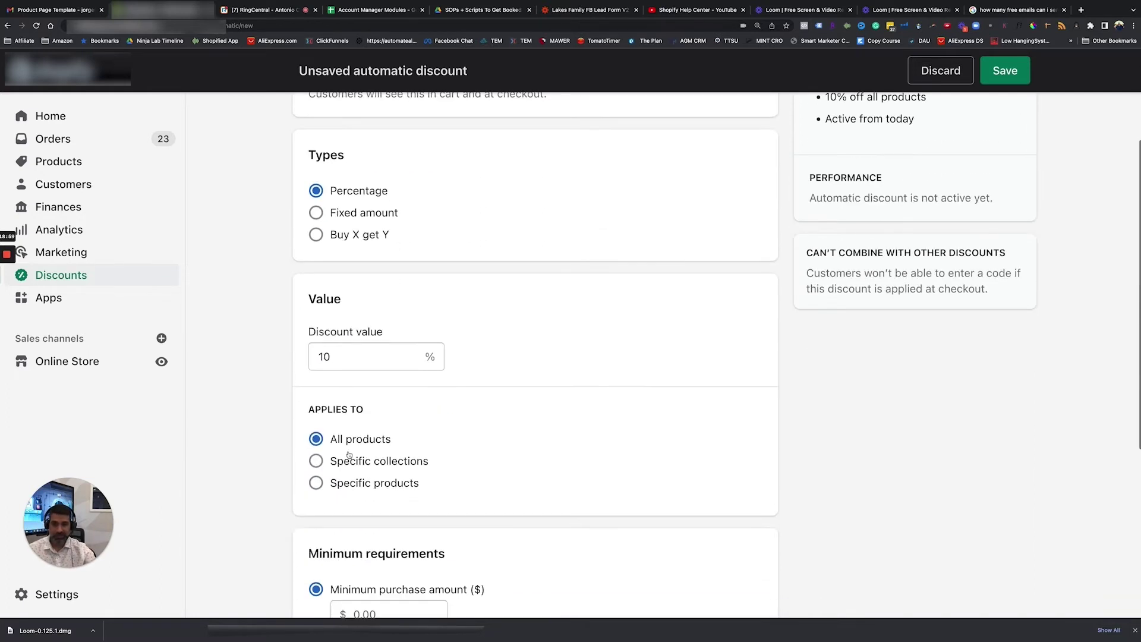
left_click(353, 488)
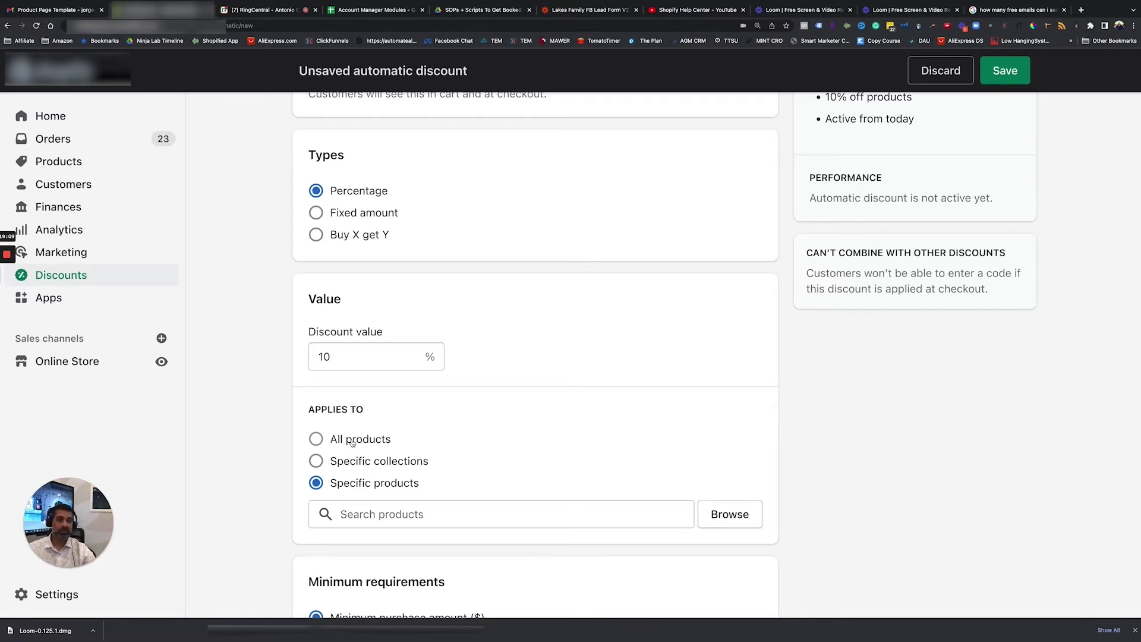
left_click(365, 515)
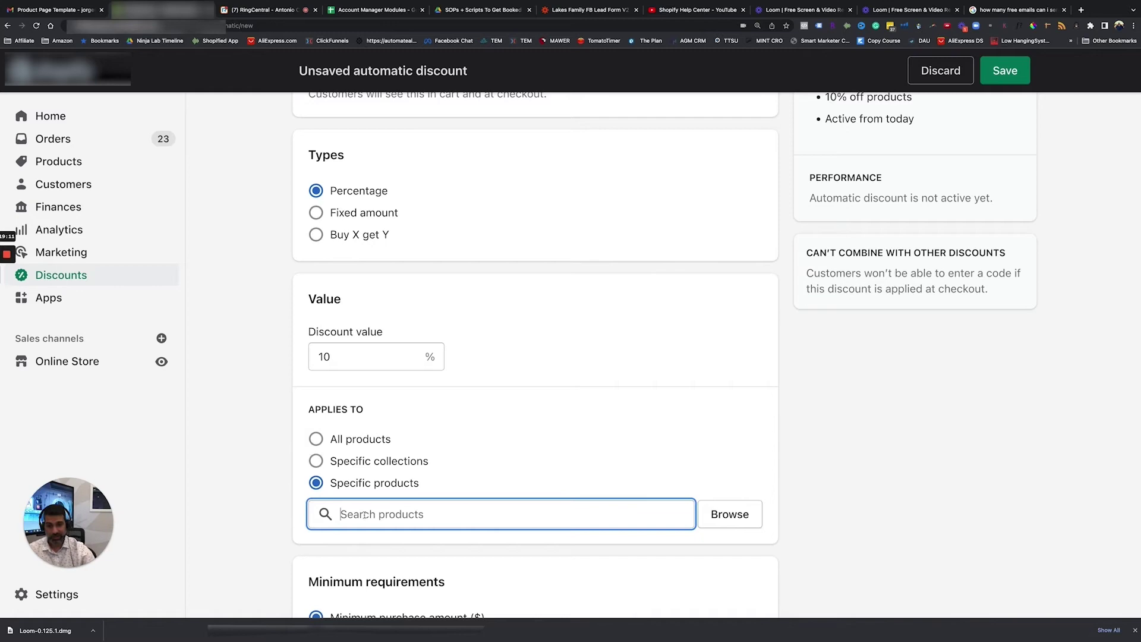
left_click(730, 515)
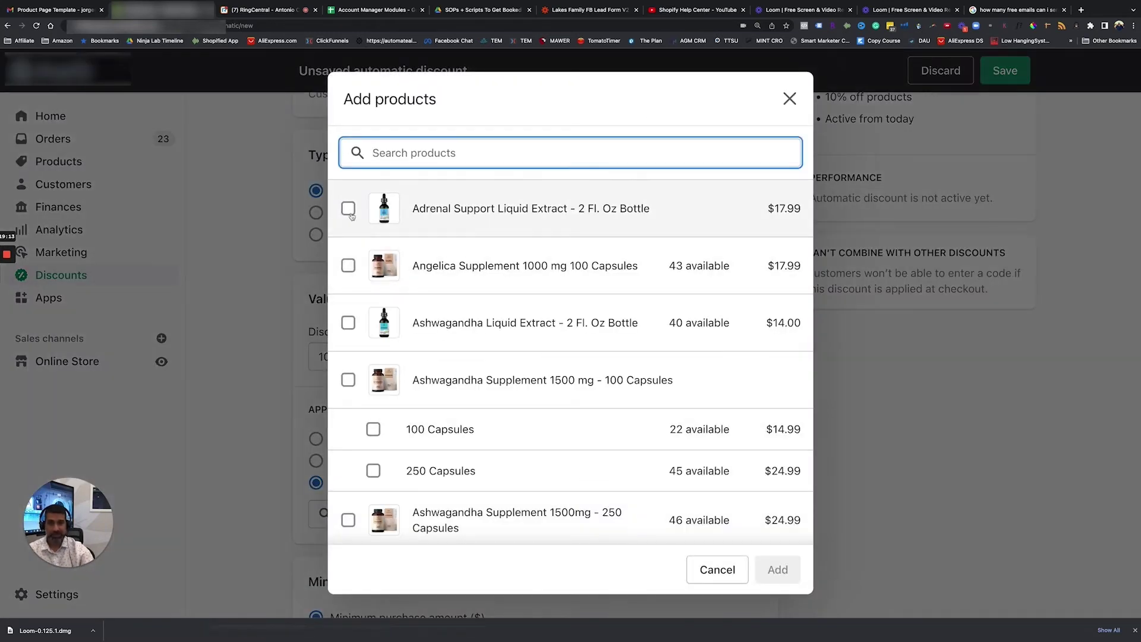
left_click(350, 211)
left_click(778, 569)
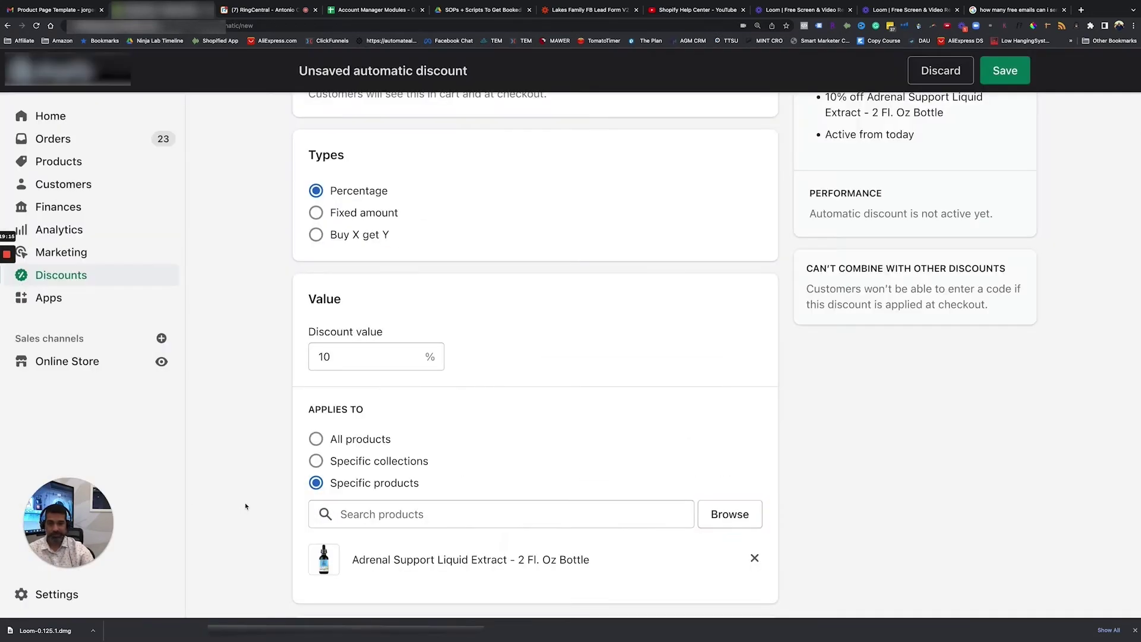
Step: Set the discount's minimum purchase amount requirement to $0.00
scroll(245, 506, "down", 1)
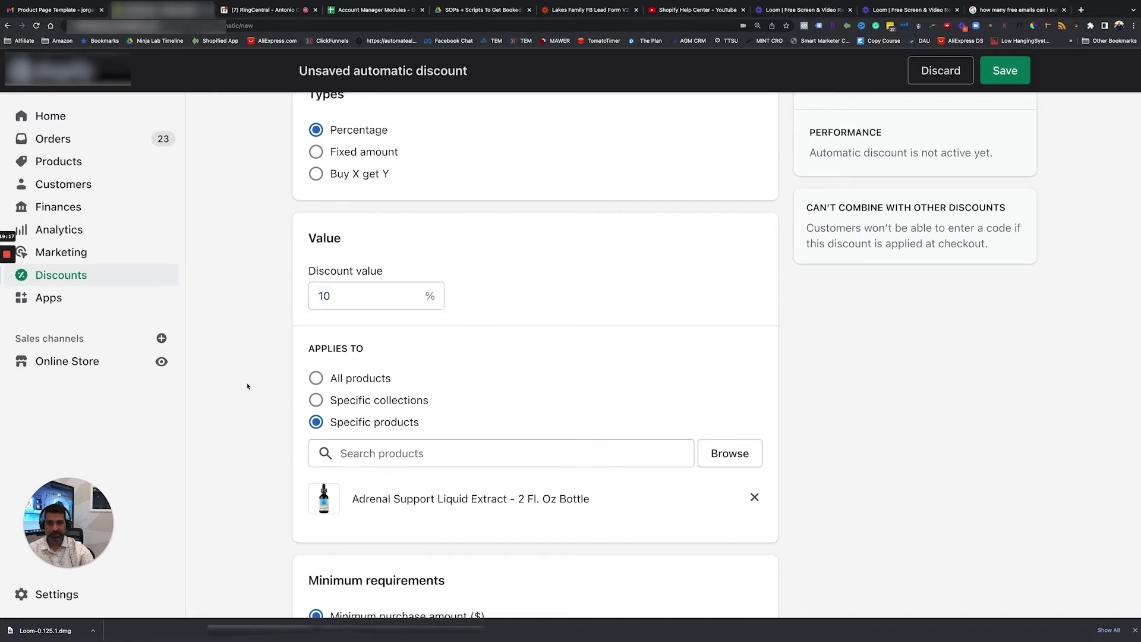
scroll(248, 386, "down", 4)
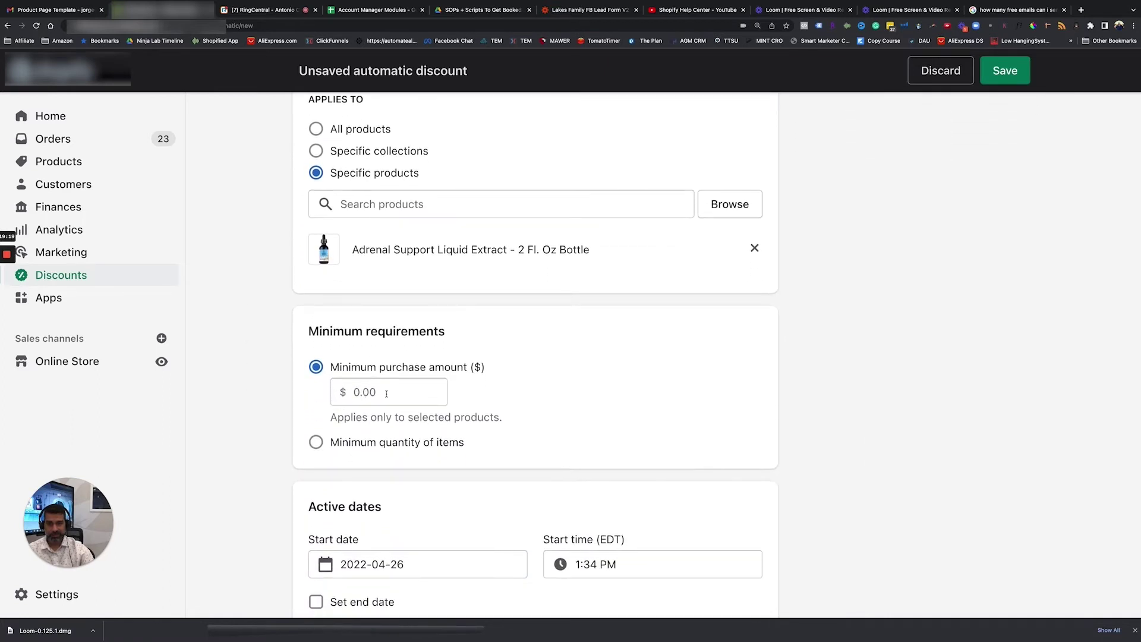
left_click(355, 392)
type("0")
left_click(280, 433)
key("ctrl+a")
left_click(280, 433)
Step: Enable an end date for the discount and set it to 2022-04-27
scroll(395, 469, "down", 2)
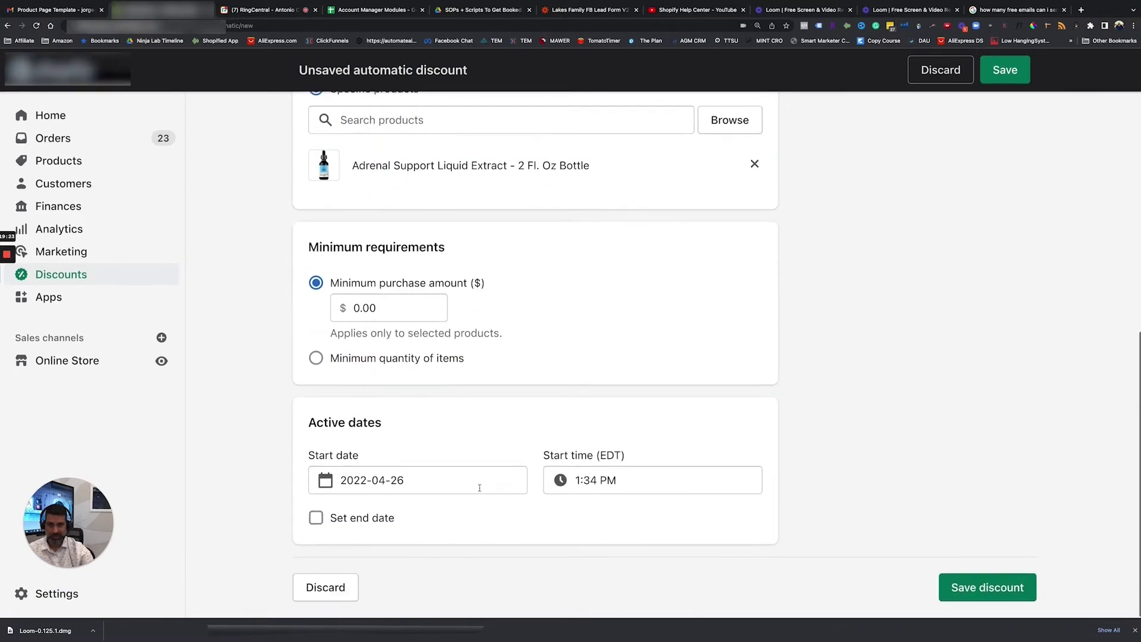
left_click(376, 518)
left_click(400, 574)
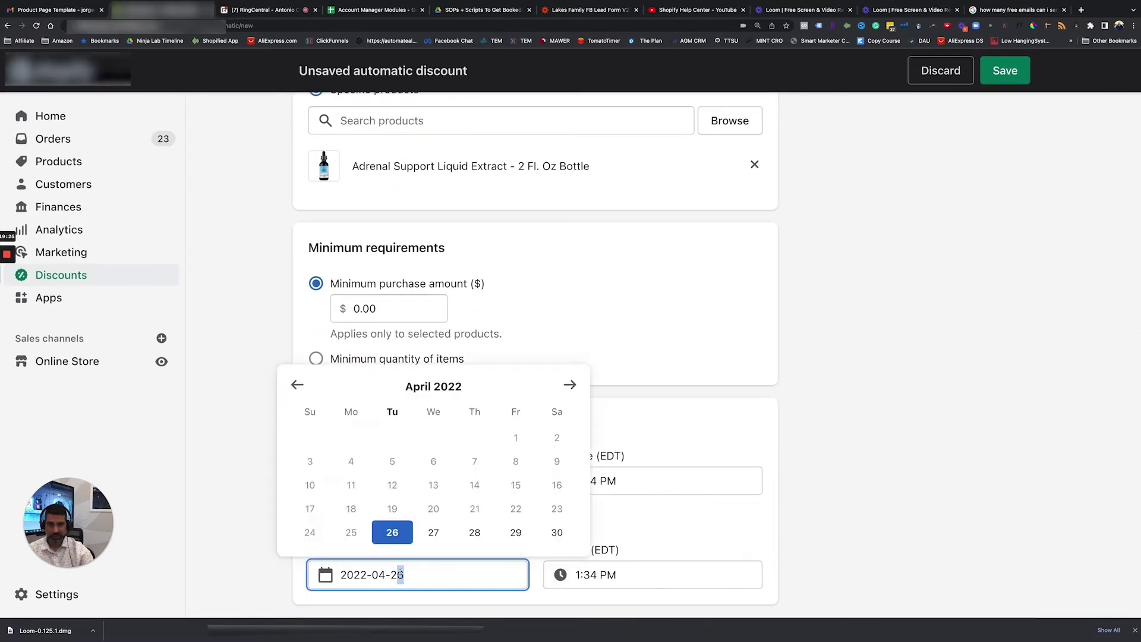
left_click(417, 540)
scroll(269, 555, "down", 2)
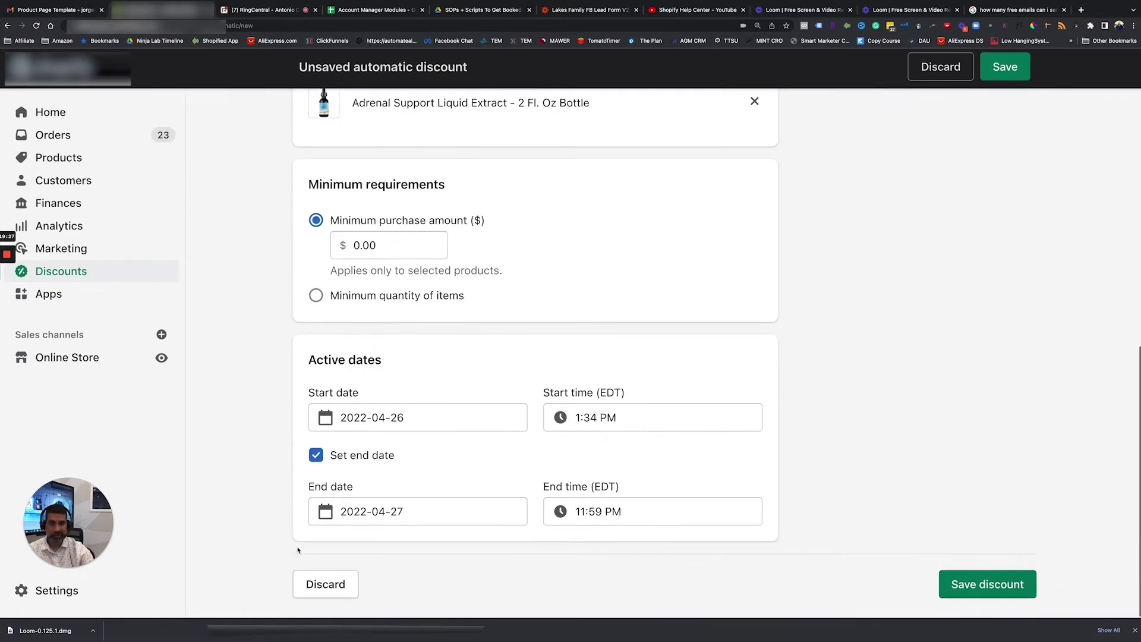
Step: Review the discount summary and make the discount apply to all products
scroll(847, 463, "up", 10)
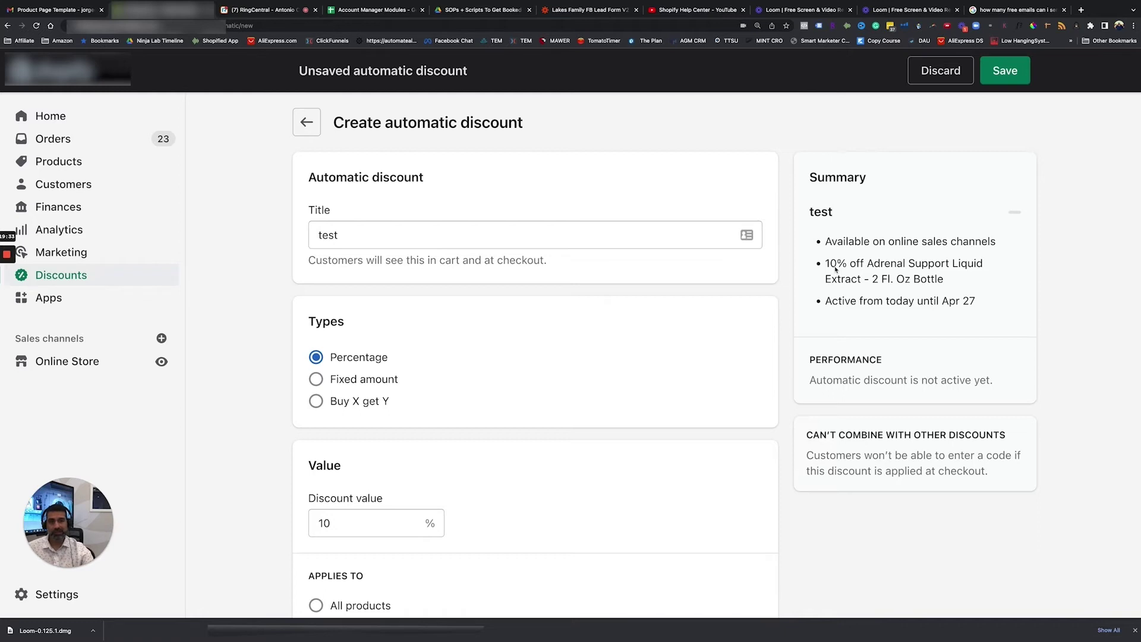
scroll(573, 467, "down", 5)
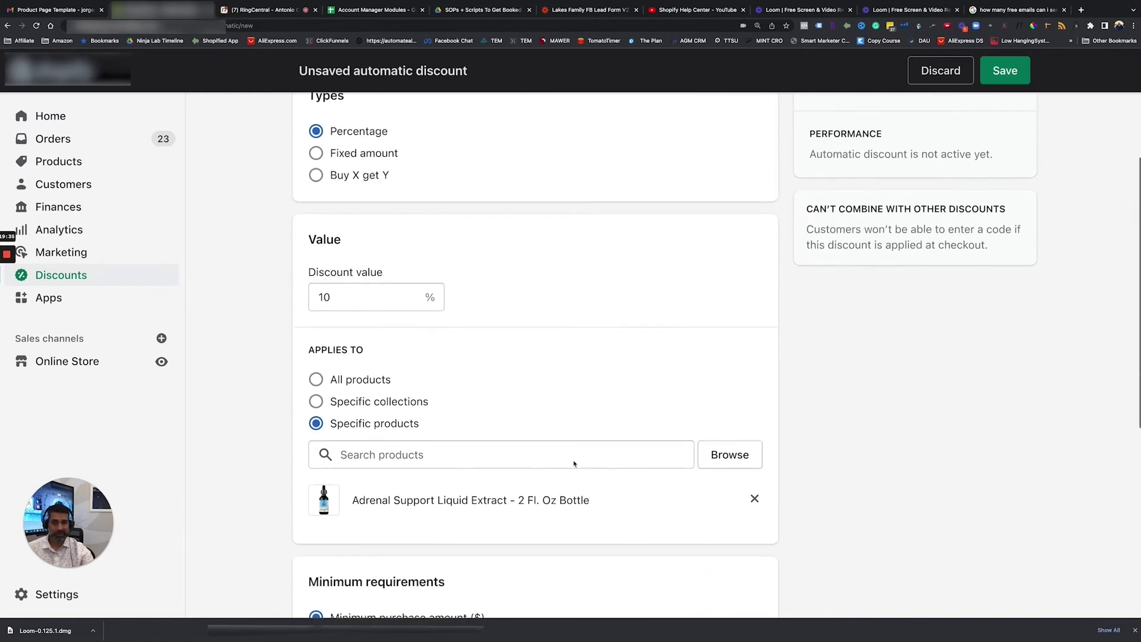
left_click_drag(394, 443, 579, 445)
left_click(351, 322)
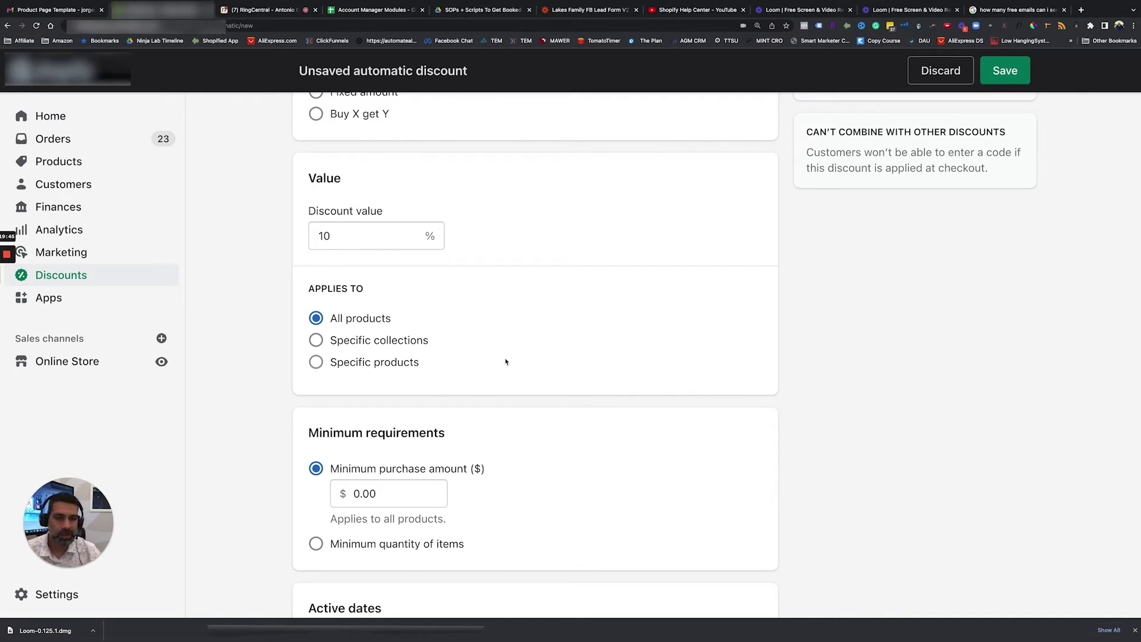
Step: Change the automatic discount's type to Buy X get Y and look over its customer buys and customer gets options
scroll(439, 466, "down", 5)
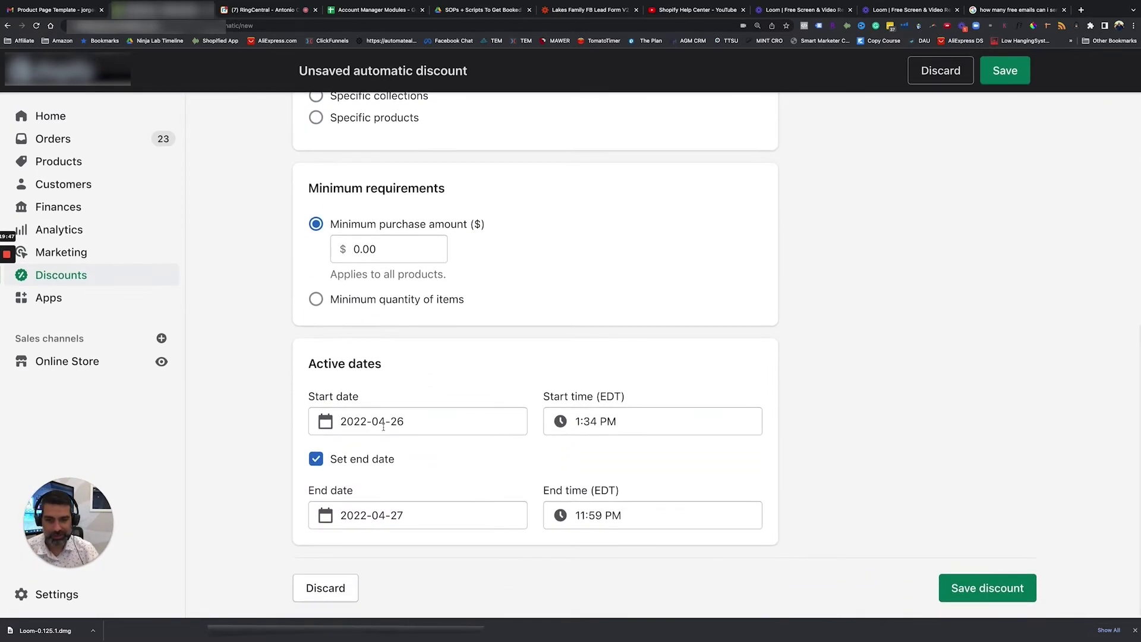
scroll(383, 427, "up", 3)
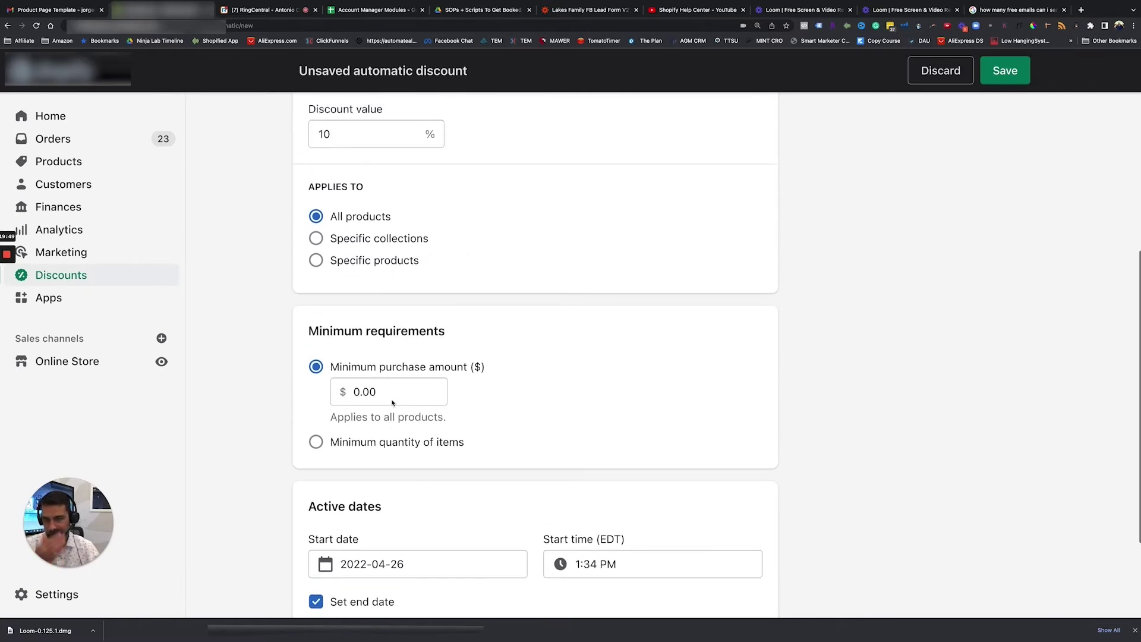
scroll(380, 380, "up", 6)
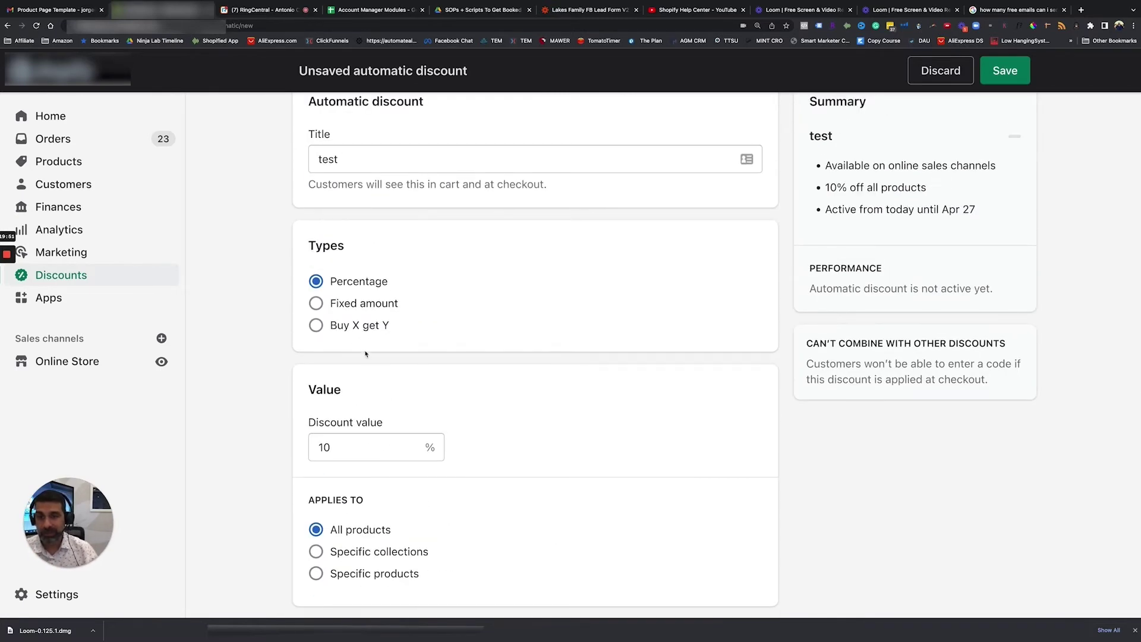
left_click(337, 332)
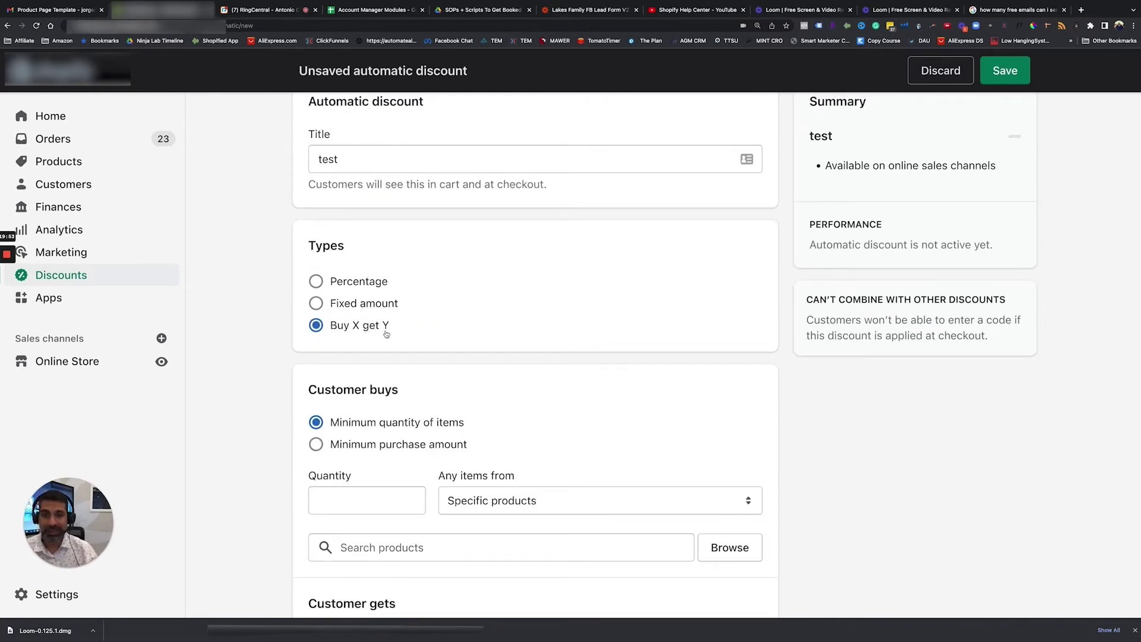
scroll(497, 462, "down", 2)
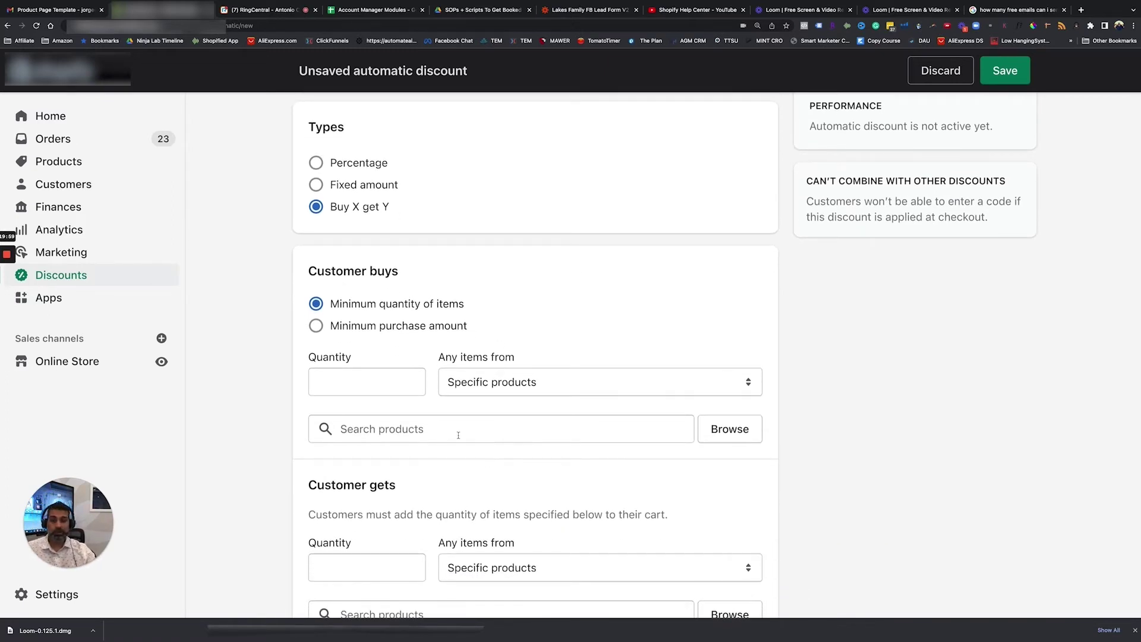
left_click_drag(331, 207, 443, 217)
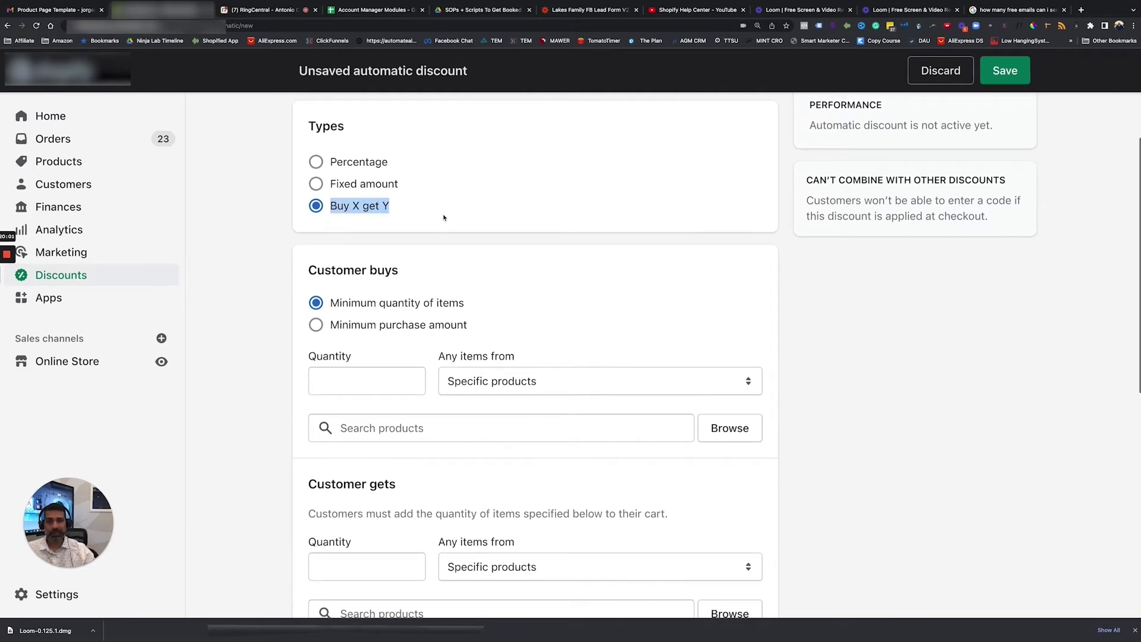
Step: Look over the remaining Buy X get Y options and leave the automatic discount form, discarding its unsaved changes
left_click(256, 508)
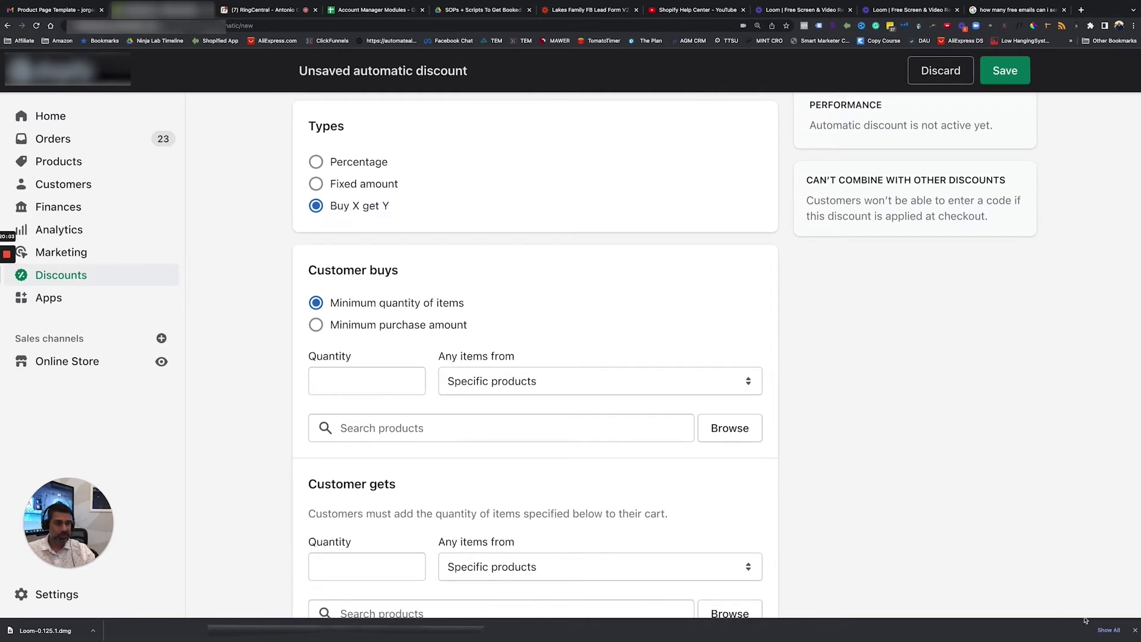
scroll(469, 517, "down", 5)
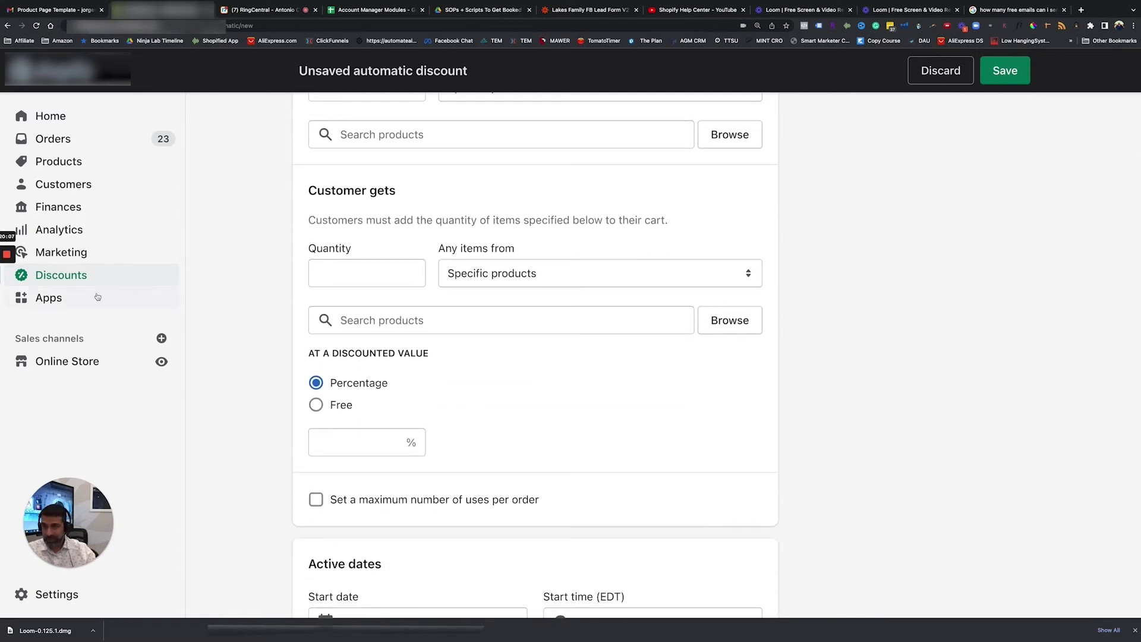
scroll(256, 279, "up", 5)
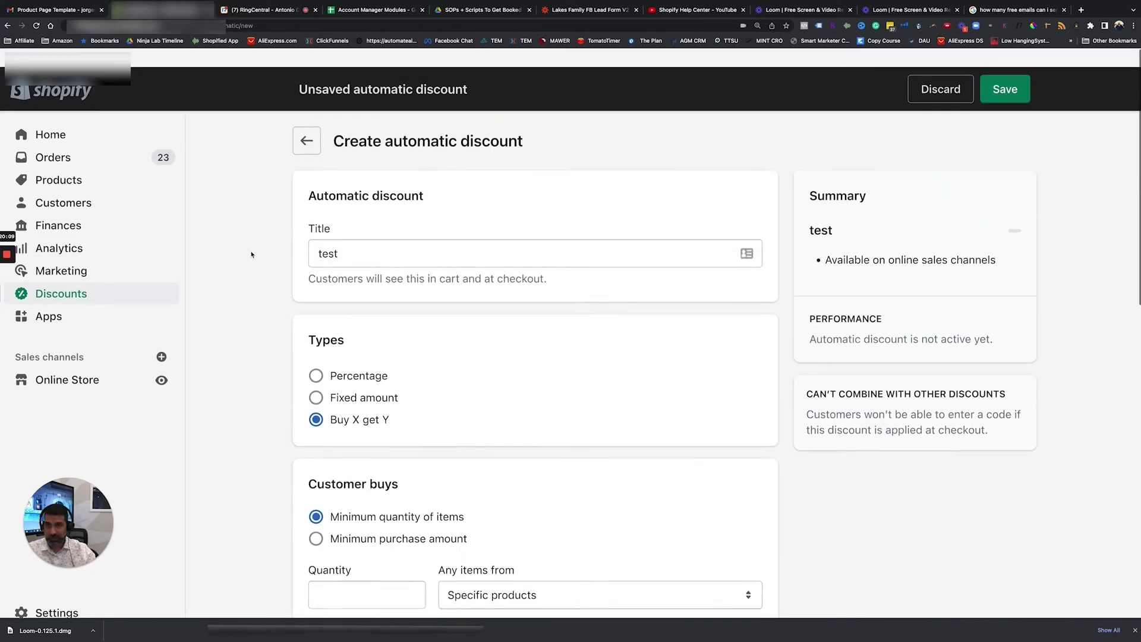
left_click(306, 123)
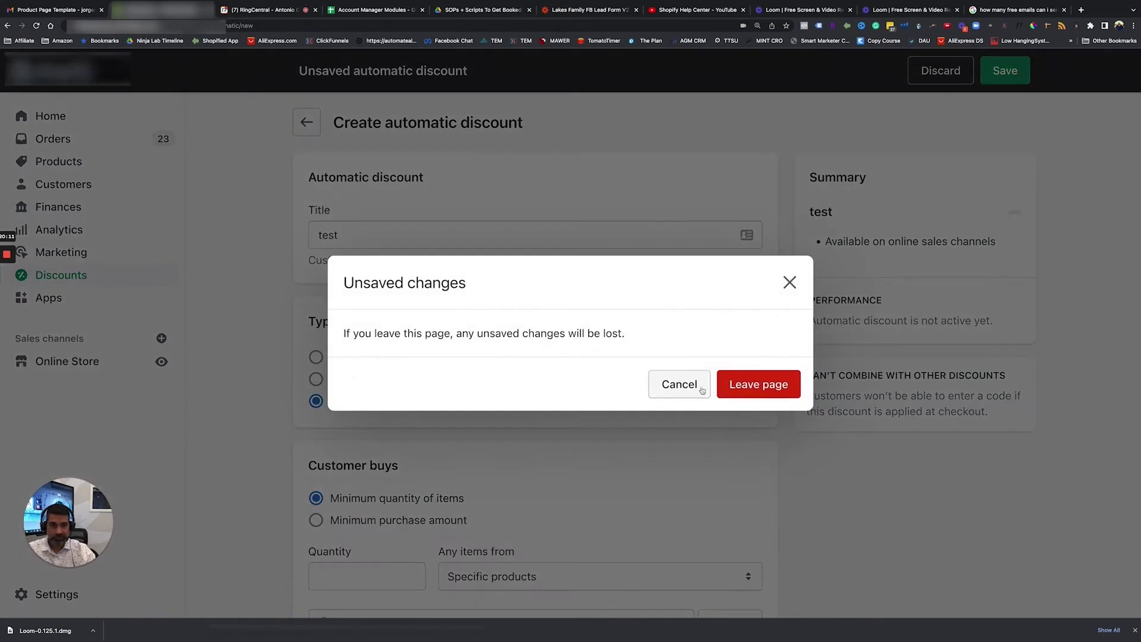
left_click(742, 389)
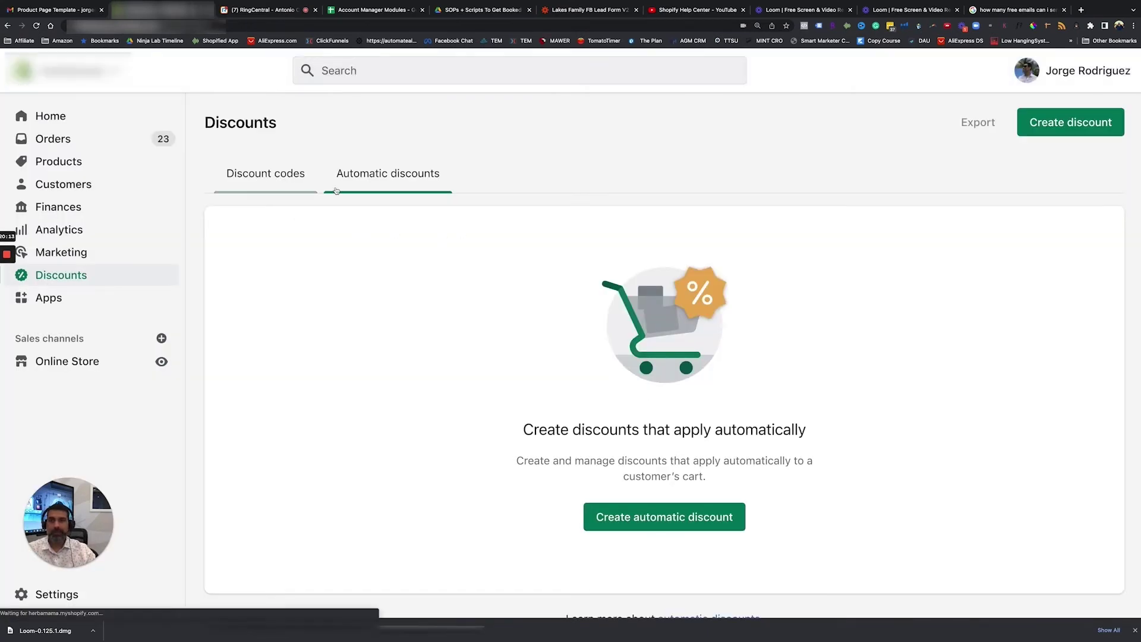
Step: Create a new discount code from the discount codes list and enter MOTHER10 as its code
left_click(291, 178)
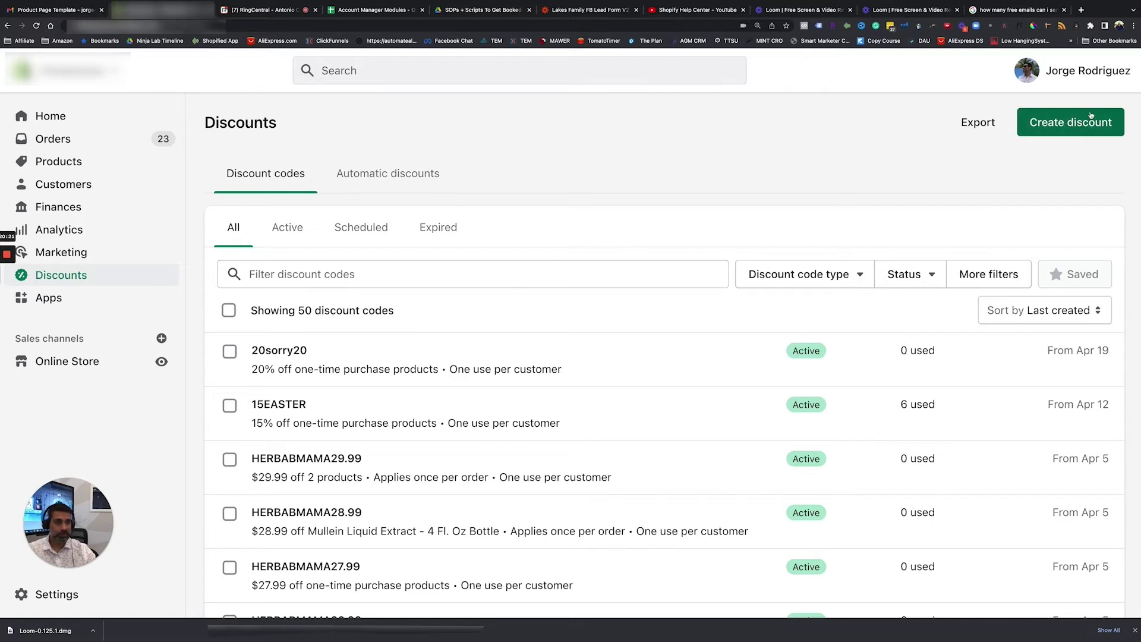
left_click(1084, 131)
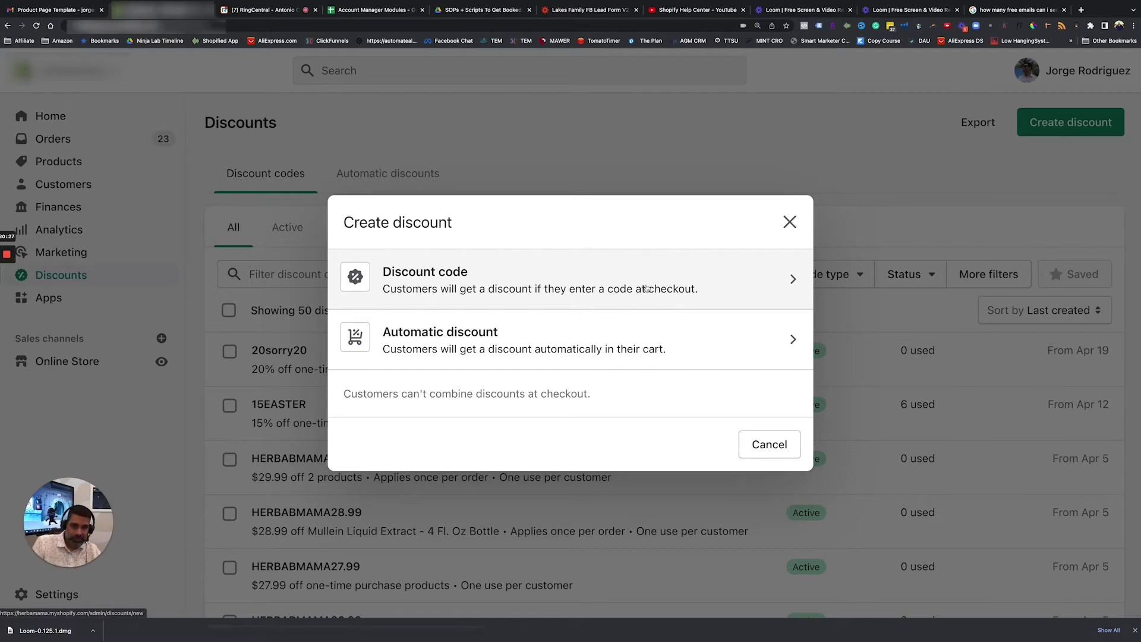
left_click(596, 292)
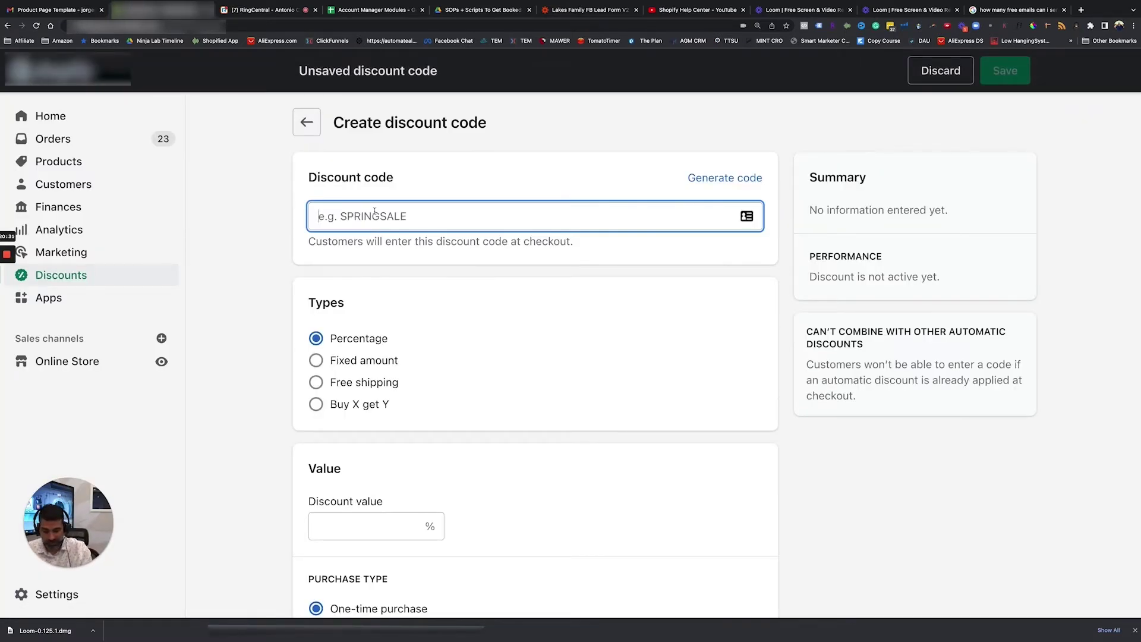
type("MAY")
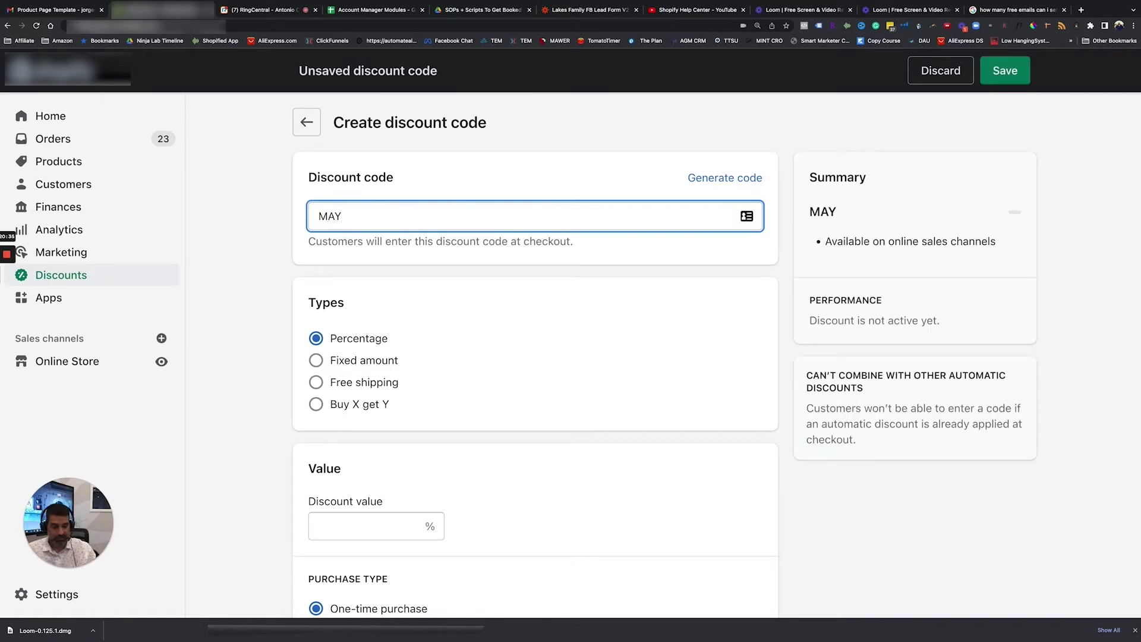
type("10")
key("BackSpace")
key("BackSpace")
key("BackSpace")
key("BackSpace")
type("THER10")
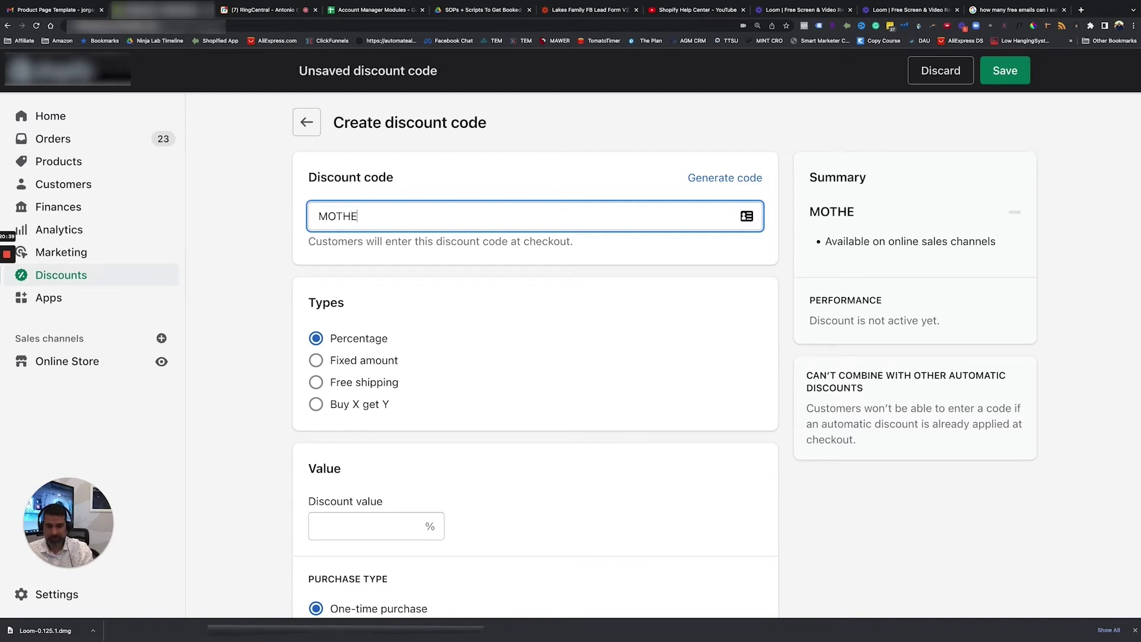
left_click(248, 321)
Step: Set the percentage value of the MOTHER10 discount to 10%
scroll(363, 344, "down", 2)
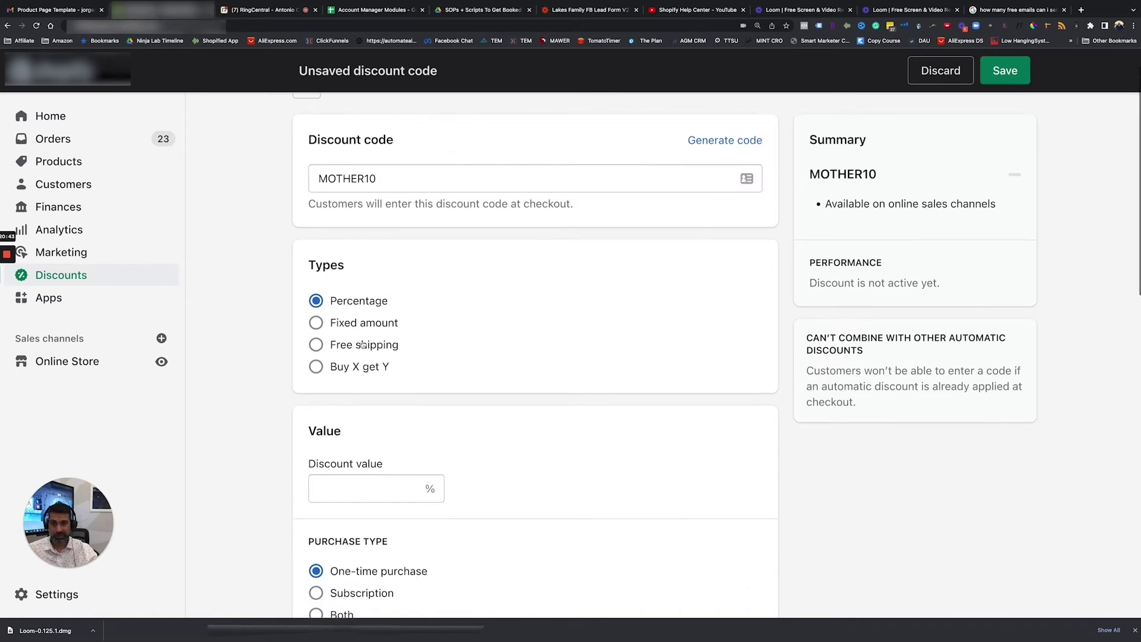
left_click(351, 462)
type("10")
left_click(389, 477)
Step: Examine the discount code's purchase type, applicable products, minimum requirements, customer eligibility and usage limit options
scroll(390, 478, "down", 2)
left_click_drag(351, 478, 446, 479)
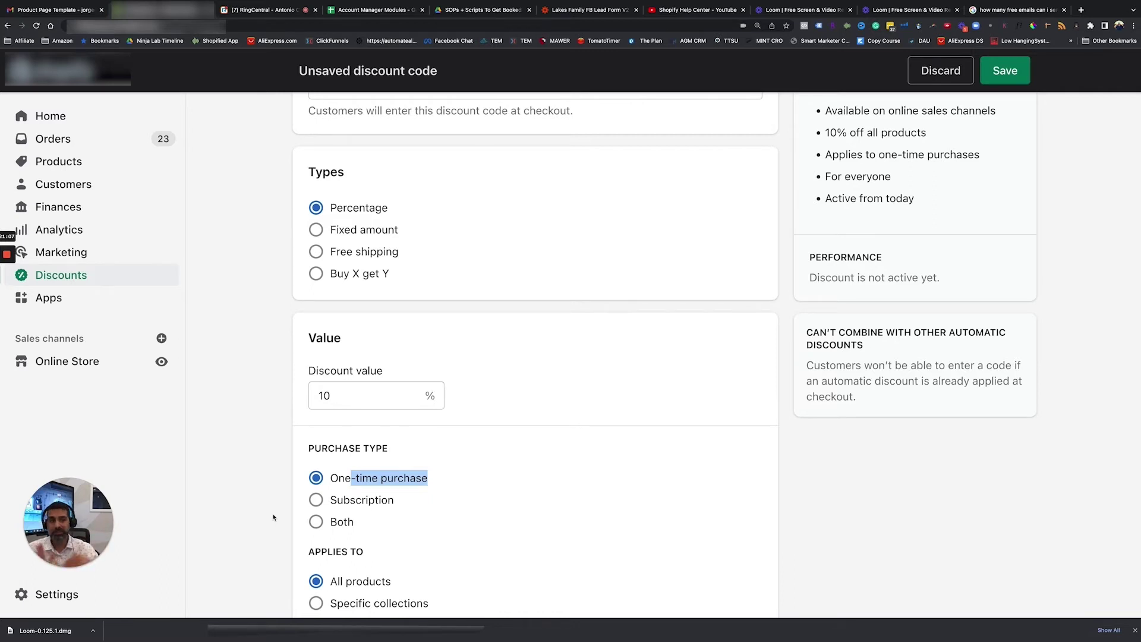
left_click(328, 405)
left_click(261, 407)
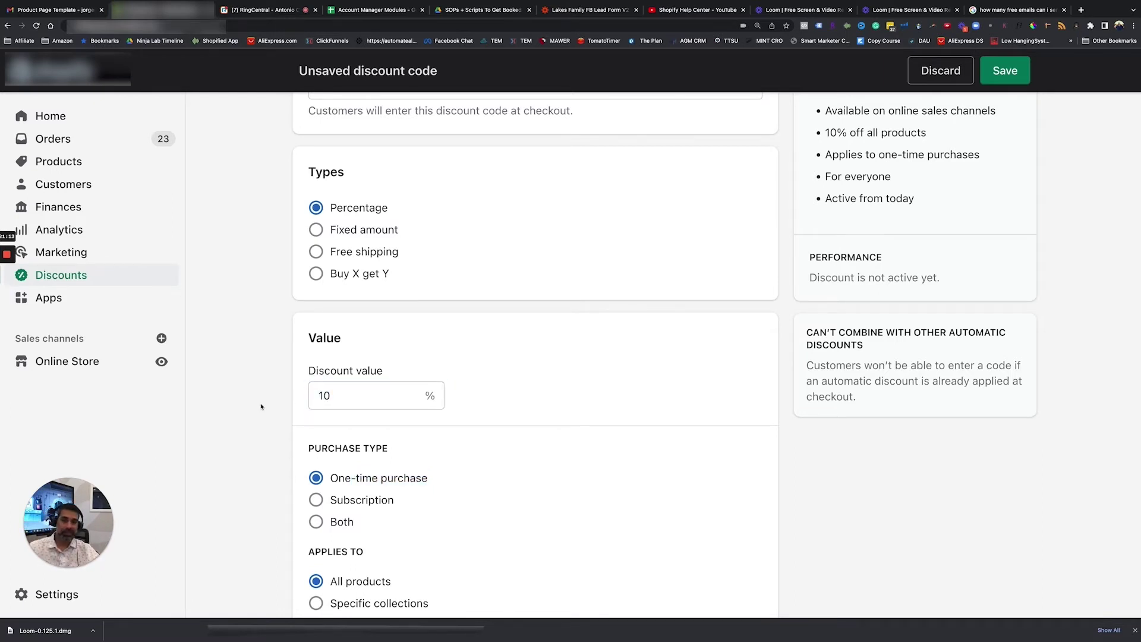
left_click(342, 397)
left_click(268, 436)
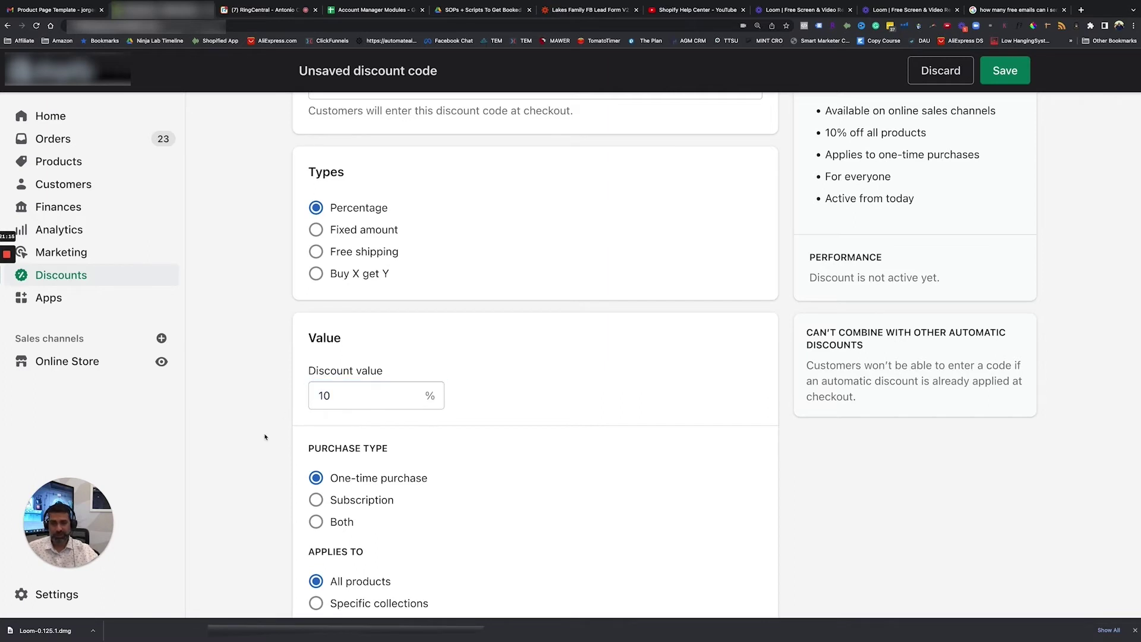
scroll(266, 437, "down", 3)
scroll(273, 437, "down", 1)
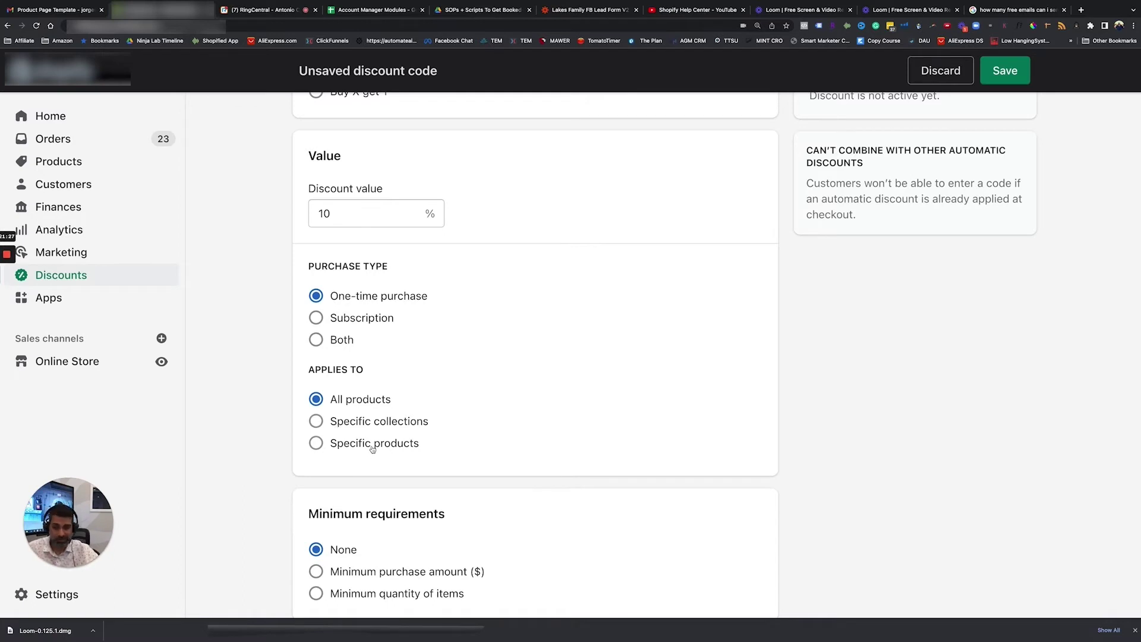
scroll(373, 449, "down", 5)
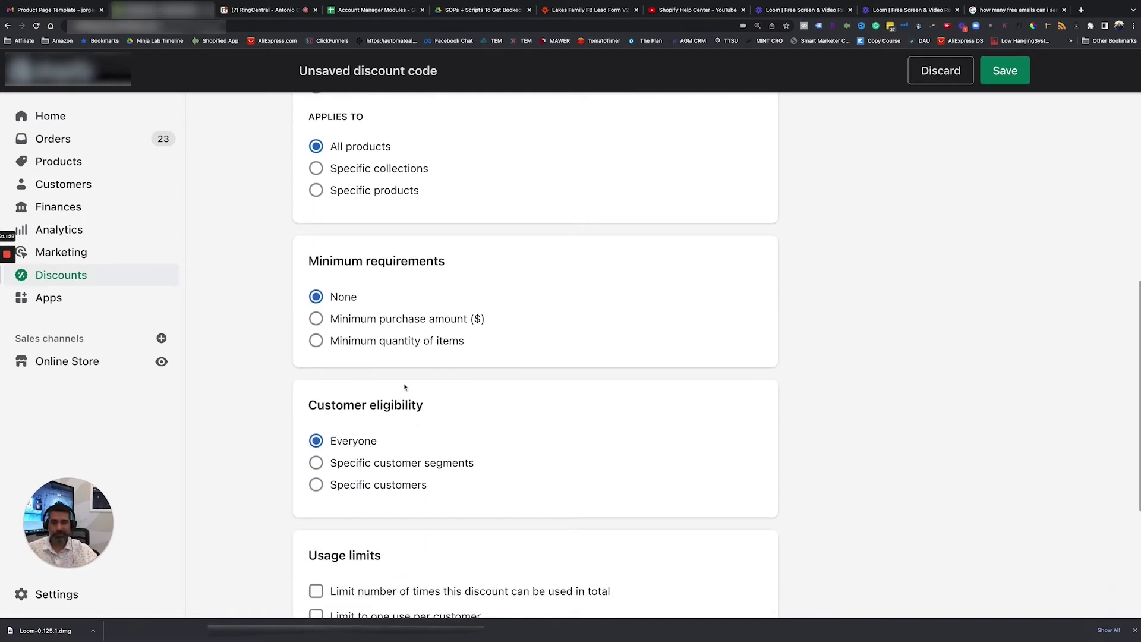
scroll(330, 398, "down", 2)
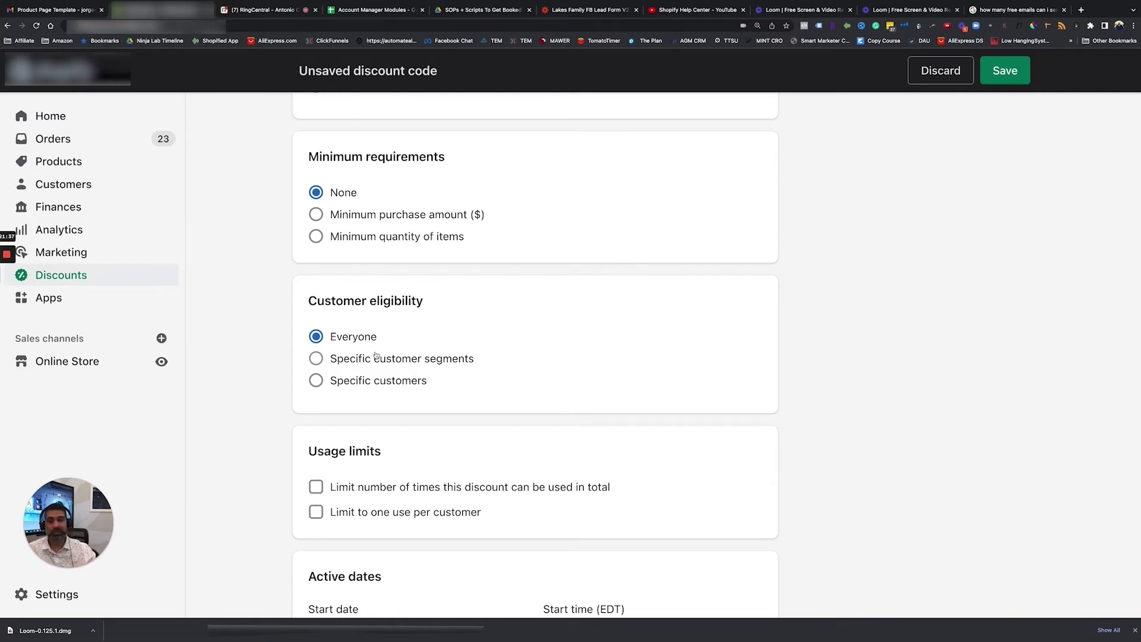
scroll(317, 470, "down", 3)
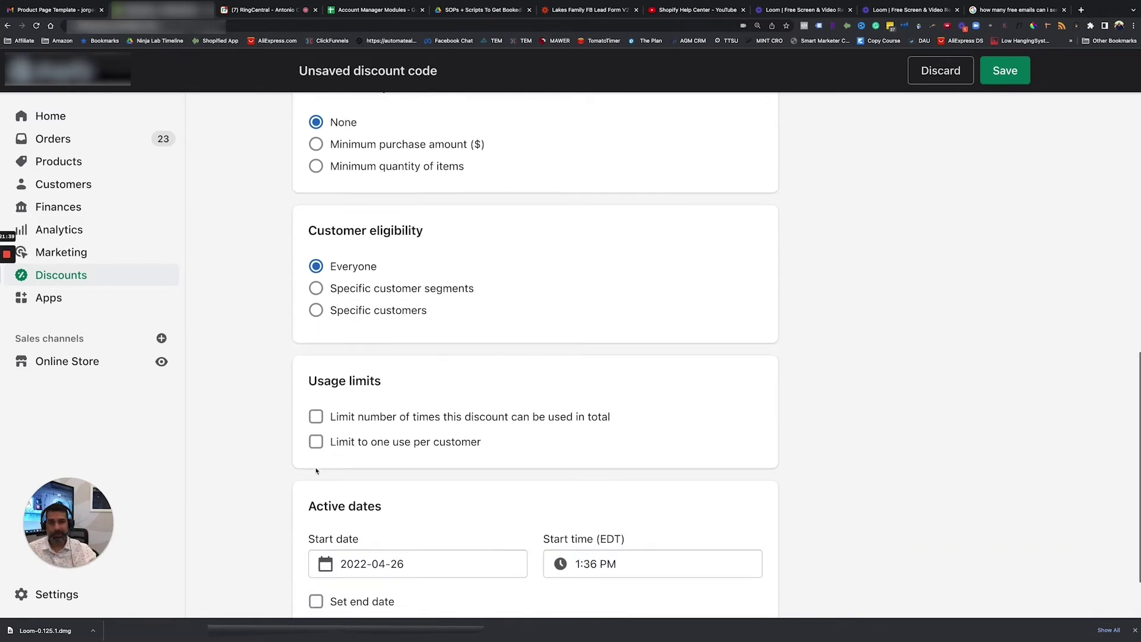
Step: Try limiting the discount code's total number of uses to 100, and remove that limit again
left_click(315, 334)
left_click(374, 358)
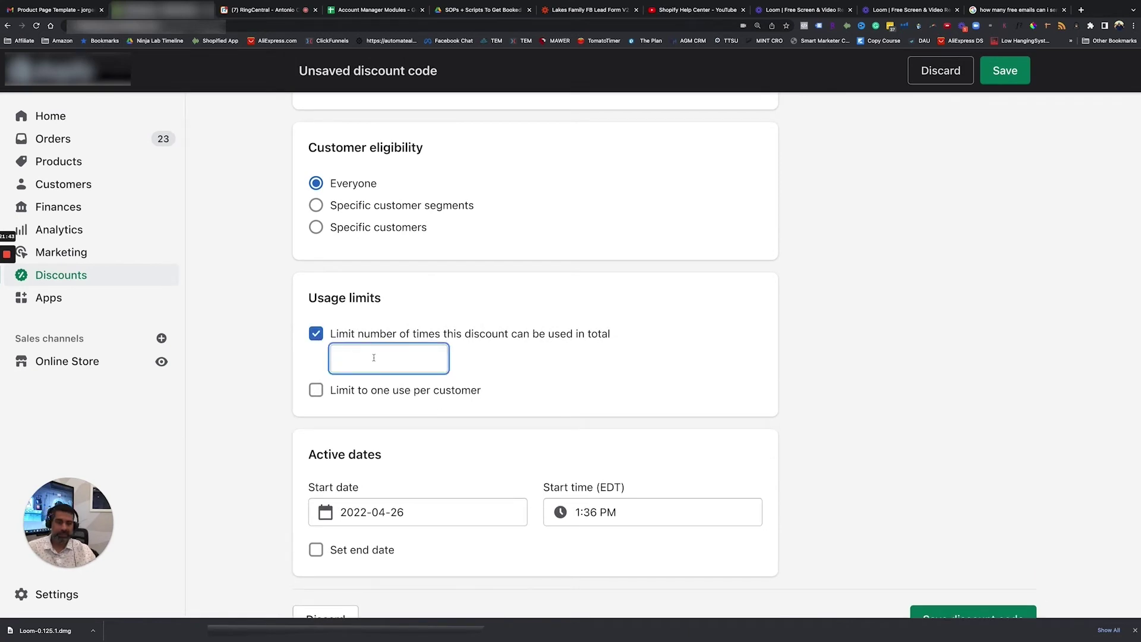
type("100")
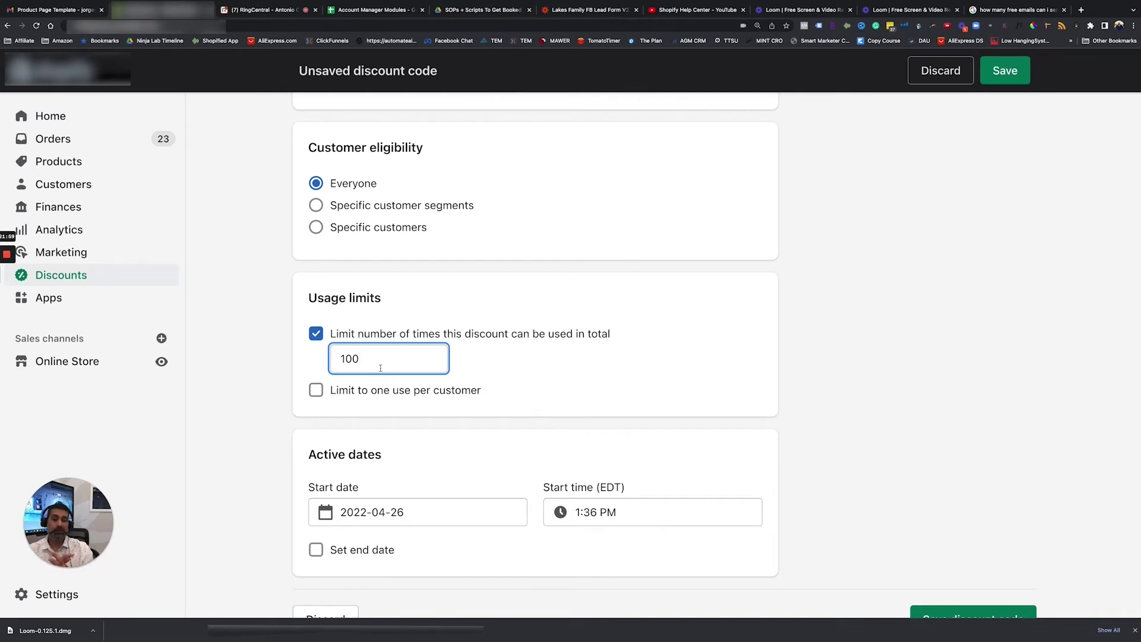
left_click(316, 333)
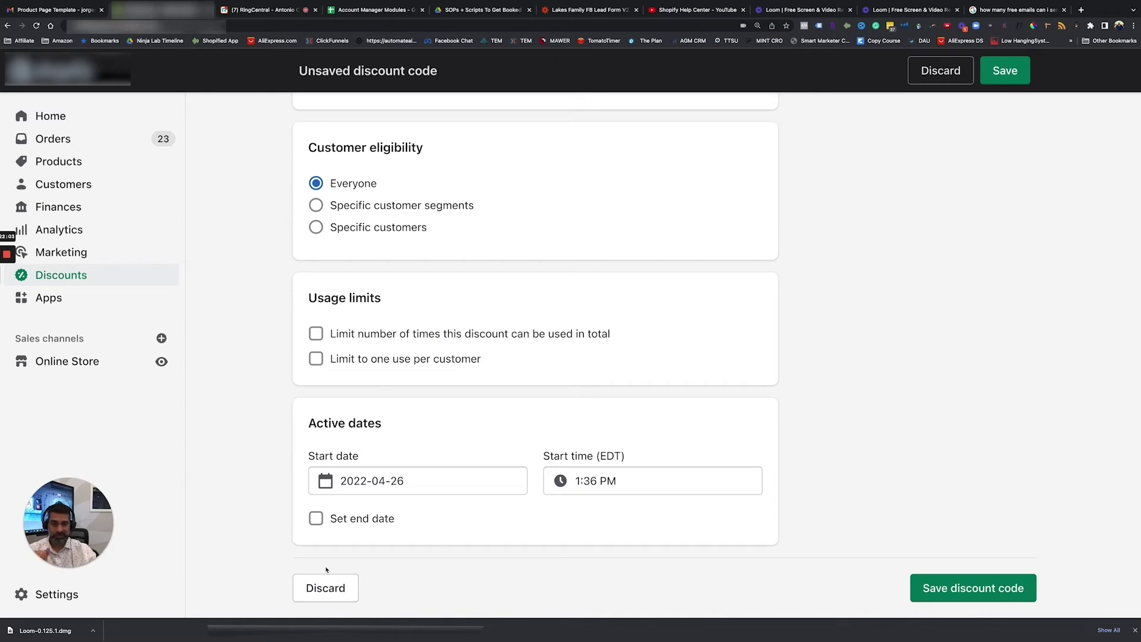
Step: Review the MOTHER10 discount form from summary to active dates and discard the unsaved discount code
scroll(358, 364, "up", 15)
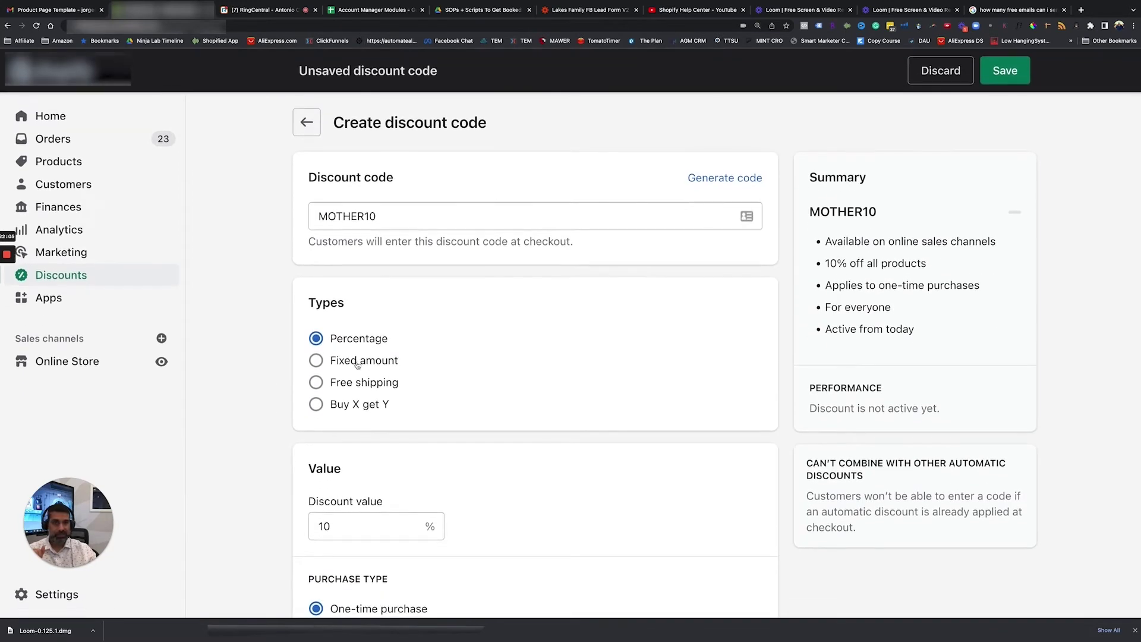
scroll(468, 432, "down", 15)
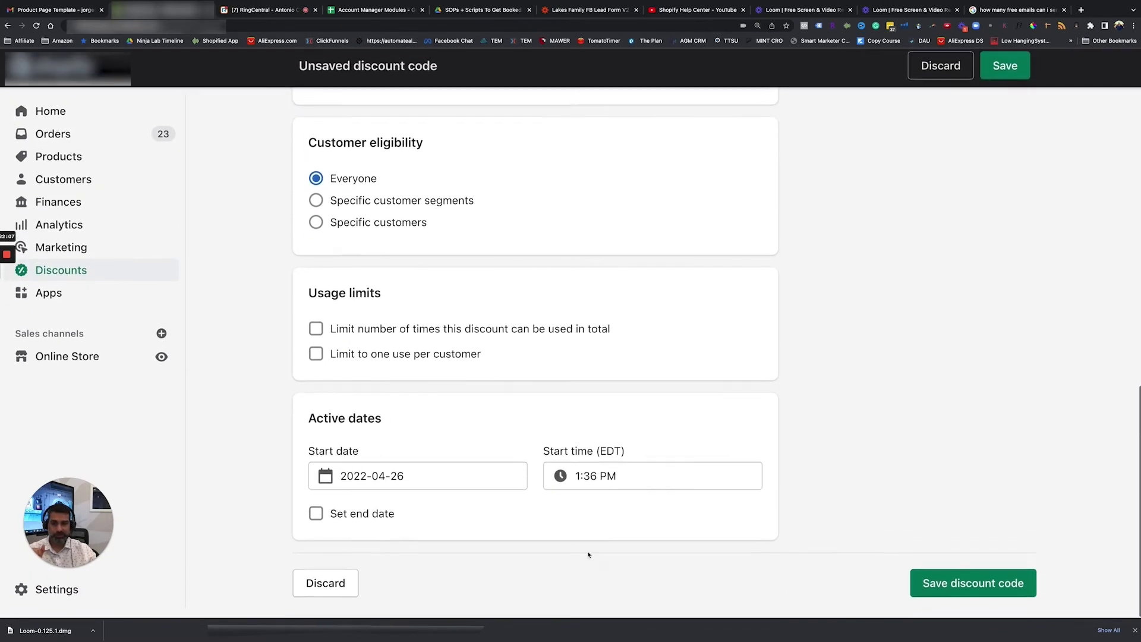
left_click(315, 588)
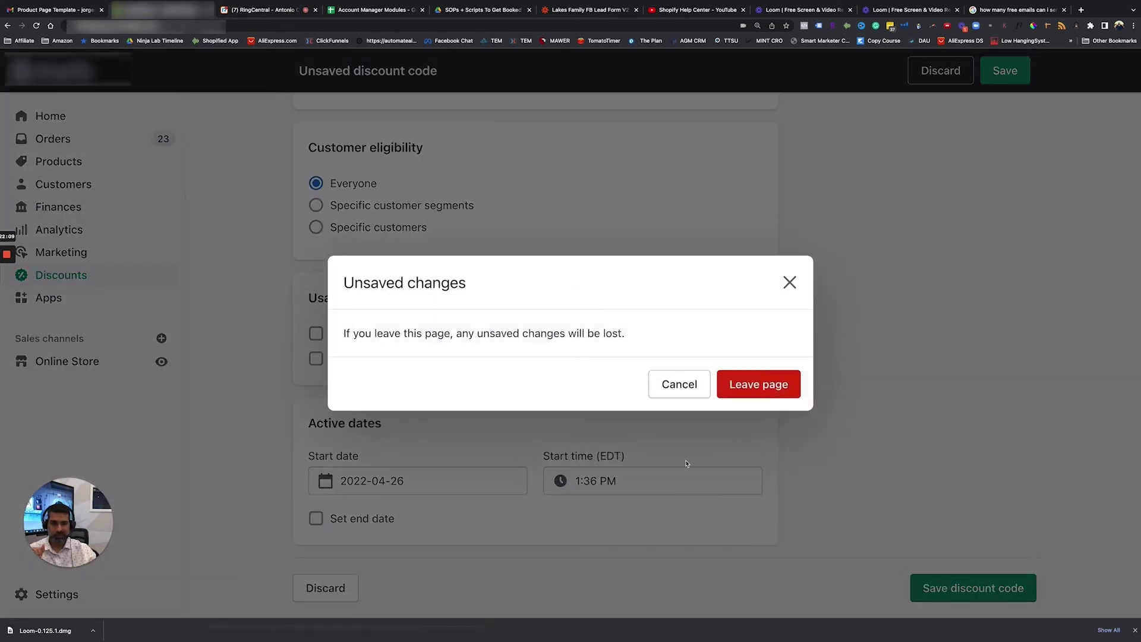
left_click(740, 386)
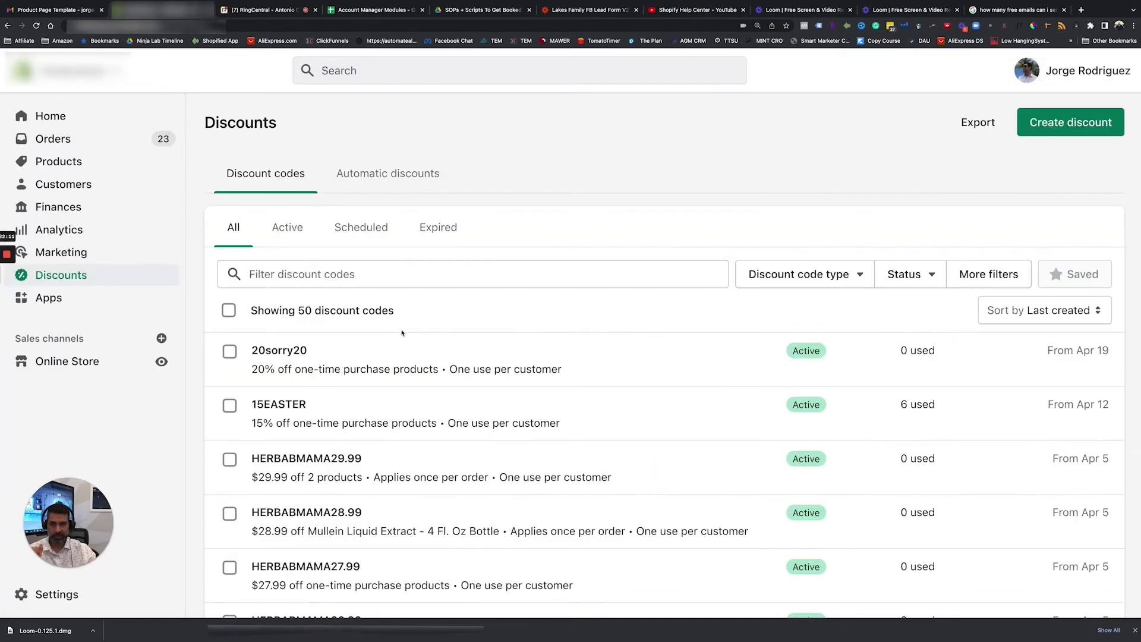
Step: Open the 20sorry20 discount, examine its shareable link and sharing instructions, and return to the discounts list
left_click(297, 353)
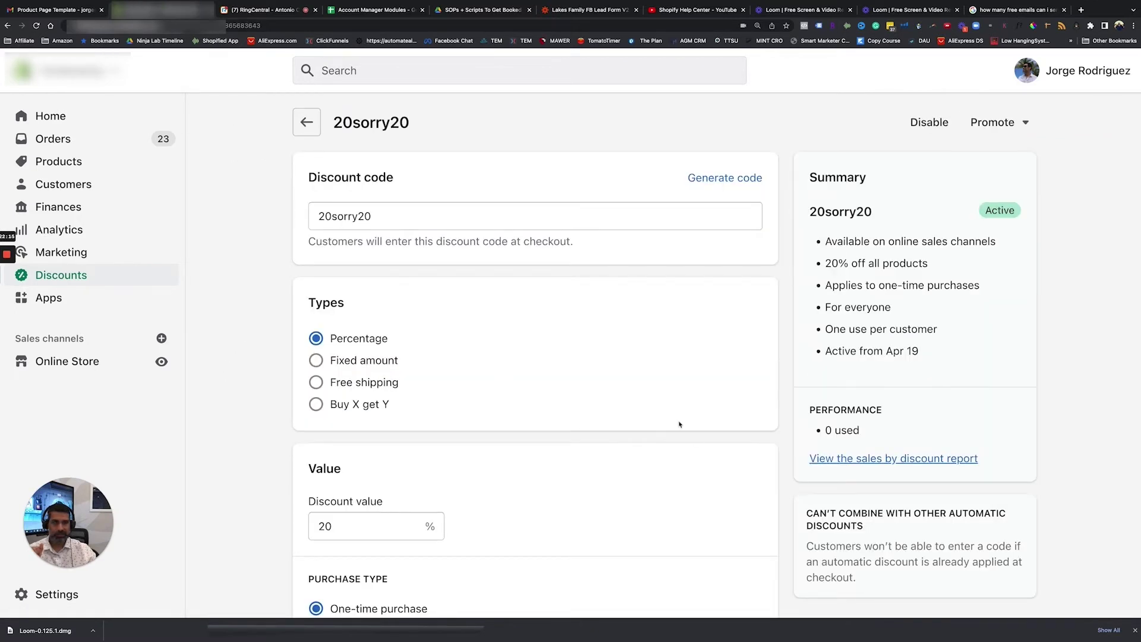
left_click(1026, 123)
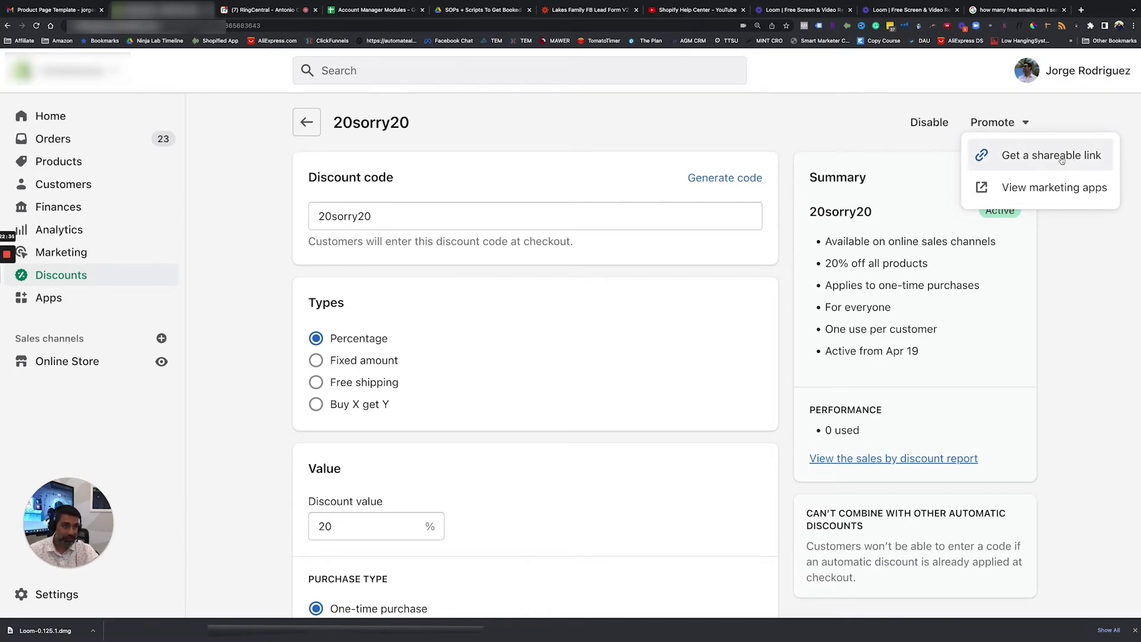
left_click(1062, 159)
left_click_drag(366, 306, 715, 307)
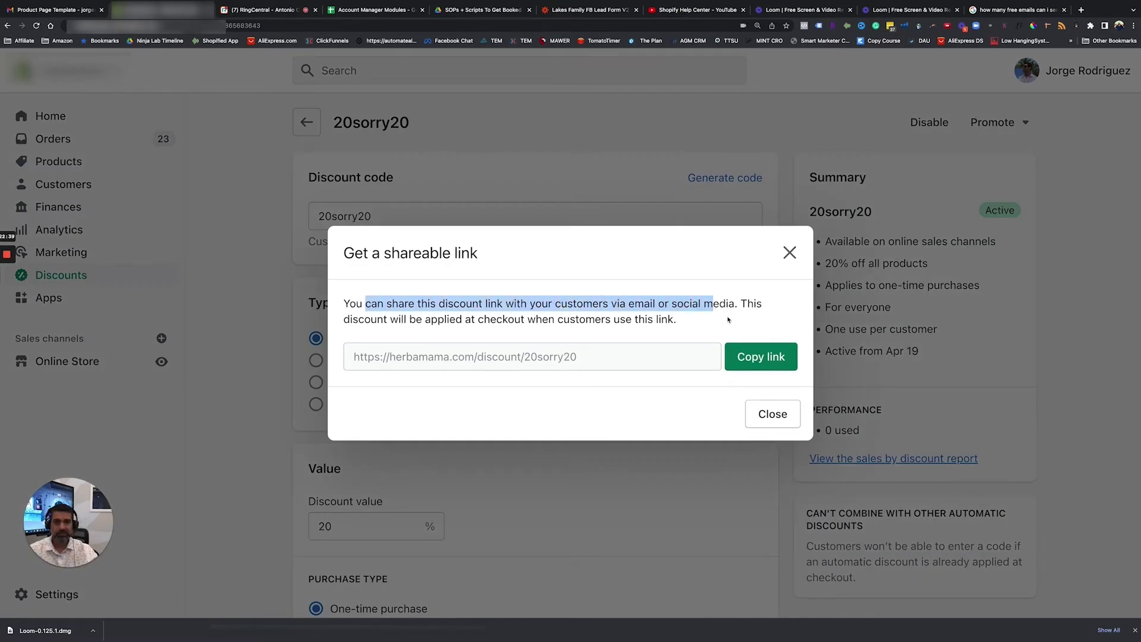
left_click_drag(399, 321, 686, 328)
left_click(639, 416)
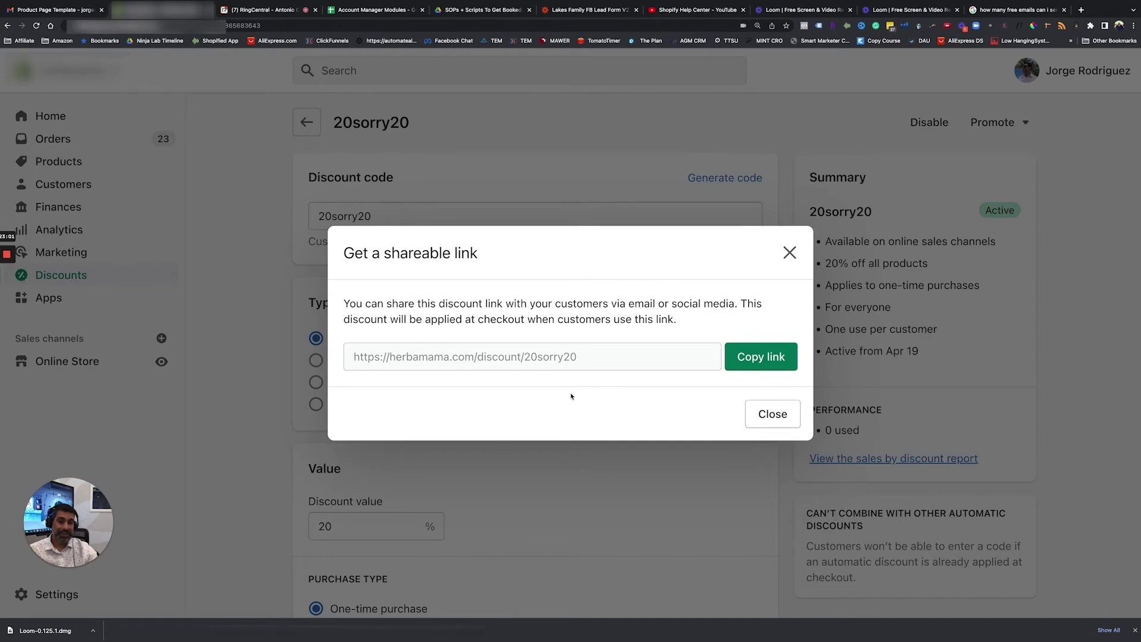
left_click_drag(489, 361, 568, 359)
left_click(620, 405)
left_click(754, 416)
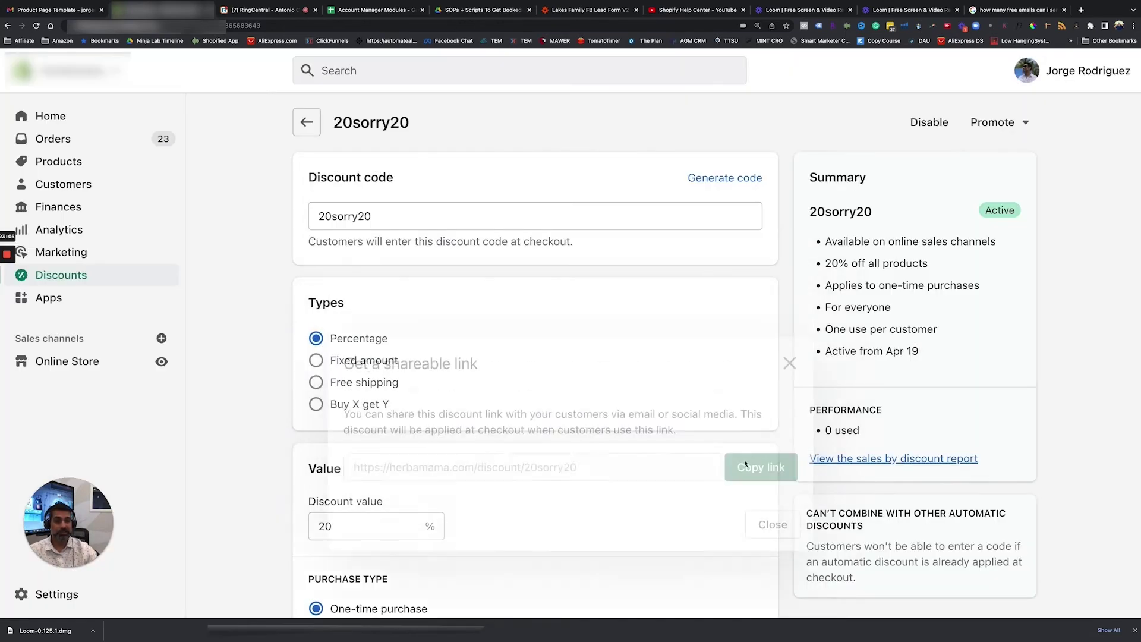
left_click(307, 117)
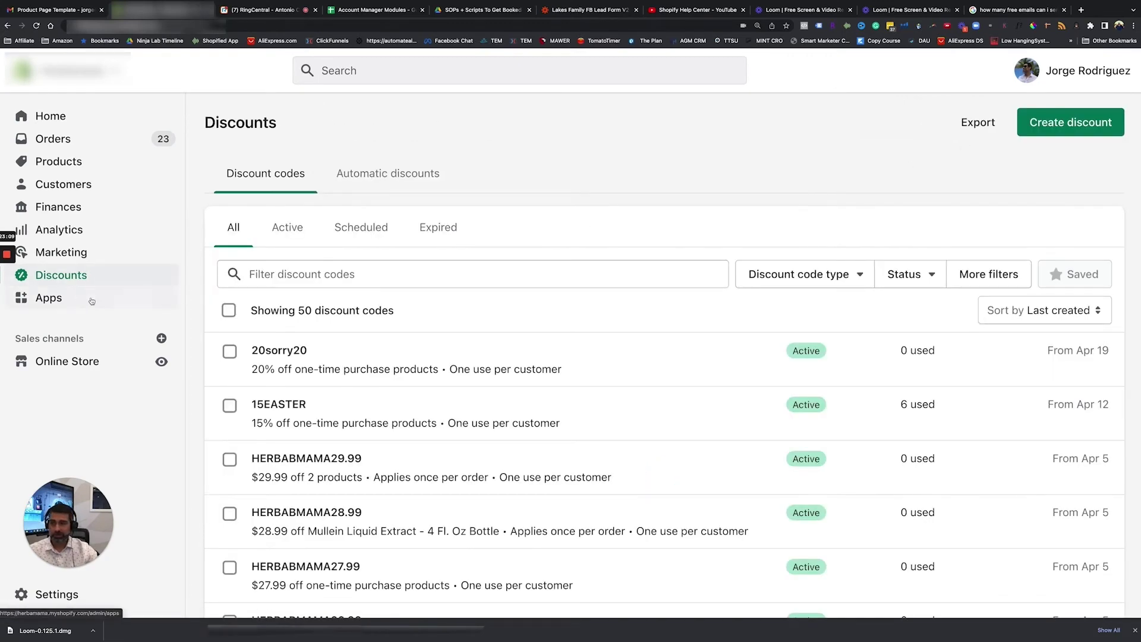
Step: Open the store's apps page and look over the installed apps and the recommended apps
left_click(75, 301)
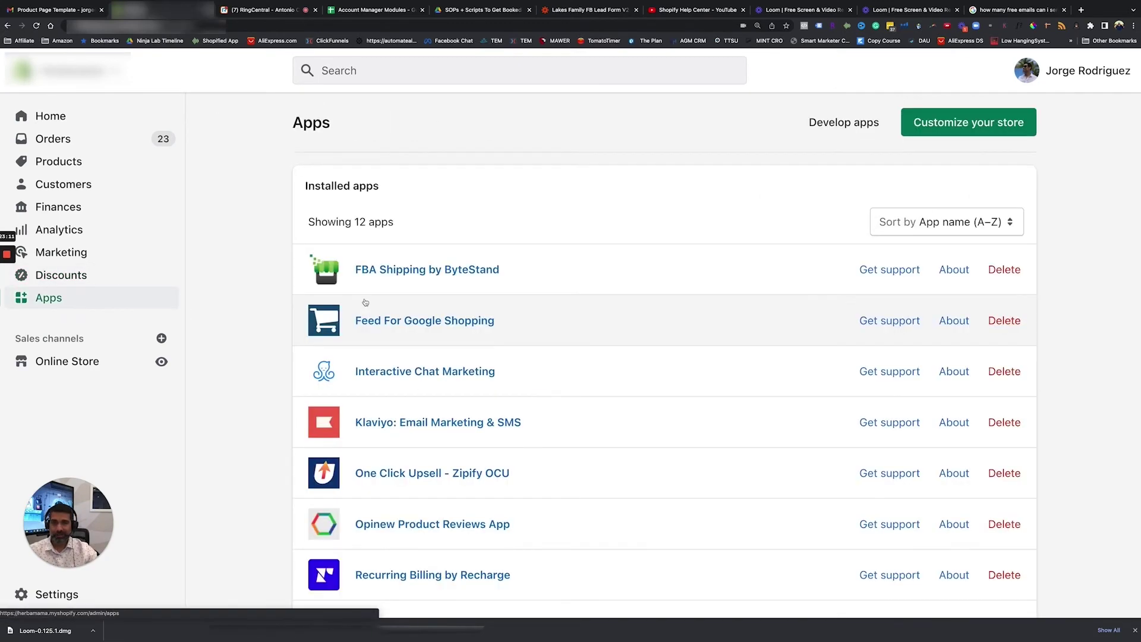
scroll(479, 344, "down", 10)
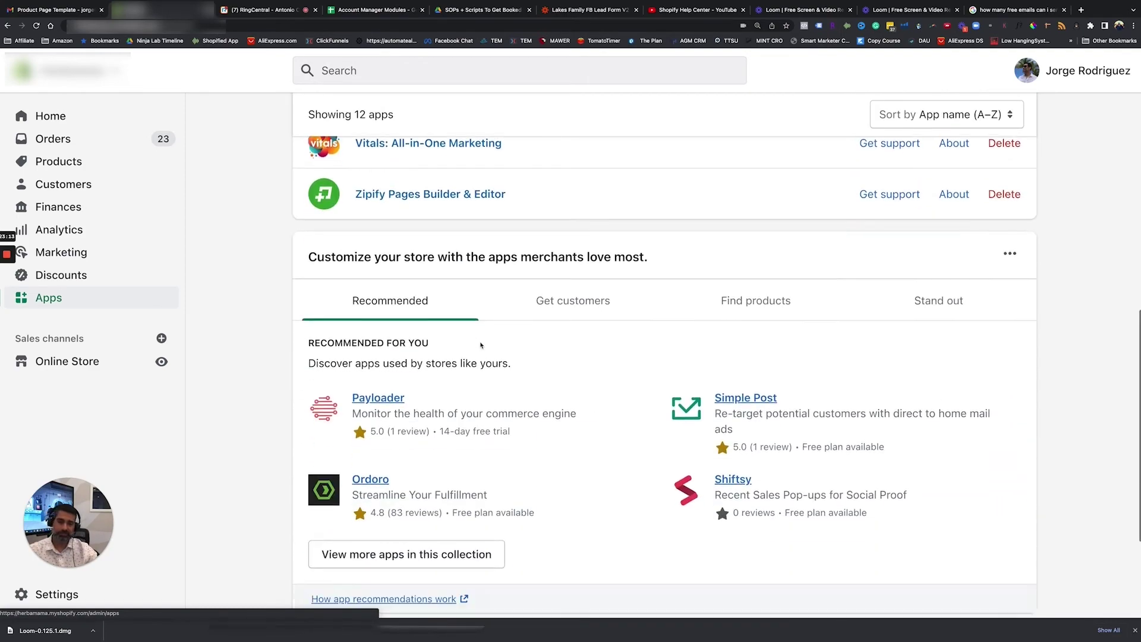
scroll(481, 344, "up", 15)
scroll(481, 345, "down", 8)
scroll(481, 345, "up", 6)
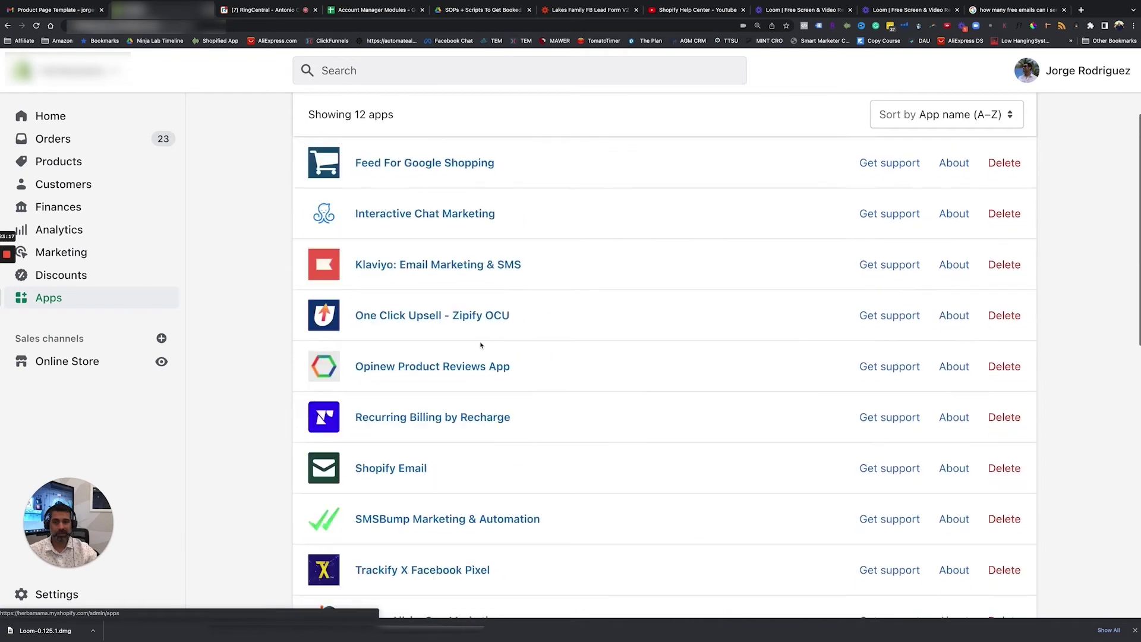
scroll(481, 345, "up", 3)
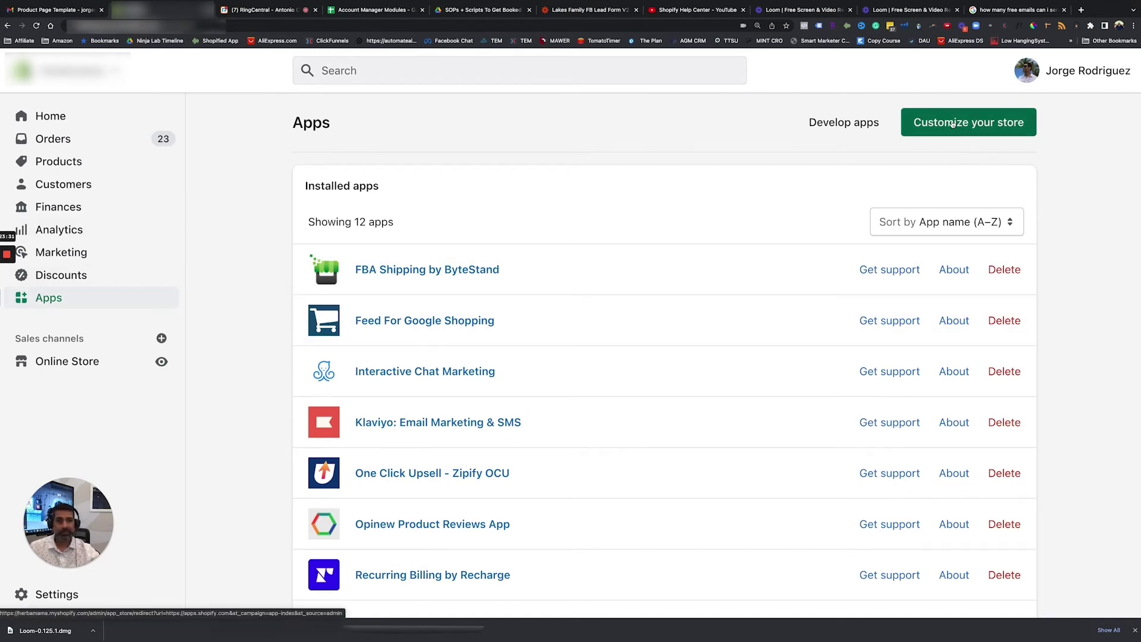
Step: Go from the store's apps page to the Shopify App Store and search it for SEO
scroll(981, 138, "down", 15)
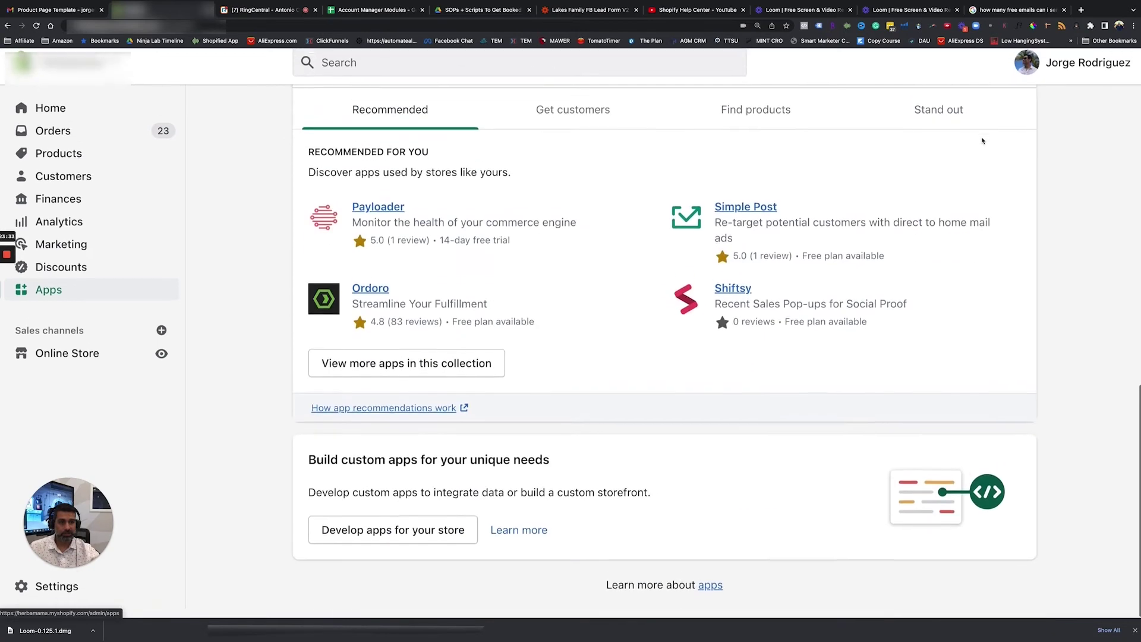
scroll(717, 289, "up", 15)
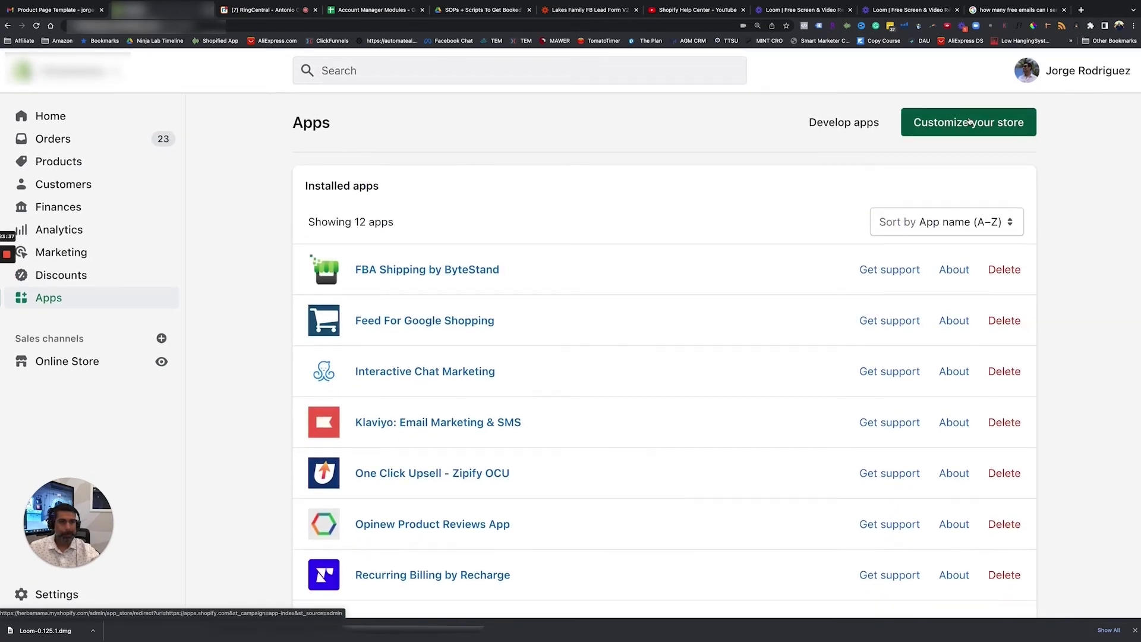
left_click(927, 138)
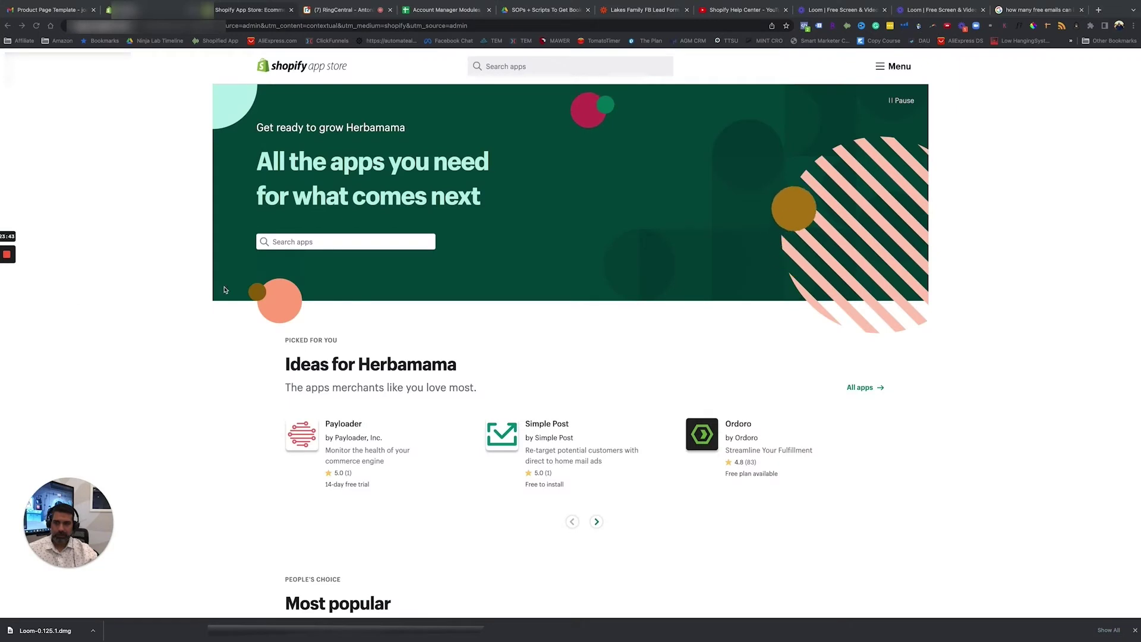
left_click(302, 242)
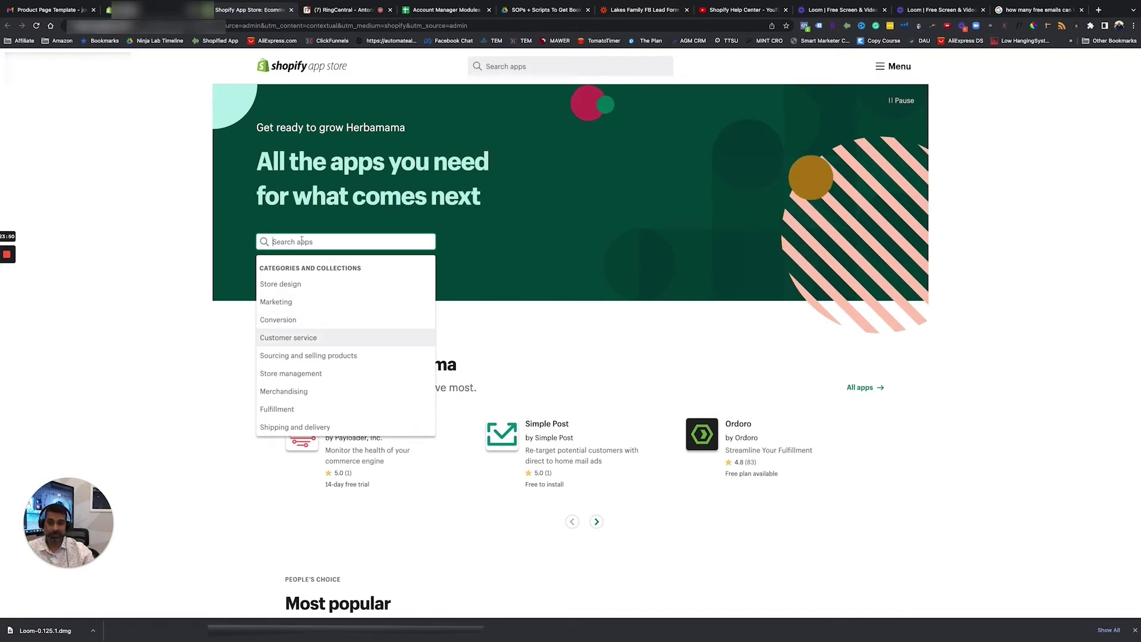
type("SEO")
key("Return")
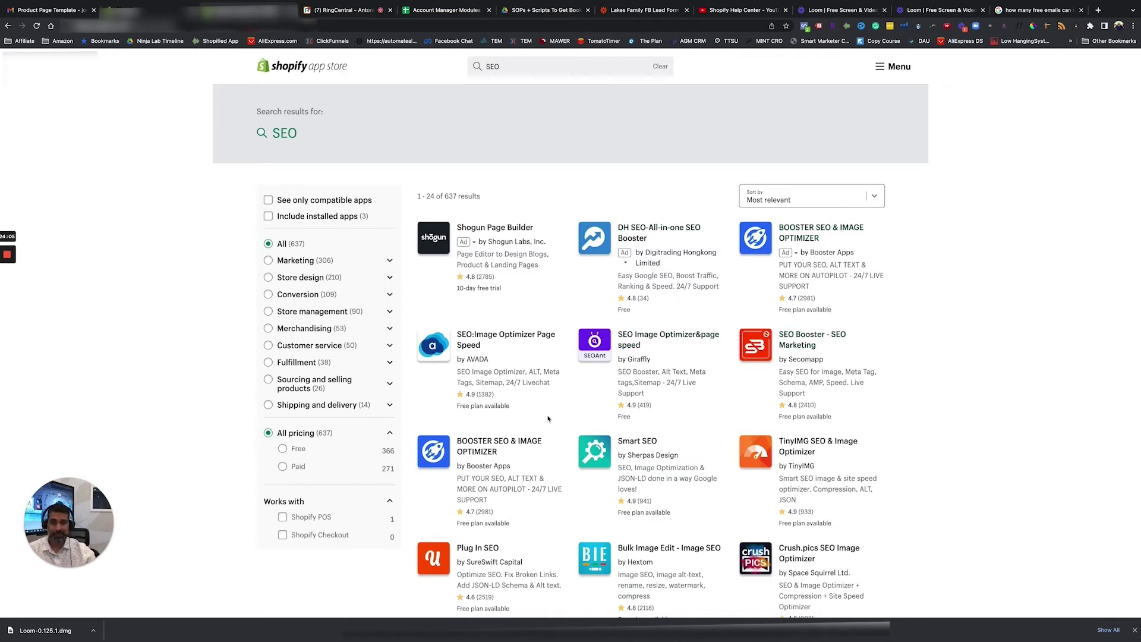
Step: Browse the SEO apps, view the install page of SEO:Image Optimizer Page Speed by AVADA, and return to the store's apps page without installing
scroll(977, 500, "down", 5)
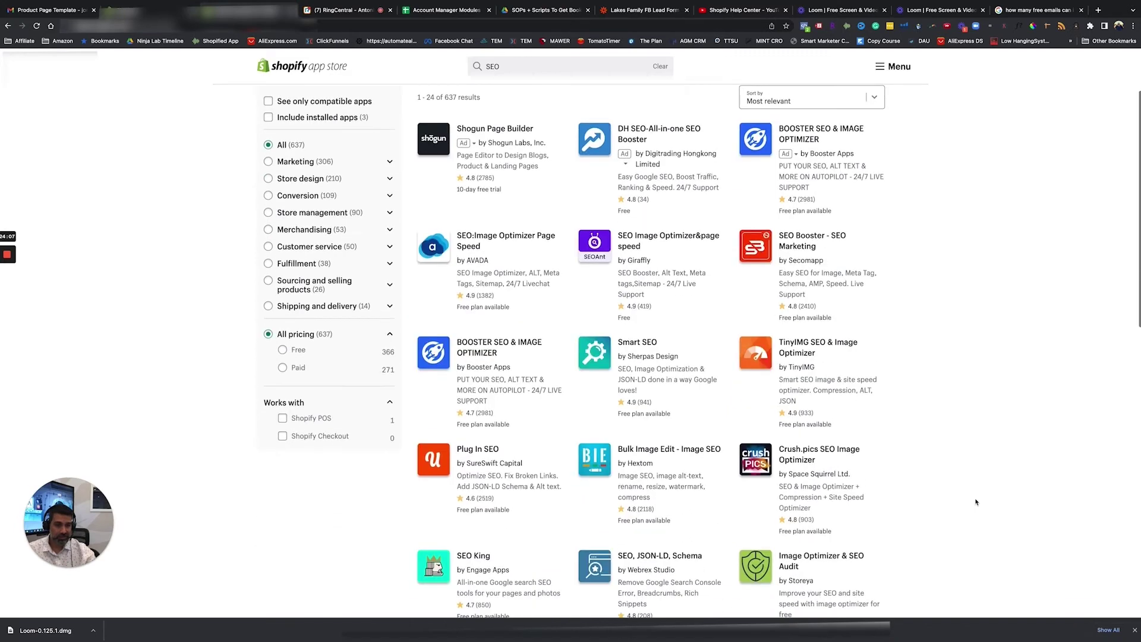
scroll(977, 502, "down", 2)
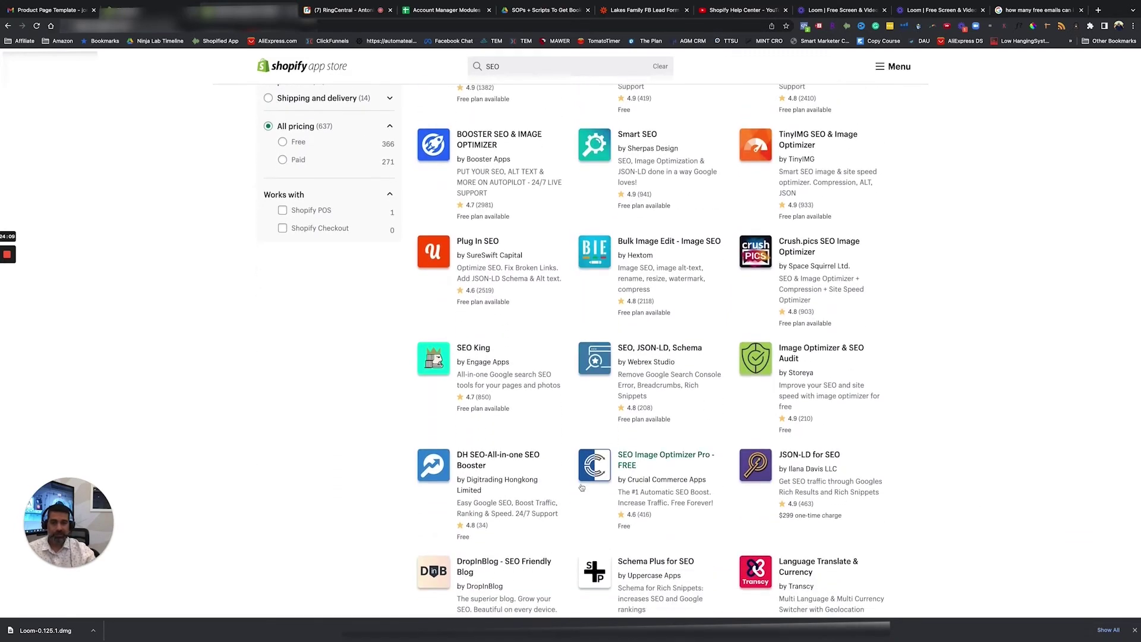
scroll(573, 484, "up", 7)
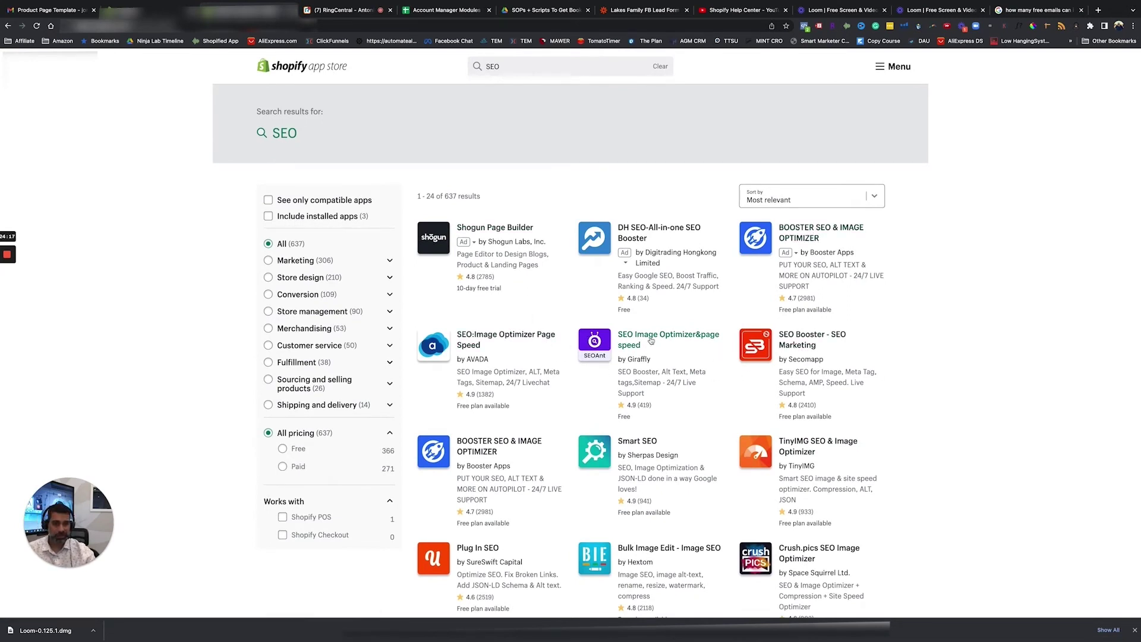
left_click(482, 347)
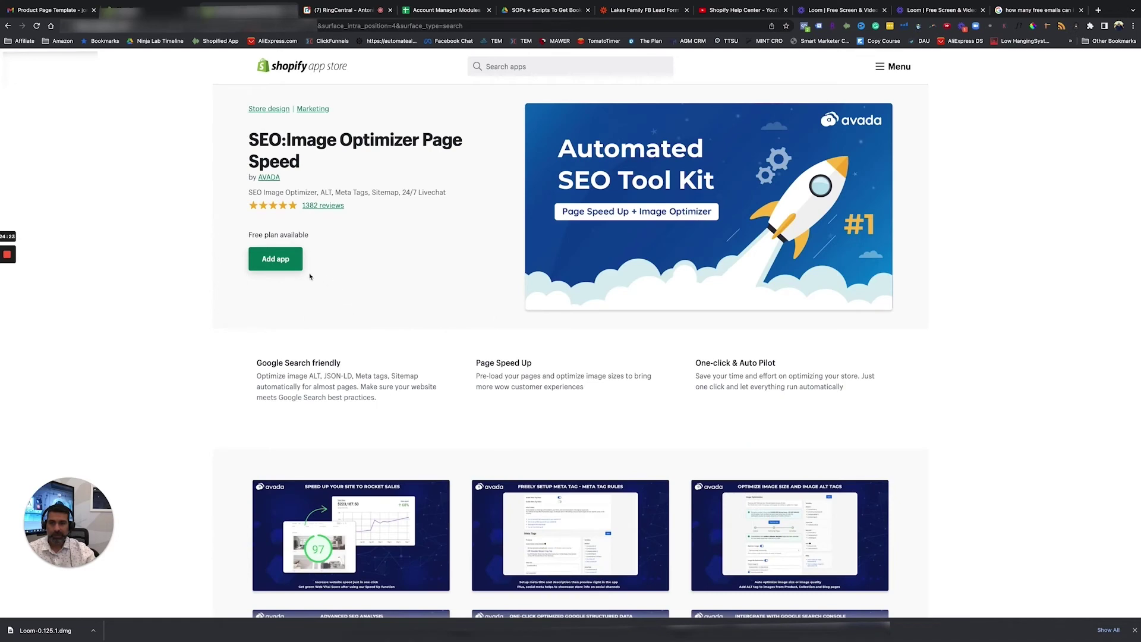
left_click(289, 266)
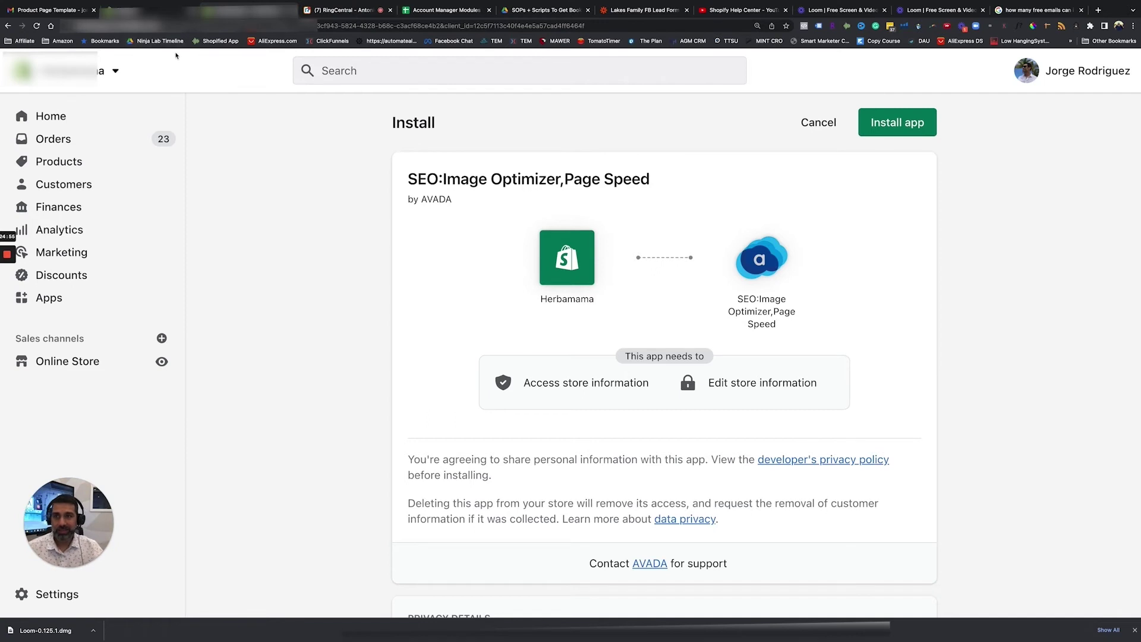
key("super+Left")
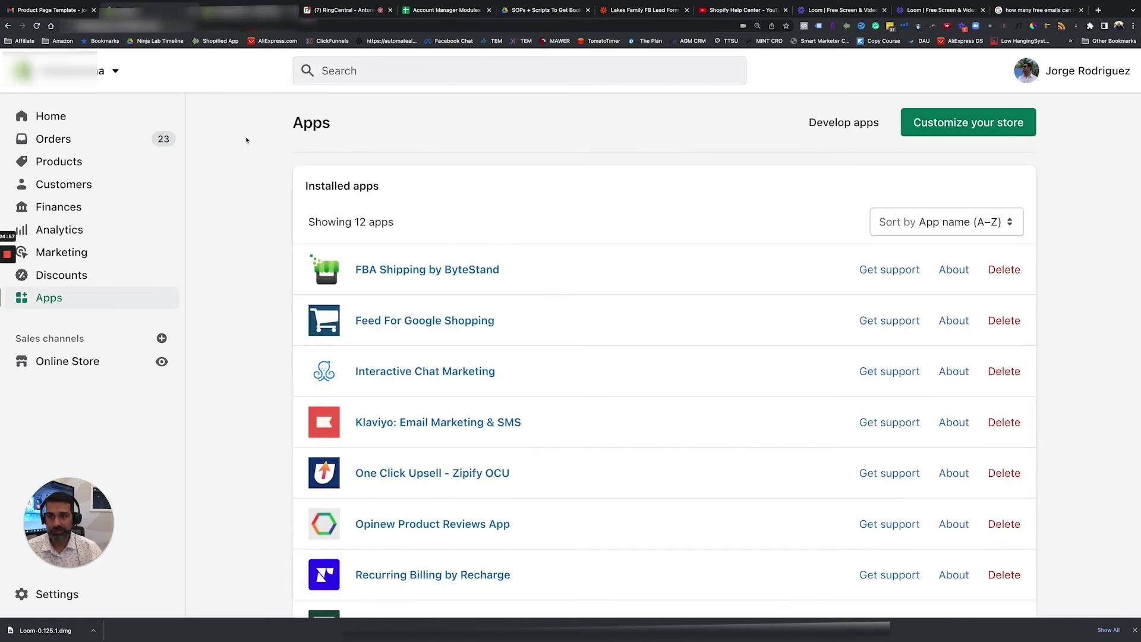
left_click(291, 10)
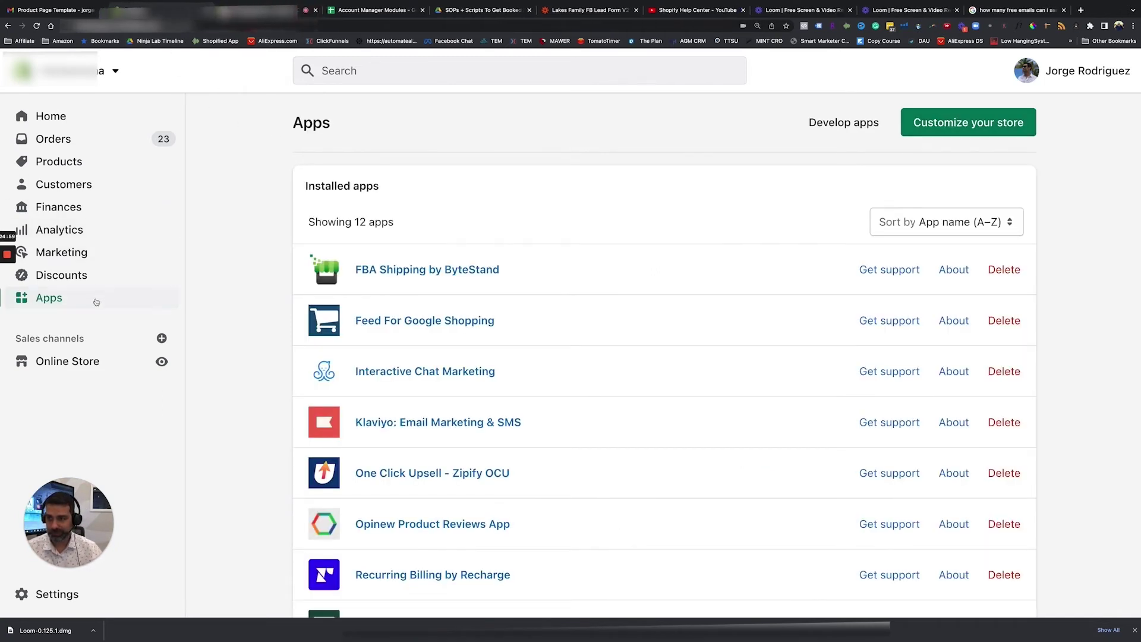
Step: Open the online store's themes and look over the live theme, store speed section and theme library
left_click(71, 357)
left_click_drag(91, 515, 148, 126)
mouse_move(113, 182)
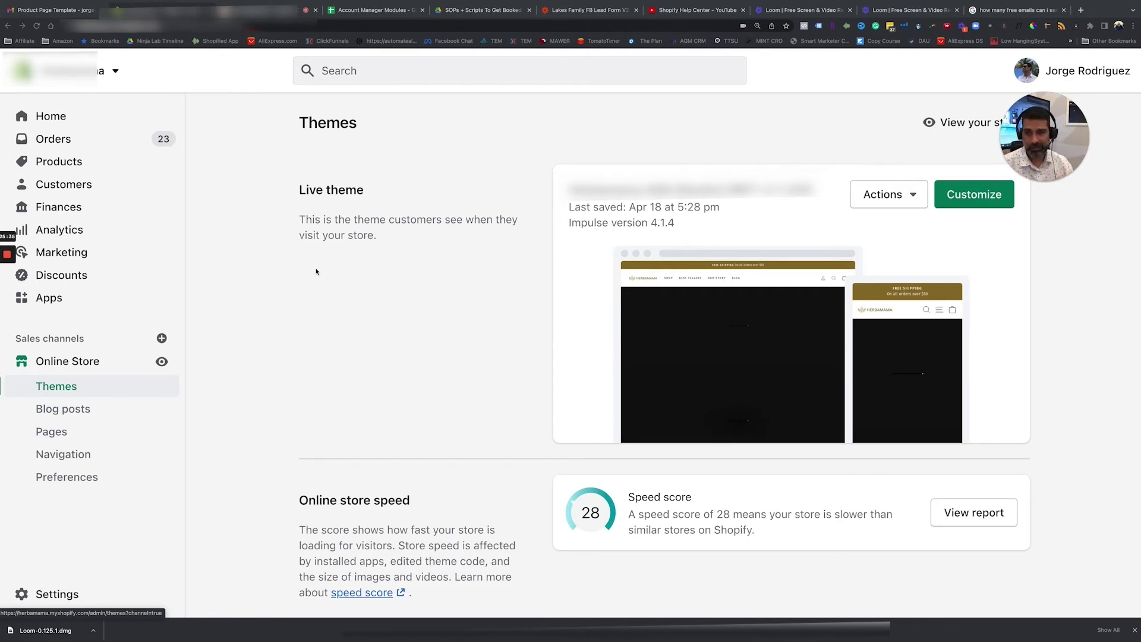
scroll(317, 271, "down", 6)
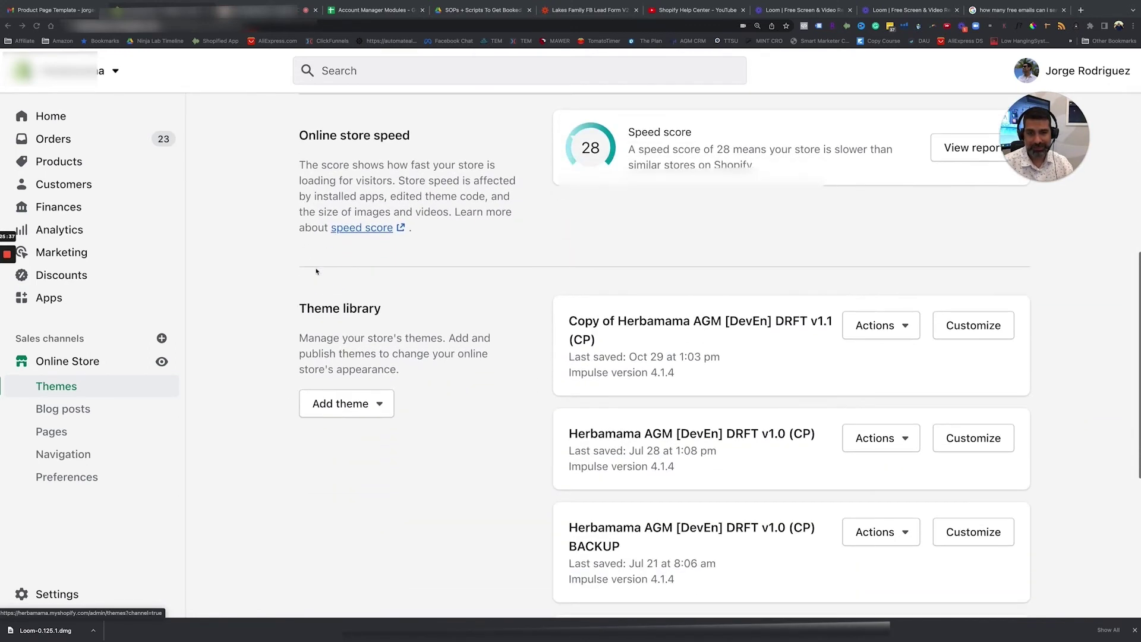
scroll(316, 272, "down", 2)
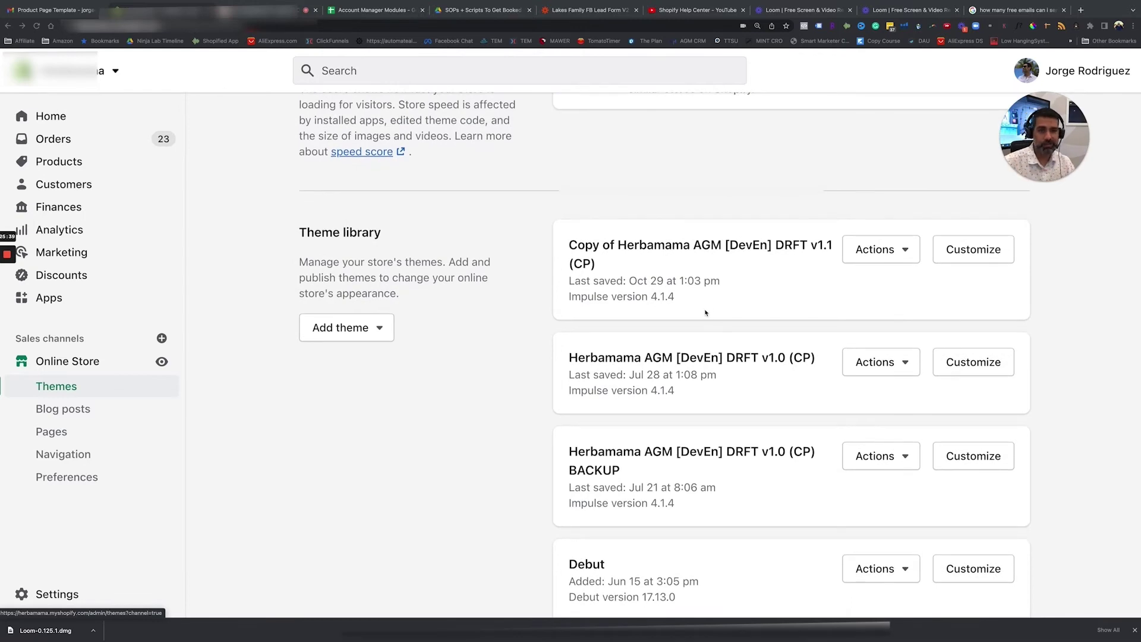
scroll(706, 313, "down", 4)
scroll(707, 313, "up", 12)
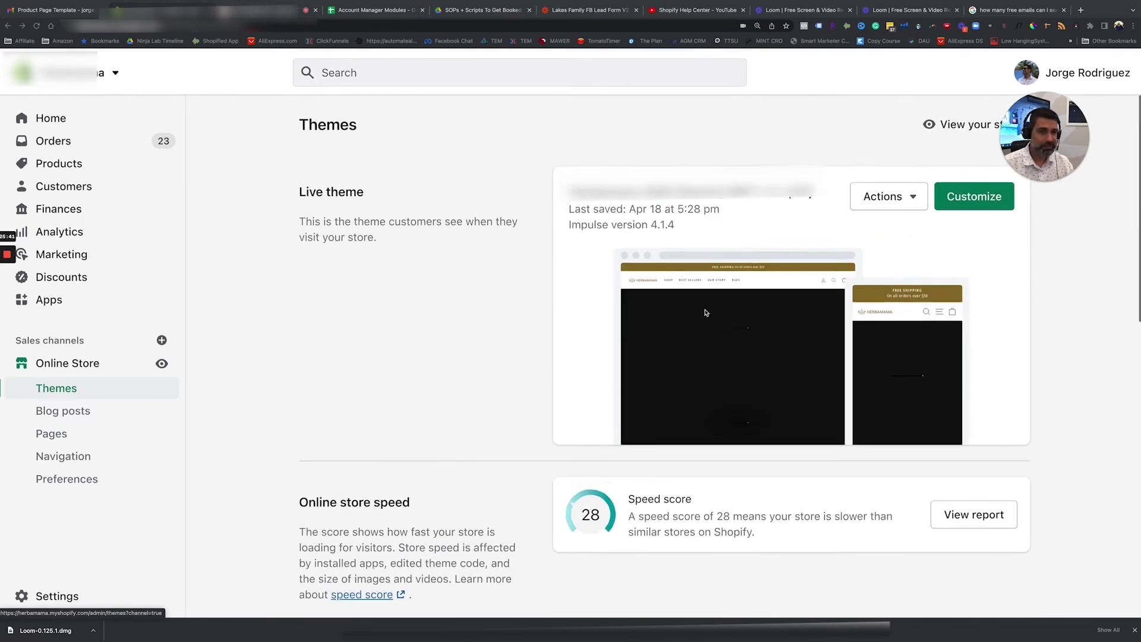
Step: Open the live theme's code for editing and display the theme.liquid layout file
left_click(903, 201)
left_click(838, 378)
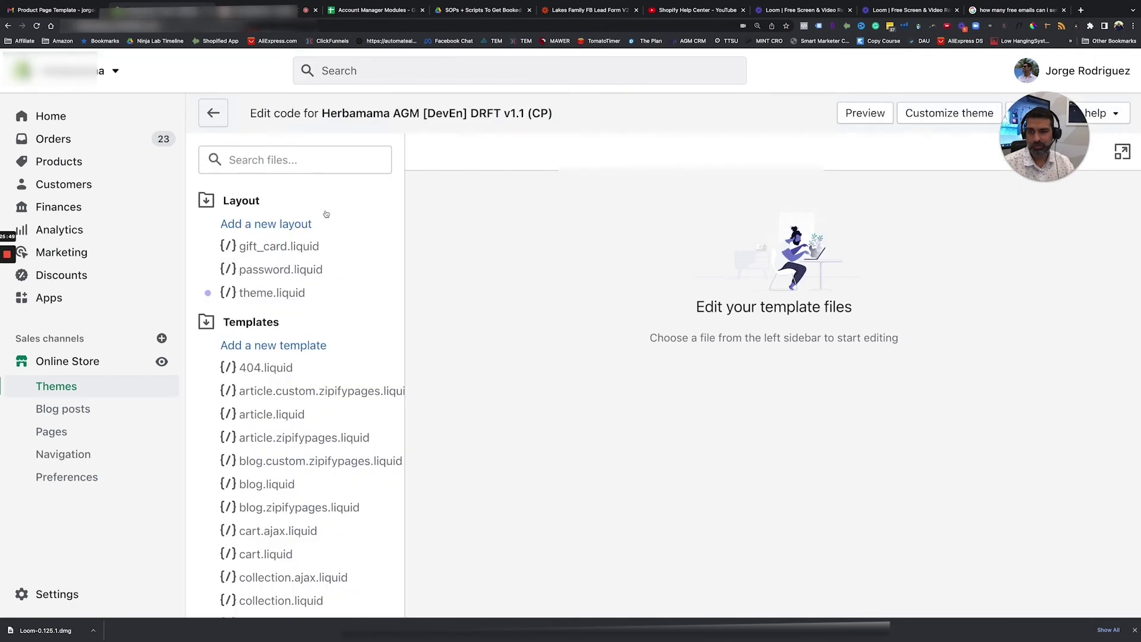
scroll(284, 263, "down", 2)
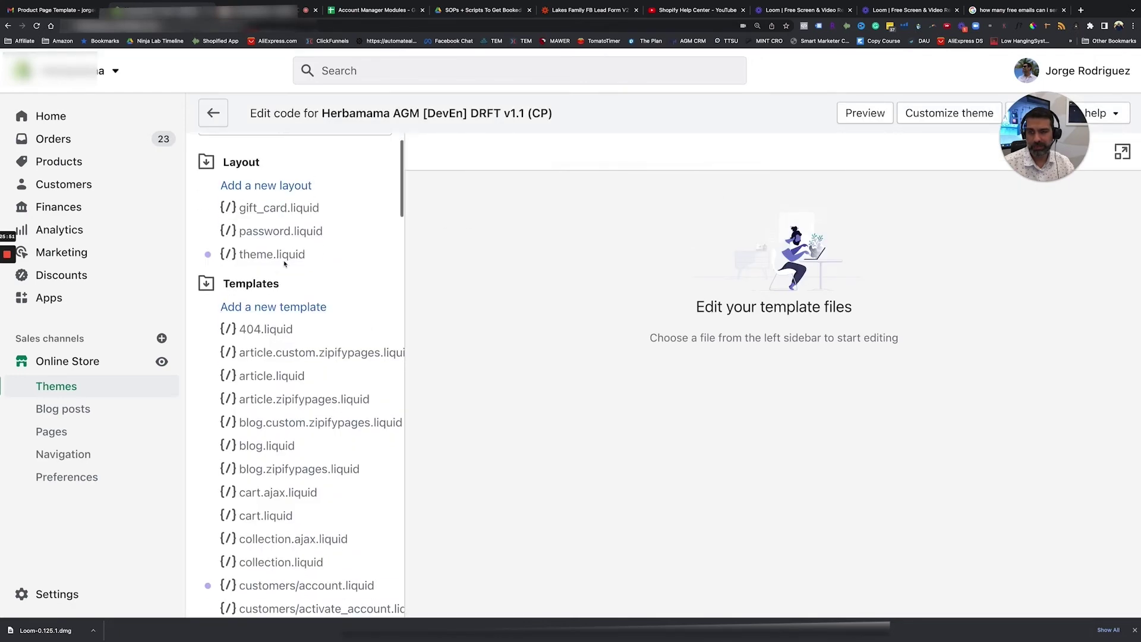
scroll(283, 256, "right", 1)
left_click(282, 254)
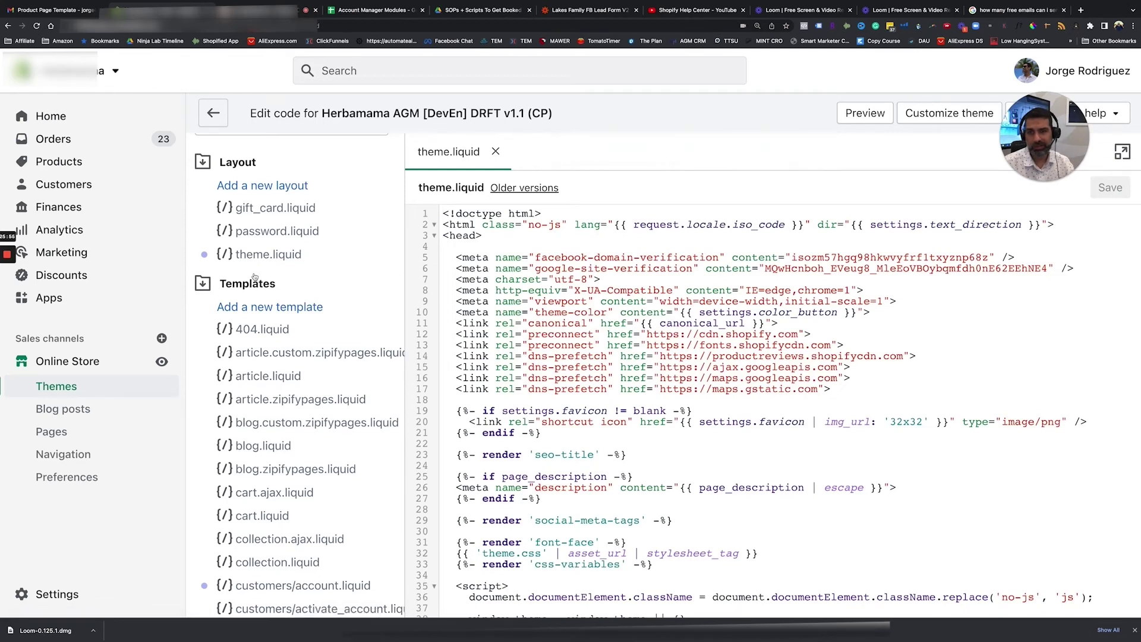
Step: Examine the start of theme.liquid, highlight the opening head tag and place the cursor on the empty line below it
scroll(250, 262, "left", 1)
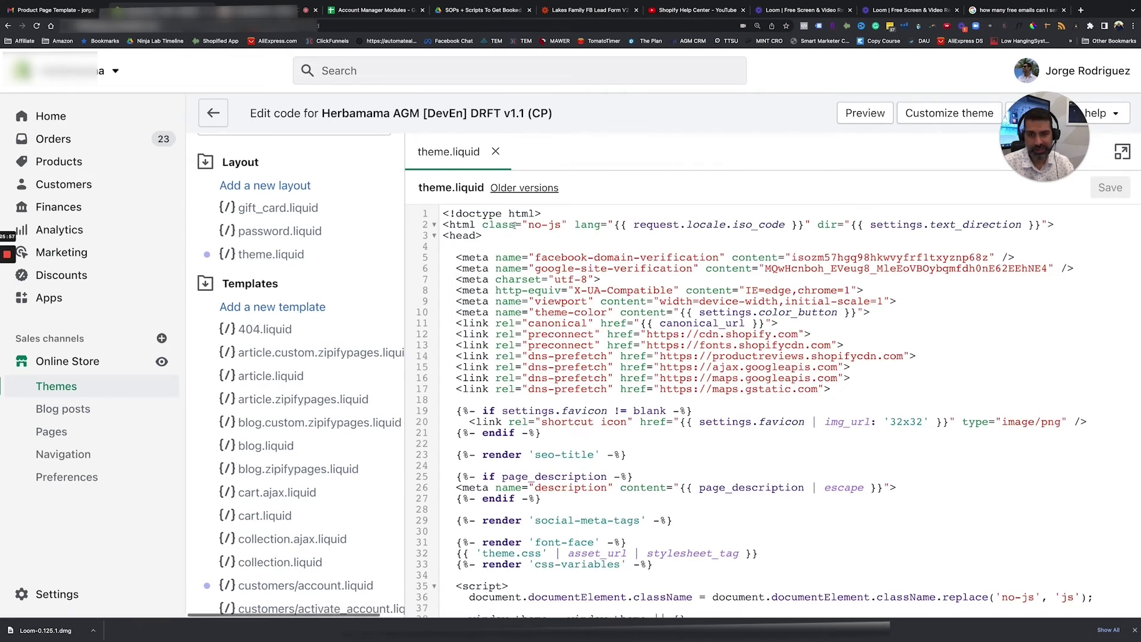
scroll(551, 268, "down", 2)
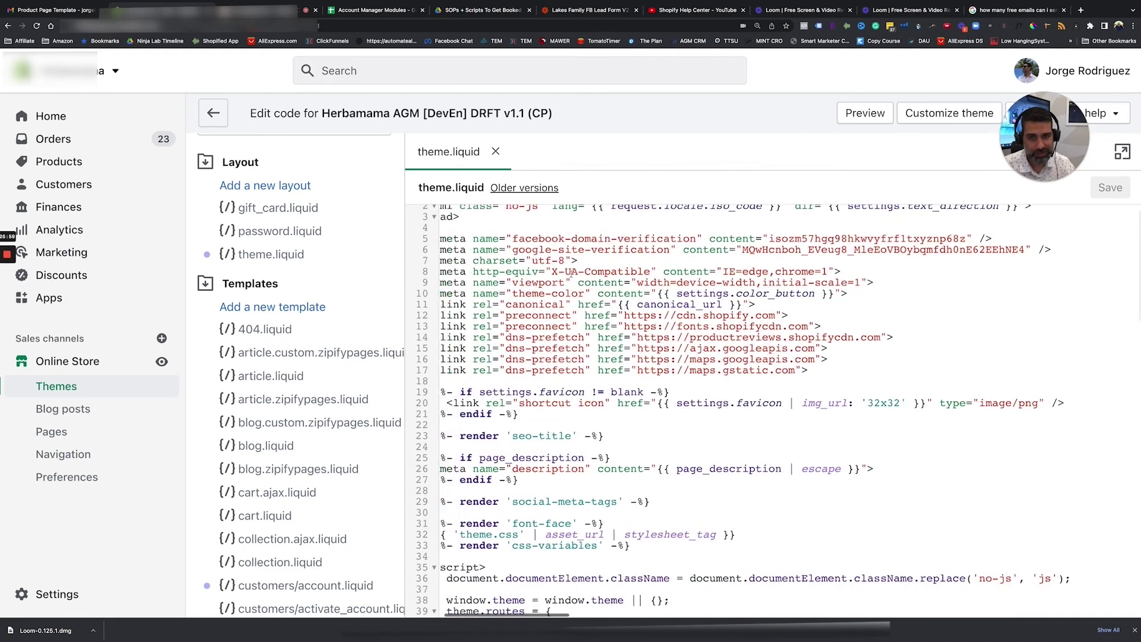
scroll(559, 283, "up", 2)
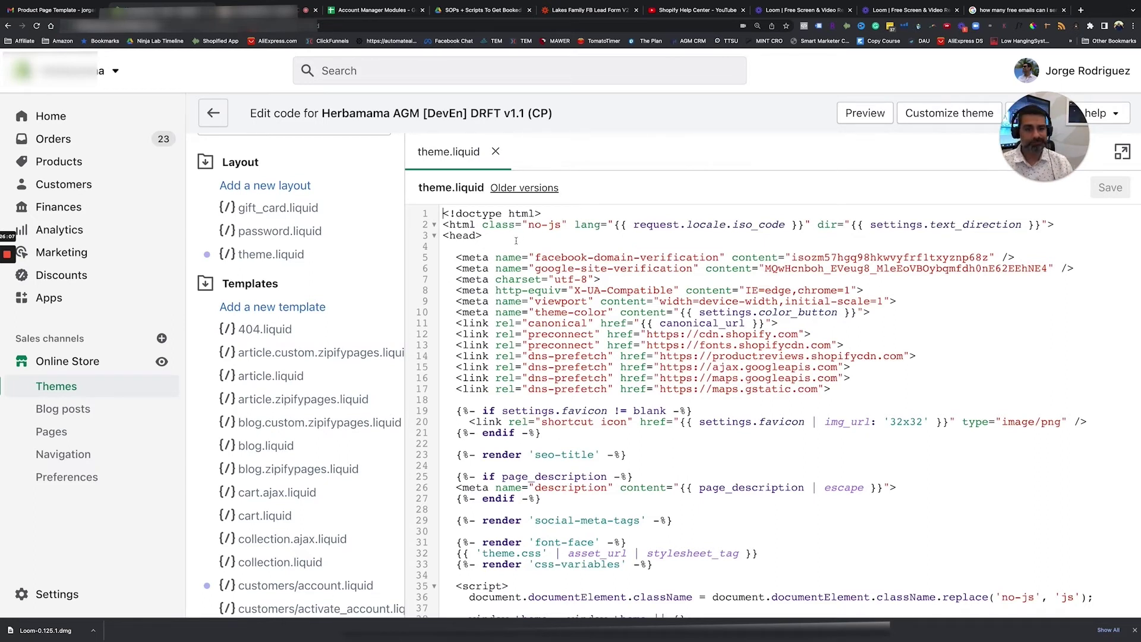
left_click_drag(495, 237, 440, 237)
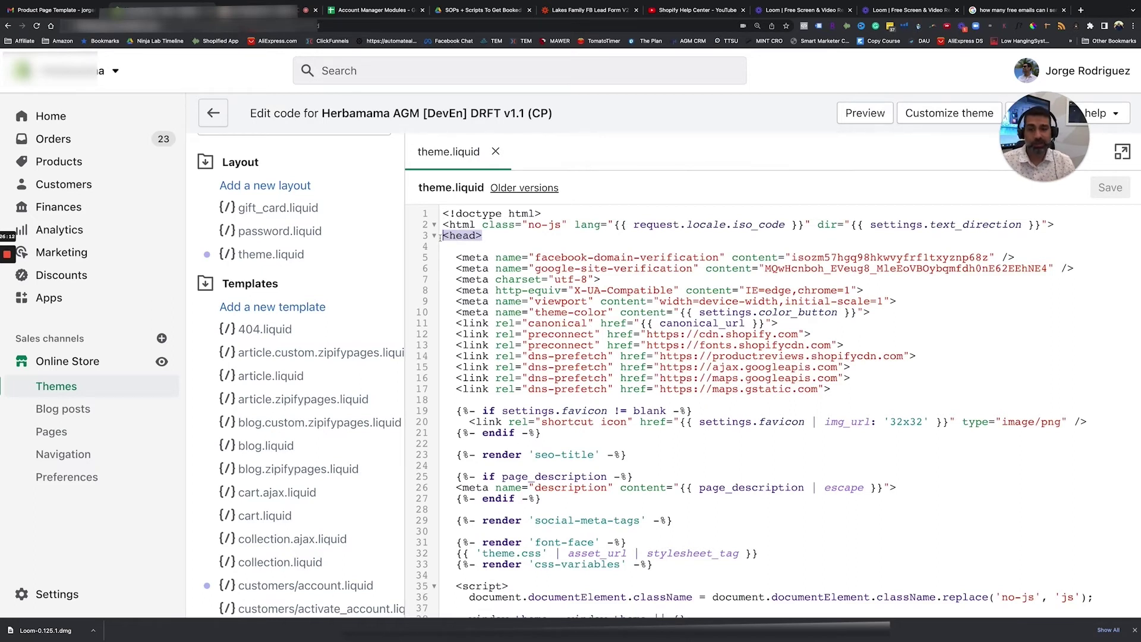
left_click(483, 236)
left_click(482, 246)
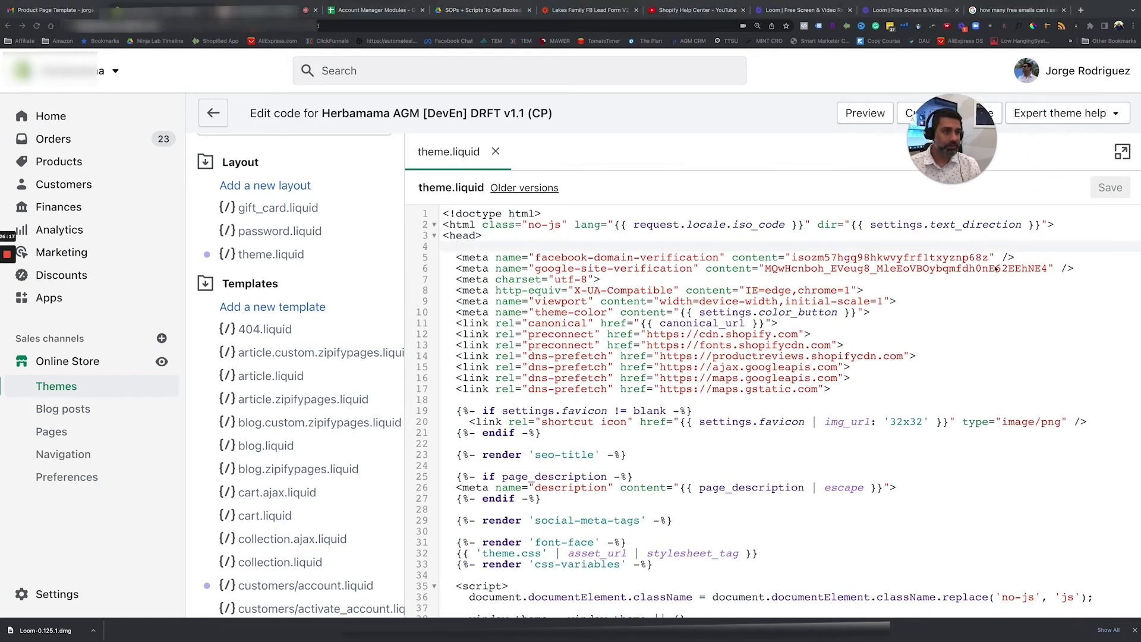
Step: View the online store's blog posts, and look through its list of pages
left_click(82, 416)
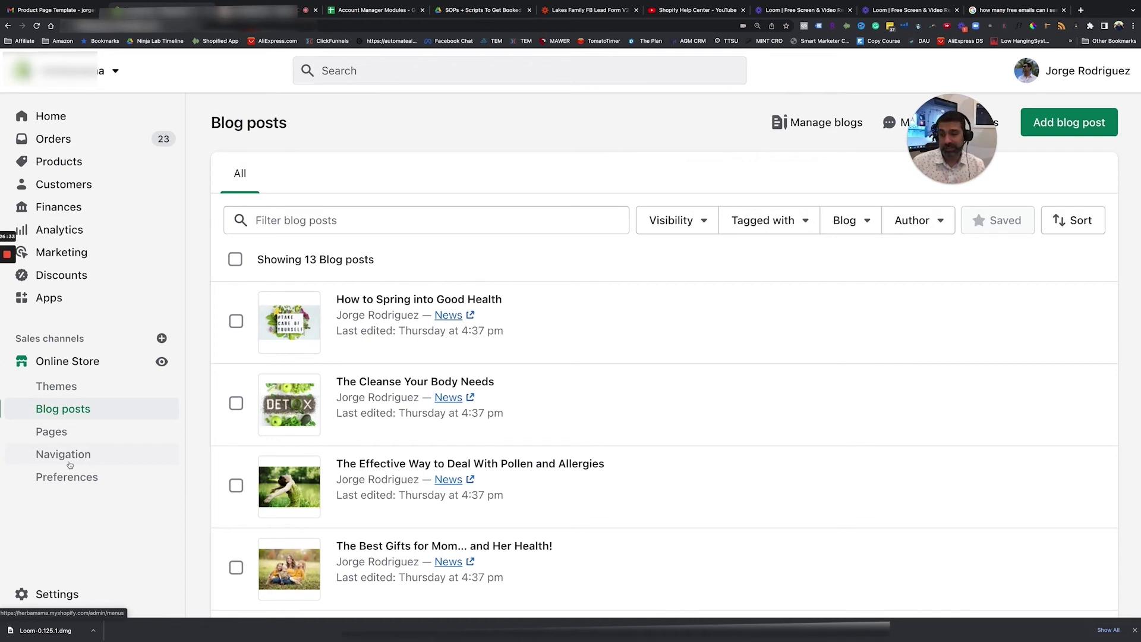
left_click(86, 418)
left_click_drag(972, 139, 889, 124)
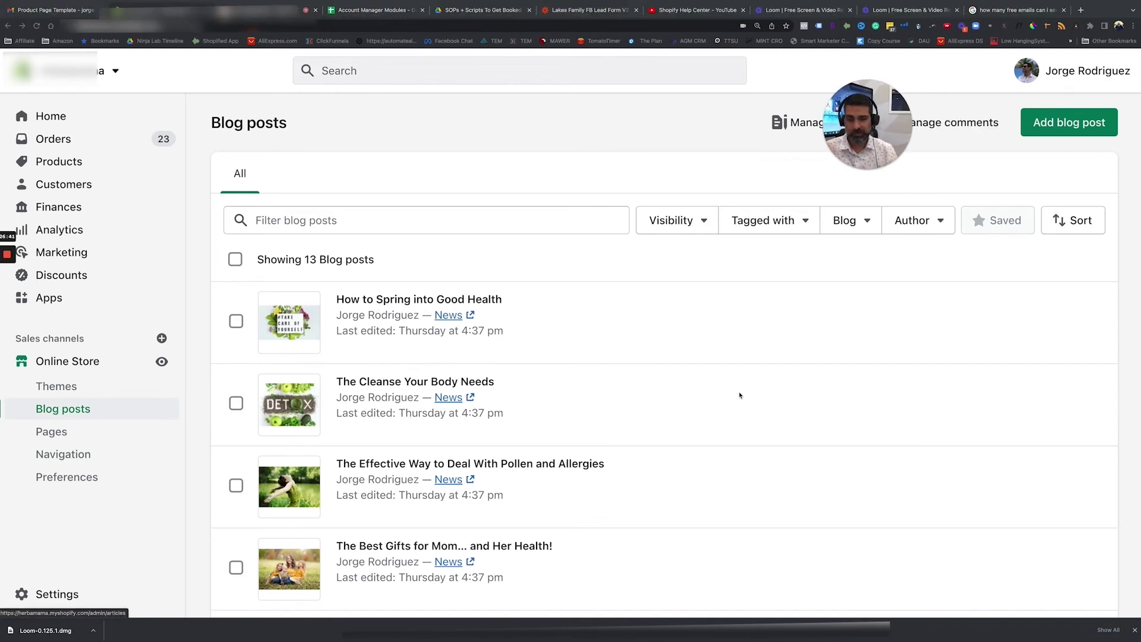
left_click(70, 431)
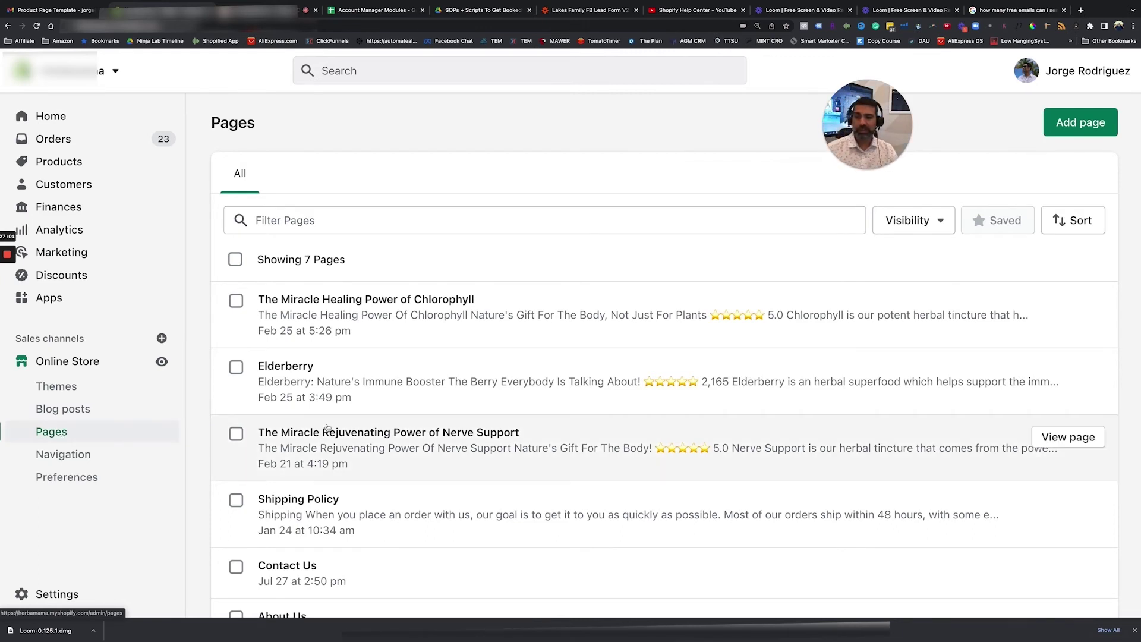
scroll(445, 439, "down", 3)
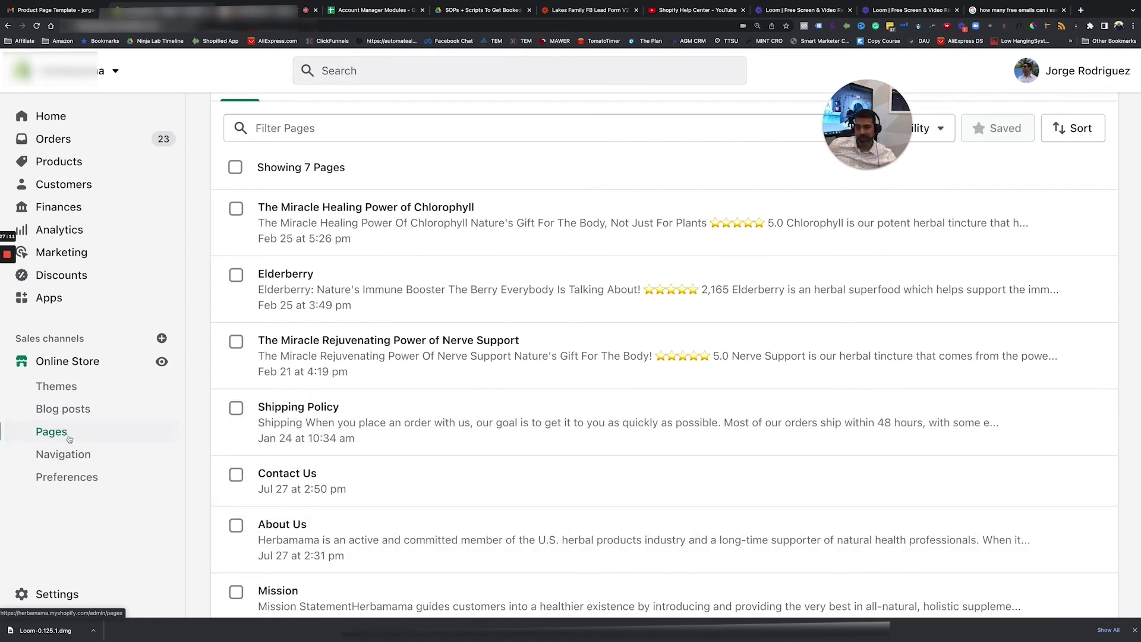
left_click_drag(868, 125, 588, 103)
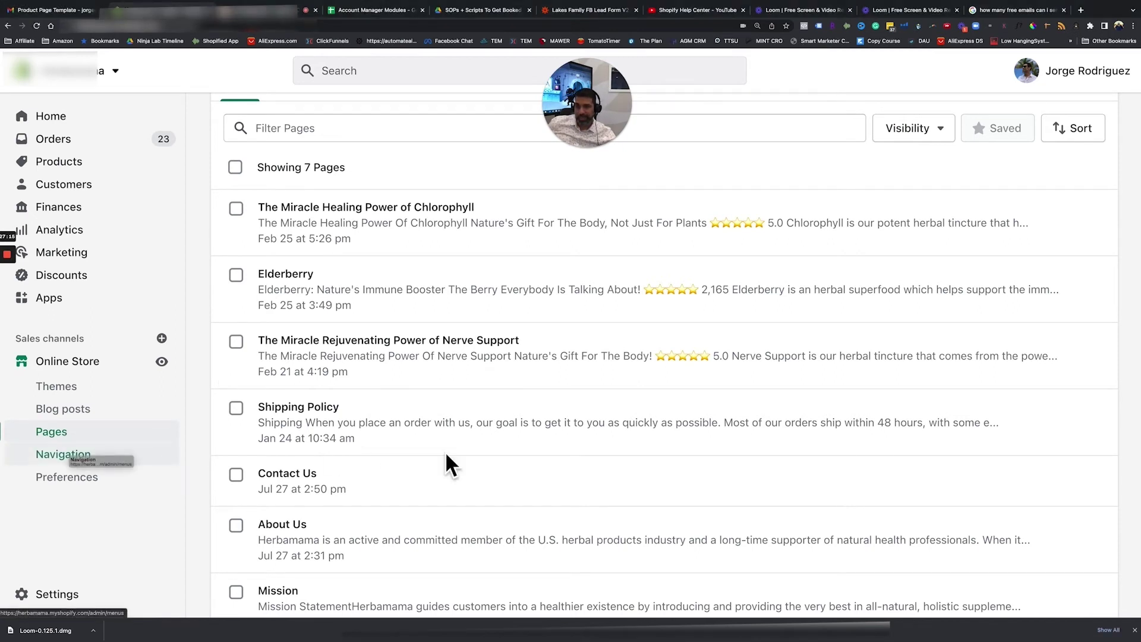
Step: Add a menu item named Shipping to the main menu, linked to the Shipping Policy page
left_click(54, 457)
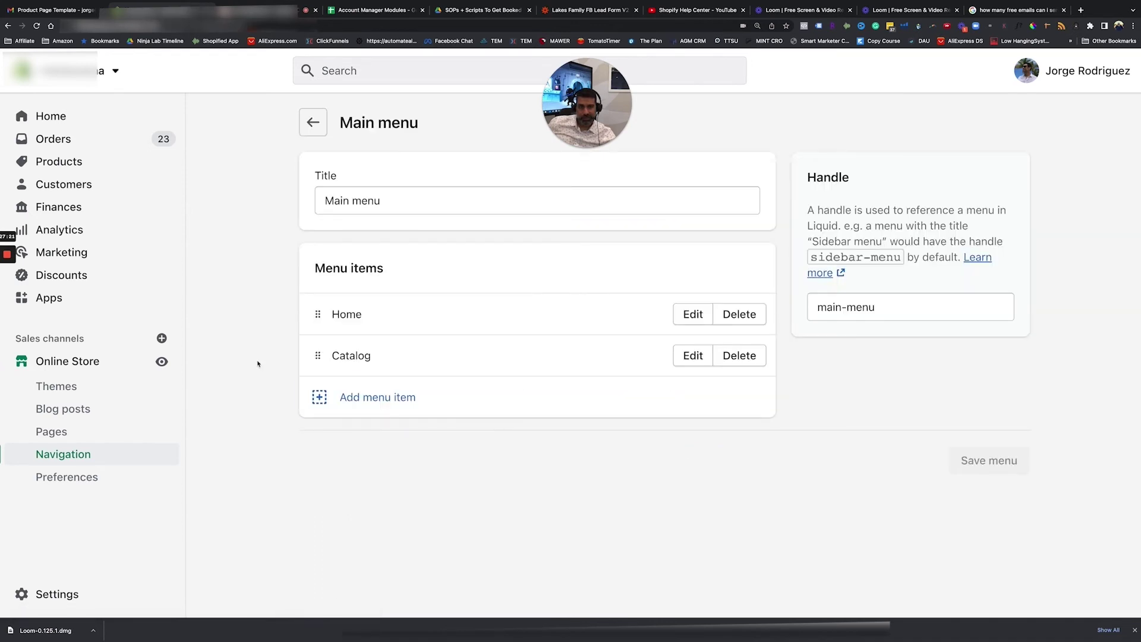
left_click(408, 399)
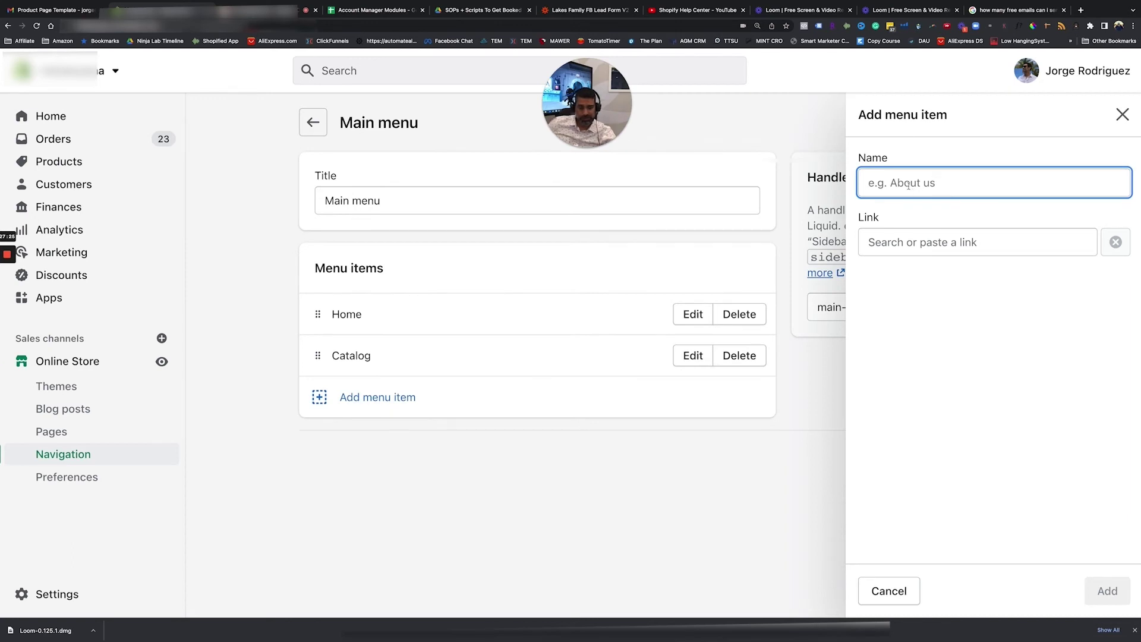
type("Shipping")
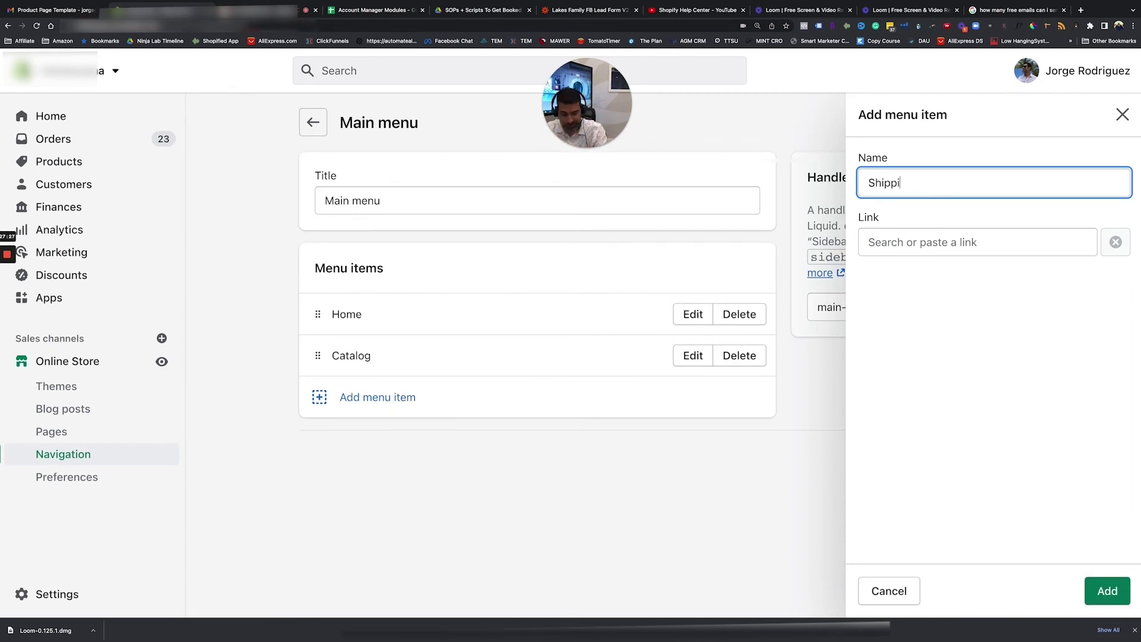
left_click(1021, 289)
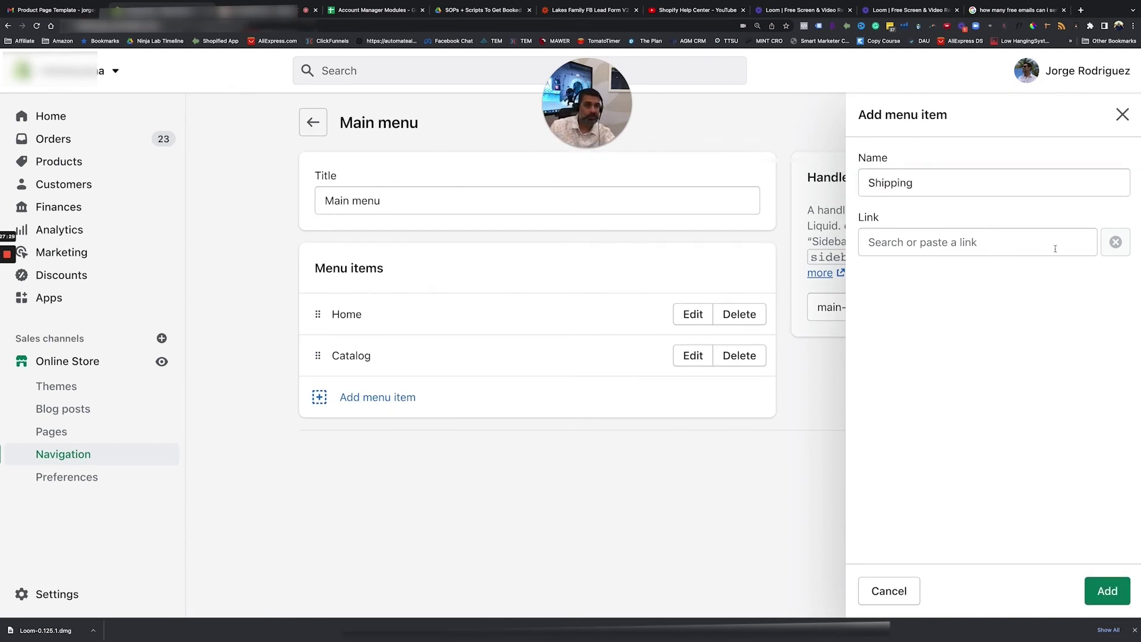
left_click(1019, 245)
left_click(965, 416)
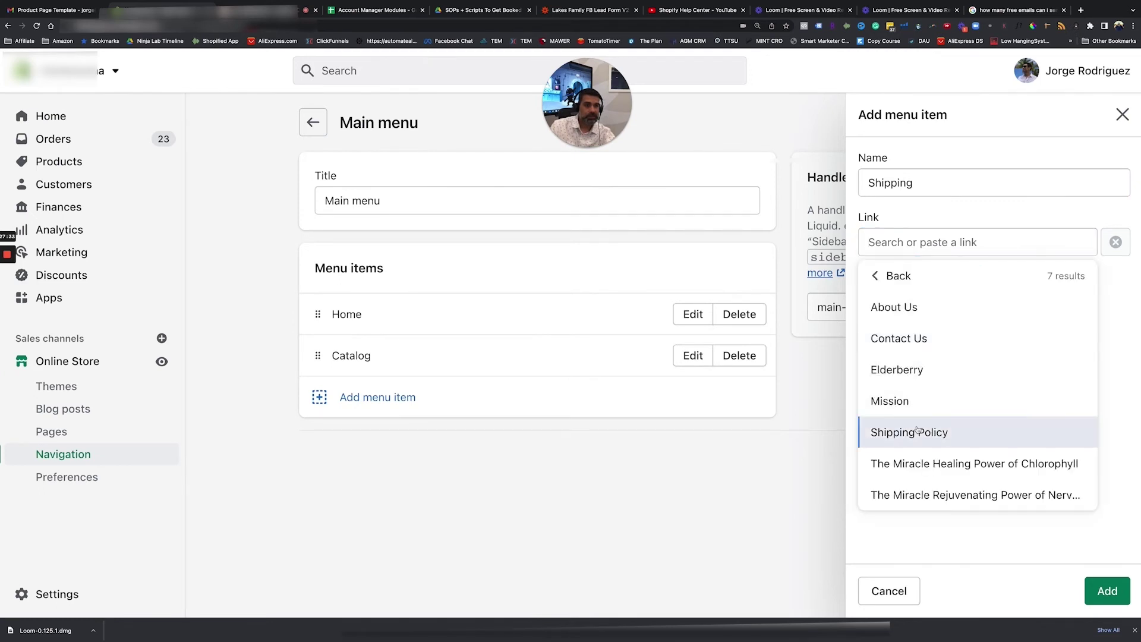
left_click(951, 421)
left_click(1087, 600)
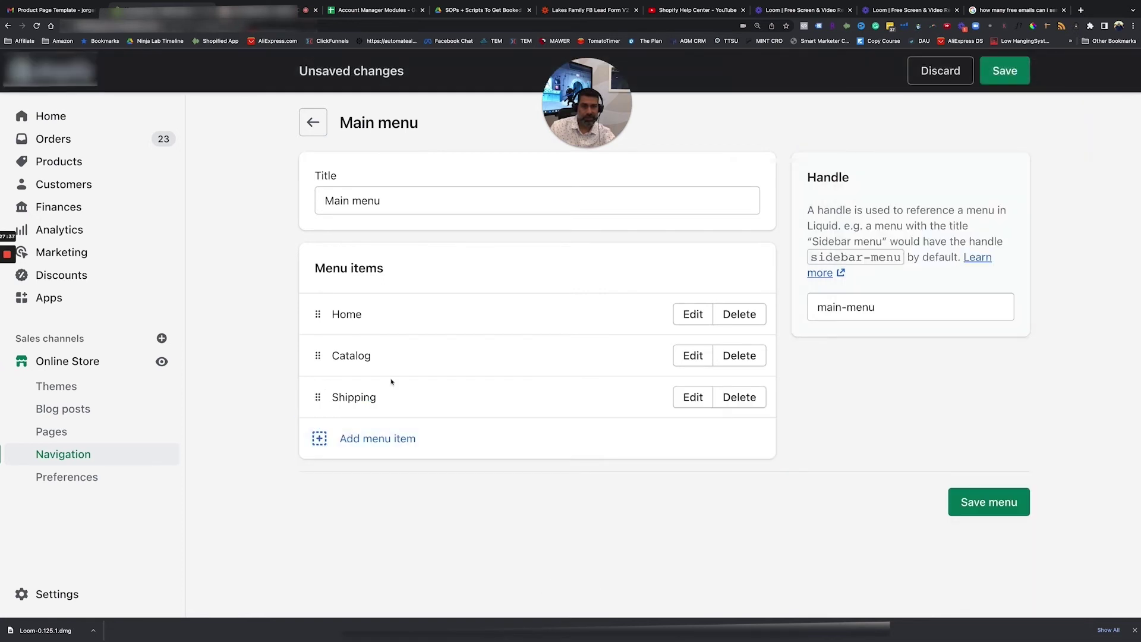
Step: Save the main menu and check the Shipping item in the header navigation of the live storefront
left_click(978, 502)
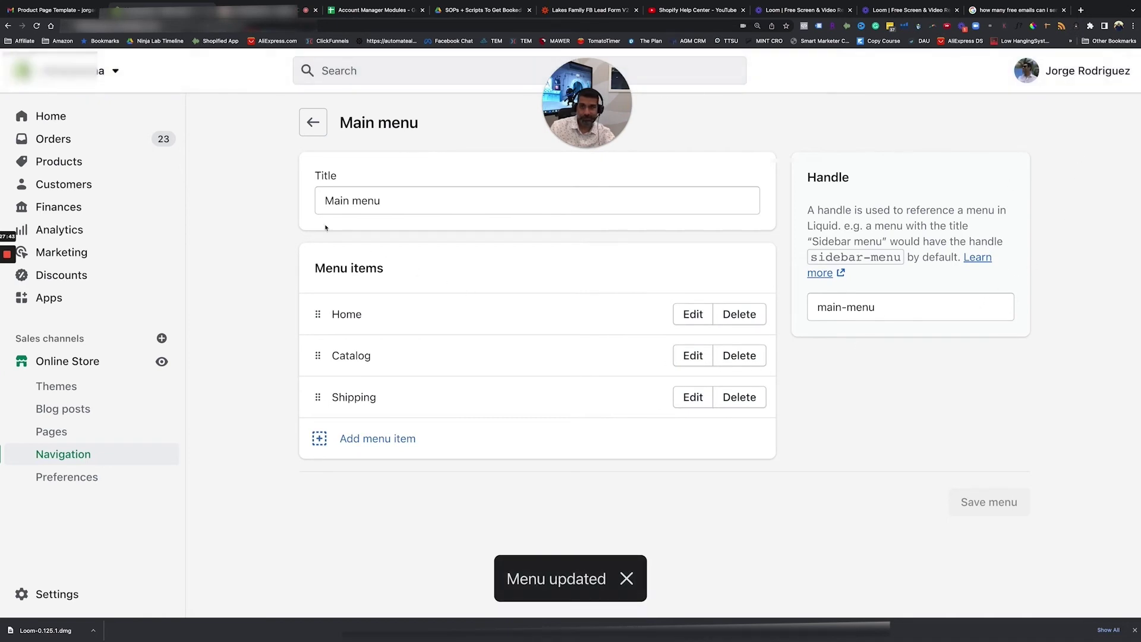
mouse_move(7, 290)
key("ctrl+Tab")
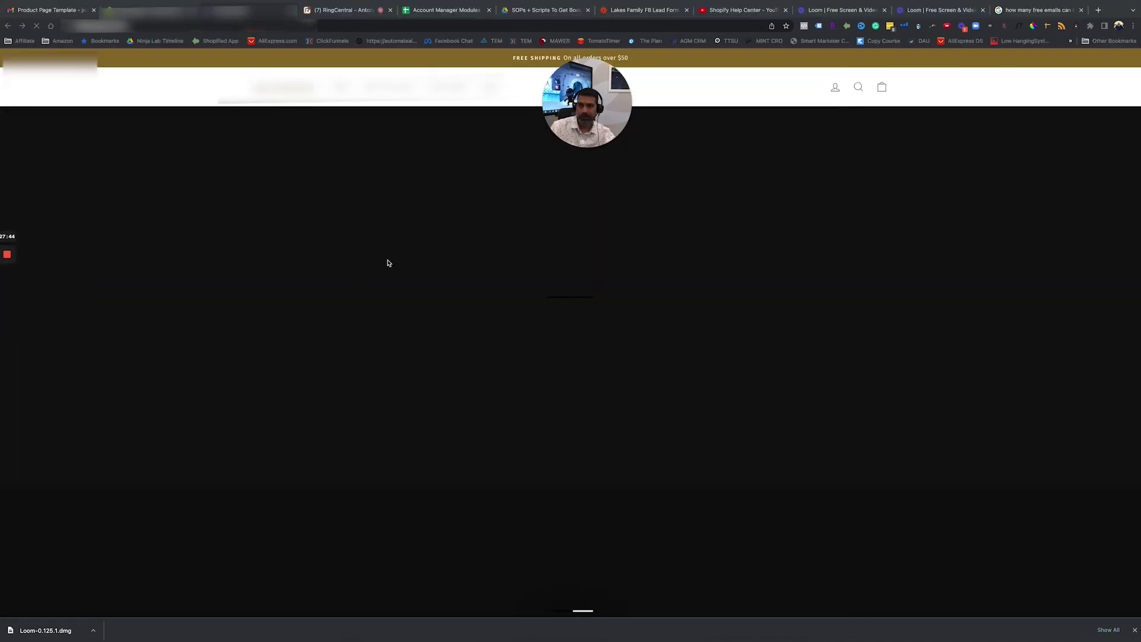
left_click_drag(576, 119, 126, 183)
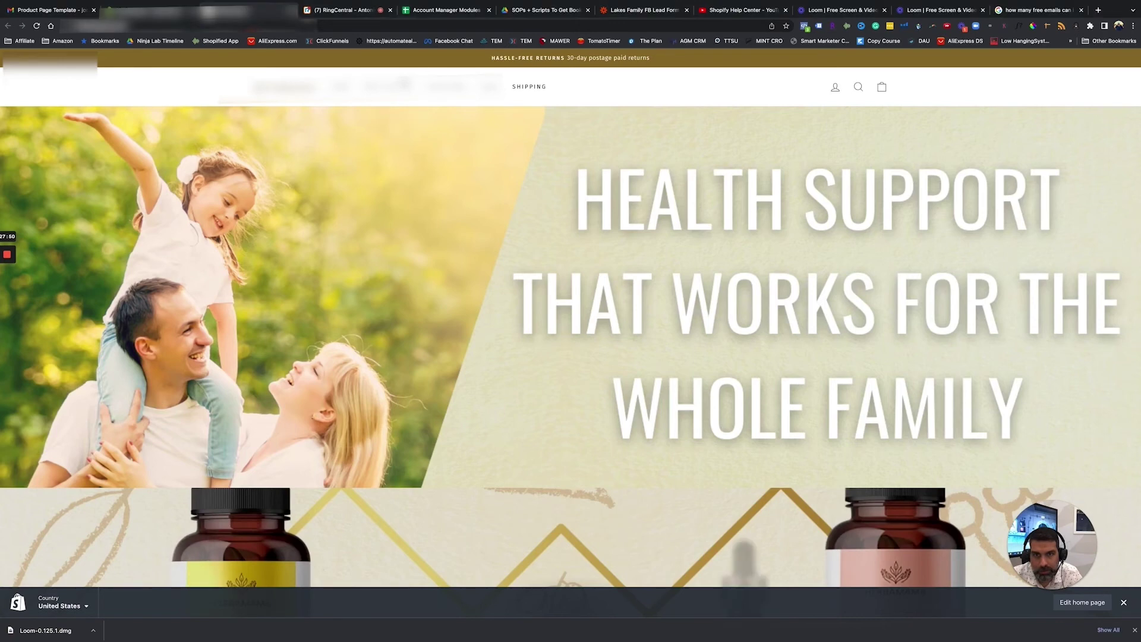
left_click_drag(579, 88, 527, 79)
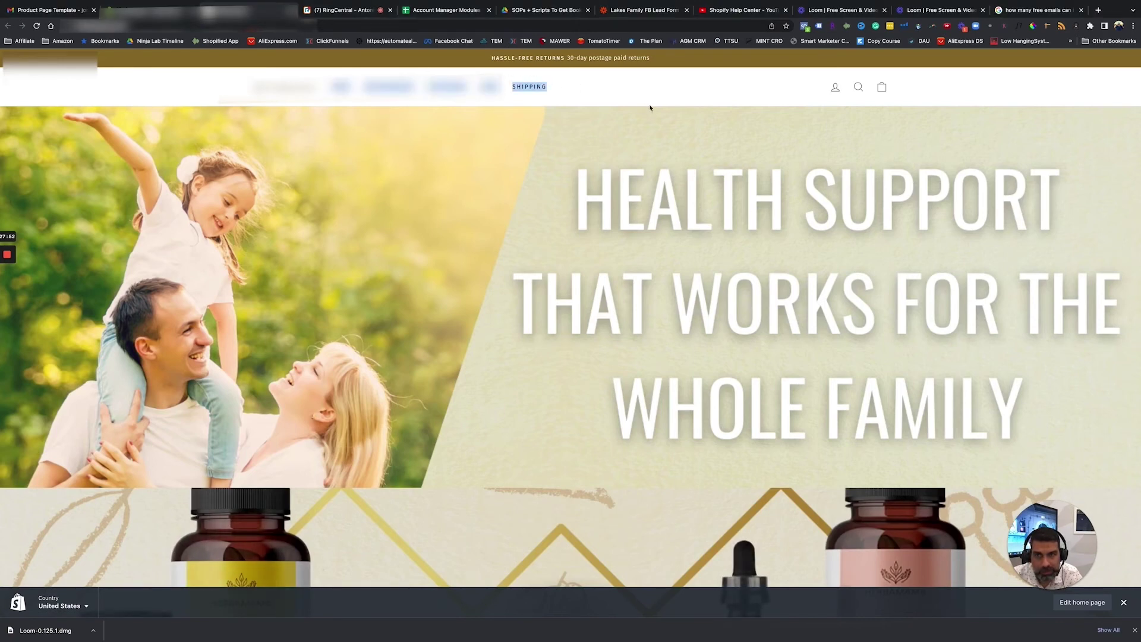
left_click(590, 90)
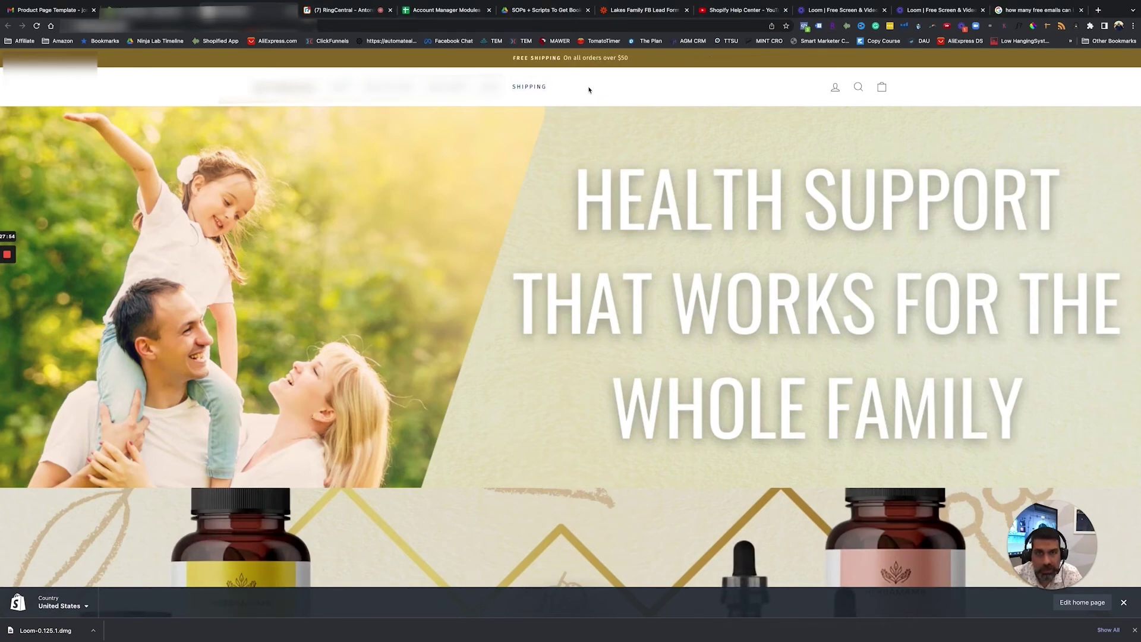
Step: Follow the storefront's Shipping link and read through the Shipping Policy page down to its footer
triple_click(388, 102)
left_click(538, 90)
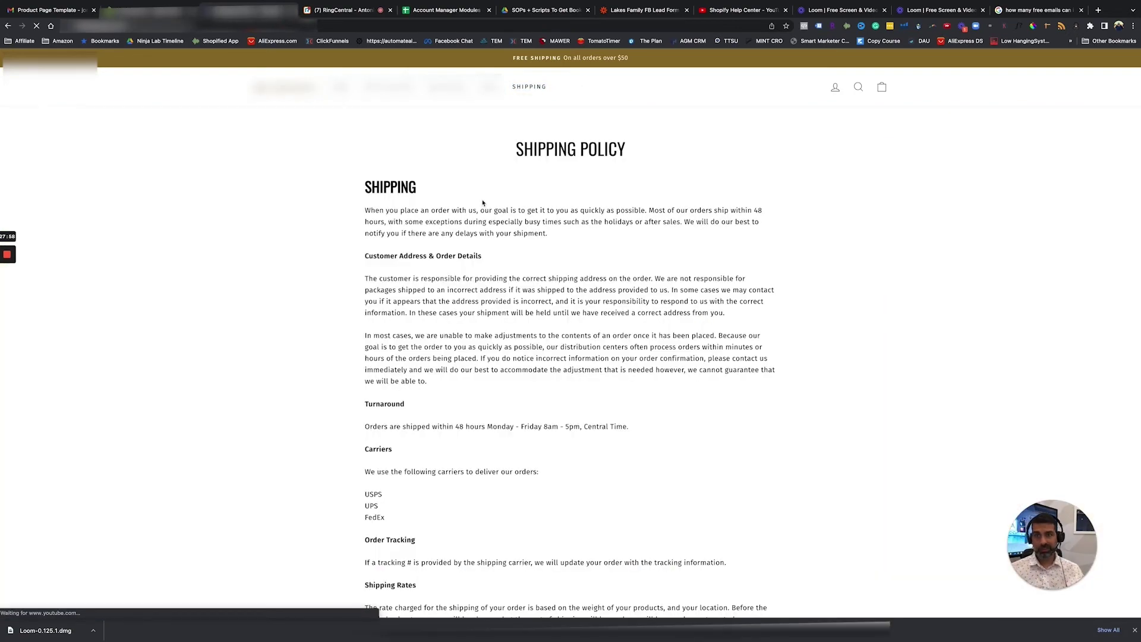
left_click_drag(532, 144, 642, 469)
scroll(571, 443, "down", 4)
scroll(570, 440, "down", 2)
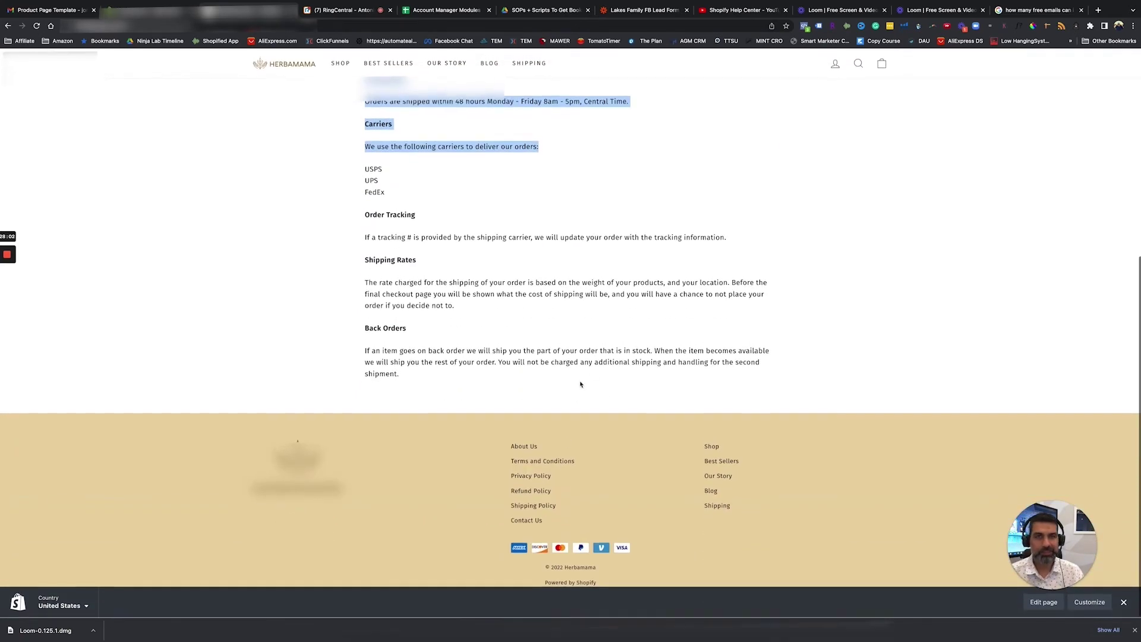
scroll(295, 230, "up", 6)
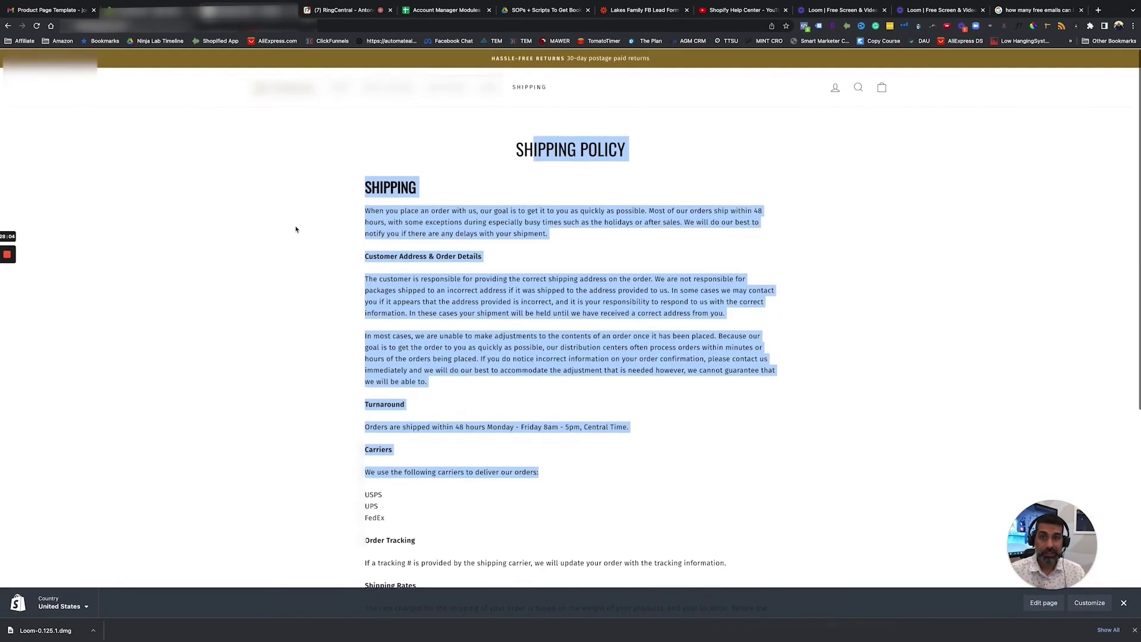
Step: Look through the Best Sellers collection on the storefront, and close the storefront to return to the admin
left_click(447, 95)
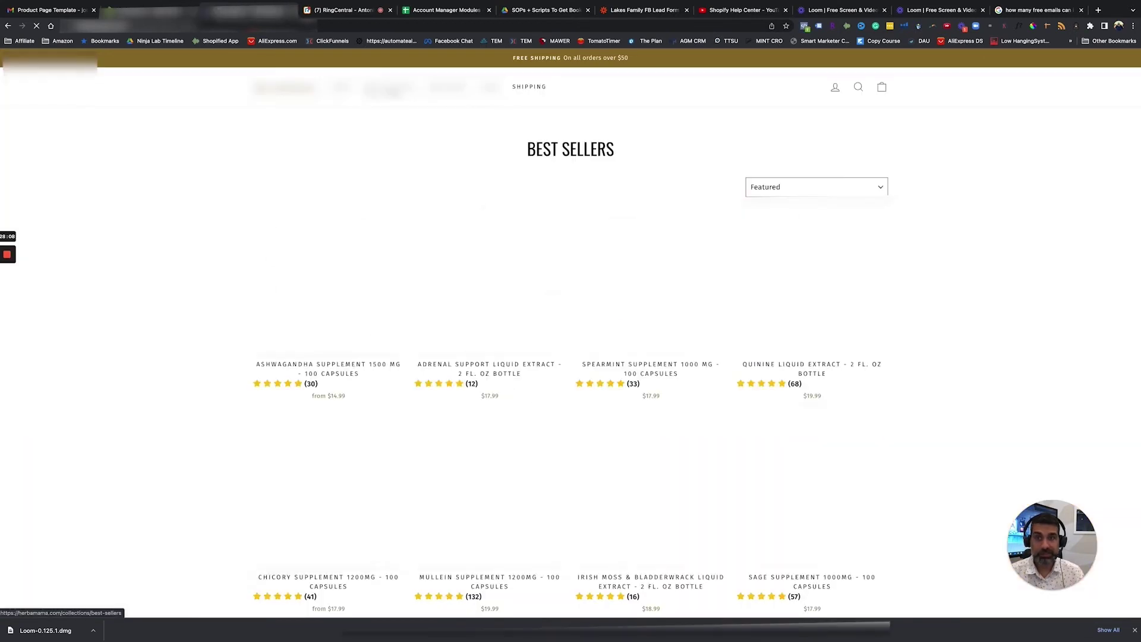
left_click_drag(534, 143, 590, 146)
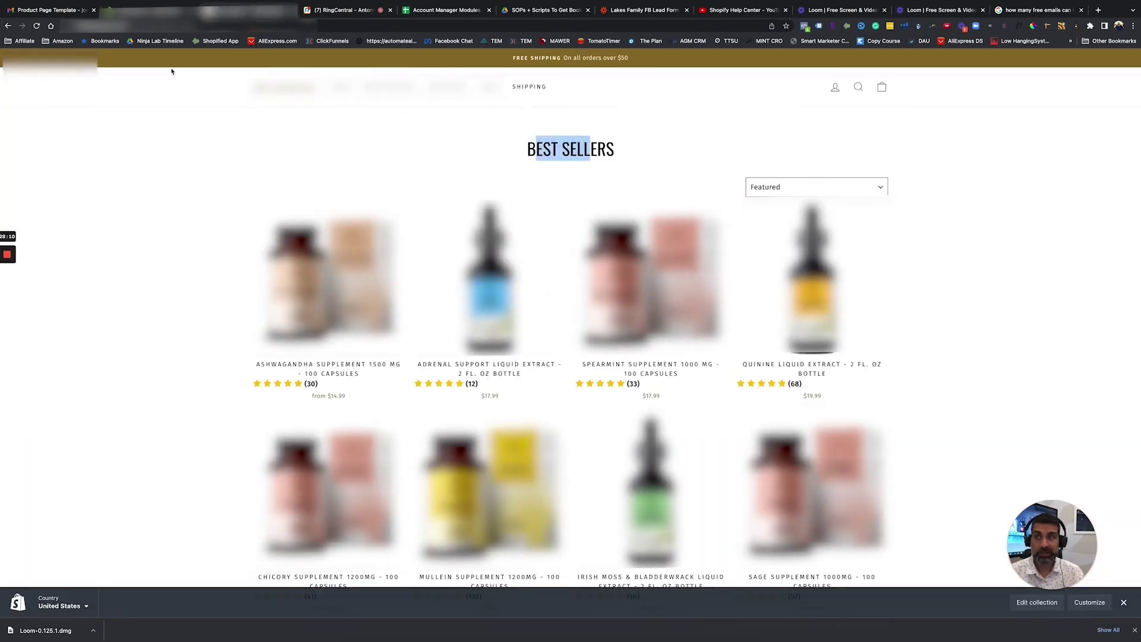
left_click(136, 26)
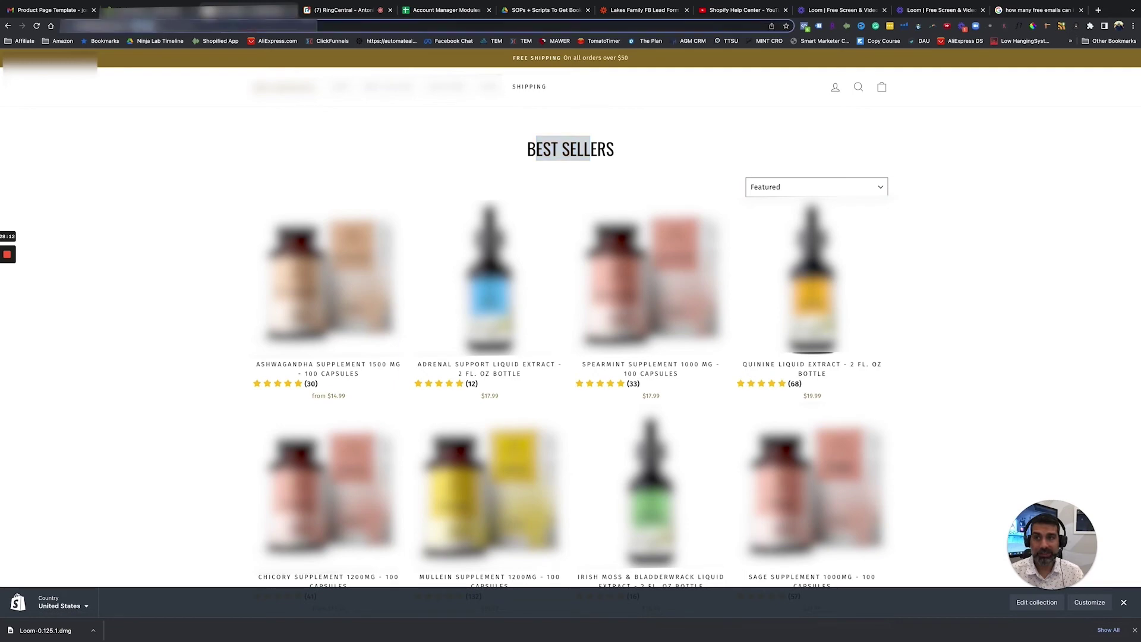
left_click(168, 275)
scroll(168, 279, "down", 7)
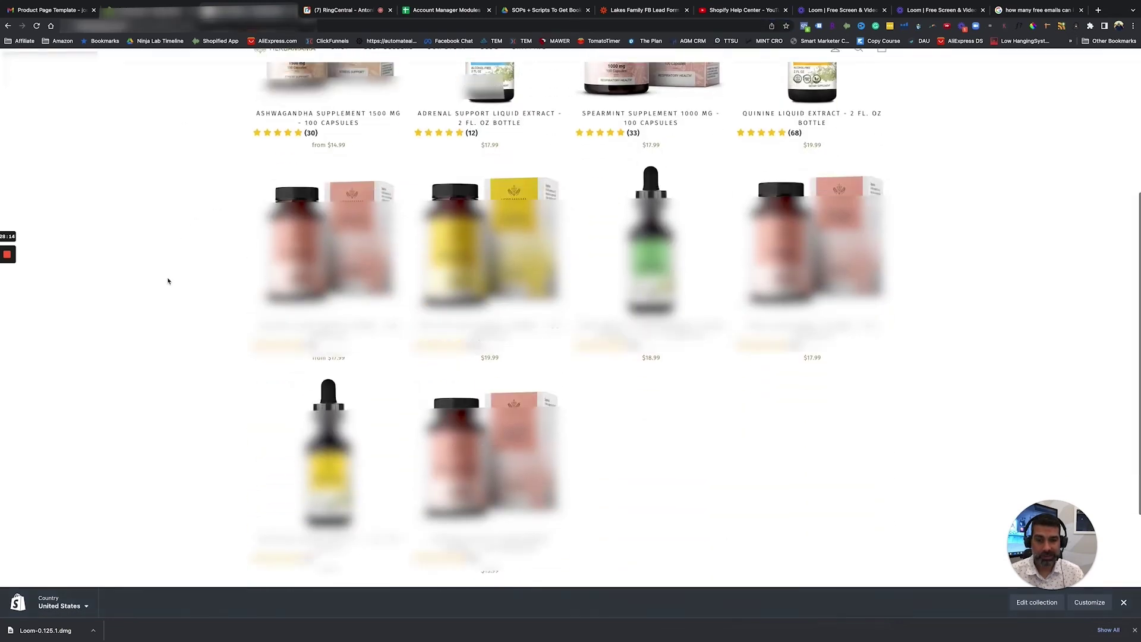
scroll(169, 281, "up", 10)
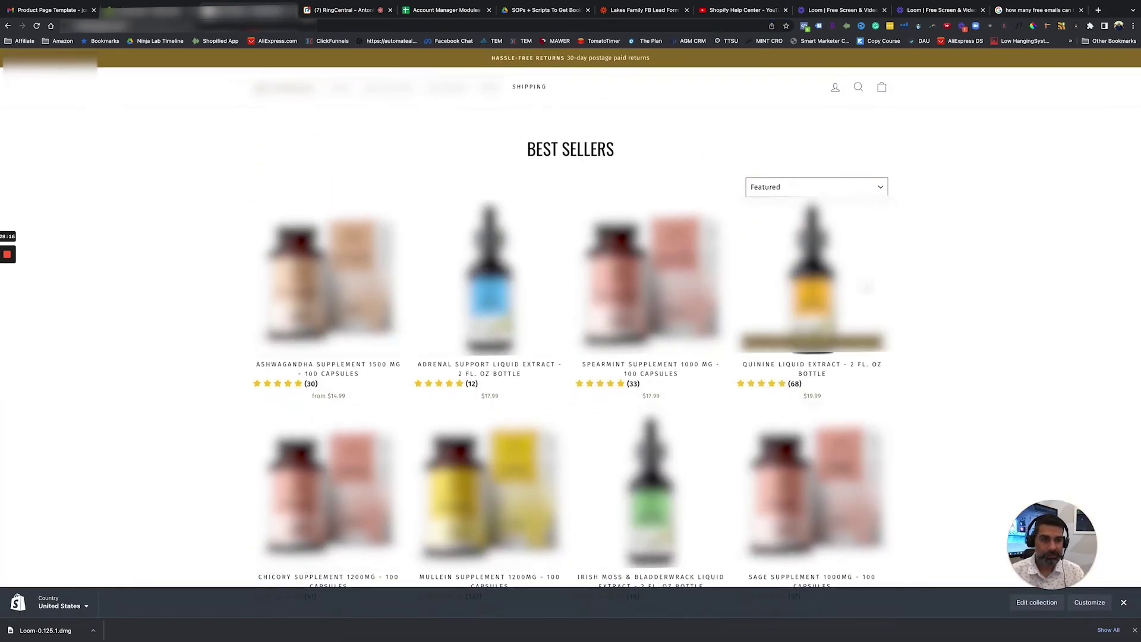
mouse_move(7, 292)
key("super+w")
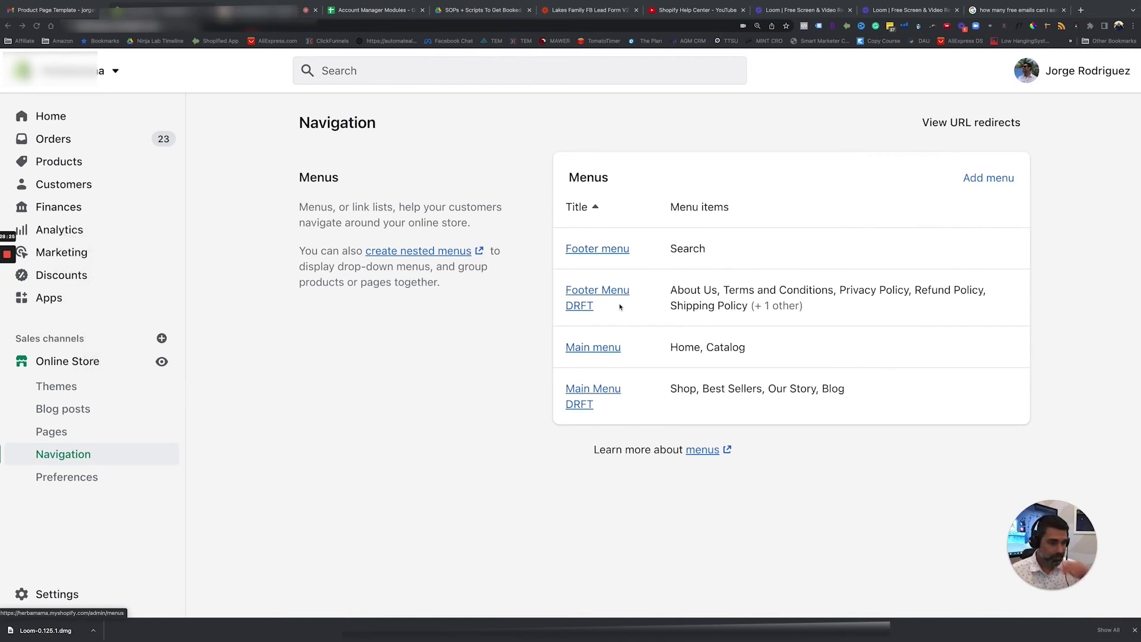
Step: Open the online store's preferences and examine the homepage title and meta description fields
left_click(89, 478)
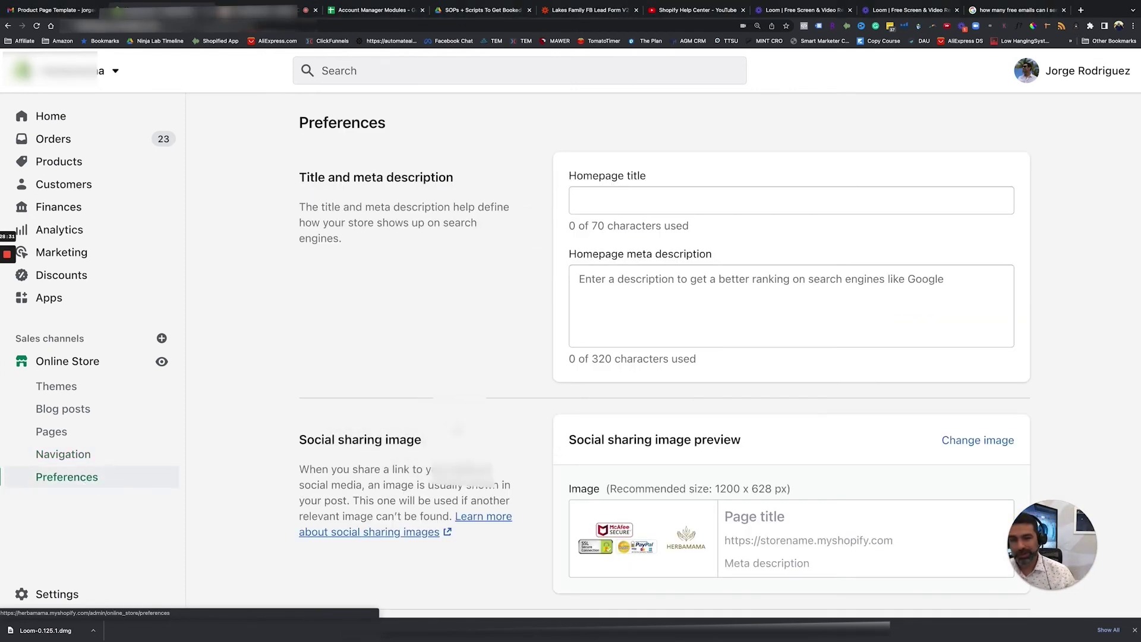
scroll(443, 408, "down", 1)
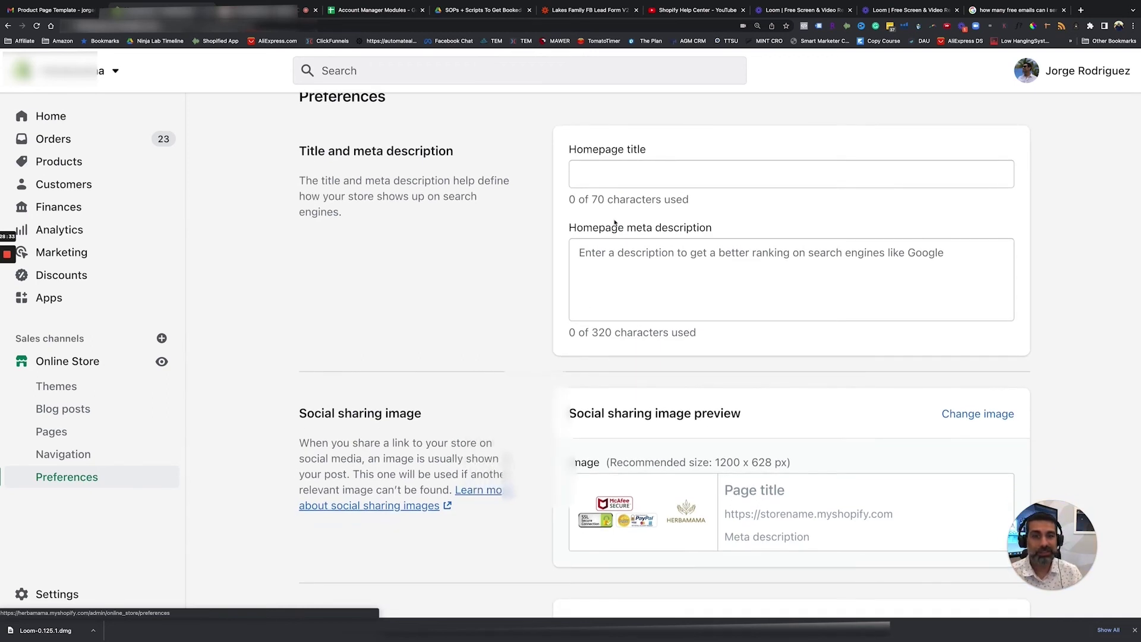
left_click(635, 182)
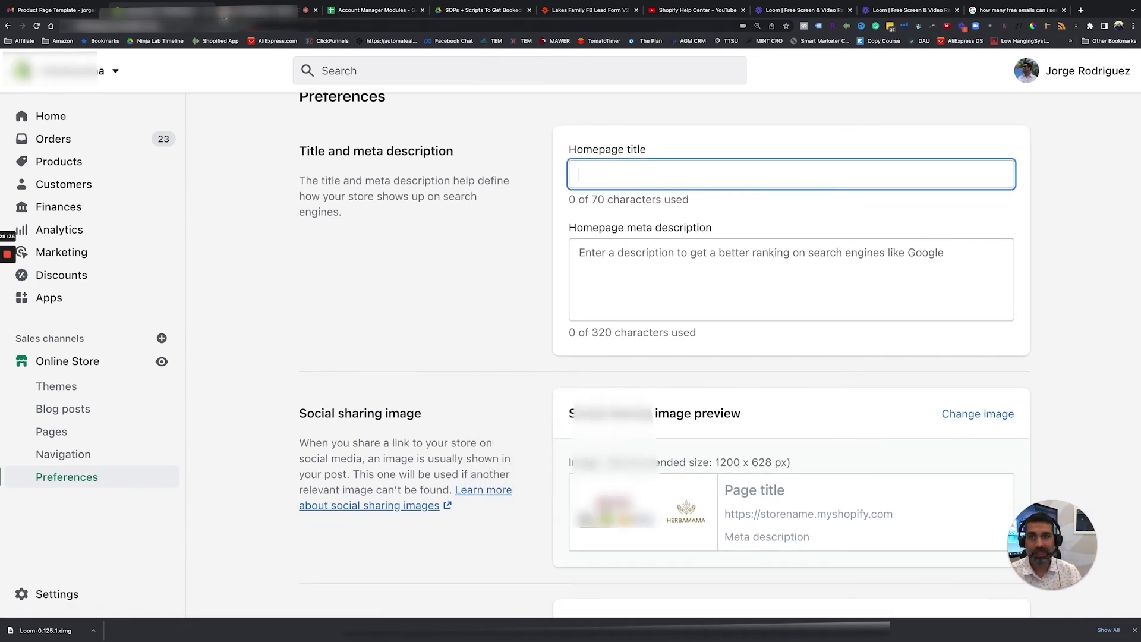
scroll(226, 393, "up", 1)
Step: View the live storefront's home page, and return to the homepage title field in the preferences
left_click(161, 362)
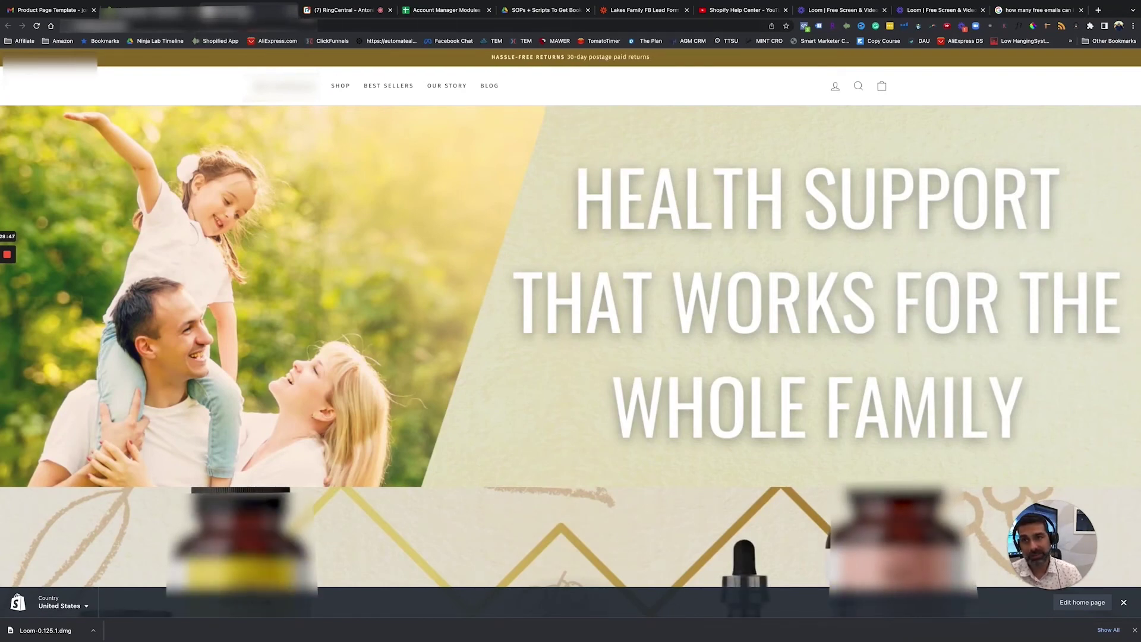
left_click(247, 11)
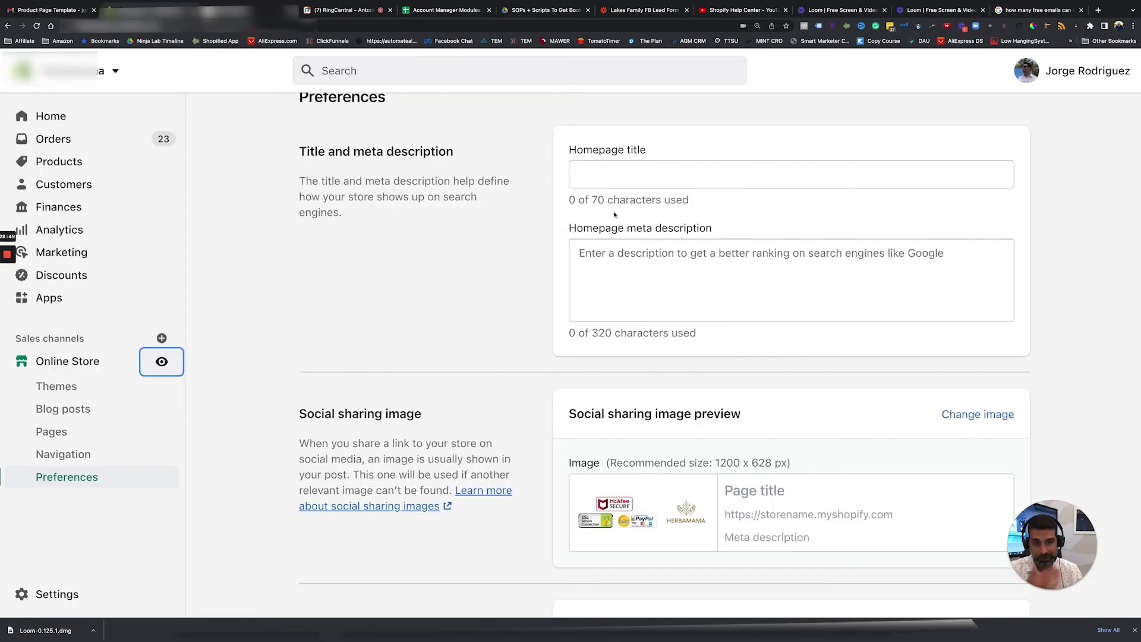
left_click(619, 174)
left_click(538, 280)
Step: Examine the social sharing image settings in the preferences and highlight the image preview heading
scroll(537, 280, "down", 2)
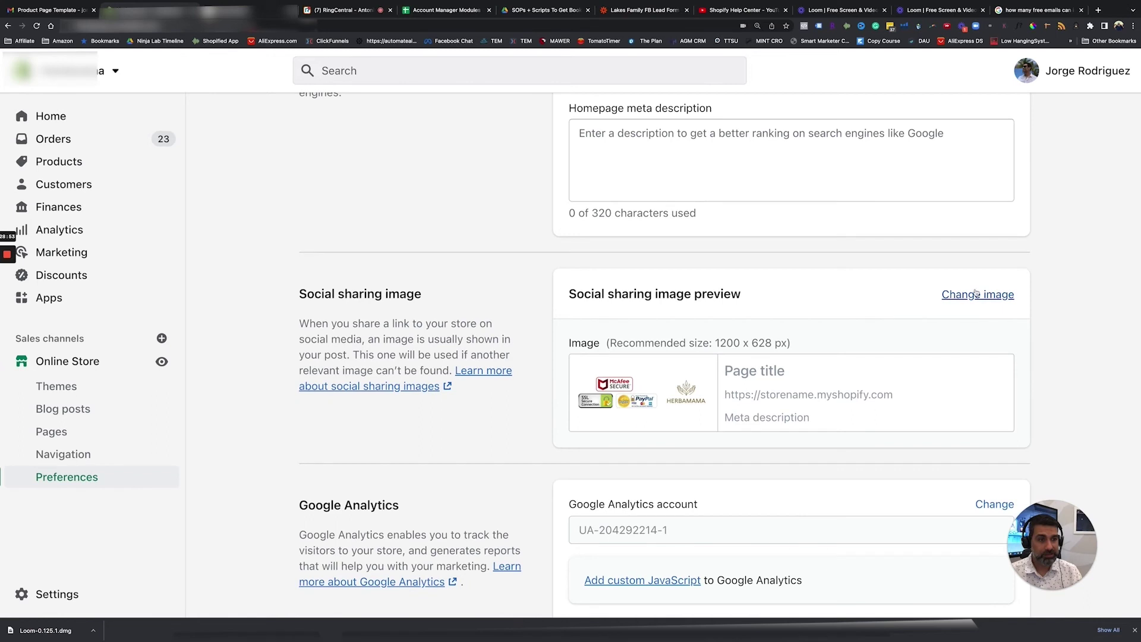
left_click_drag(559, 287, 727, 294)
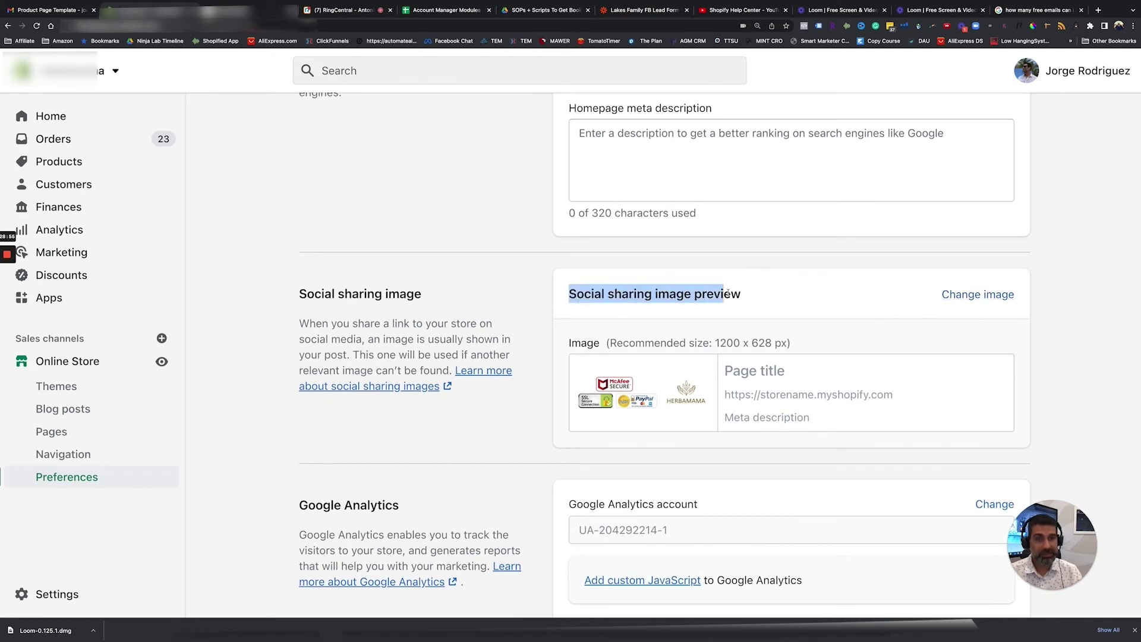
left_click(454, 247)
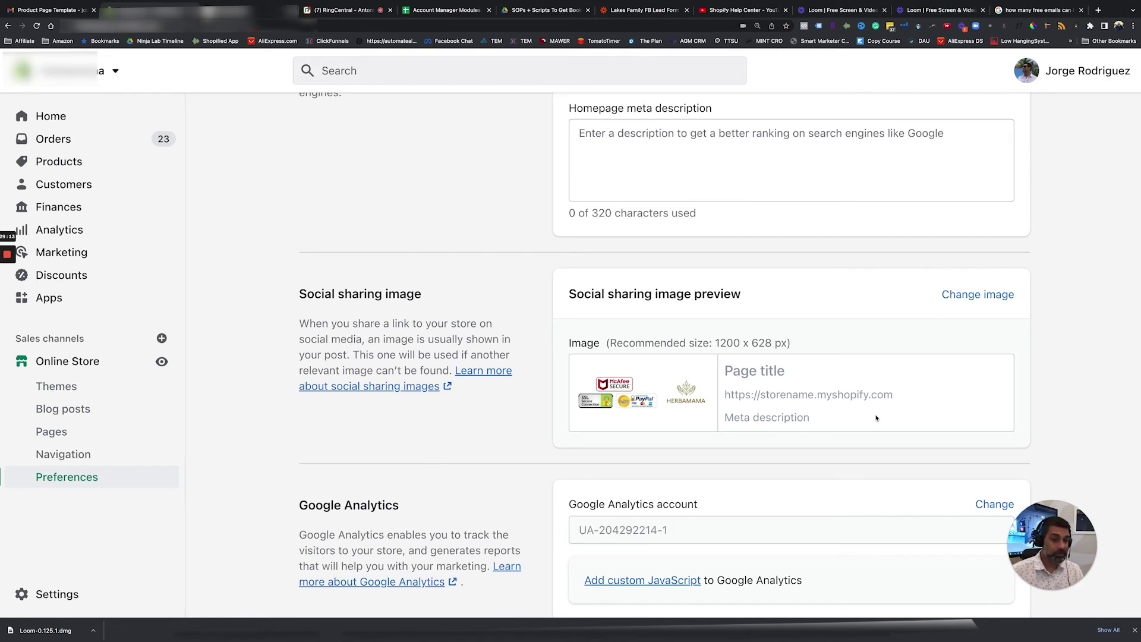
Step: Examine the Google Analytics and Facebook Pixel sections of the preferences, highlighting the Google Analytics heading
scroll(400, 450, "down", 5)
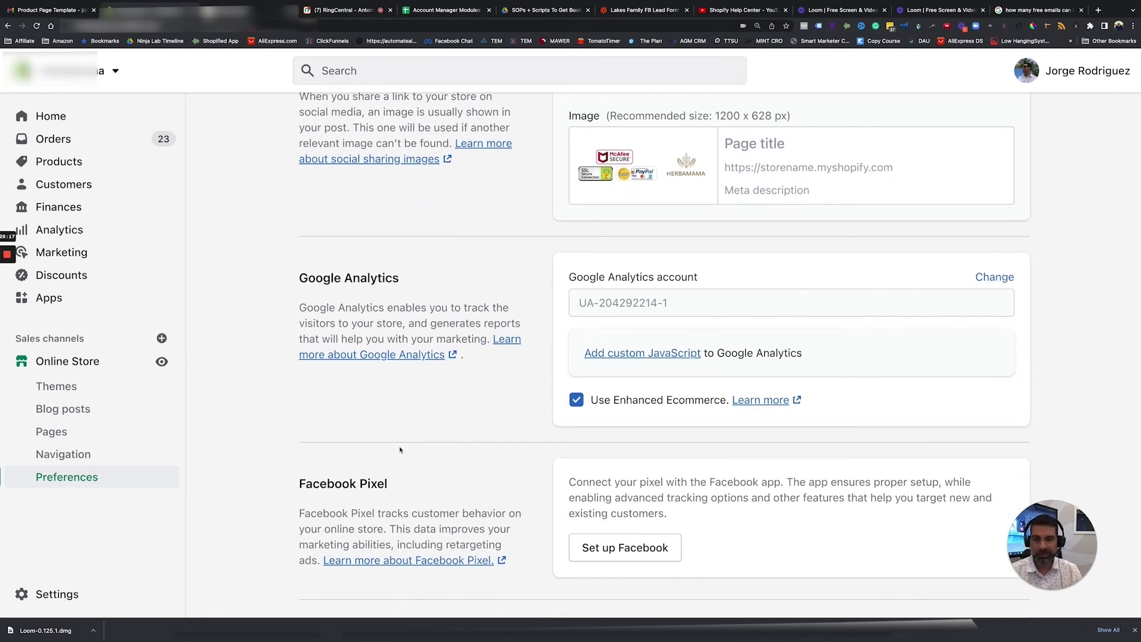
left_click_drag(330, 272, 503, 294)
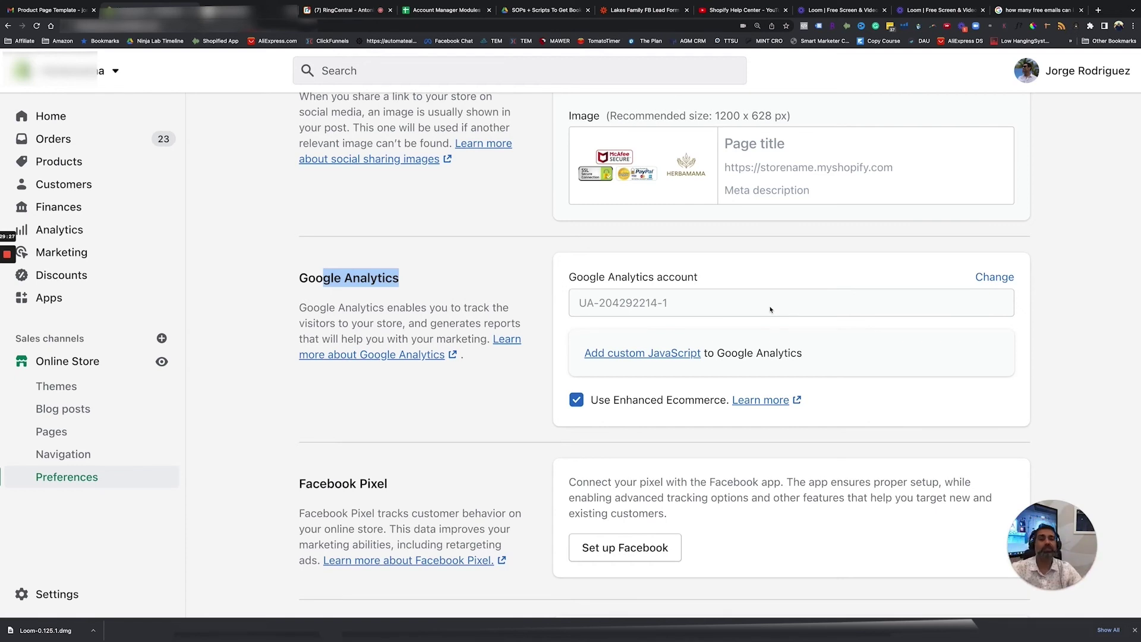
scroll(618, 404, "down", 3)
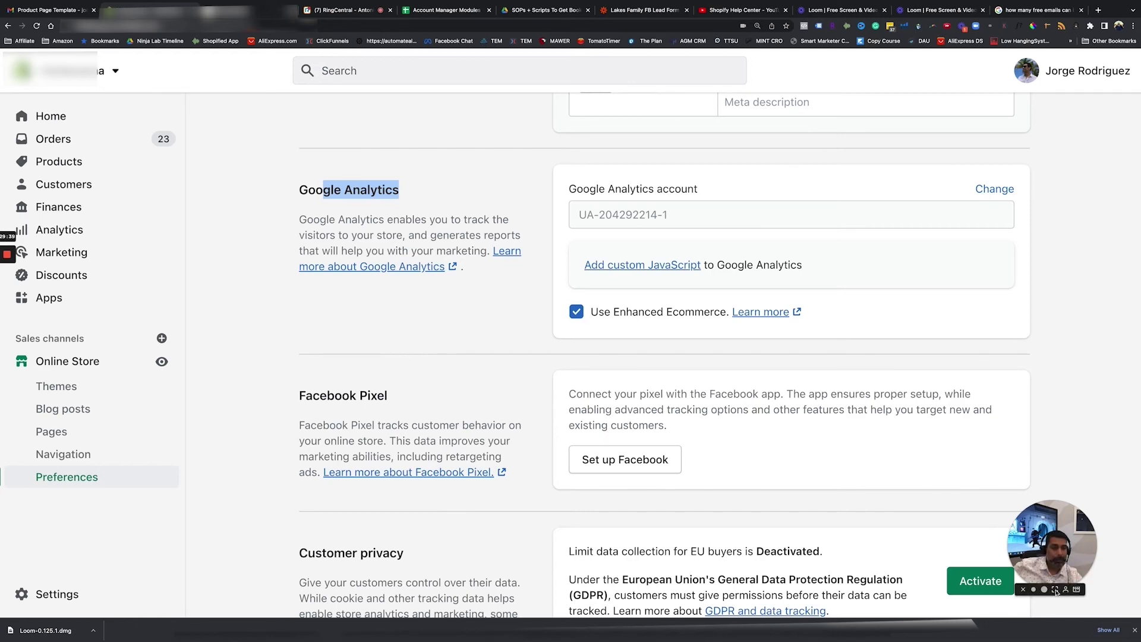
left_click(1056, 590)
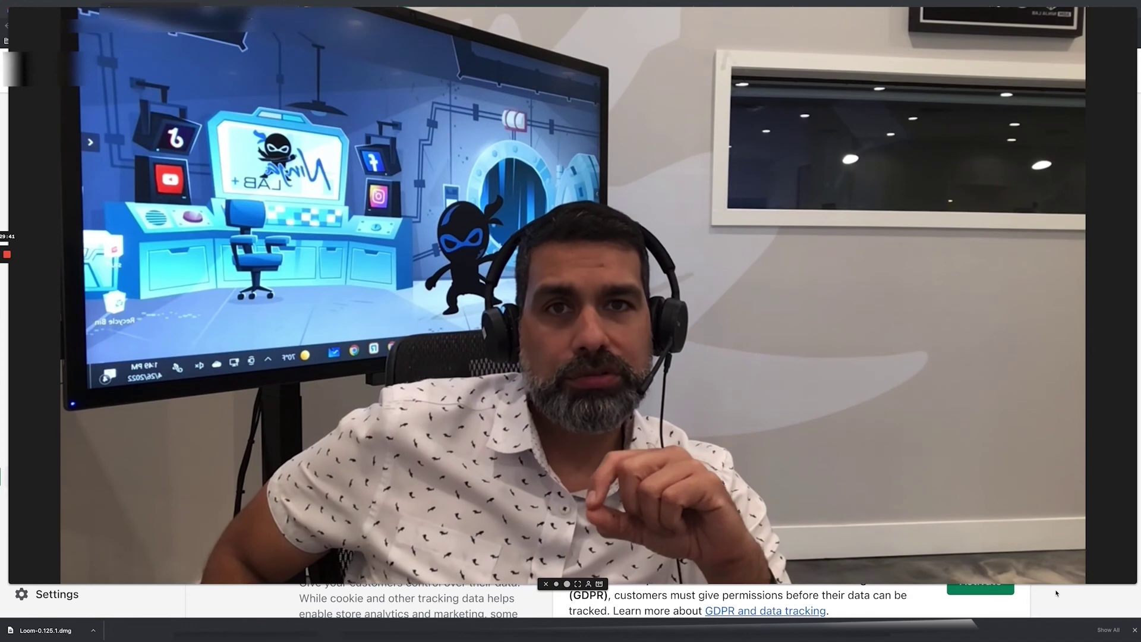
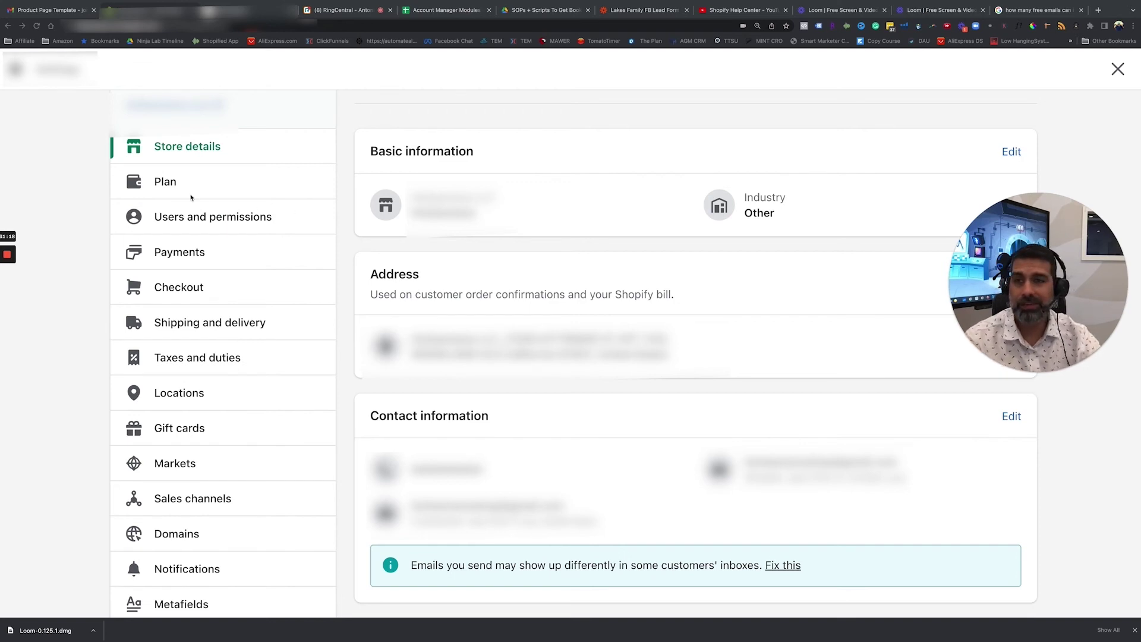
Step: Open the Users and permissions settings and examine the store owner and staff entries
left_click(163, 218)
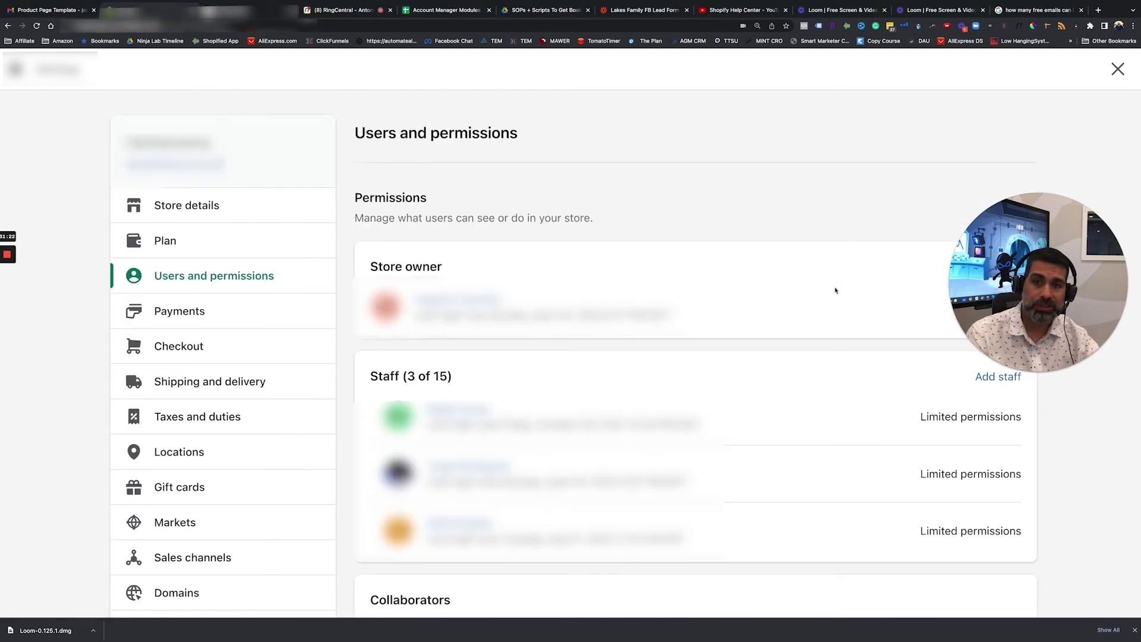
left_click_drag(1043, 275, 941, 207)
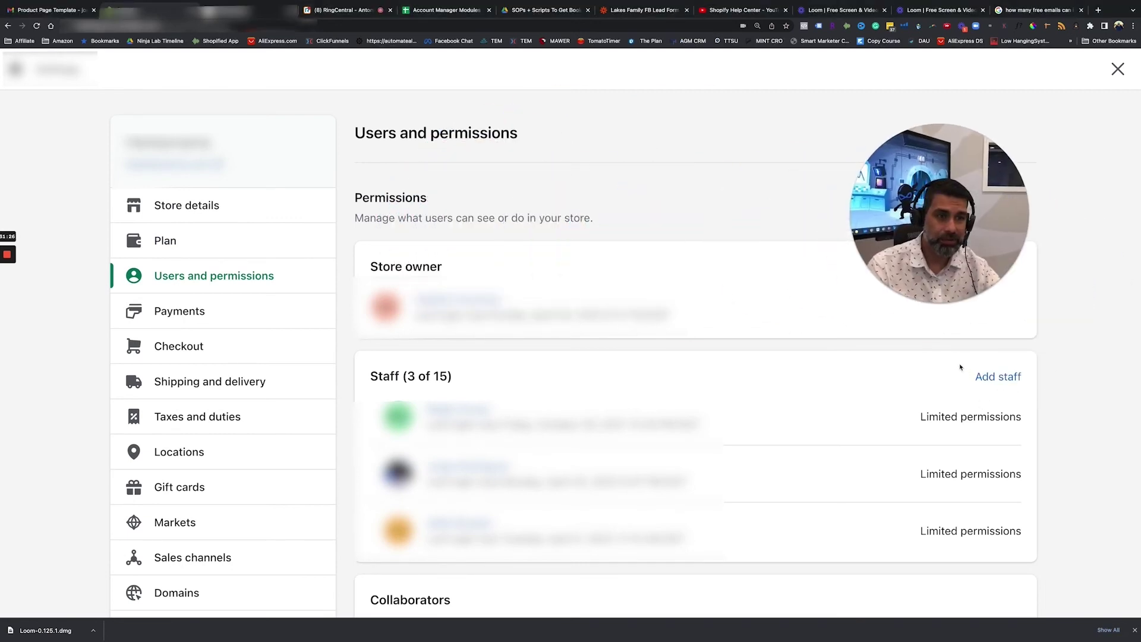
left_click_drag(962, 368, 1055, 377)
left_click(1068, 382)
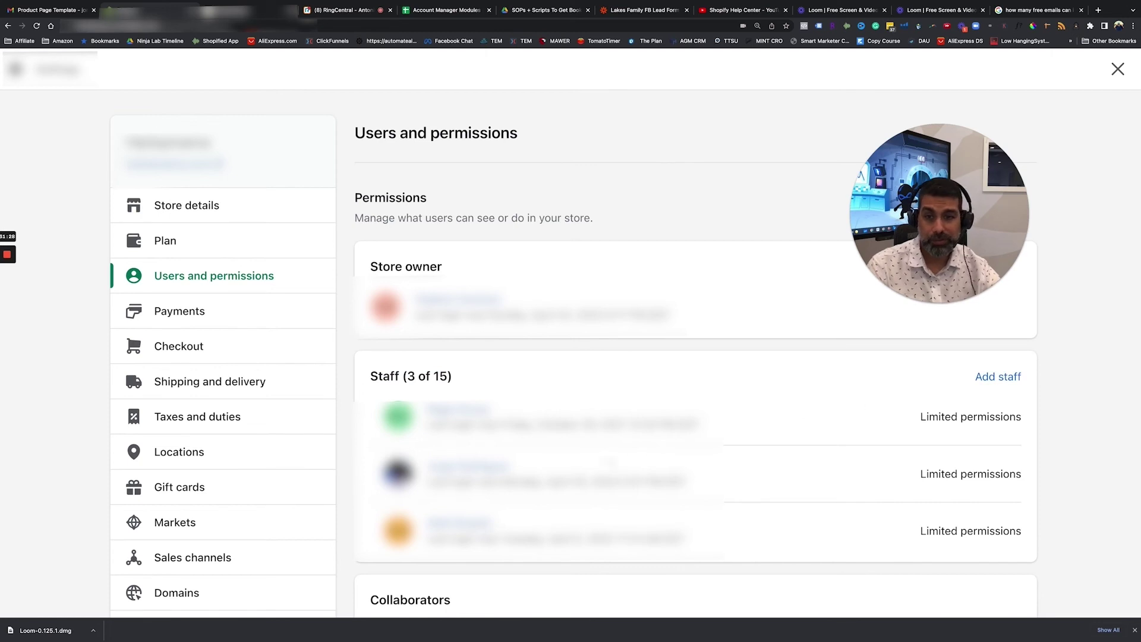
Step: Open the Payments settings and look through the payment providers and manual payment methods
left_click(175, 325)
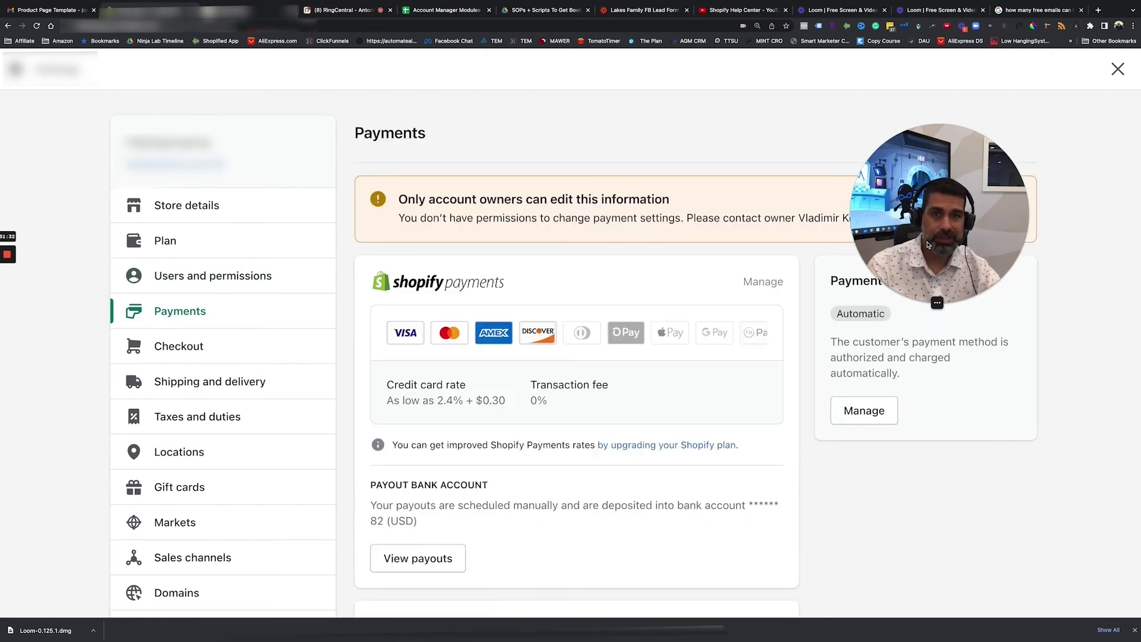
left_click_drag(928, 245, 976, 179)
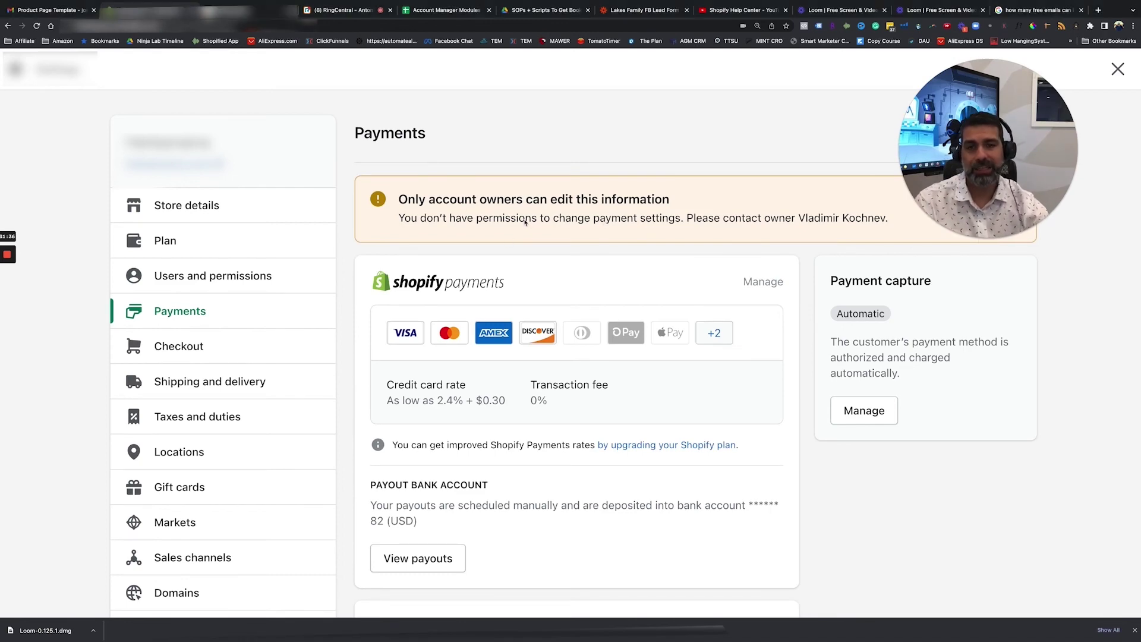
scroll(526, 221, "down", 10)
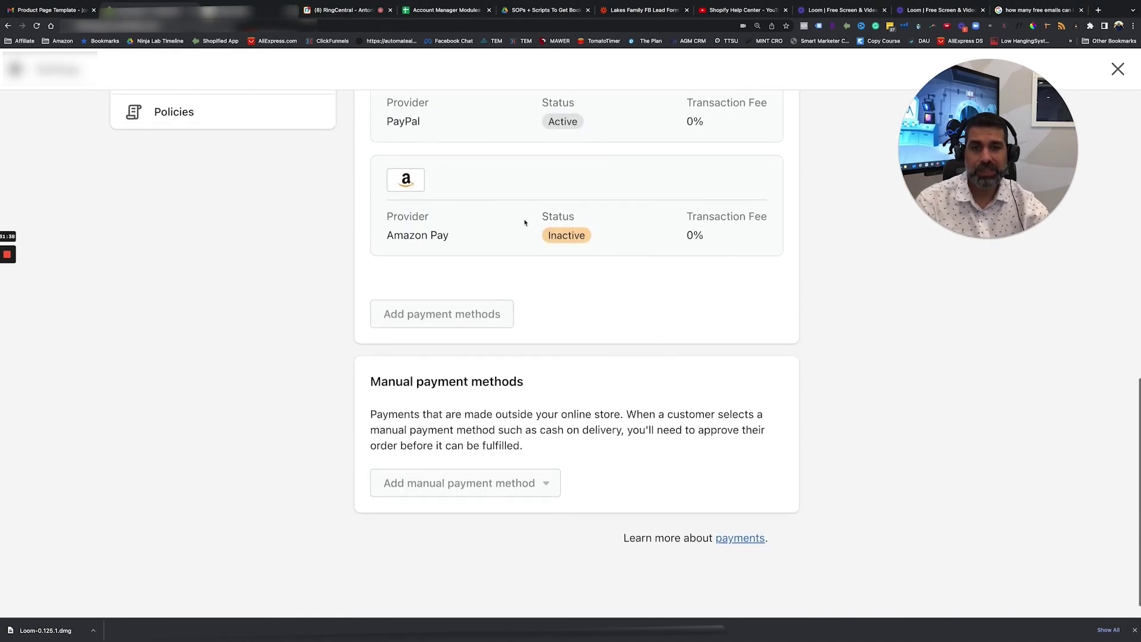
scroll(526, 221, "up", 10)
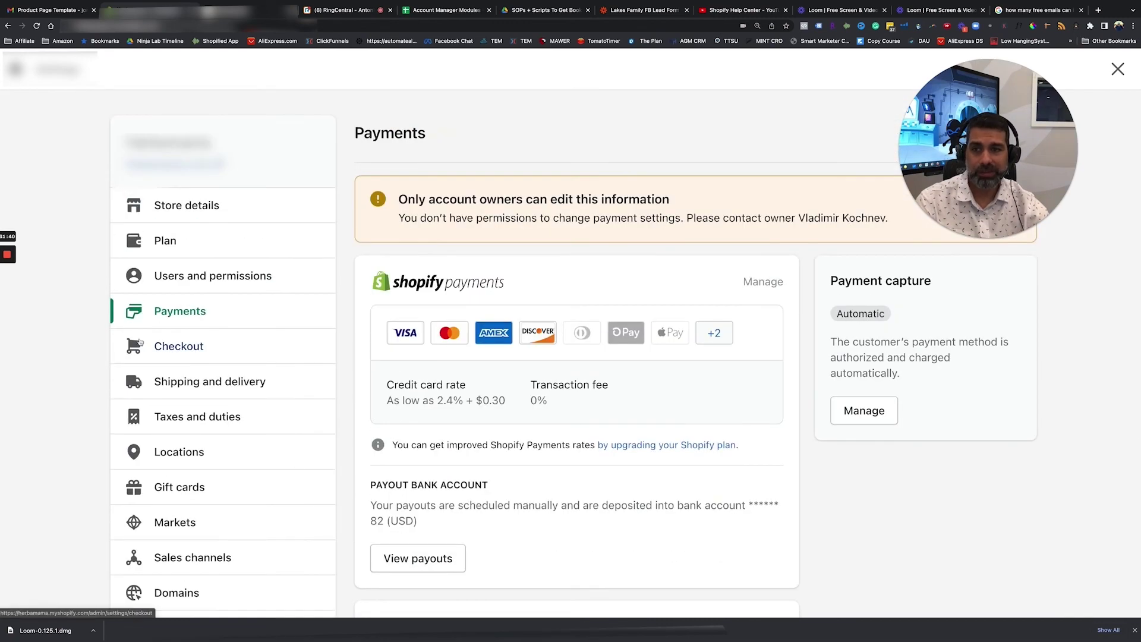
Step: Open the Checkout settings, start customizing the checkout in the theme editor and dismiss the Preview Inspector introduction
left_click(172, 348)
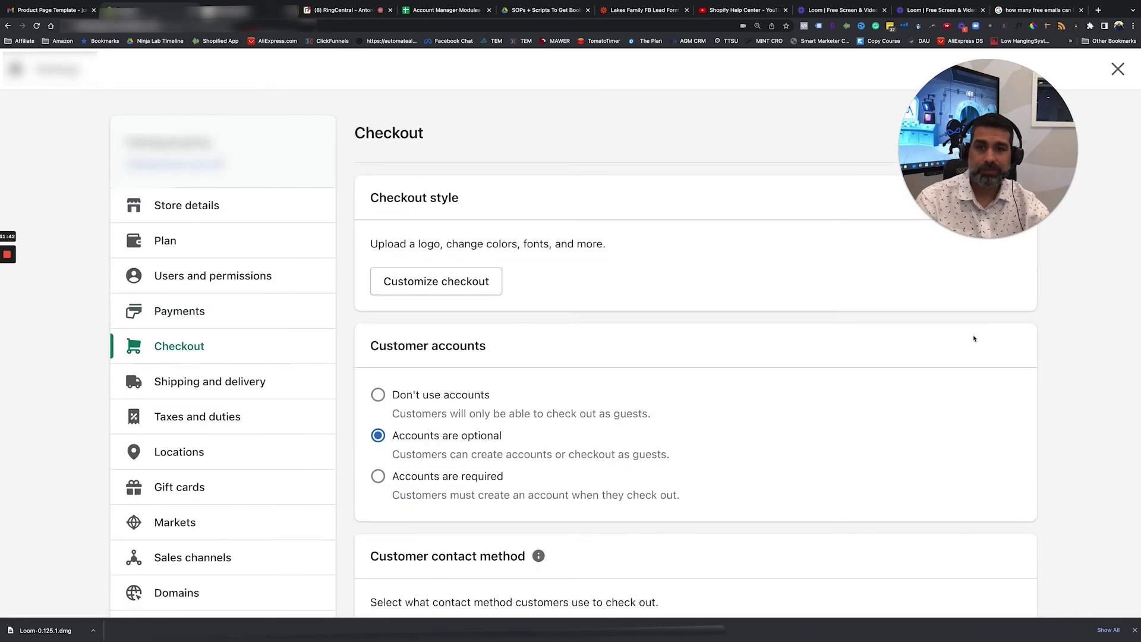
left_click(485, 277)
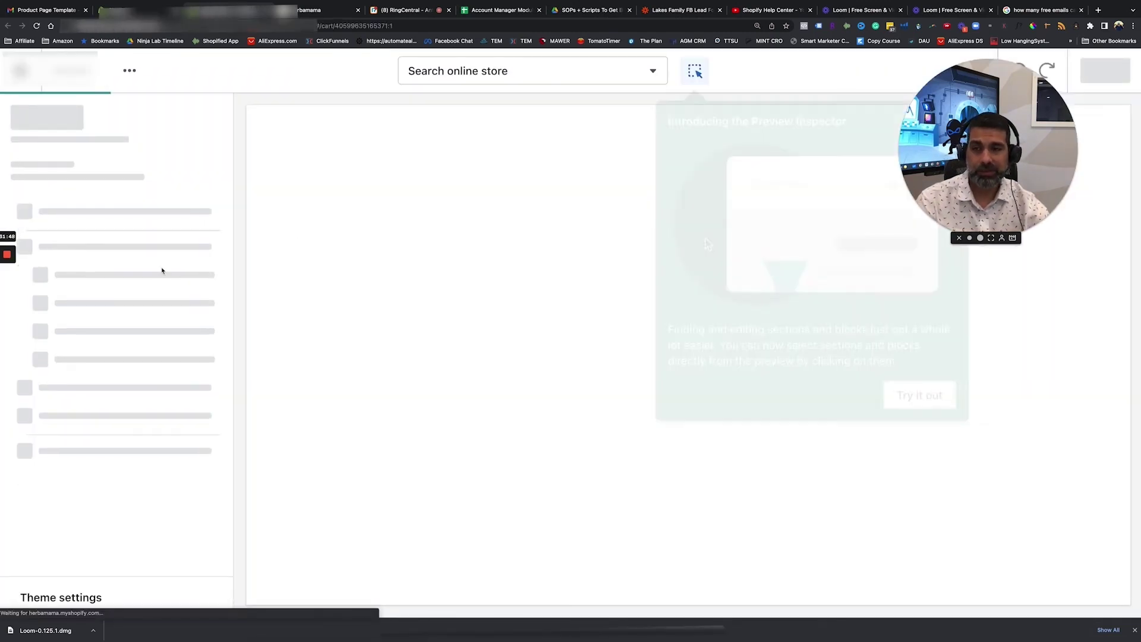
left_click_drag(1047, 191, 1102, 544)
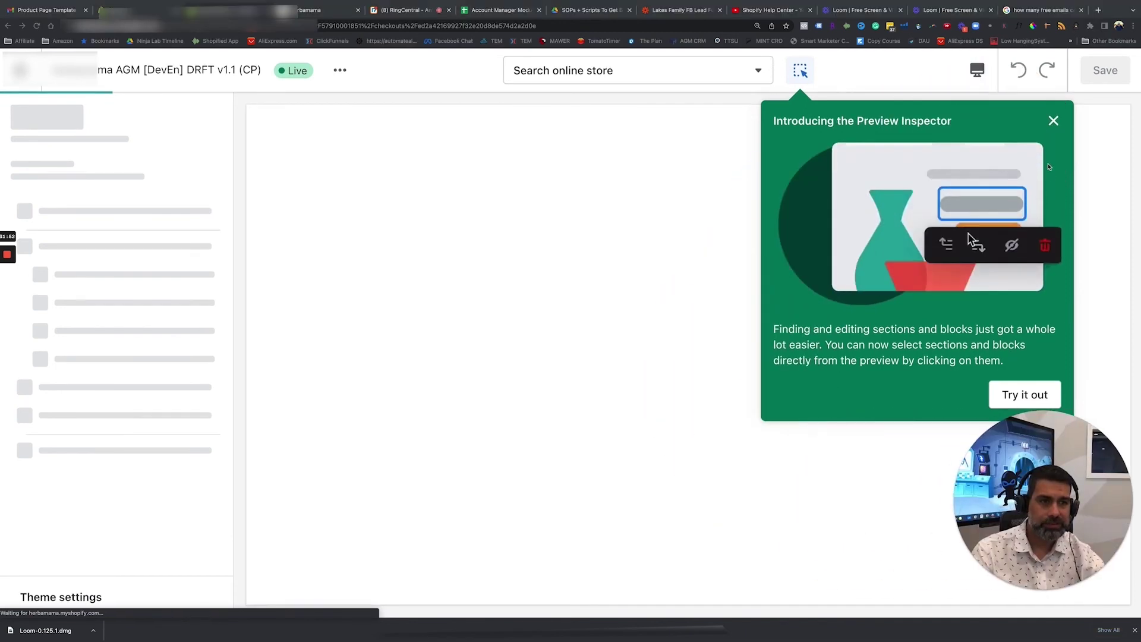
left_click(1051, 121)
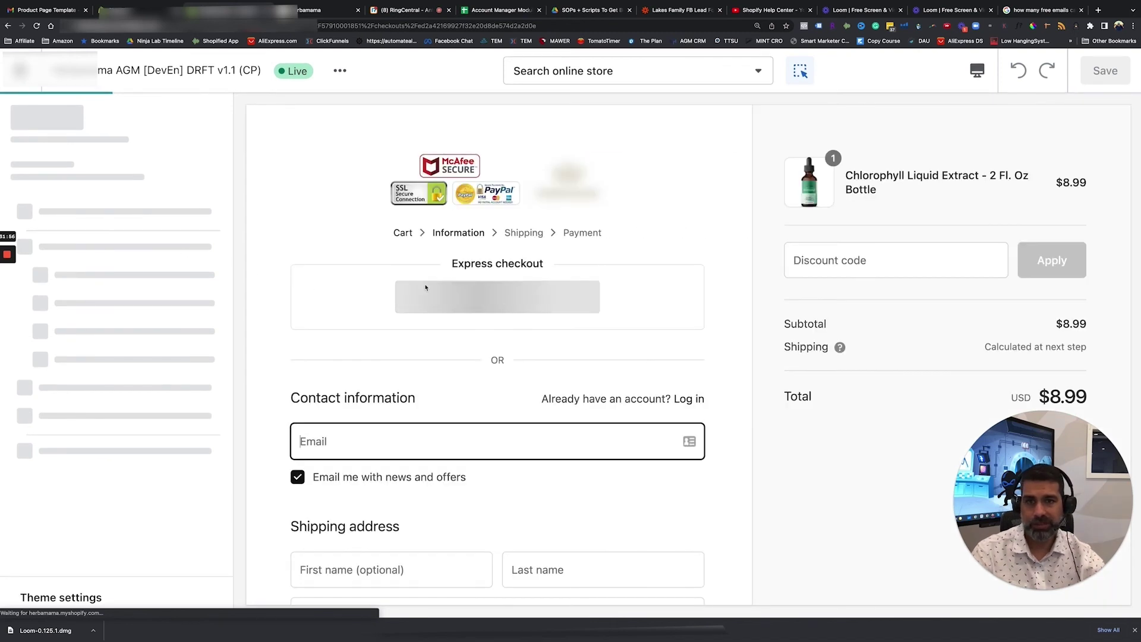
Step: Highlight the banner with the logo and trust badges above the checkout form, and return to the Checkout settings
left_click_drag(410, 145, 624, 220)
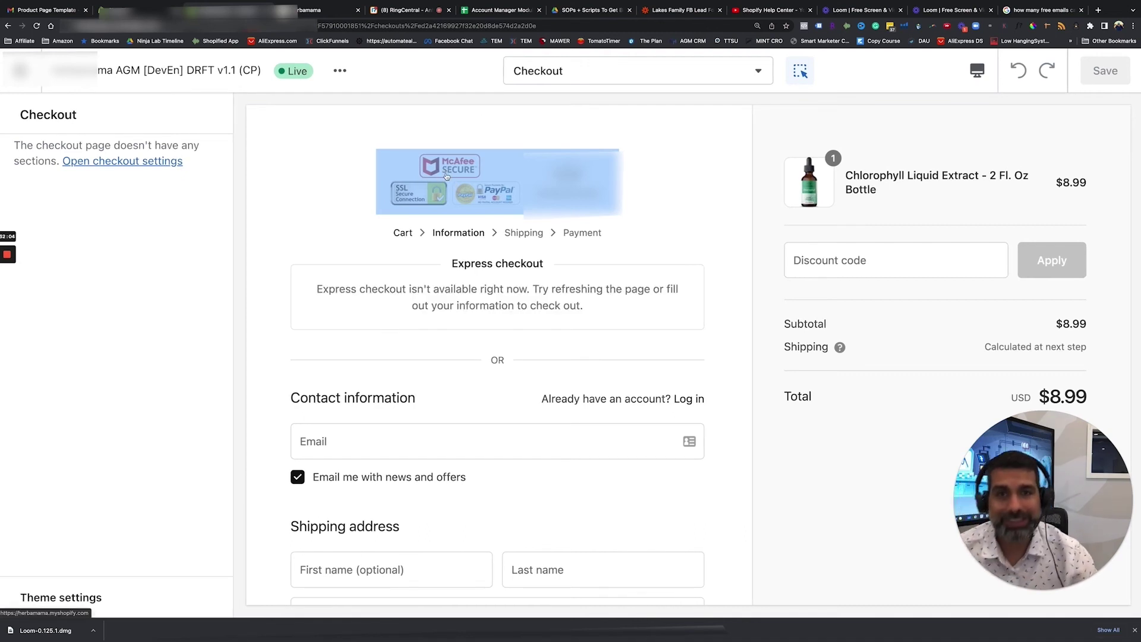
left_click(363, 215)
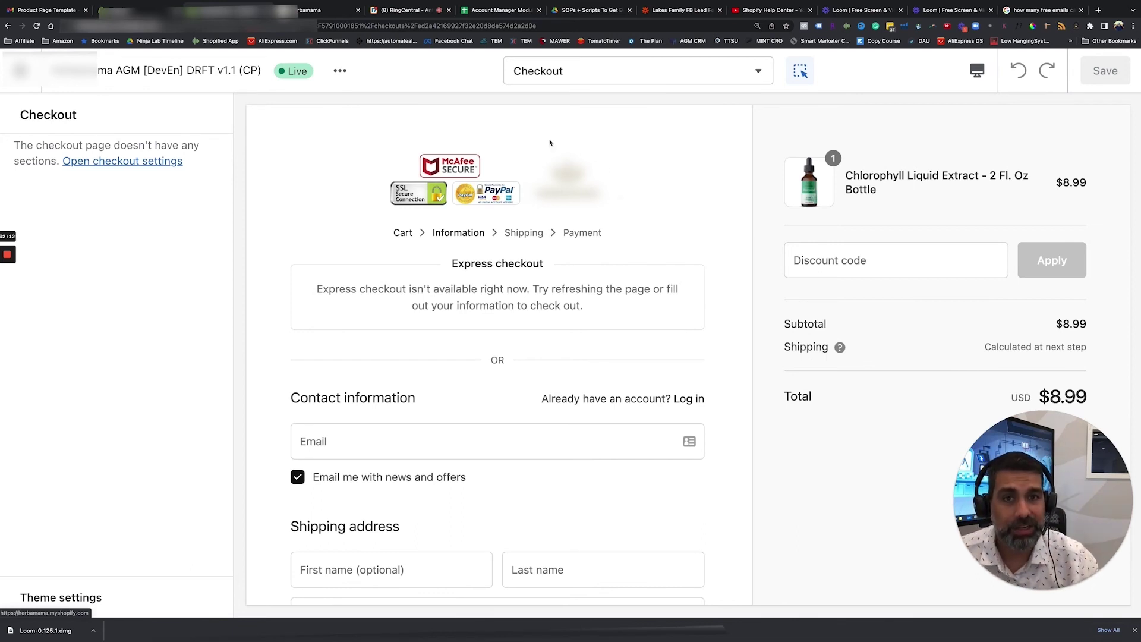
left_click_drag(550, 142, 626, 203)
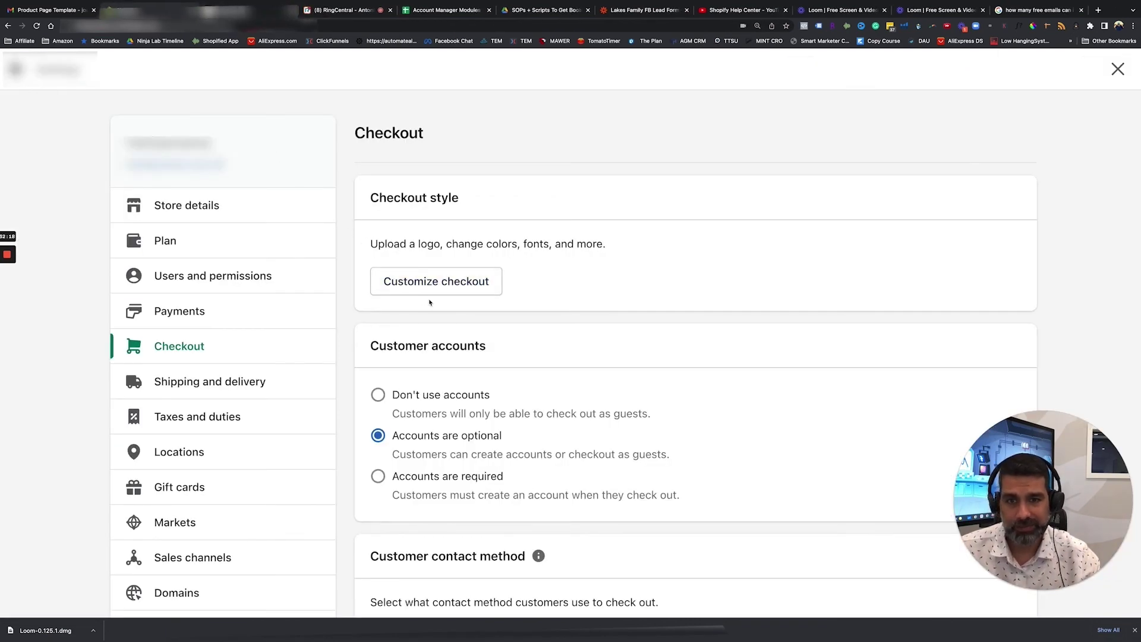
Step: Look through the Checkout settings, from customer accounts, contact method and customer information to order processing, marketing consent and abandoned checkout emails
scroll(429, 303, "down", 2)
scroll(429, 303, "down", 2)
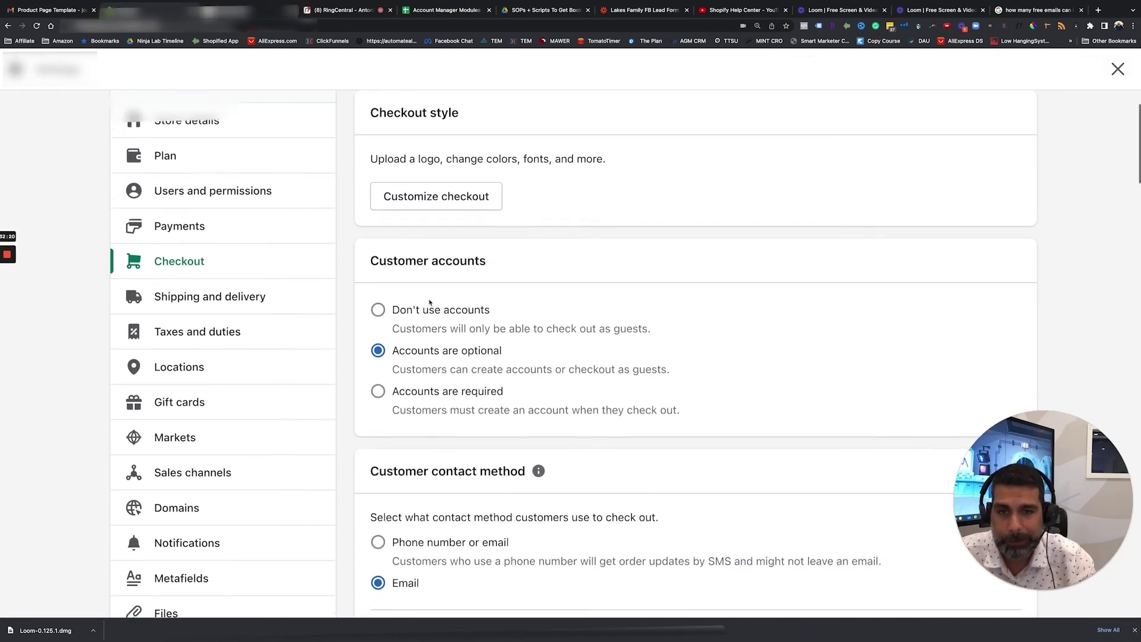
scroll(430, 303, "down", 10)
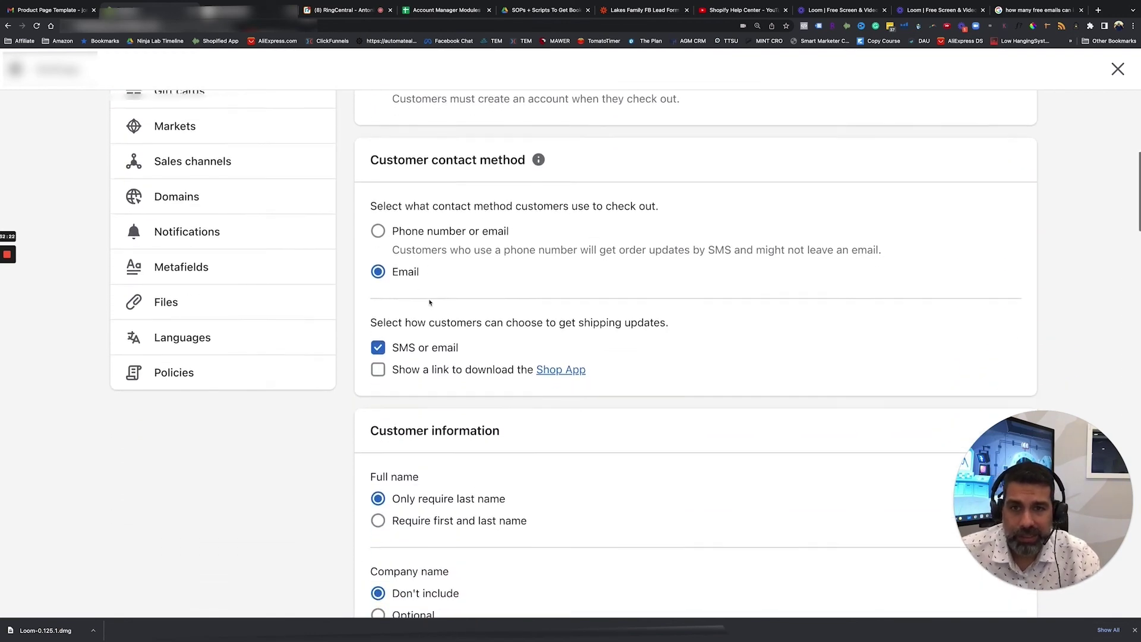
scroll(430, 302, "down", 10)
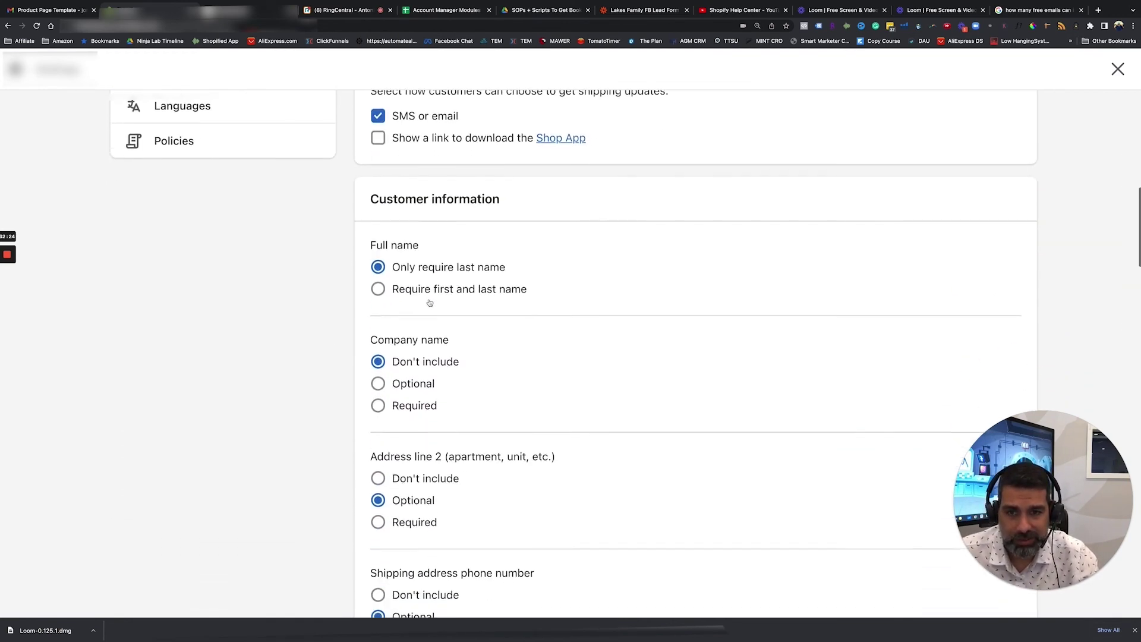
scroll(430, 303, "down", 20)
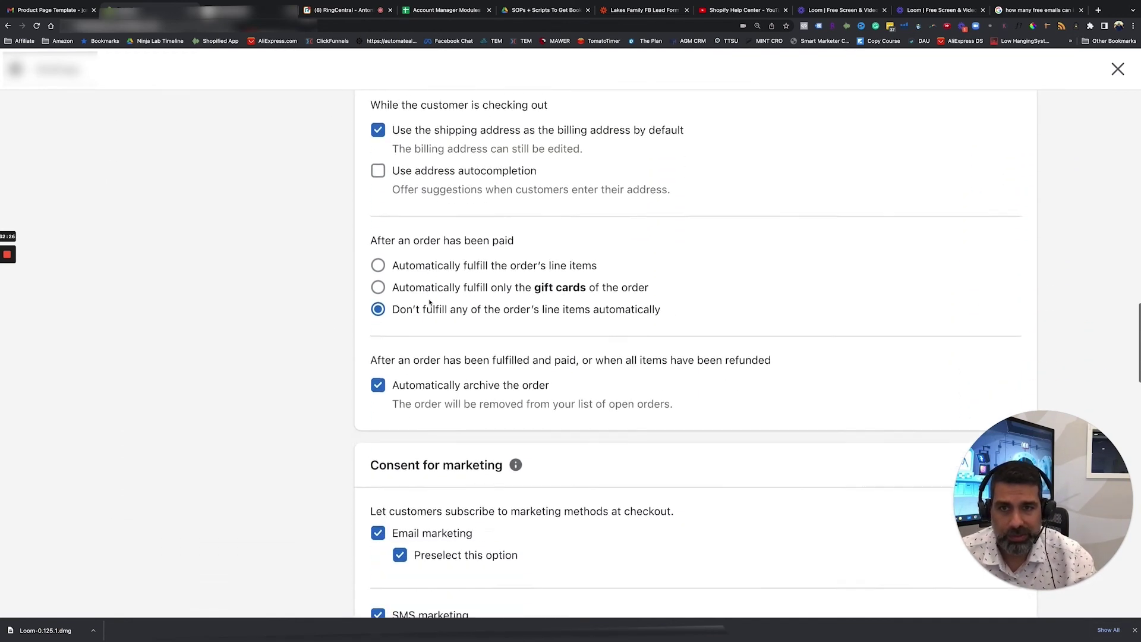
scroll(430, 303, "down", 3)
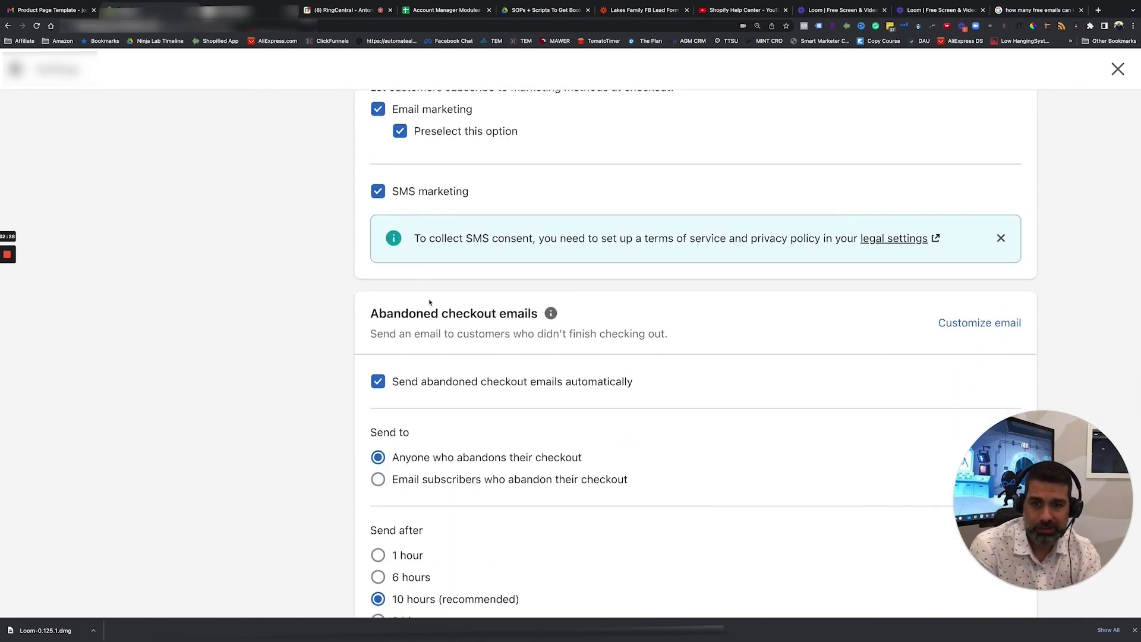
scroll(430, 303, "up", 20)
scroll(430, 302, "up", 10)
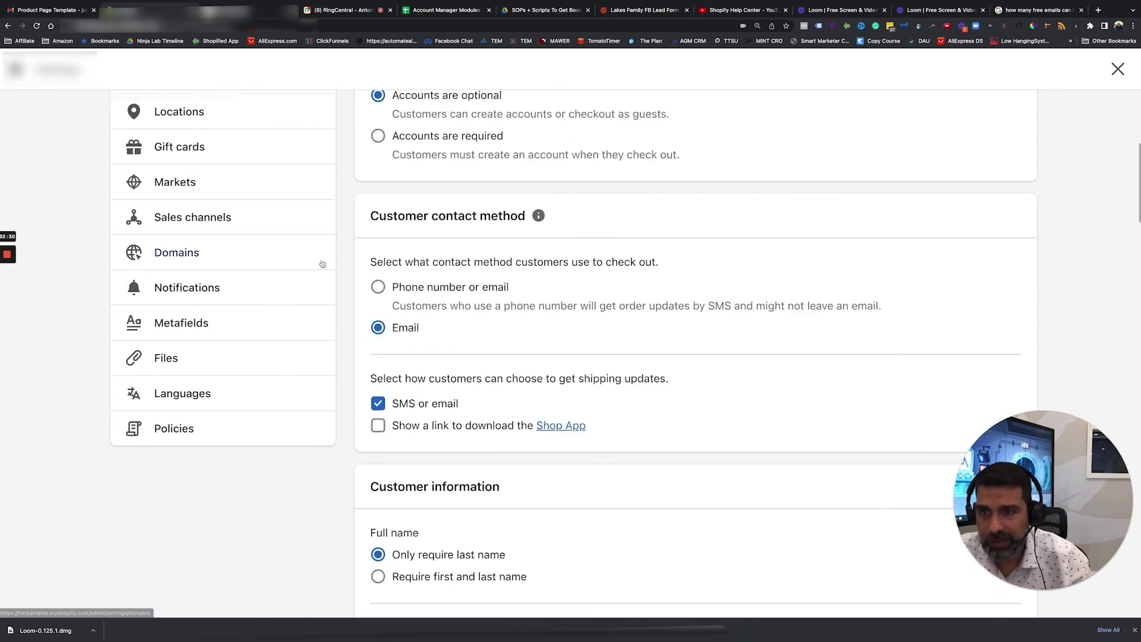
scroll(229, 247, "down", 2)
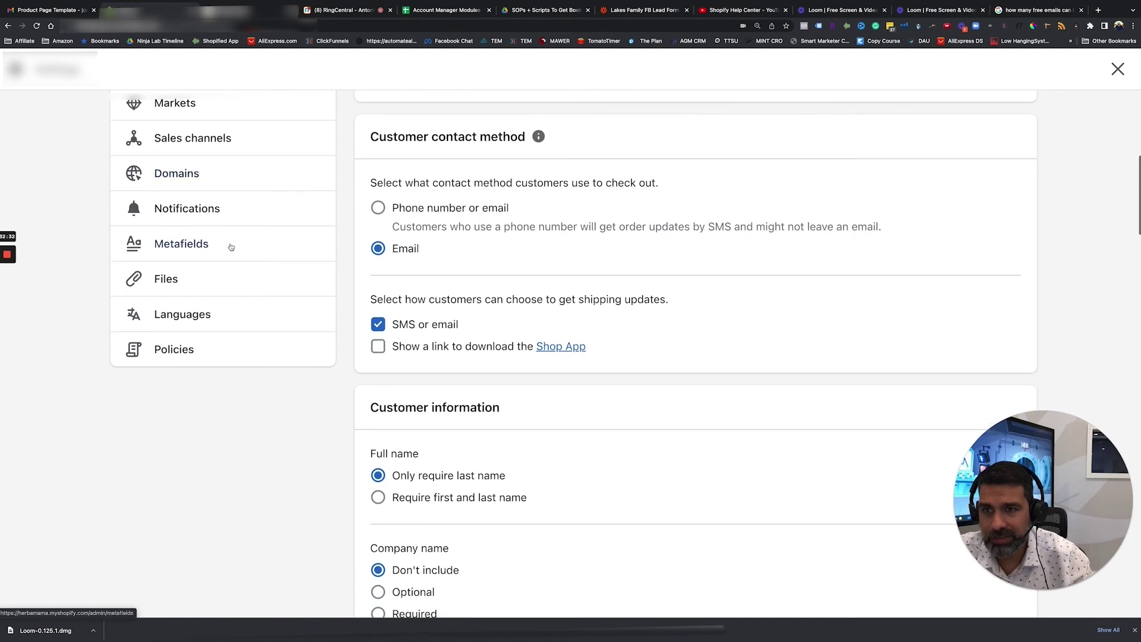
scroll(165, 272, "up", 11)
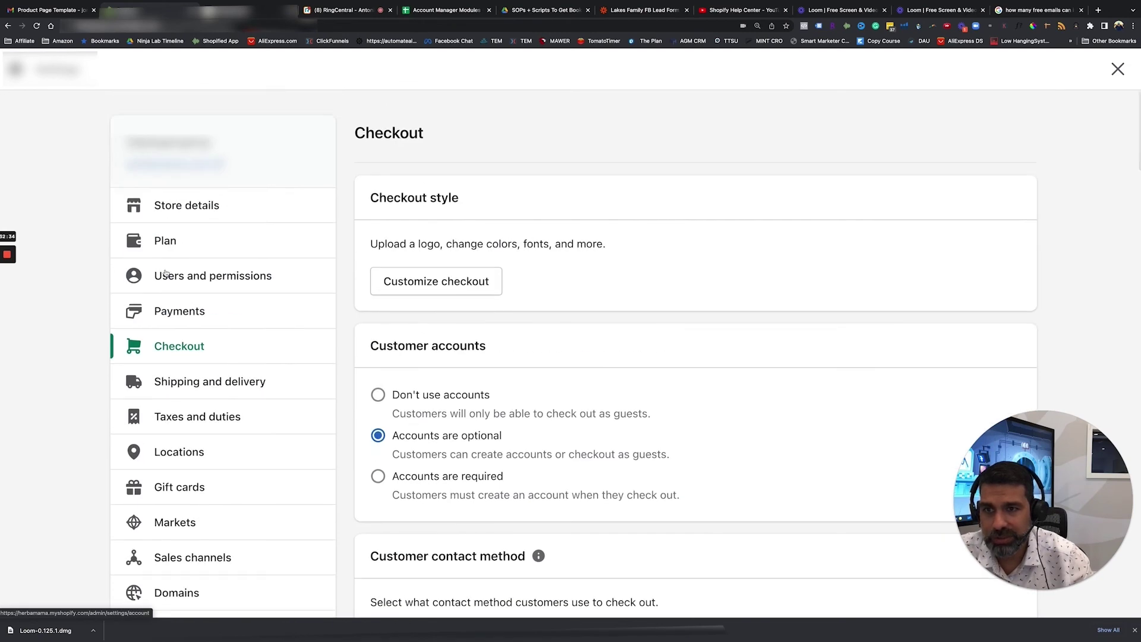
Step: Open the Policies settings and highlight the refund policy heading
scroll(165, 273, "down", 5)
left_click(188, 454)
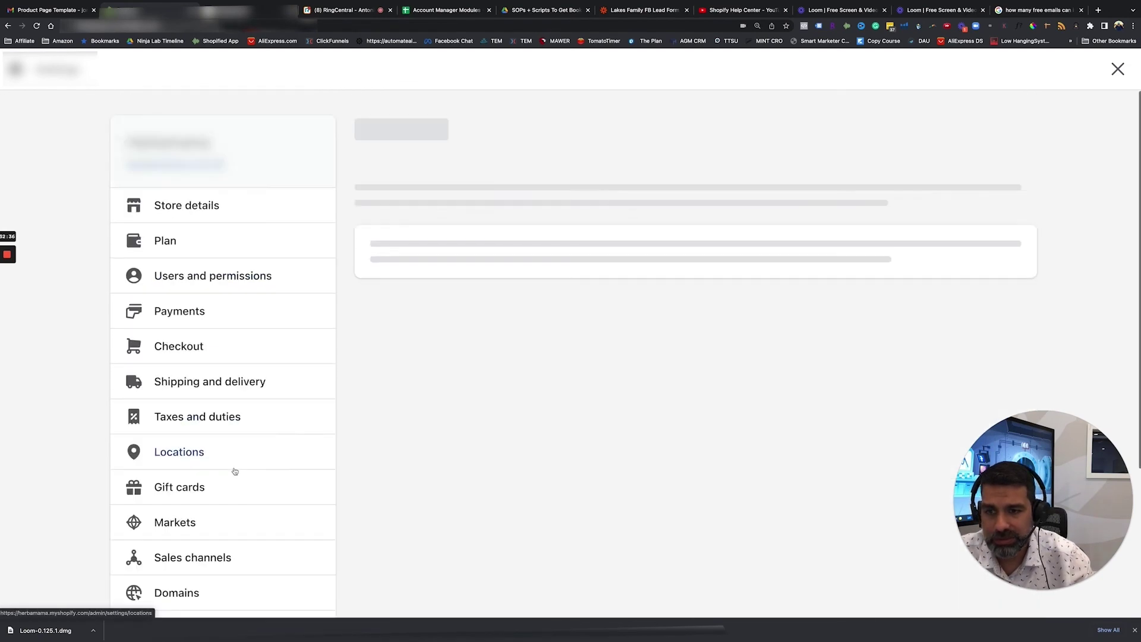
scroll(535, 283, "down", 2)
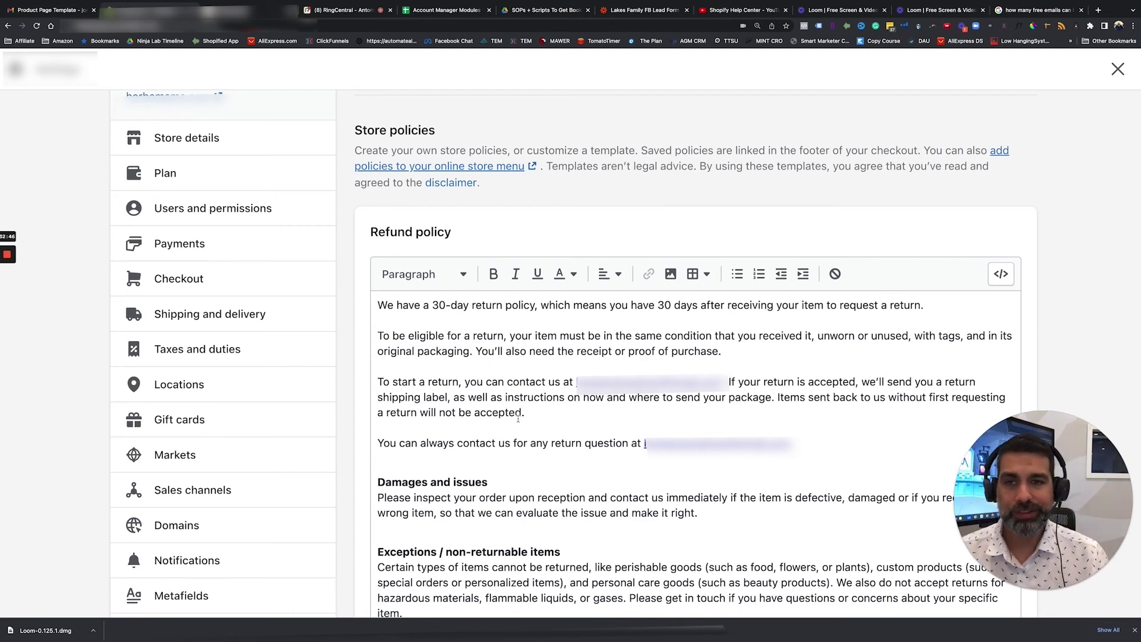
left_click_drag(373, 232, 488, 234)
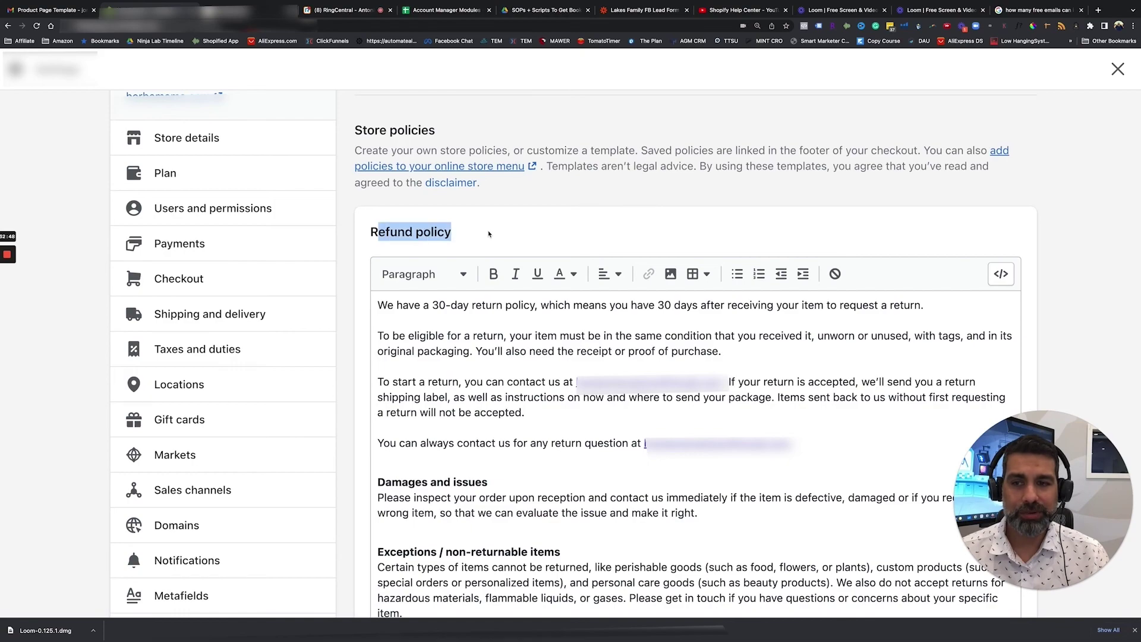
Step: Look through the store policies, including the privacy policy, and return to the start of the page
scroll(489, 234, "down", 4)
scroll(489, 234, "down", 8)
scroll(437, 443, "down", 6)
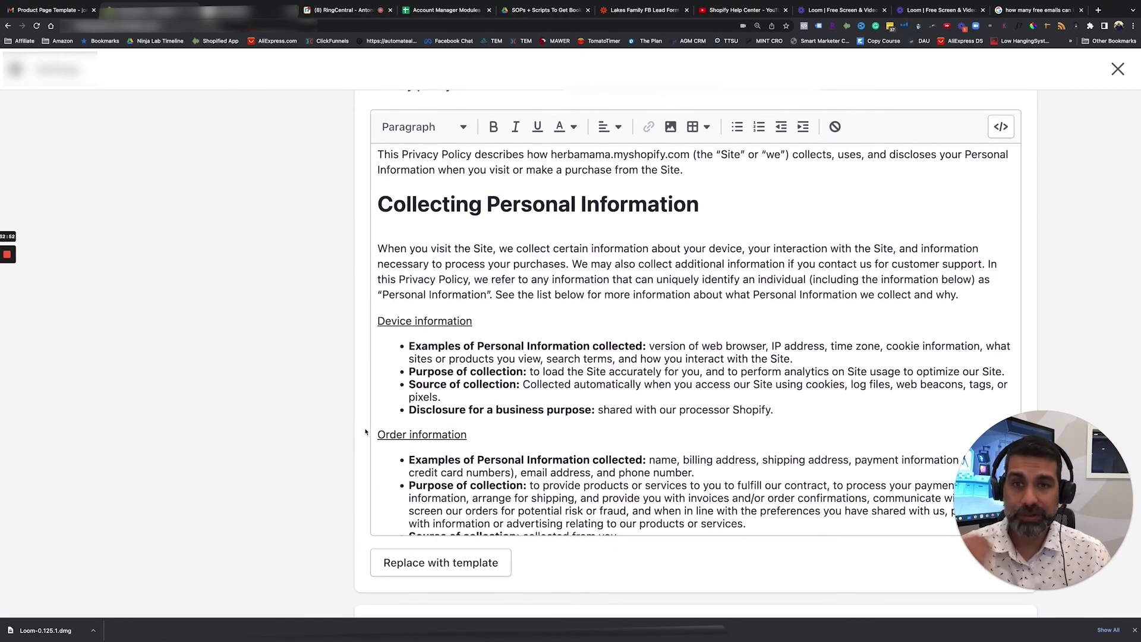
scroll(366, 432, "down", 20)
scroll(364, 434, "down", 8)
scroll(339, 225, "up", 20)
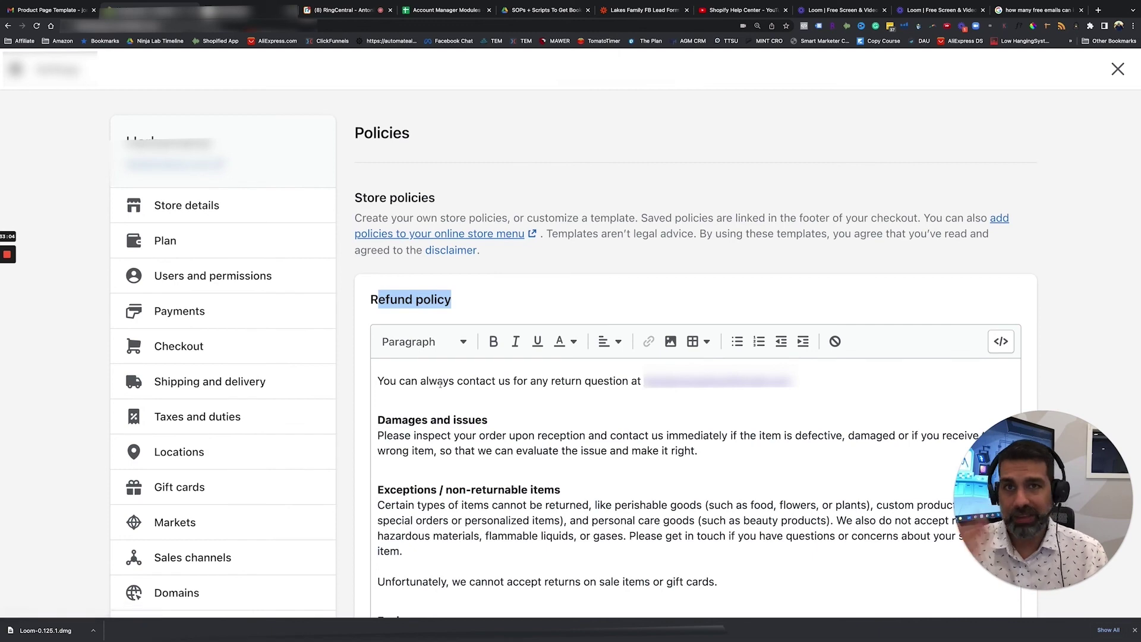
Step: Open the Domains settings and examine the primary, Shopify-managed and third-party domains and the options for adding domains
scroll(152, 404, "down", 4)
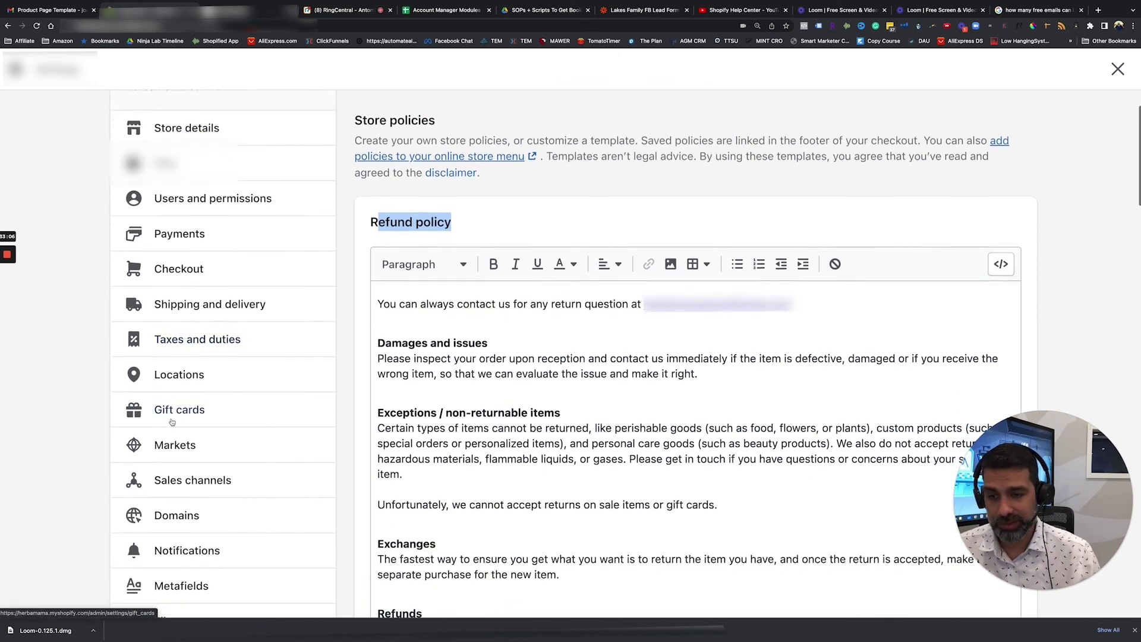
scroll(172, 423, "down", 1)
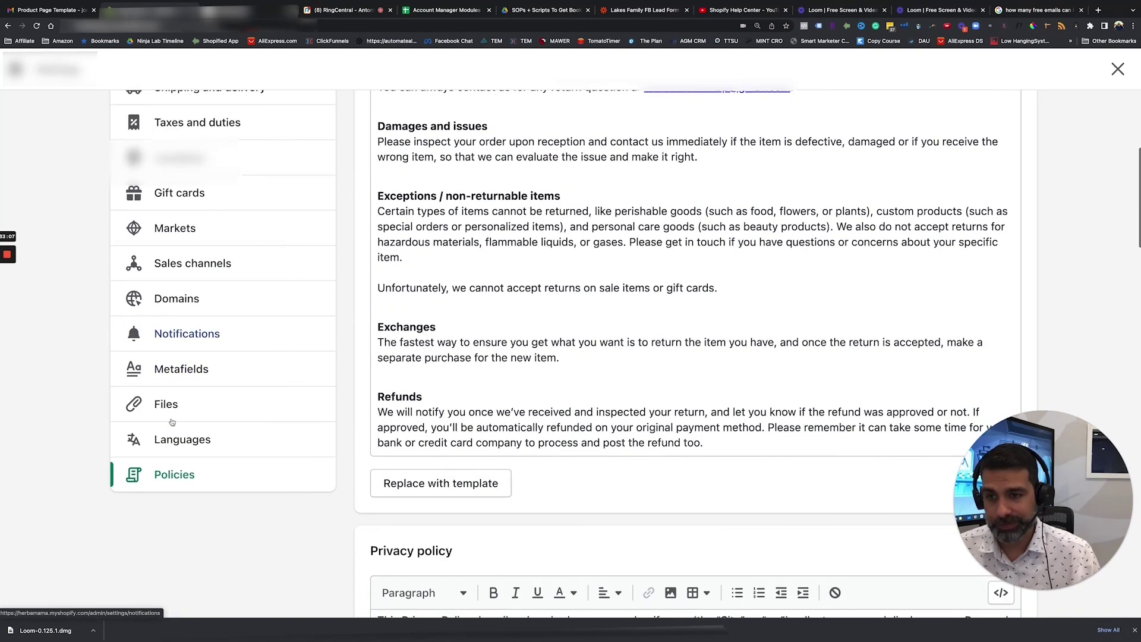
left_click(177, 299)
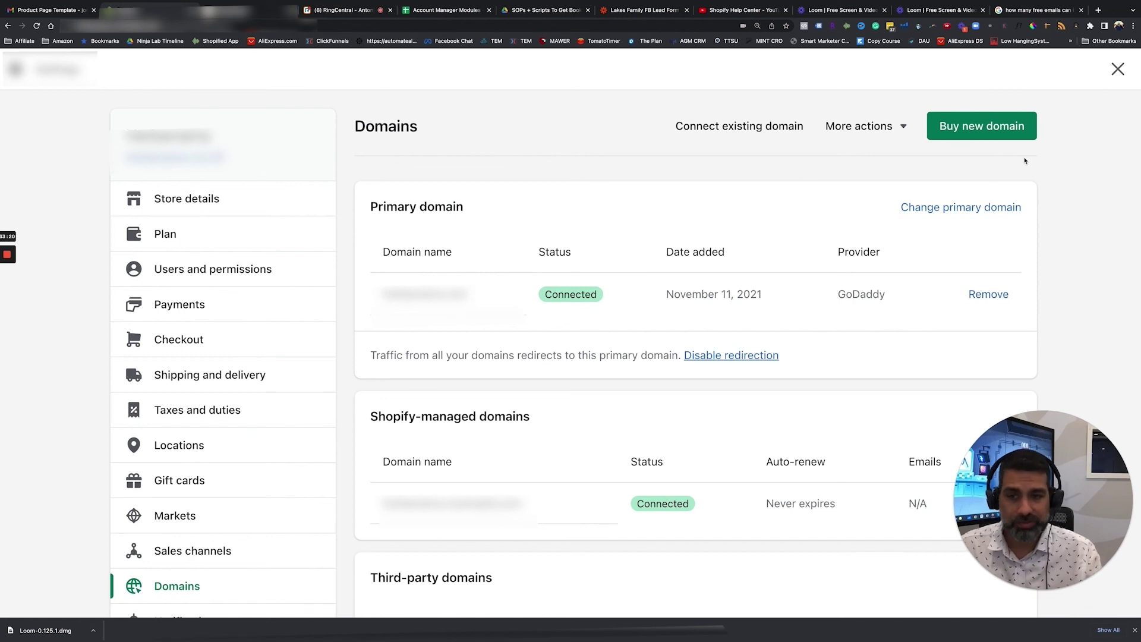
scroll(506, 339, "down", 3)
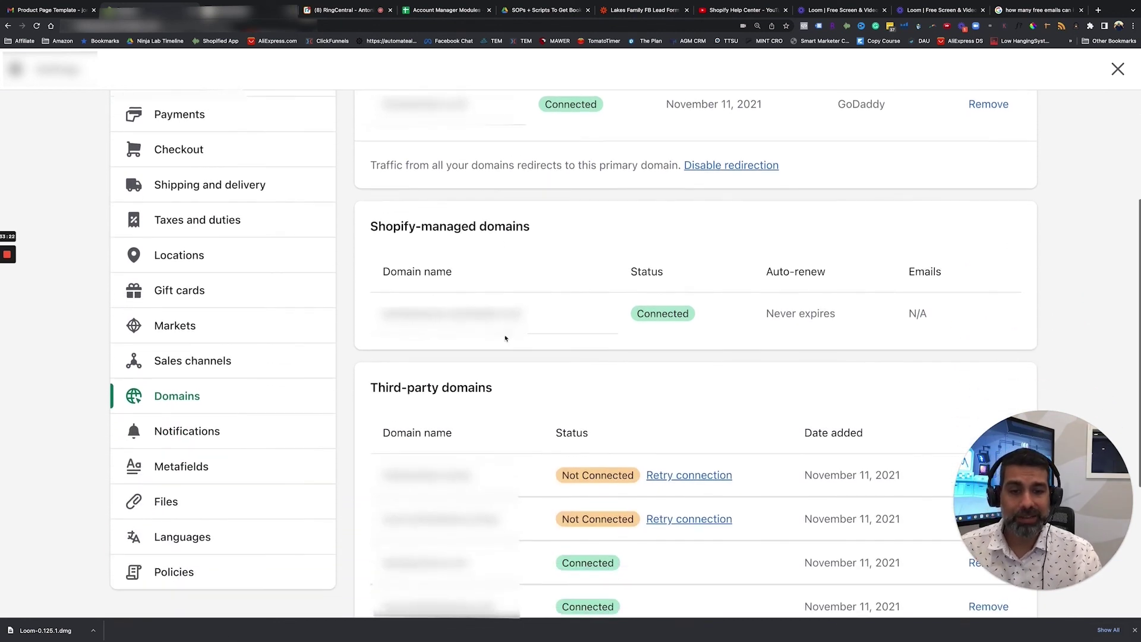
scroll(587, 374, "down", 3)
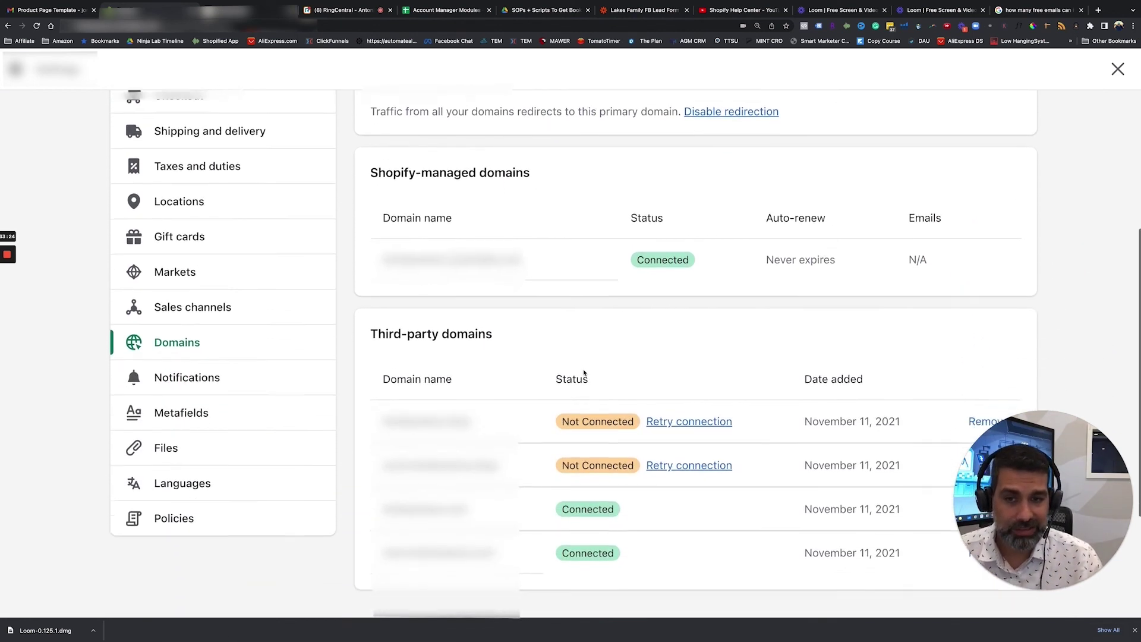
scroll(619, 372, "up", 6)
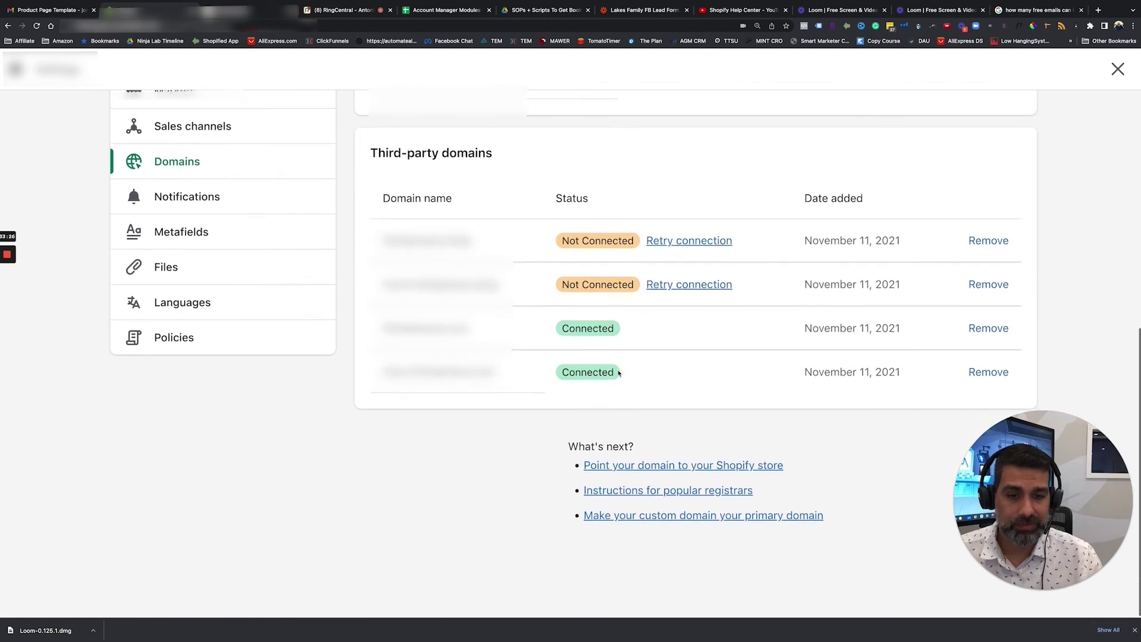
left_click(872, 132)
left_click(716, 145)
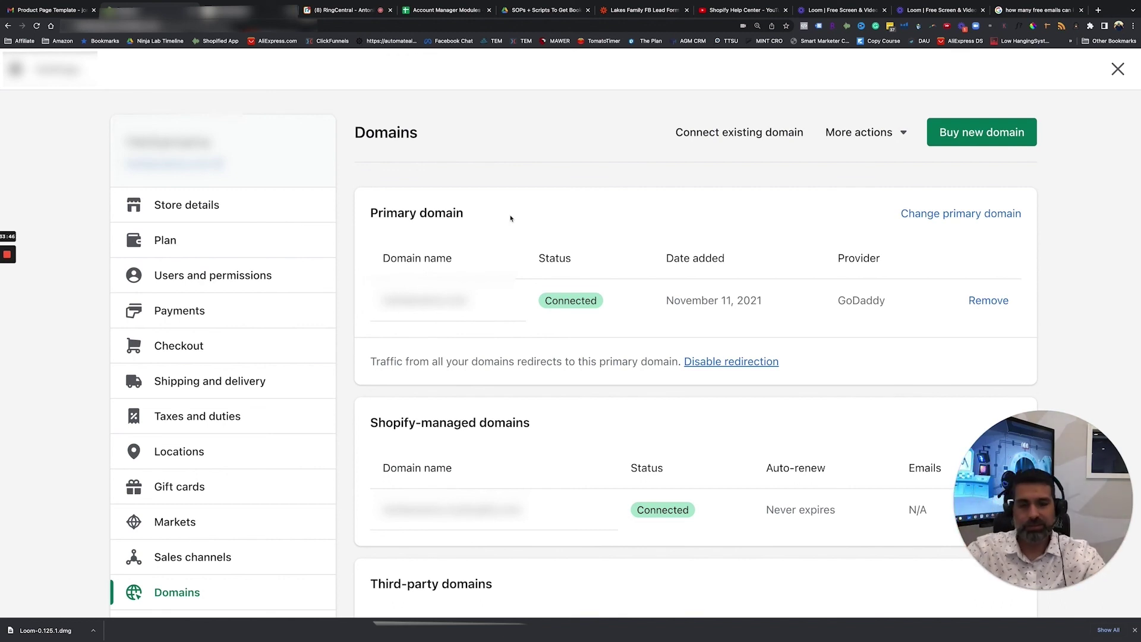
Step: Open the Shipping and delivery settings and look through shipping rates, local delivery, local pickup, packages and shipping labels
left_click(162, 383)
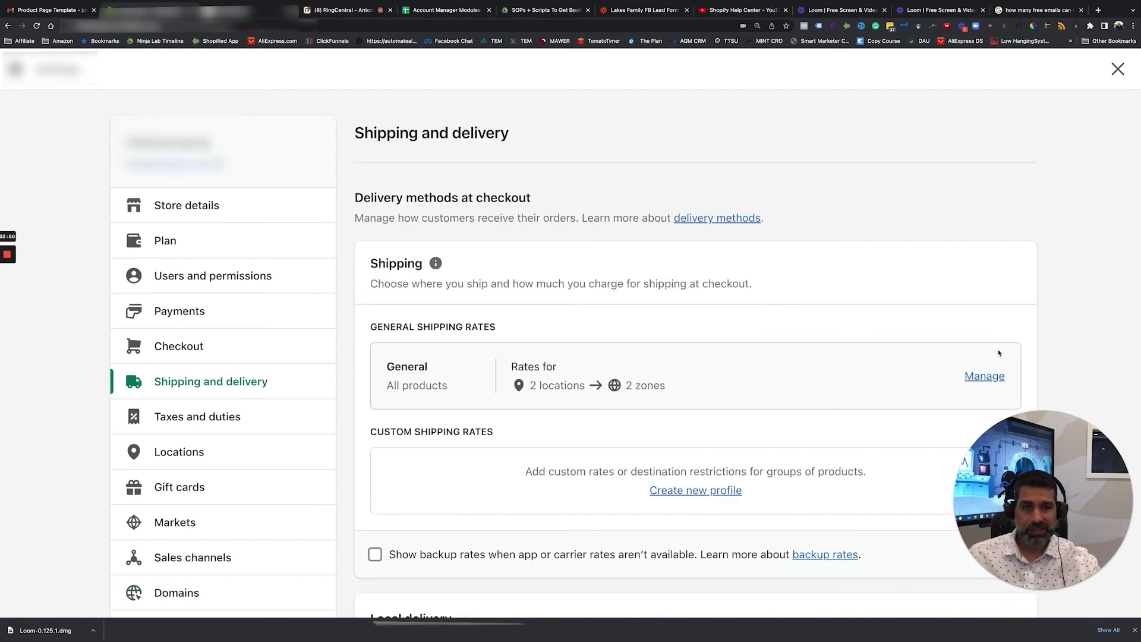
left_click_drag(1034, 469, 1035, 181)
scroll(764, 367, "down", 4)
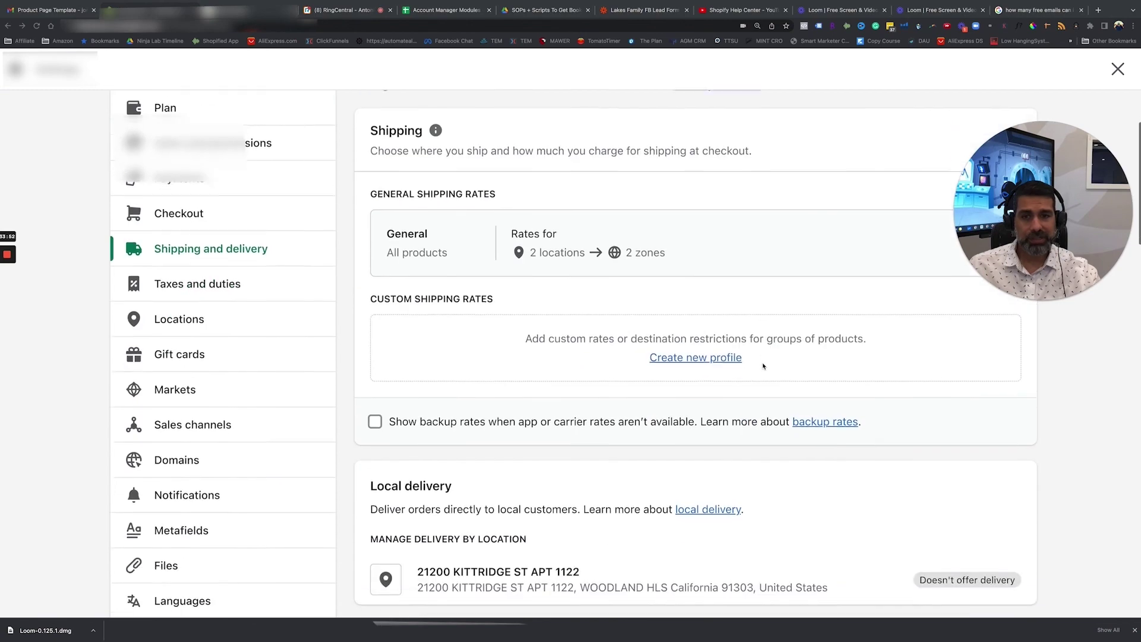
scroll(764, 367, "down", 6)
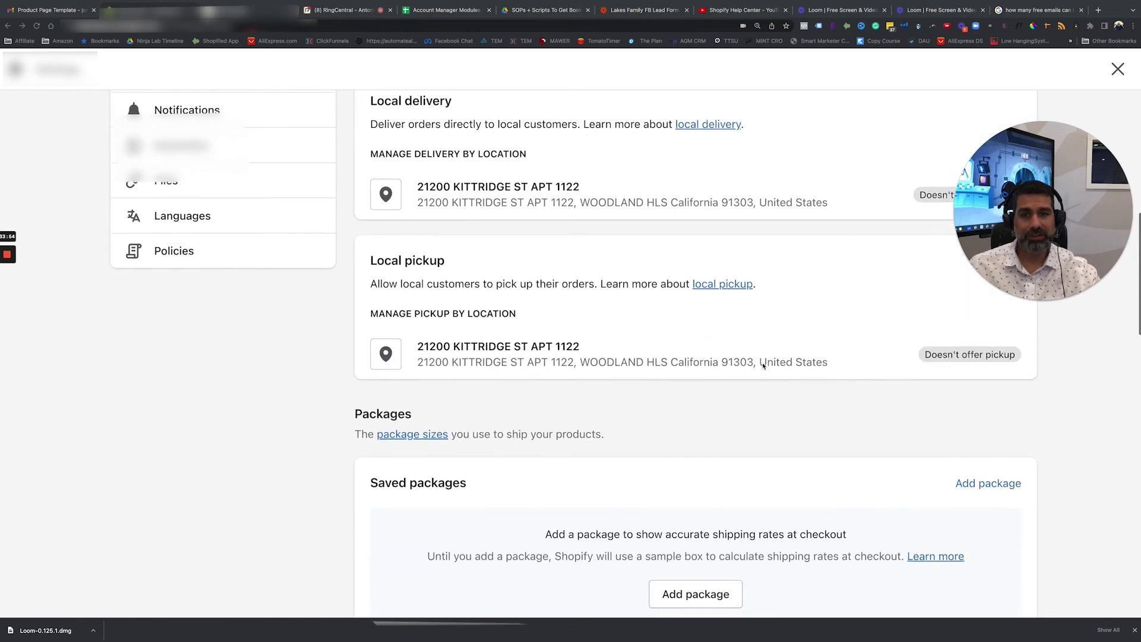
scroll(764, 367, "down", 3)
scroll(764, 367, "down", 2)
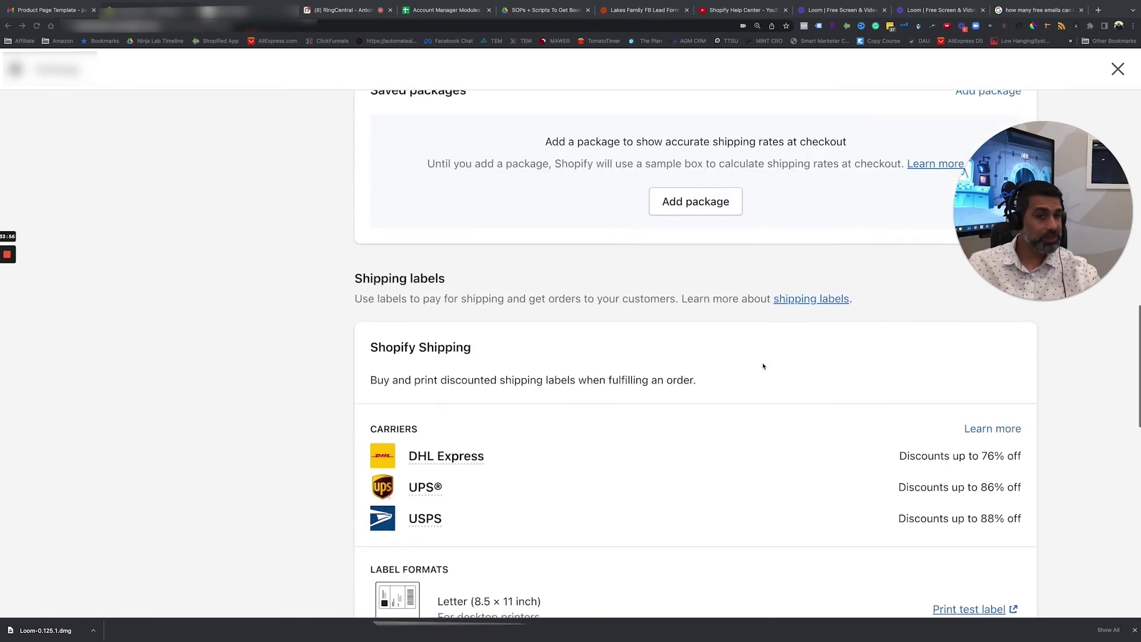
scroll(764, 367, "up", 9)
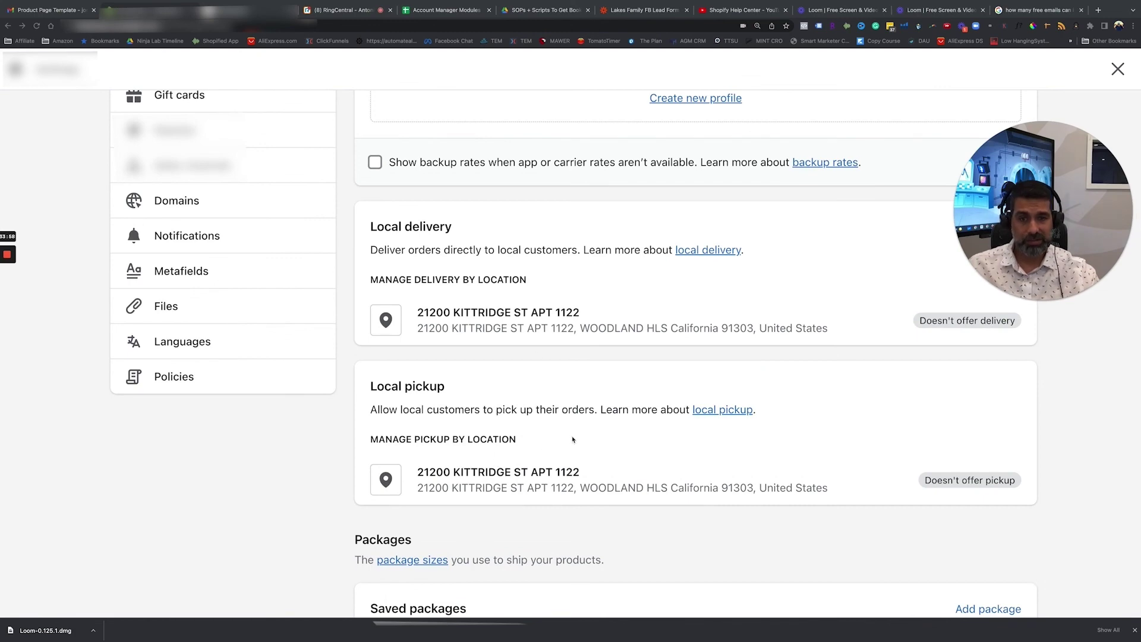
scroll(573, 440, "up", 2)
scroll(573, 439, "up", 1)
scroll(606, 464, "up", 3)
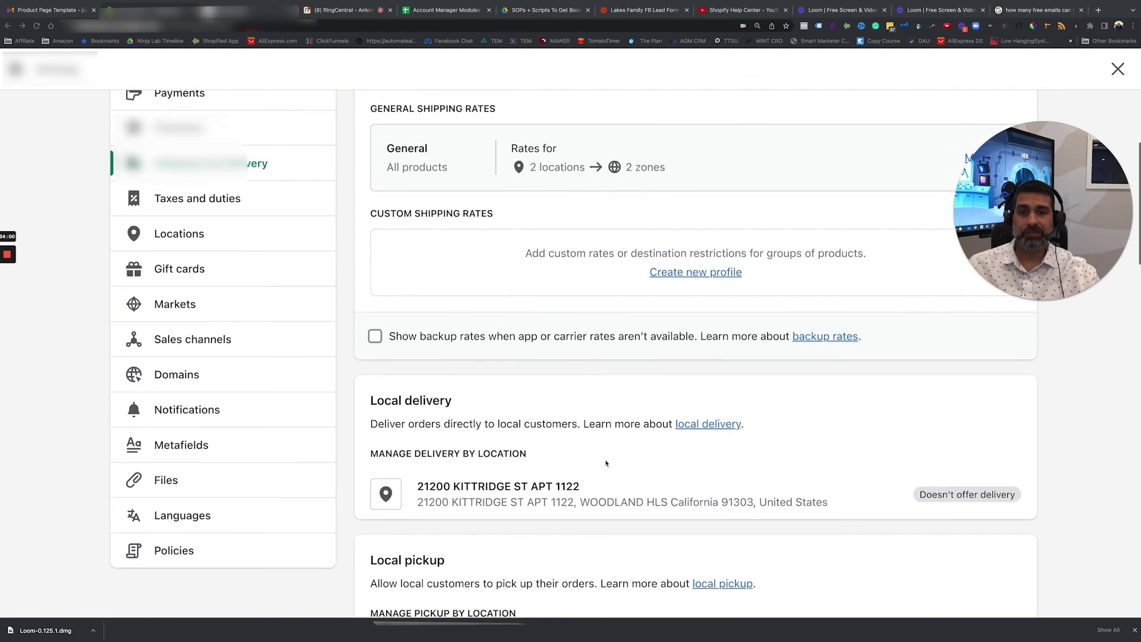
scroll(606, 463, "up", 3)
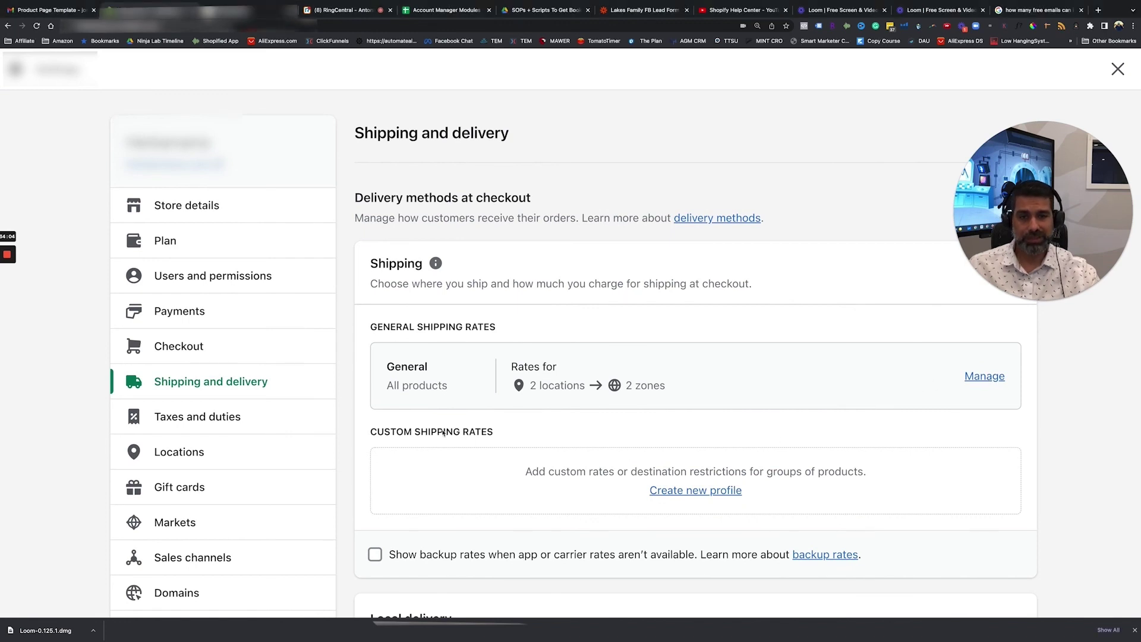
Step: Open the general shipping rates for managing and examine the domestic and rest-of-the-world shipping zones with their carriers
left_click(985, 377)
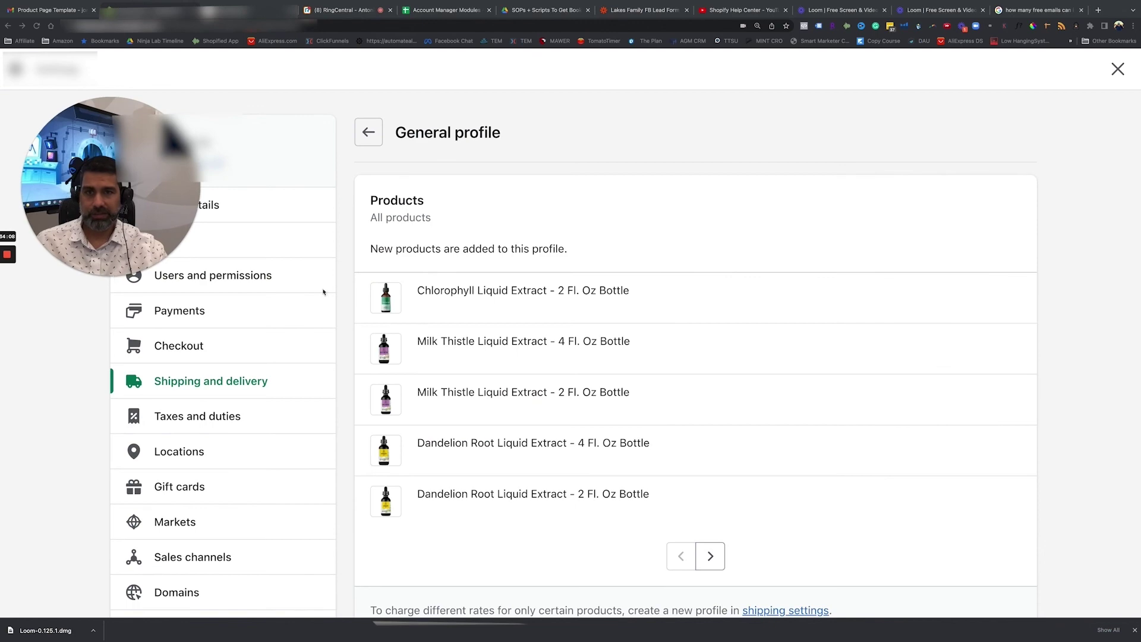
scroll(669, 315, "down", 7)
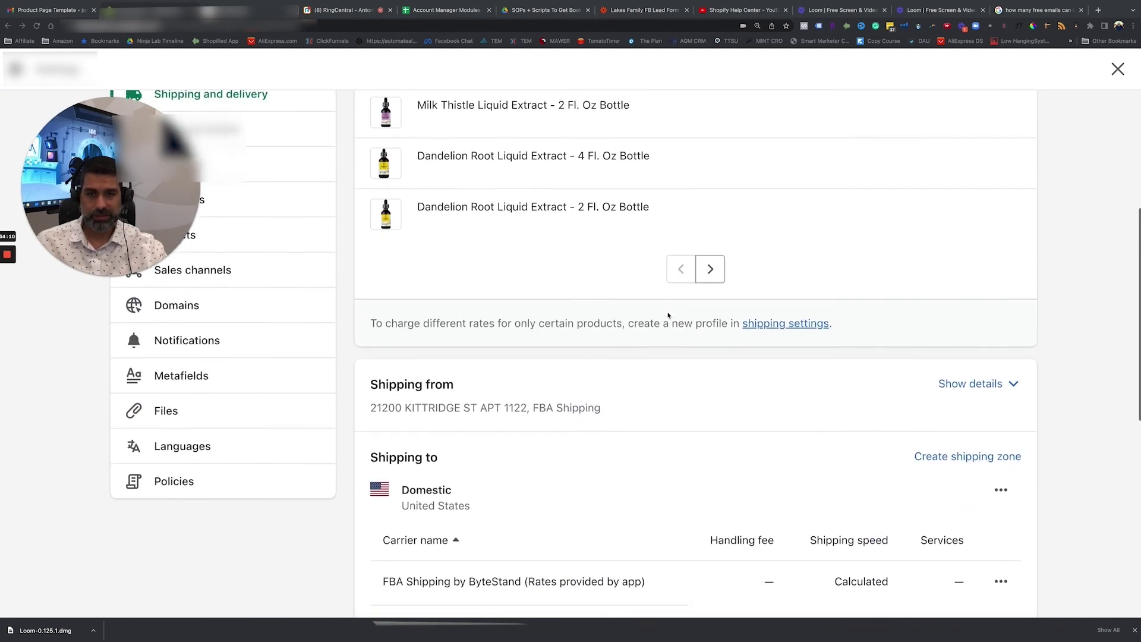
scroll(668, 315, "down", 2)
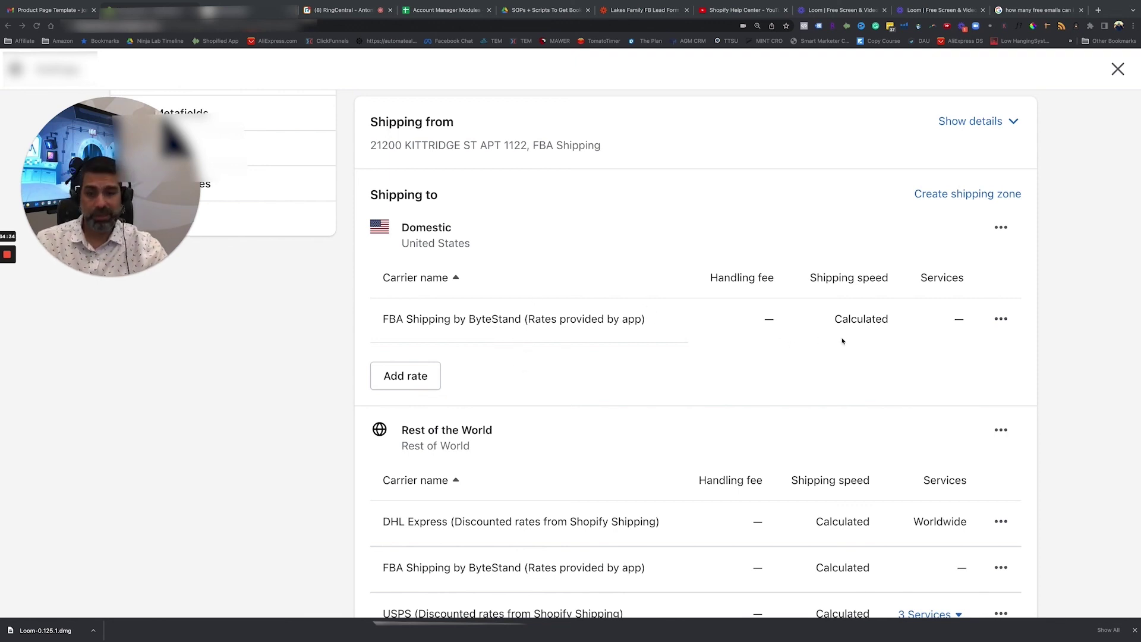
Step: Open the Notifications settings and look at the customer notifications for orders
scroll(843, 341, "down", 4)
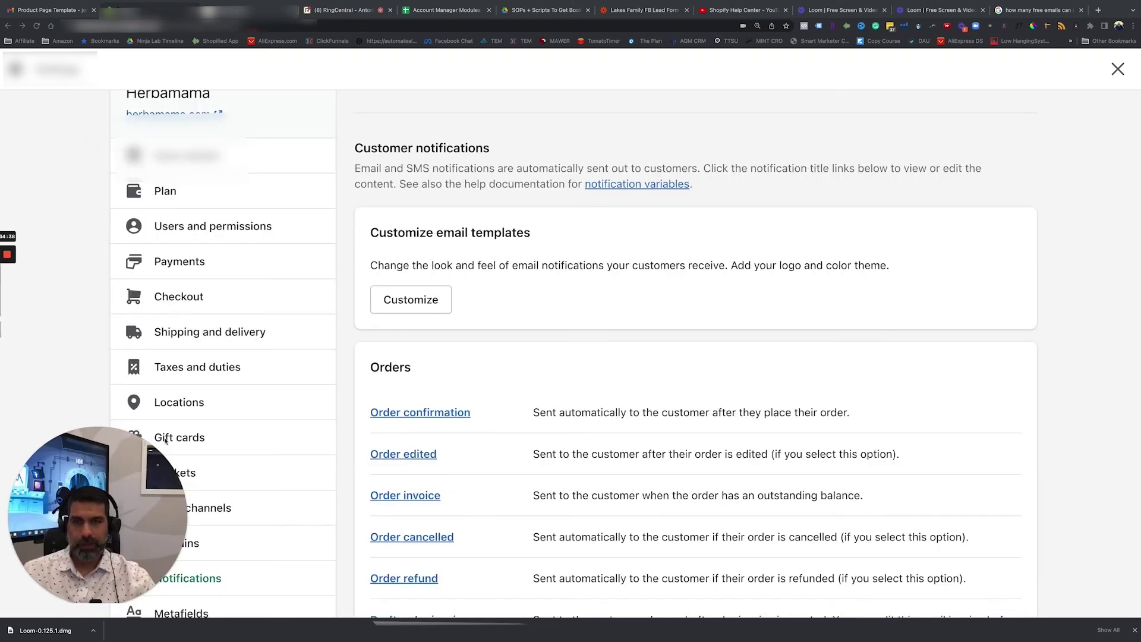
left_click_drag(106, 580, 189, 487)
left_click(186, 512)
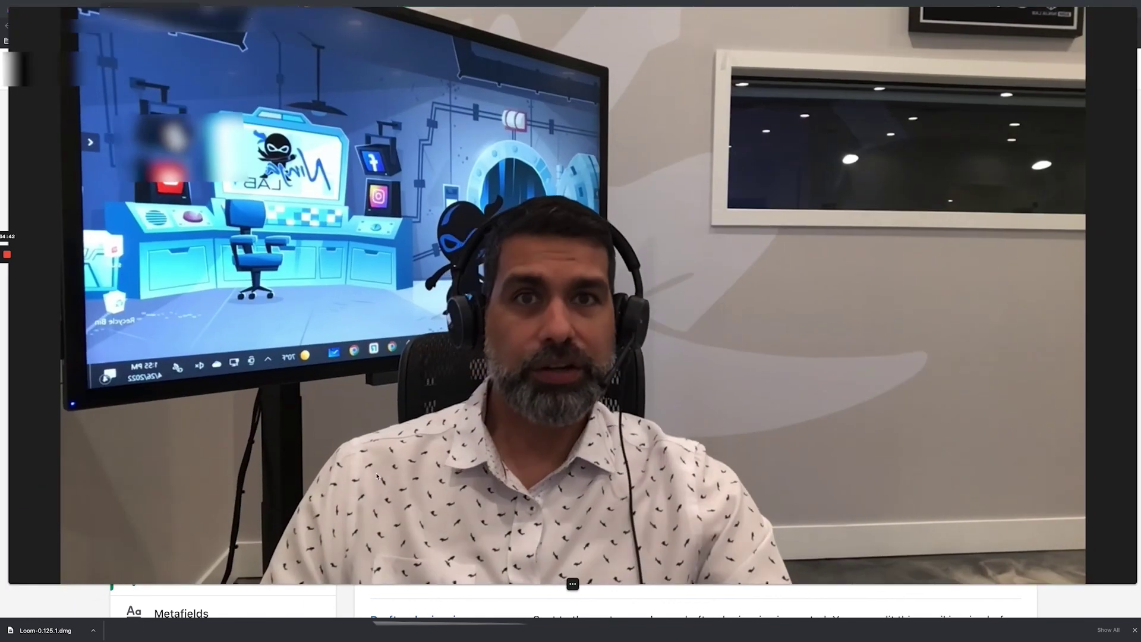